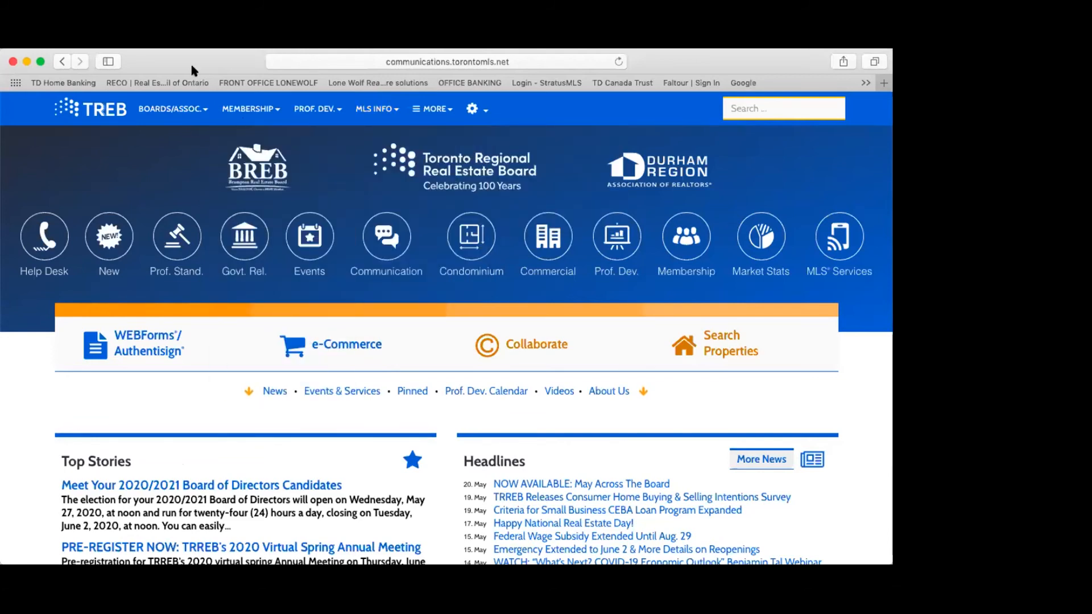
Step: Make the Safari window showing the TREB member portal full screen
mouse_move(433, 114)
mouse_move(473, 191)
left_click(49, 98)
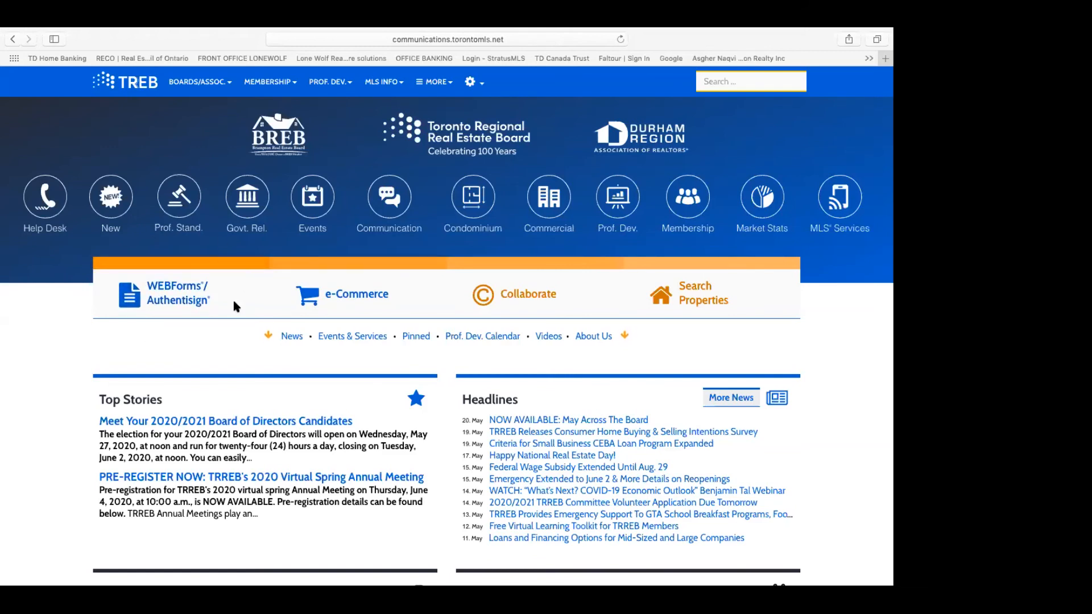
Step: Open WEBForms from the TREB portal and view the Transaction Templates list
left_click(175, 300)
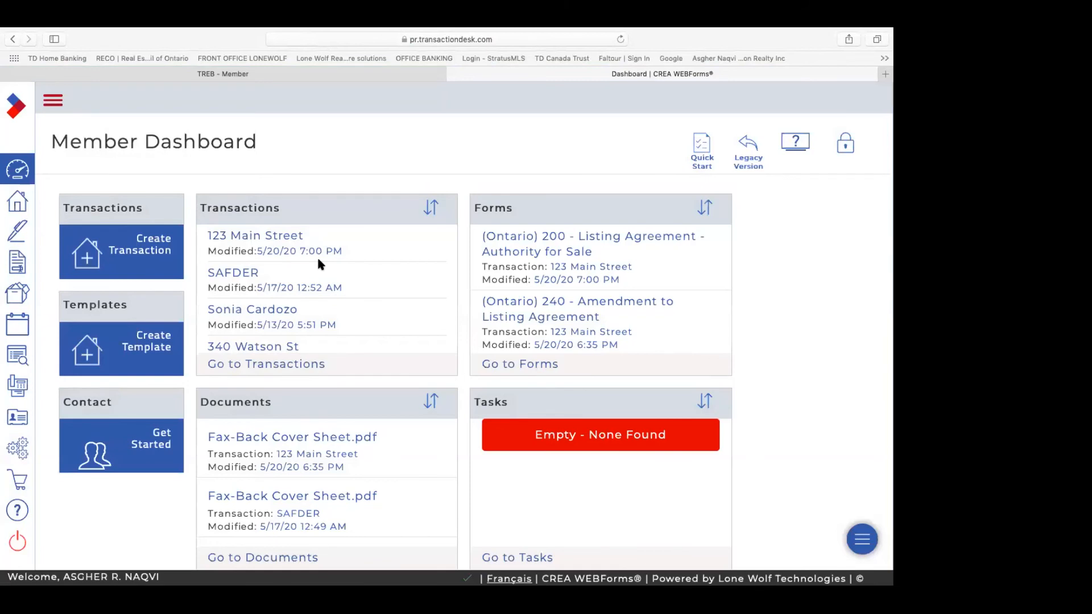
left_click(146, 346)
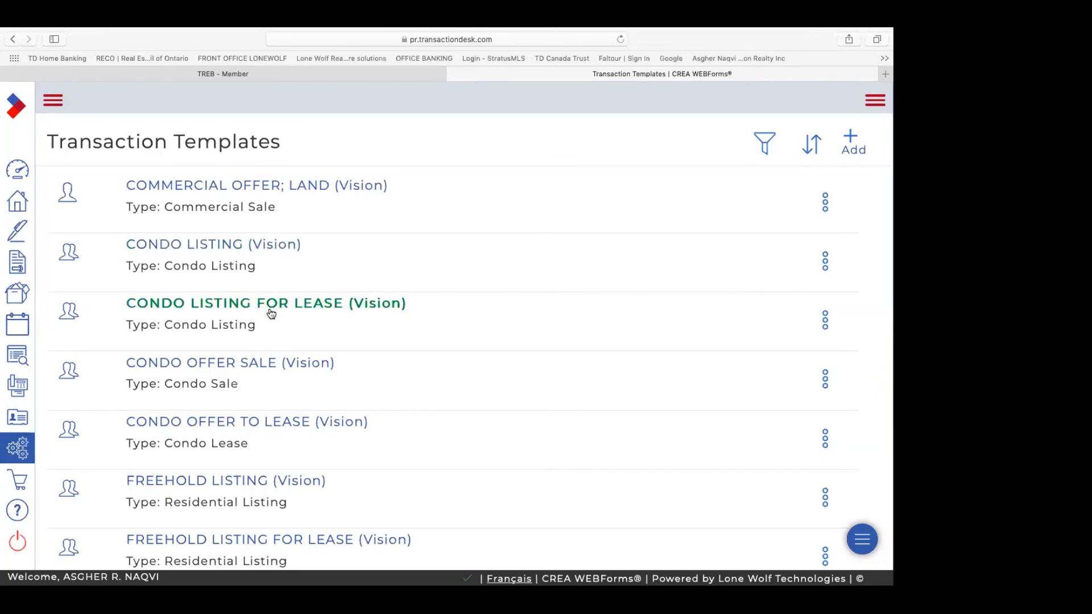
scroll(282, 364, "down", 5)
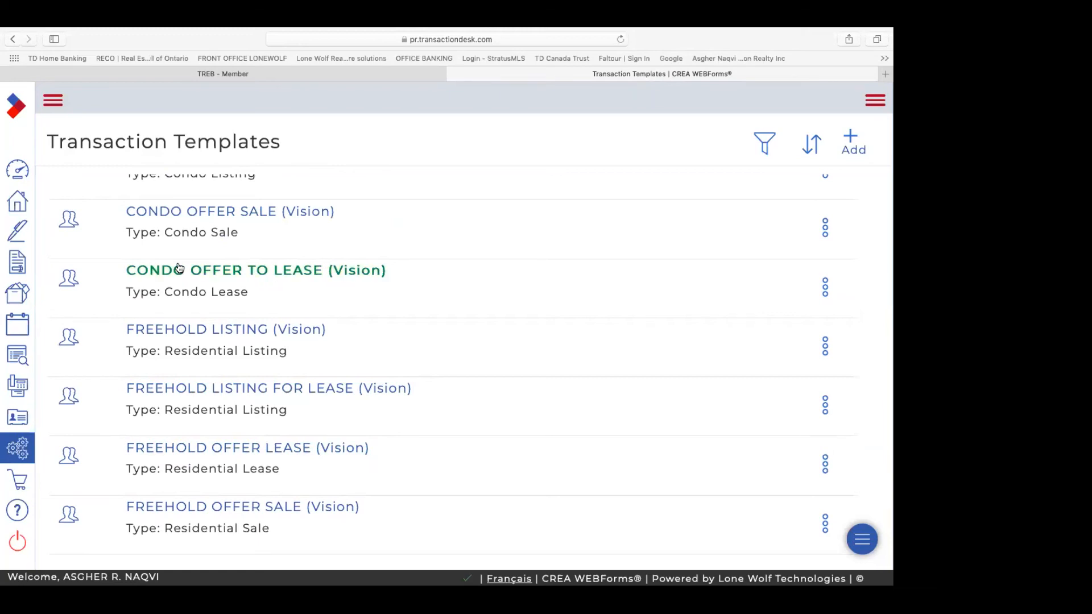
left_click(13, 39)
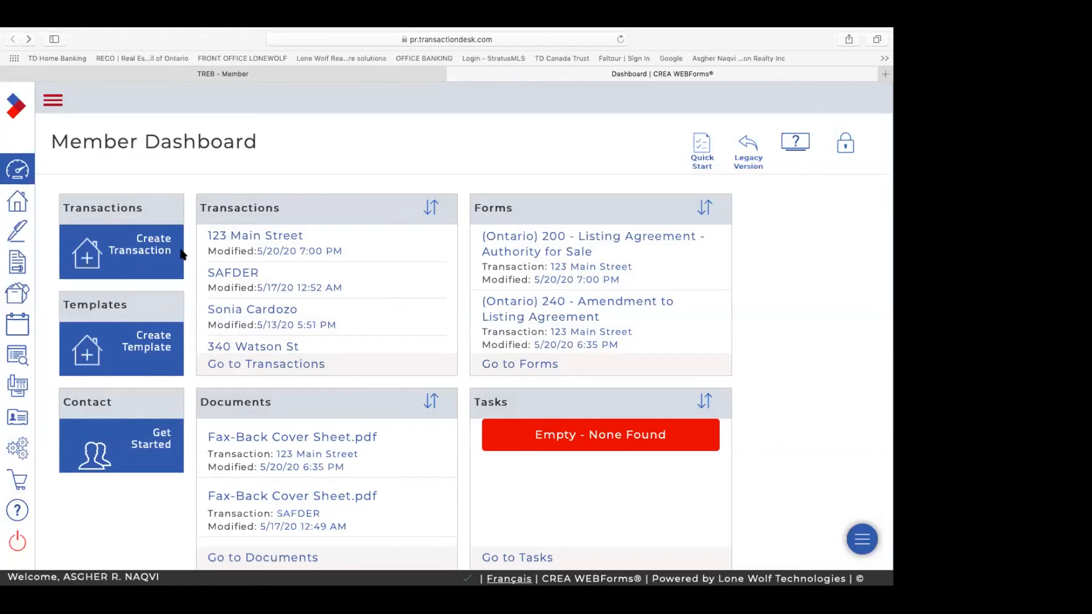
Step: Open the Create Transaction dialog, then return to the TREB member portal tab
left_click(145, 243)
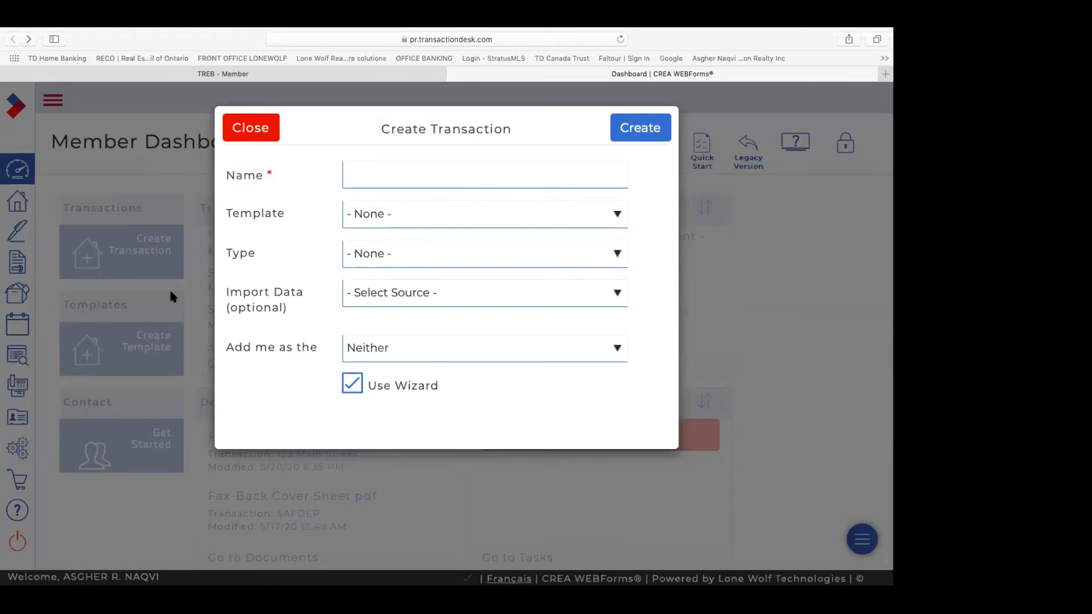
left_click(332, 75)
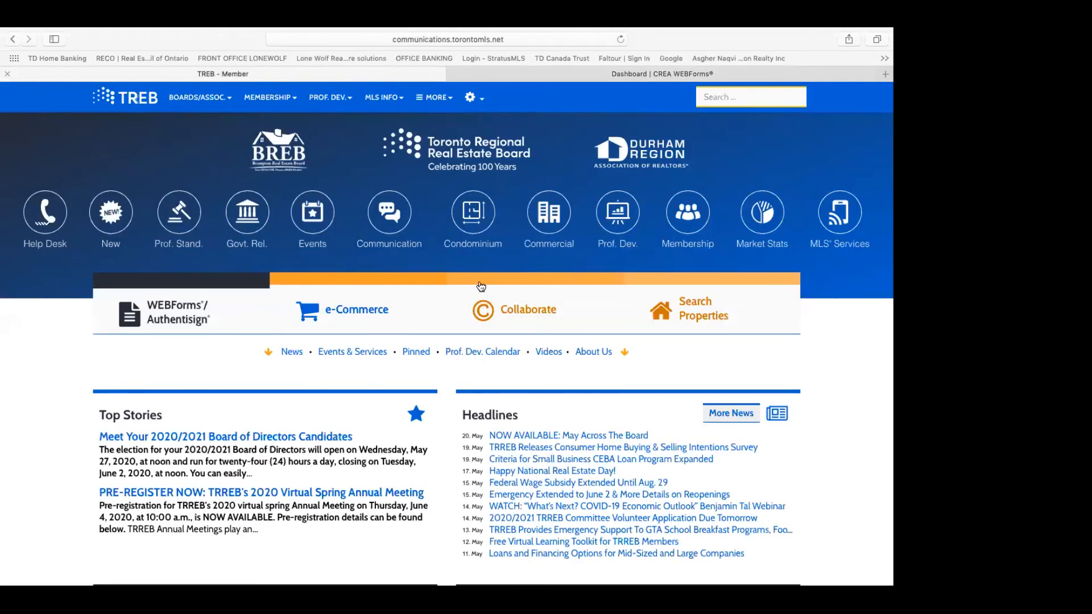
Step: Open Stratus MLS and look up the listing by MLS number N4732353
left_click(685, 311)
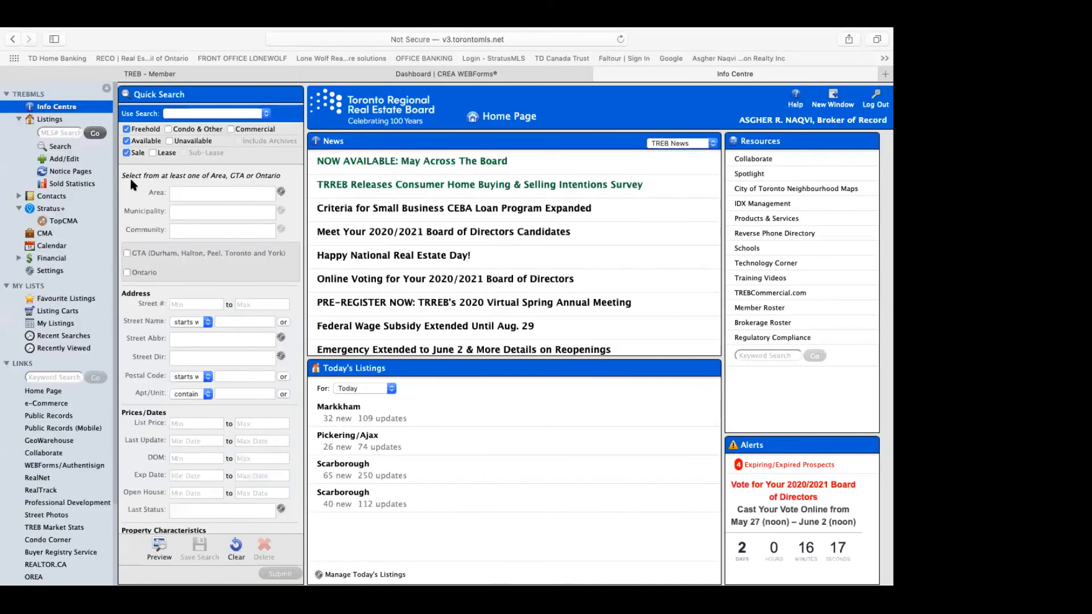
left_click(67, 132)
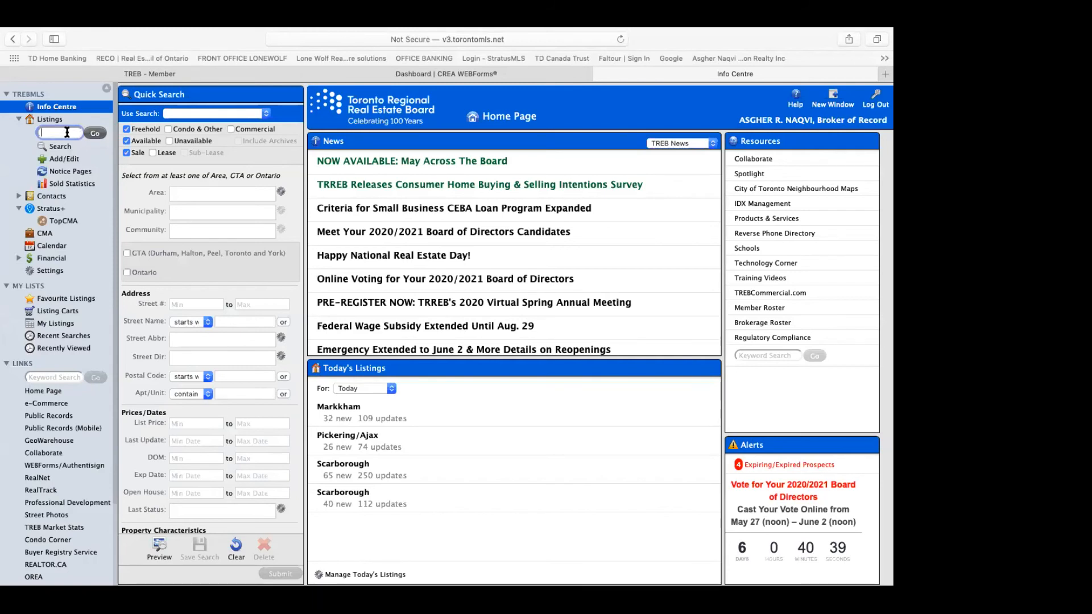
type("N4732")
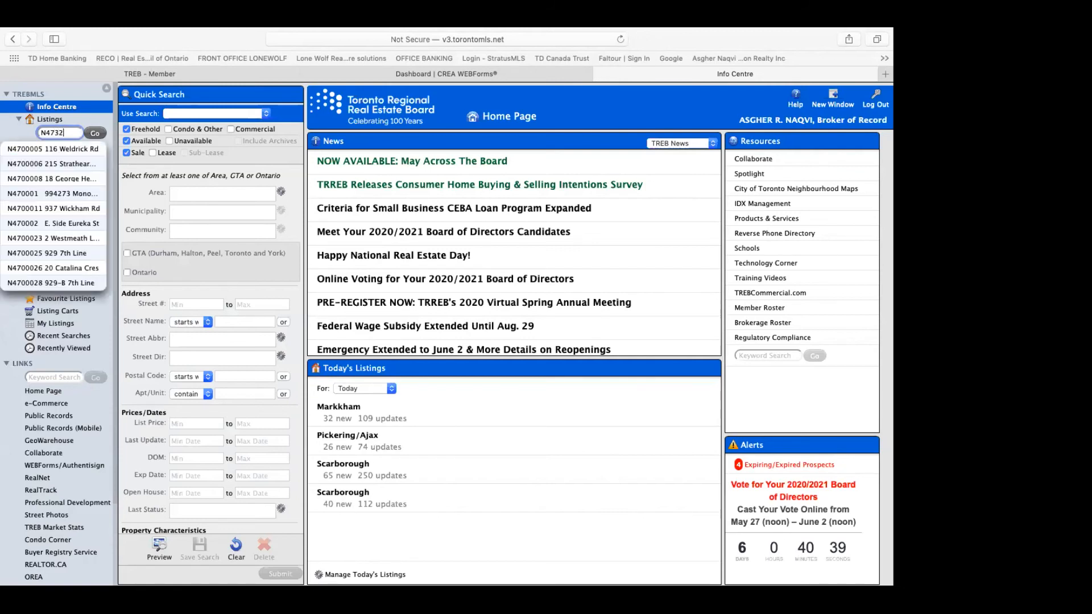
type("353")
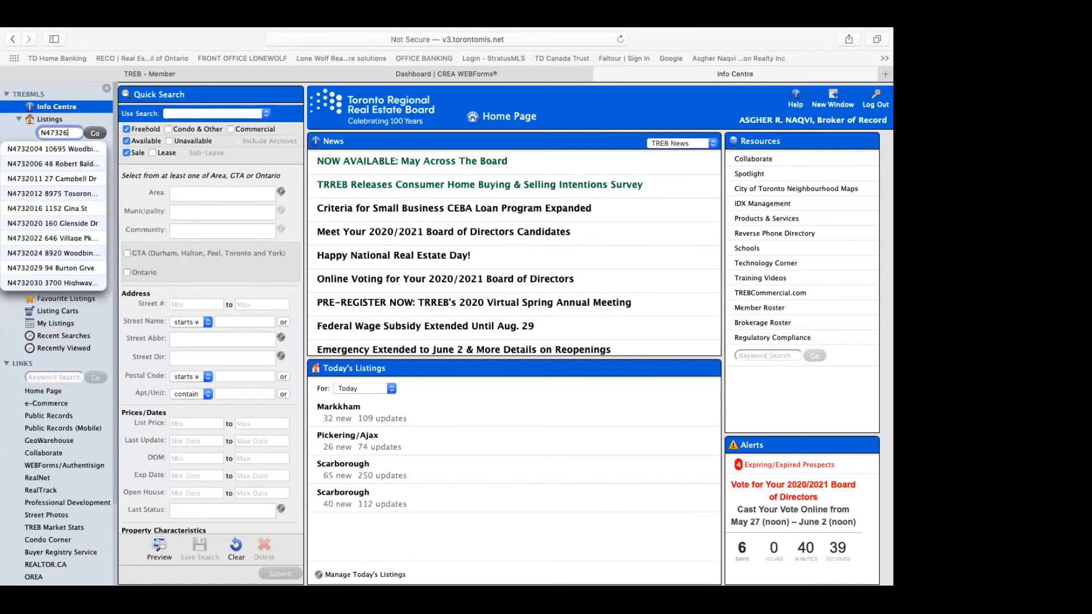
key("Return")
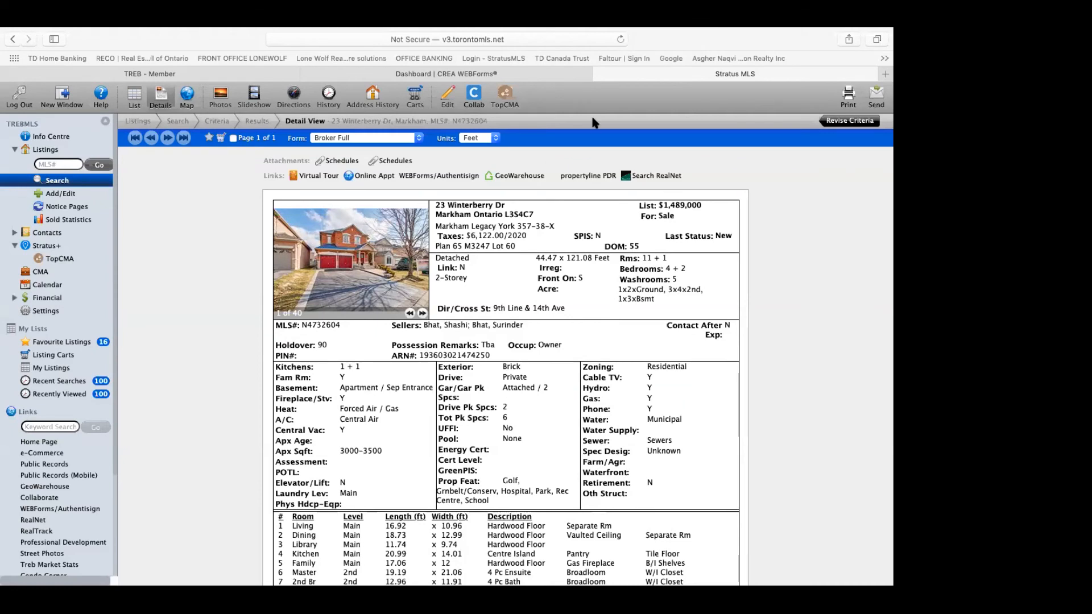
left_click(542, 78)
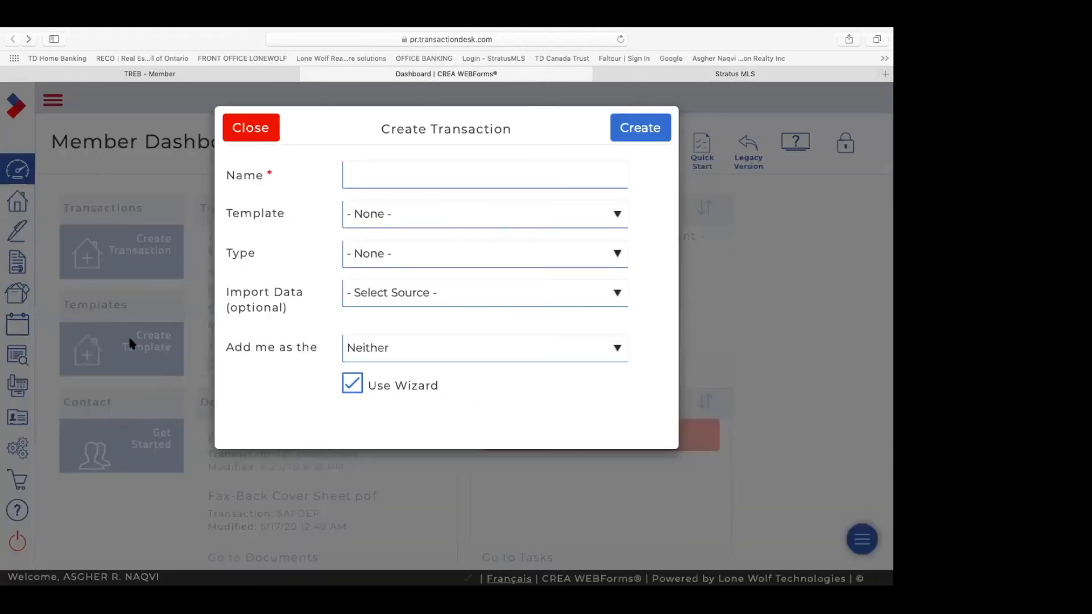
left_click(435, 171)
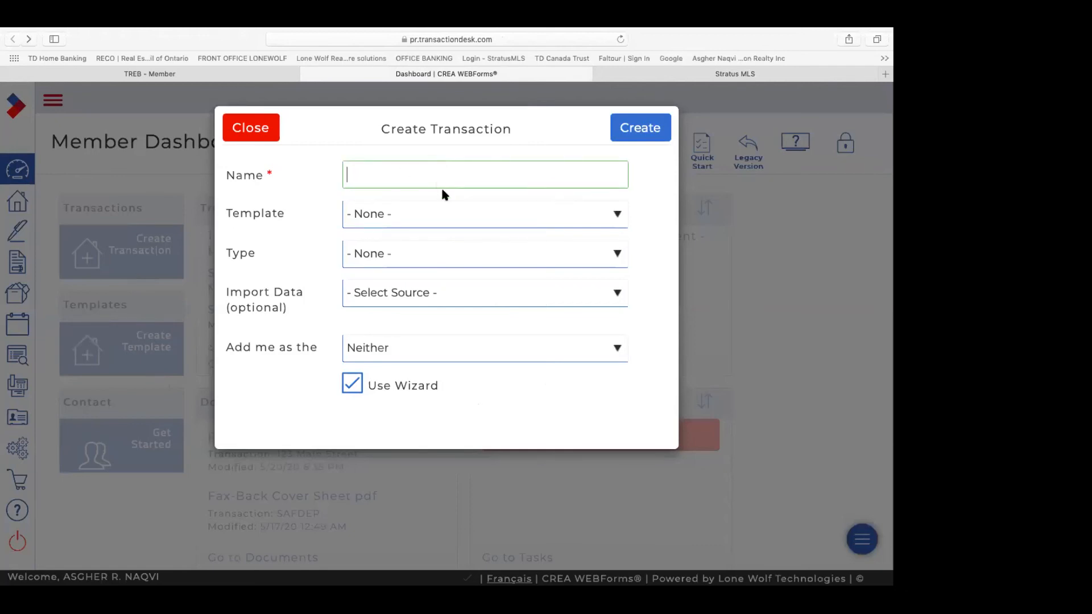
left_click(618, 215)
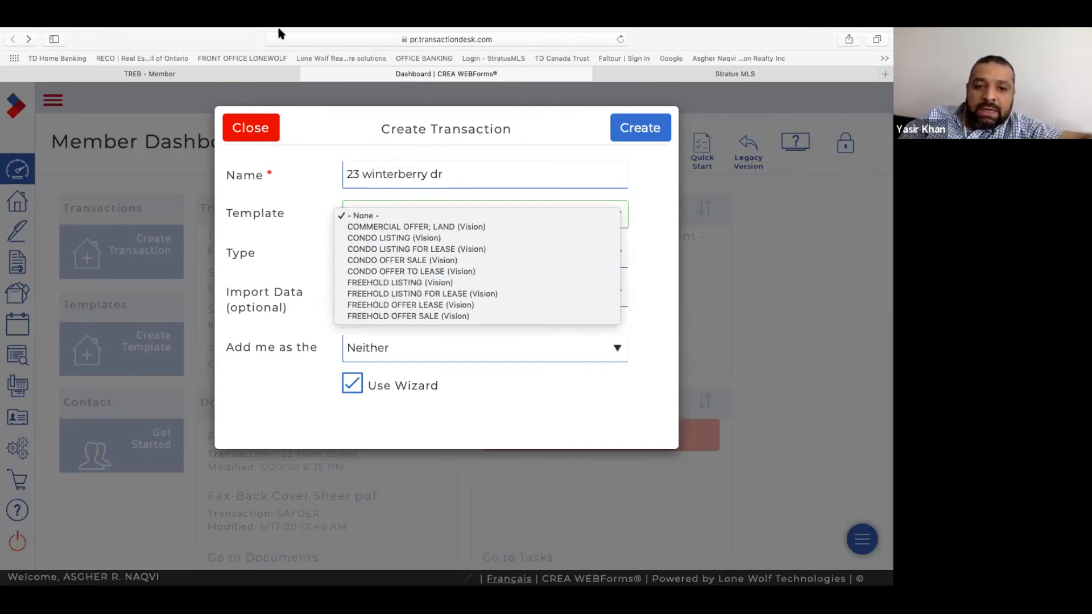
Step: Choose the FREEHOLD LISTING (Vision) template for the new transaction
left_click(206, 40)
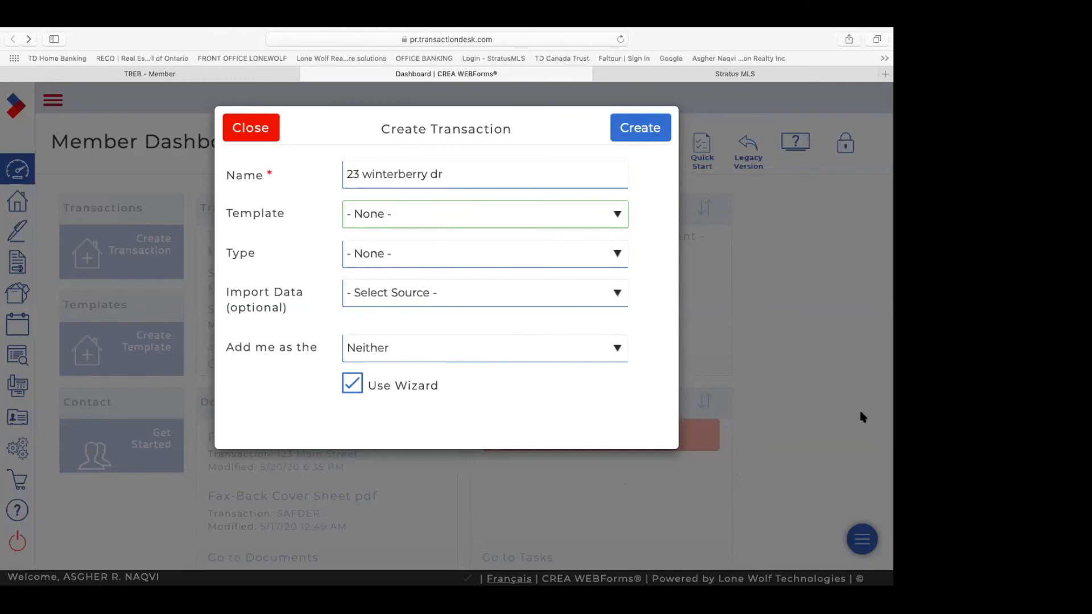
left_click(617, 217)
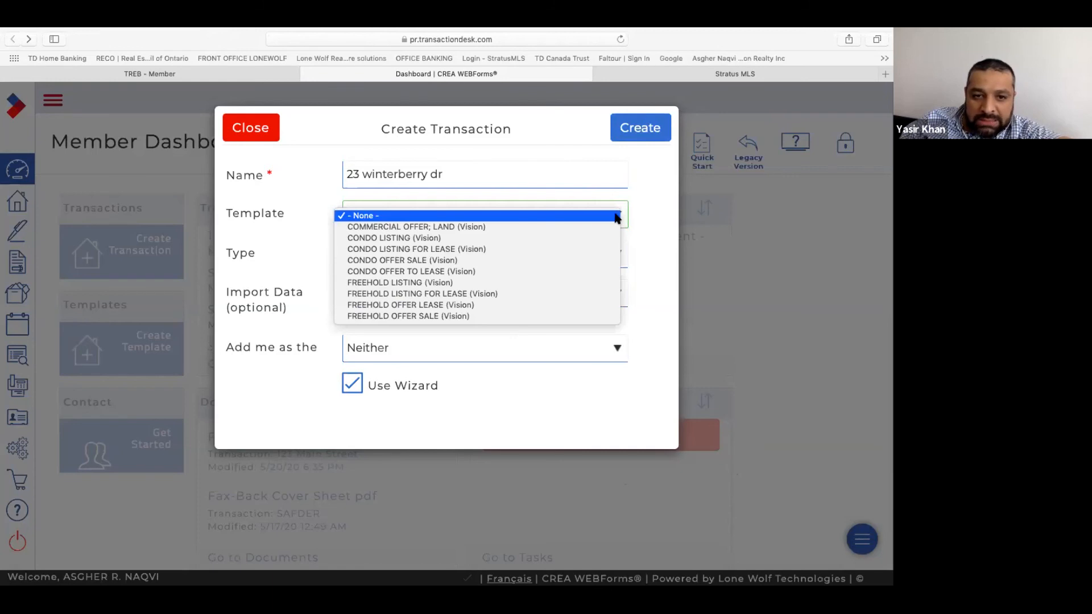
left_click(509, 285)
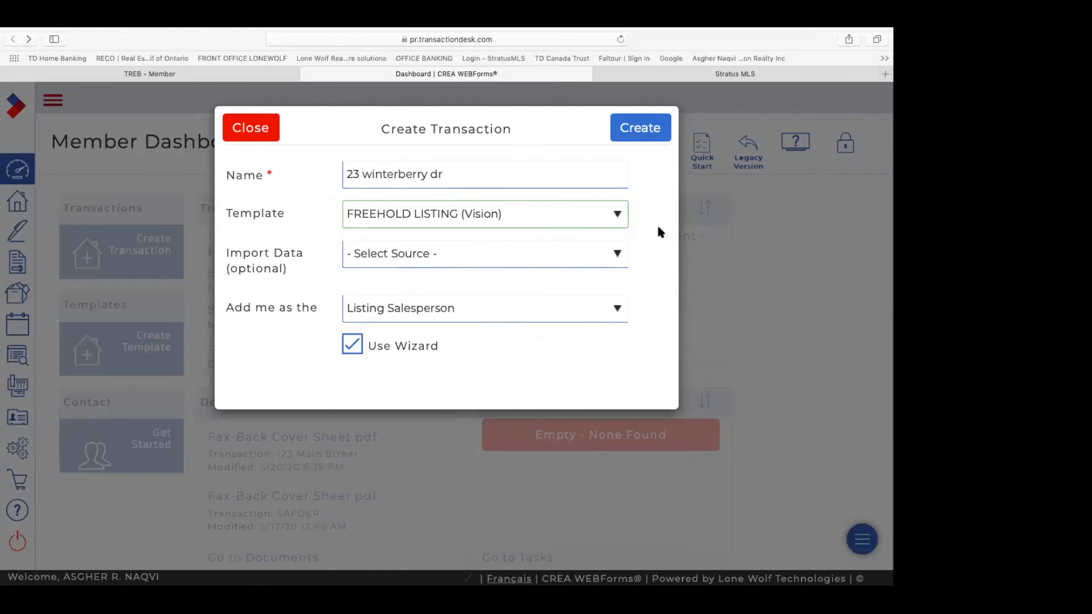
left_click(647, 135)
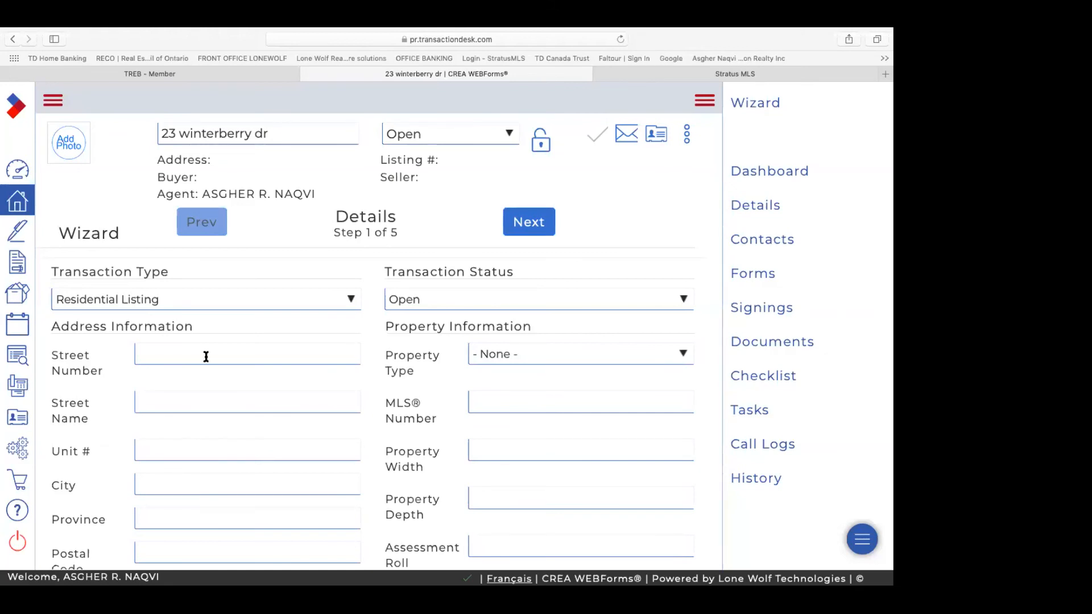
left_click(259, 346)
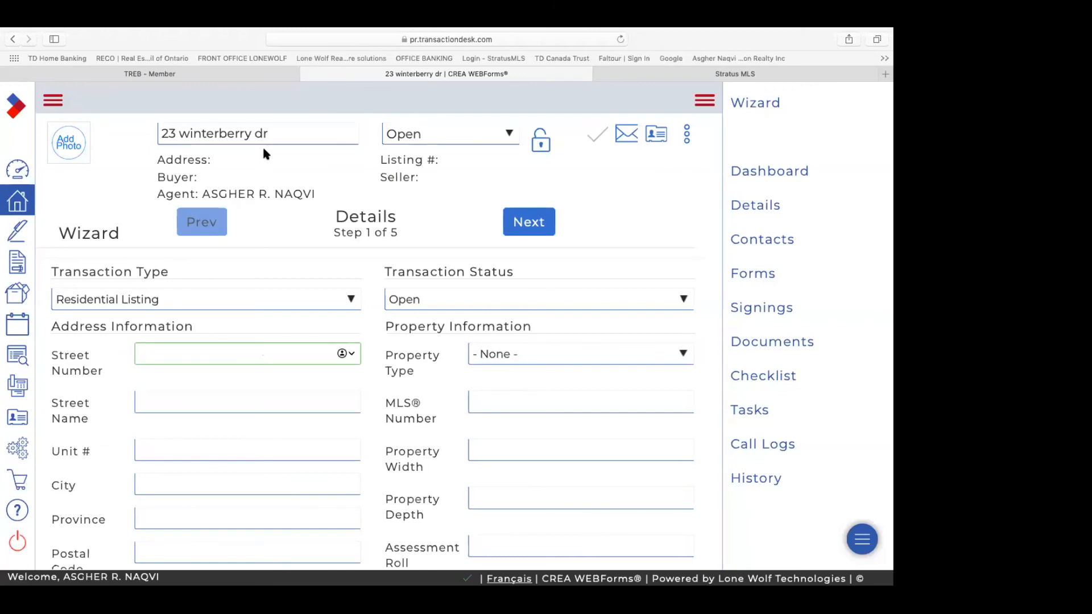
left_click(653, 77)
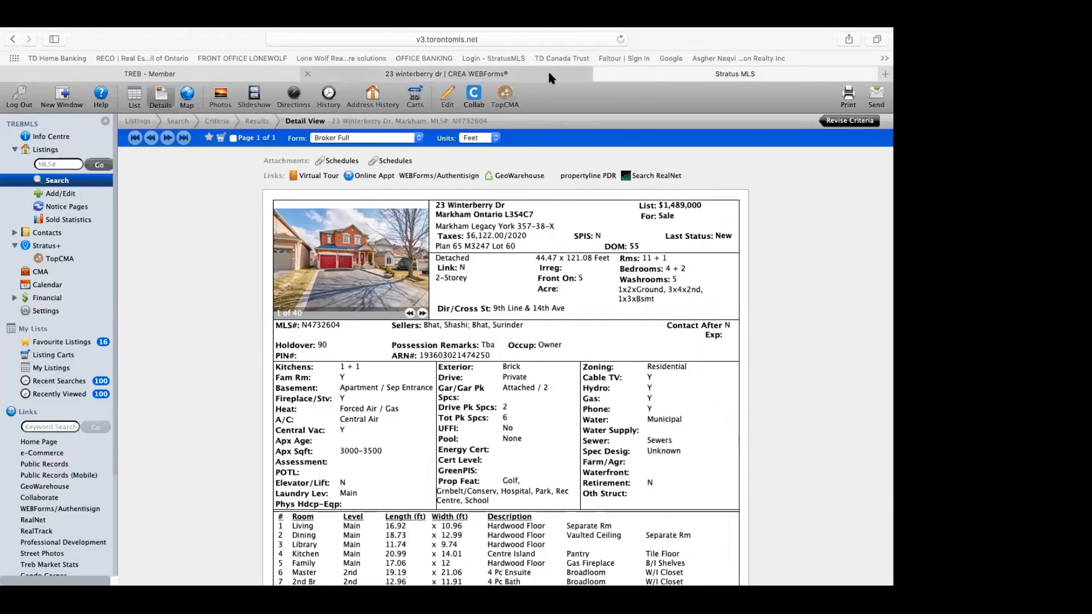
left_click(517, 84)
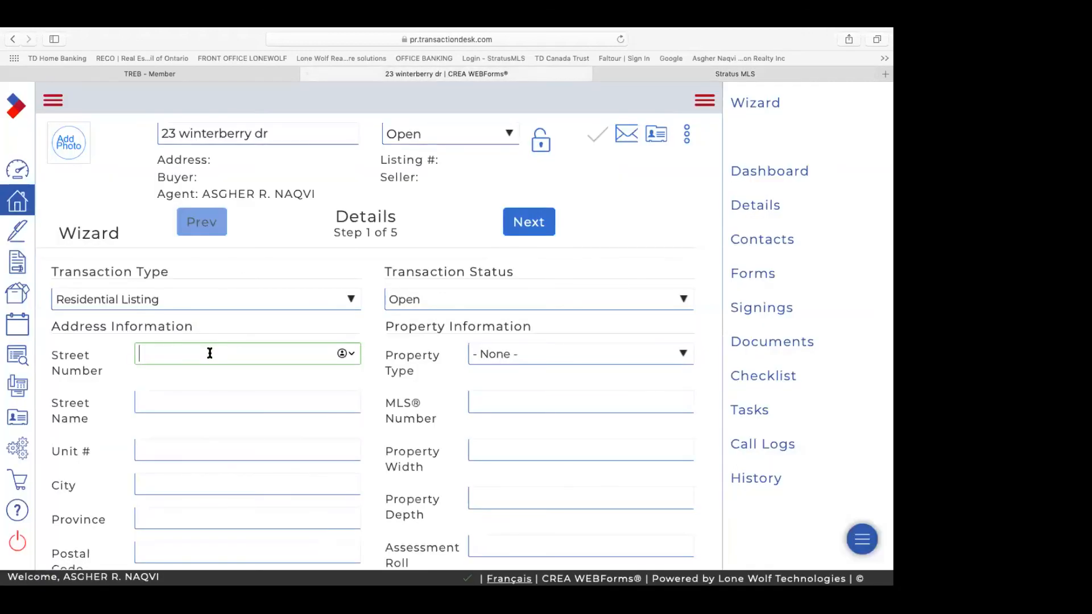
type("23")
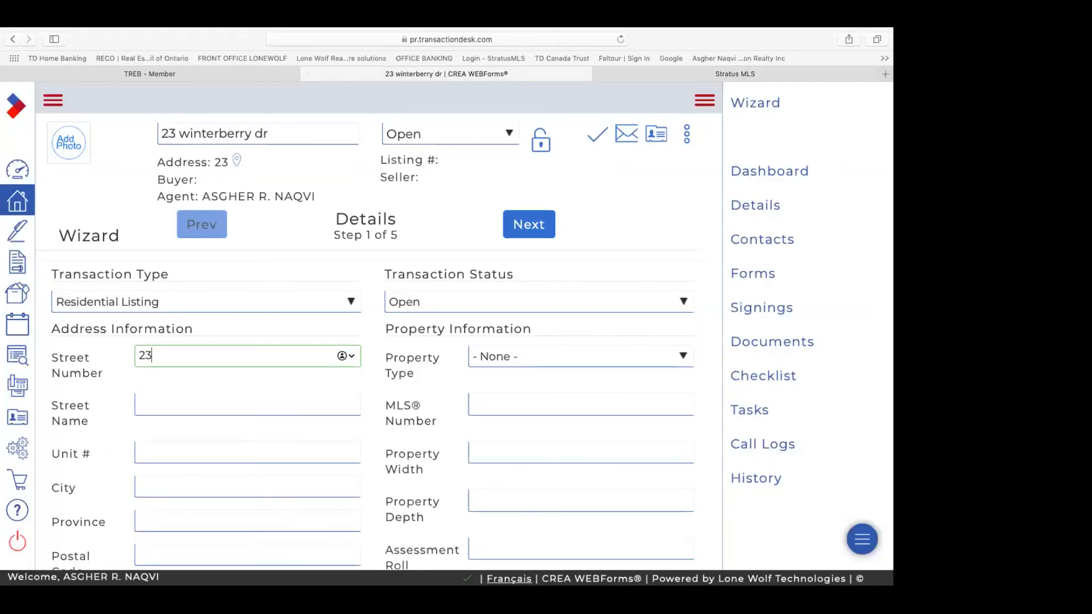
left_click(208, 399)
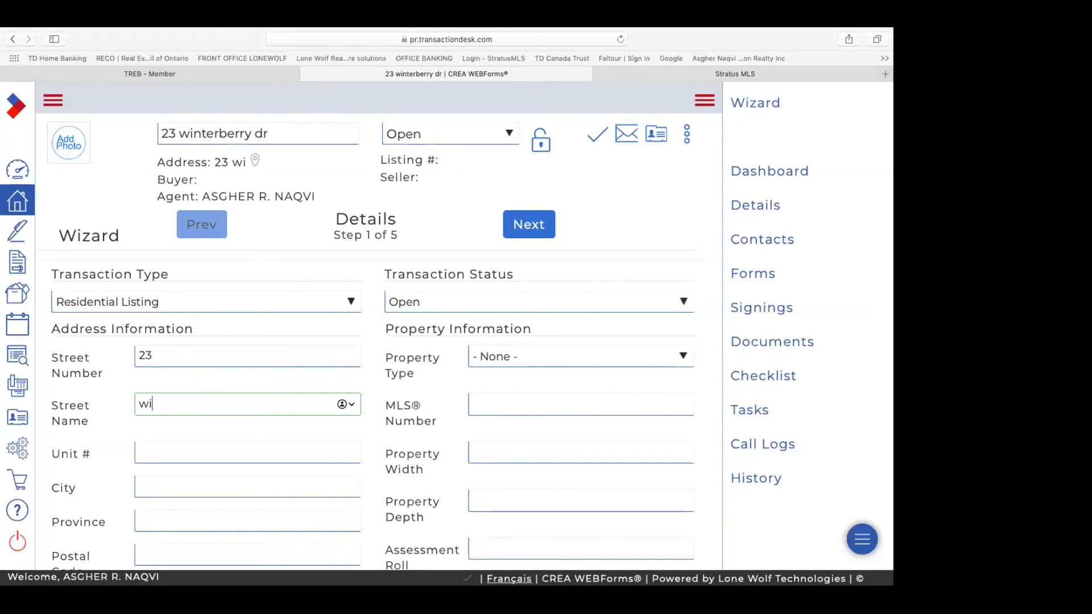
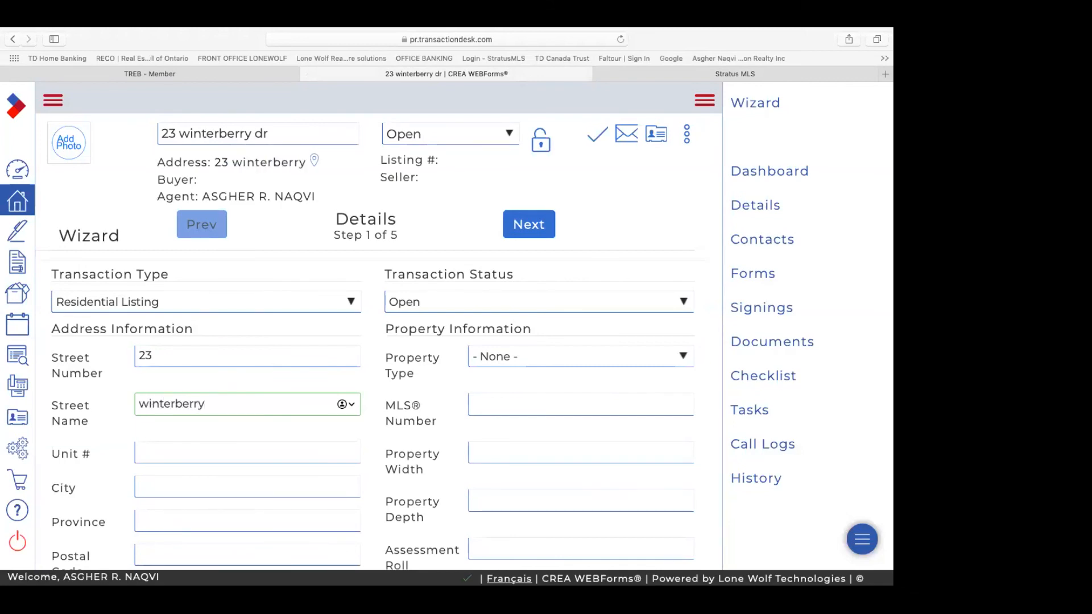
left_click(147, 404)
key("BackSpace")
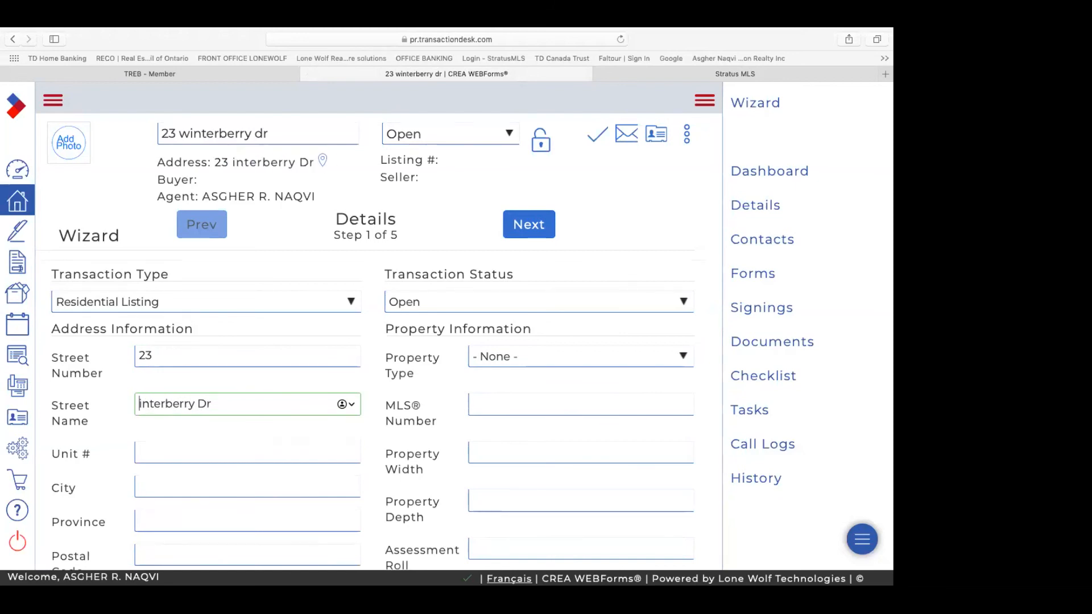
type("W")
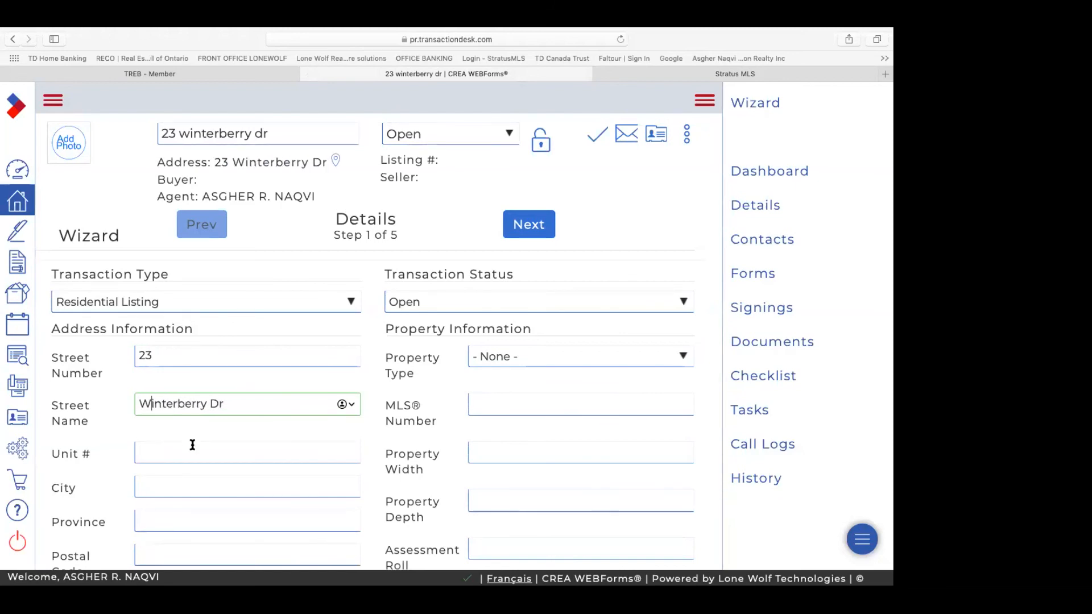
Step: Enter Markham as the city and start typing the province
scroll(191, 446, "down", 3)
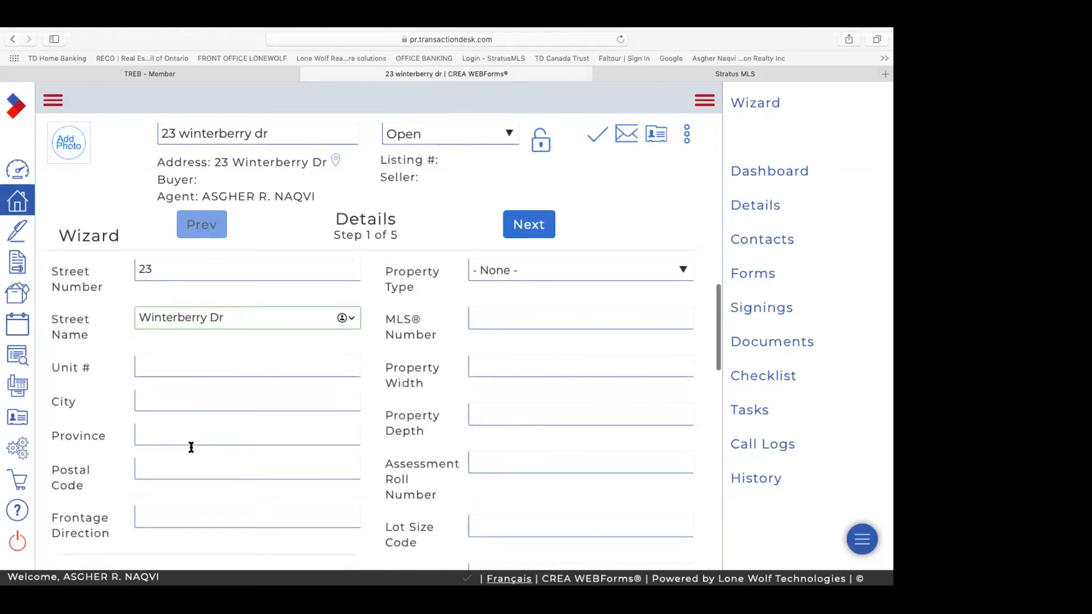
left_click(202, 399)
type("M")
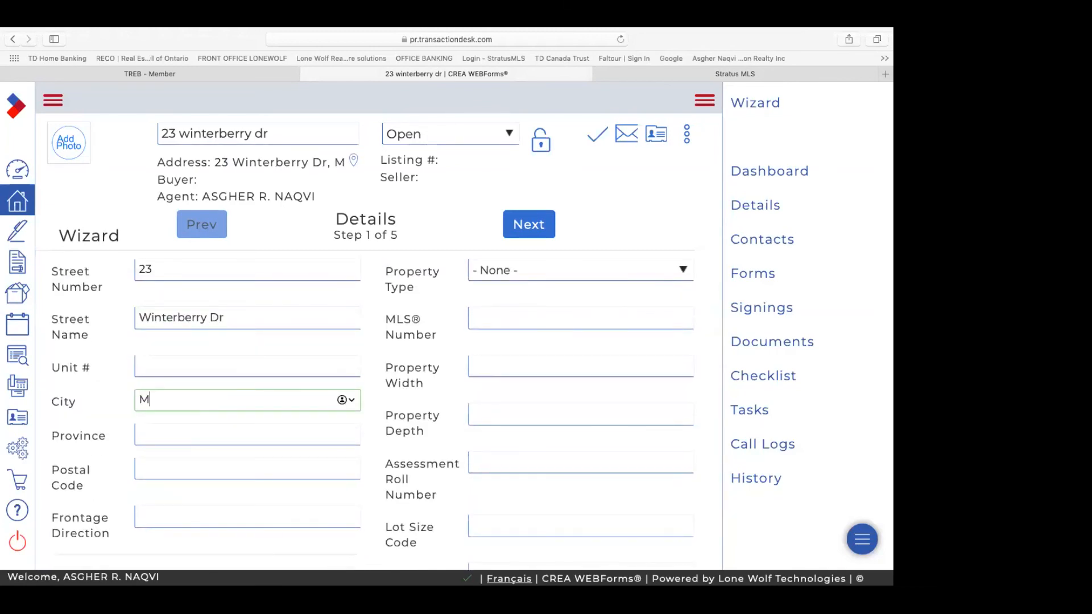
type("arkham")
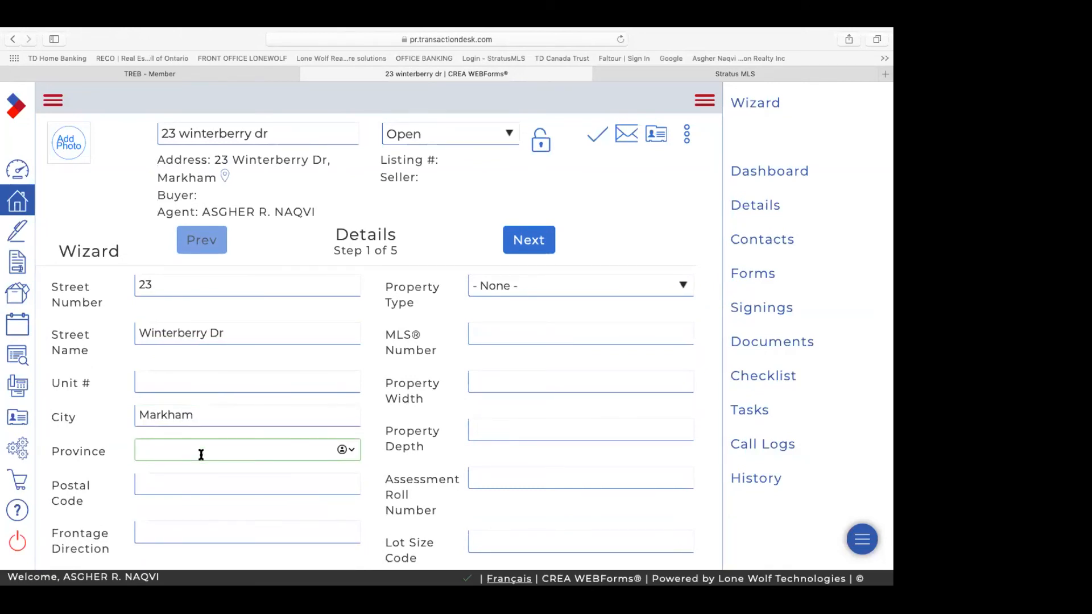
type("On")
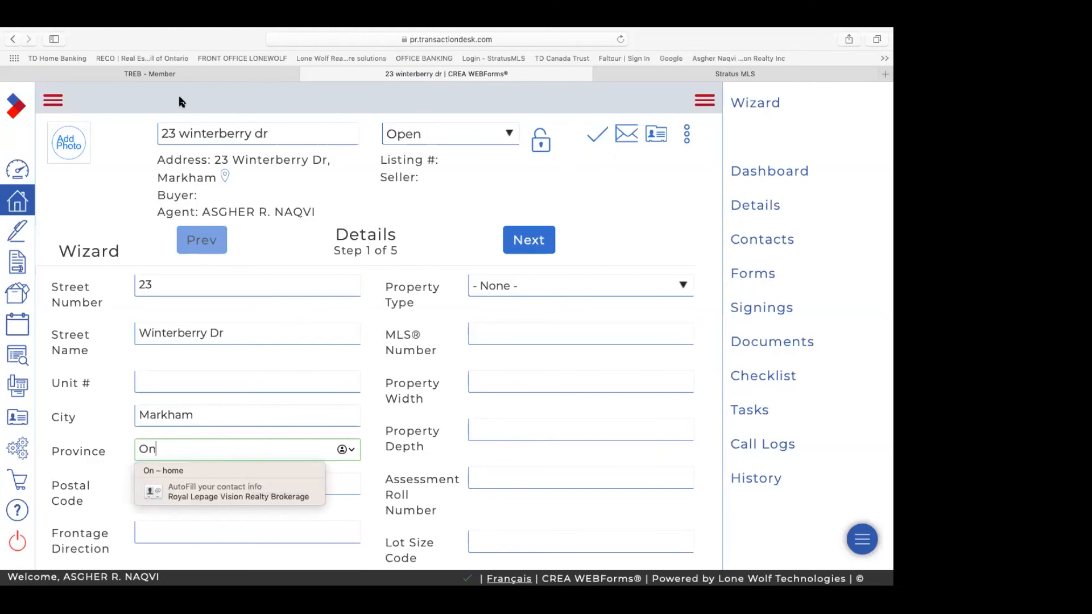
Step: Go back from the wizard, declining to save the changes
left_click(12, 41)
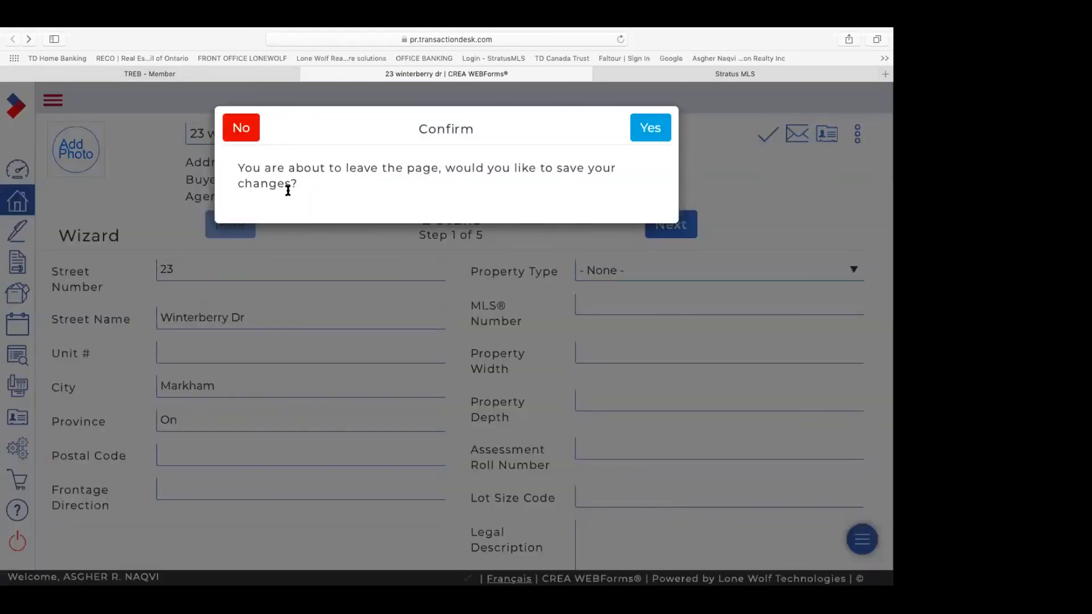
left_click(249, 129)
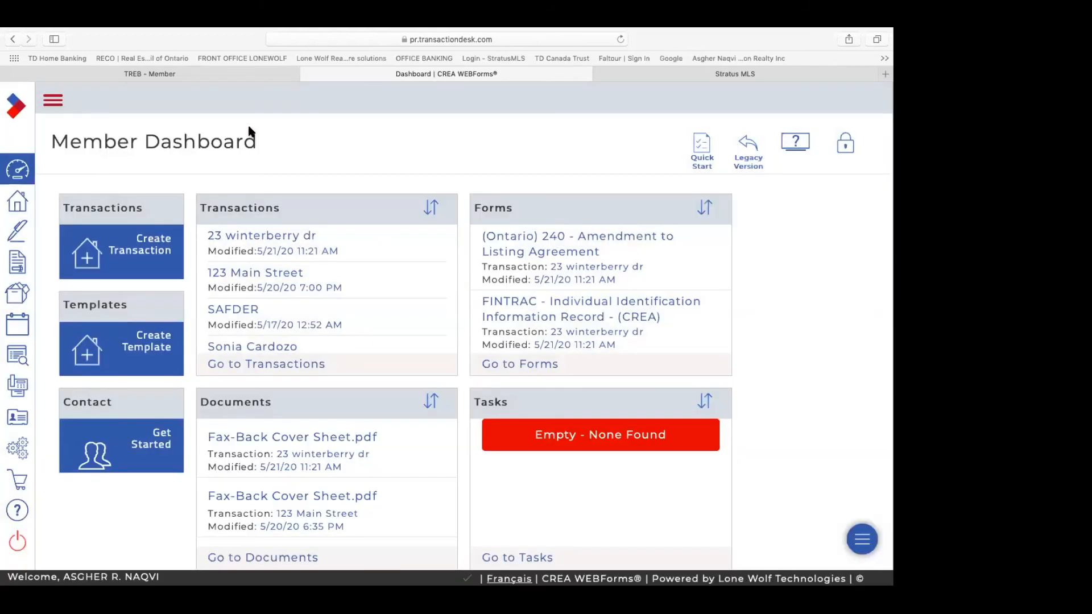
left_click(146, 250)
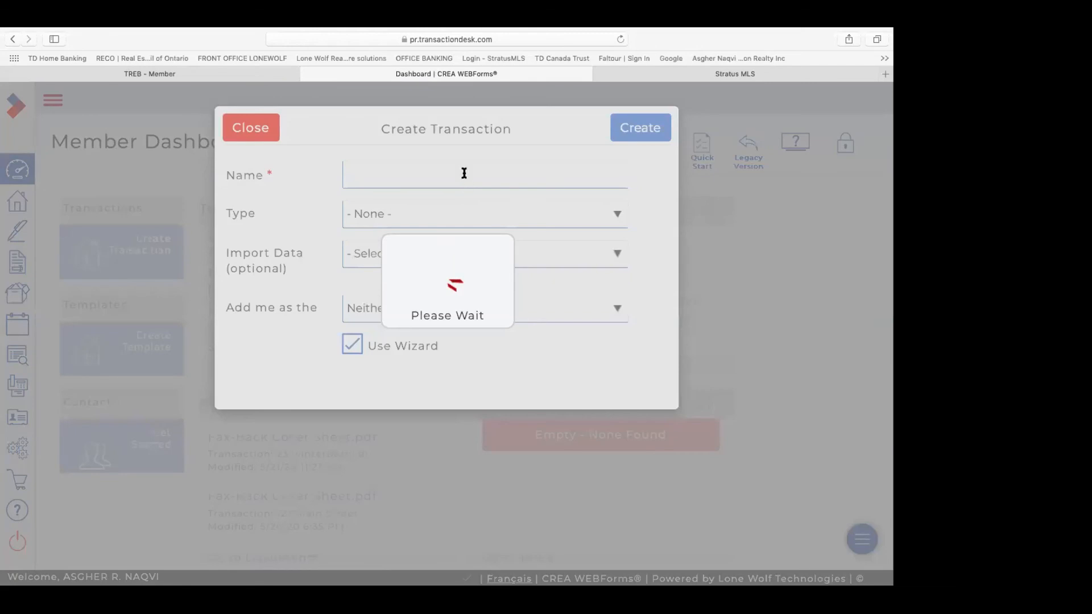
type("23")
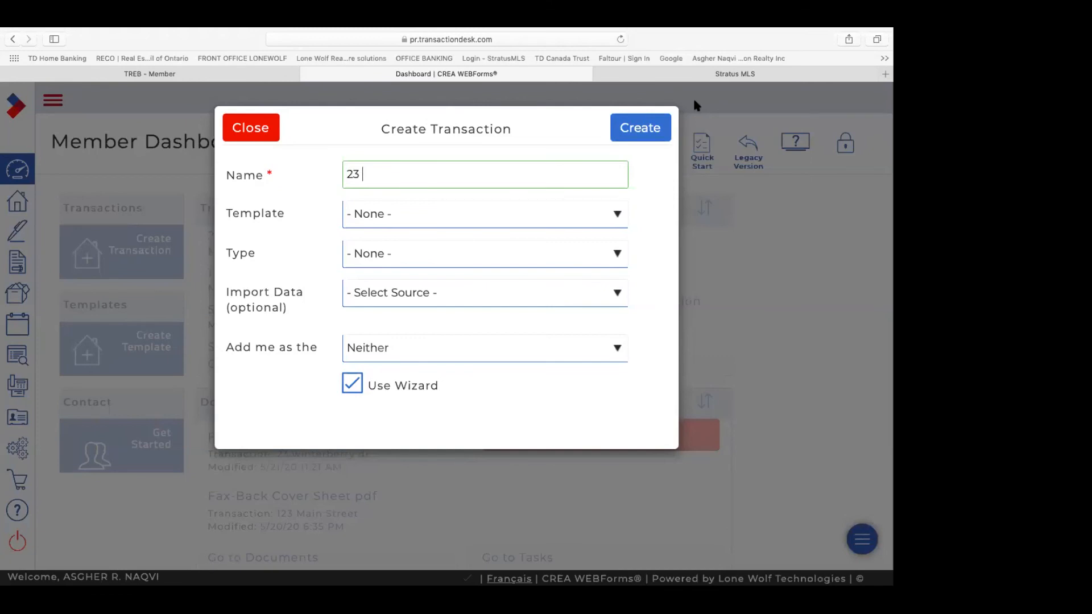
left_click(683, 76)
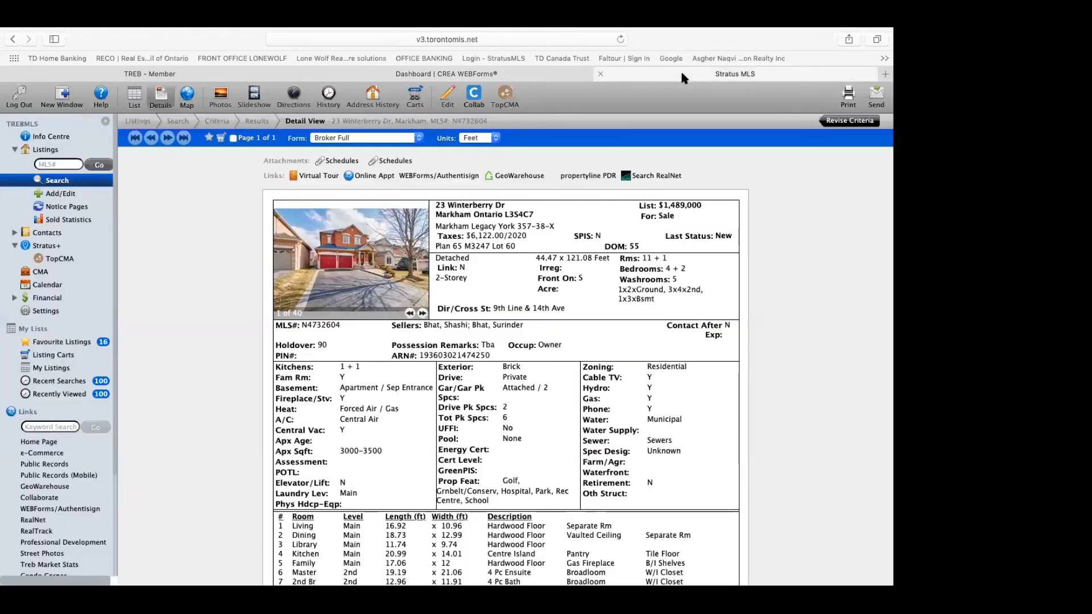
left_click(475, 105)
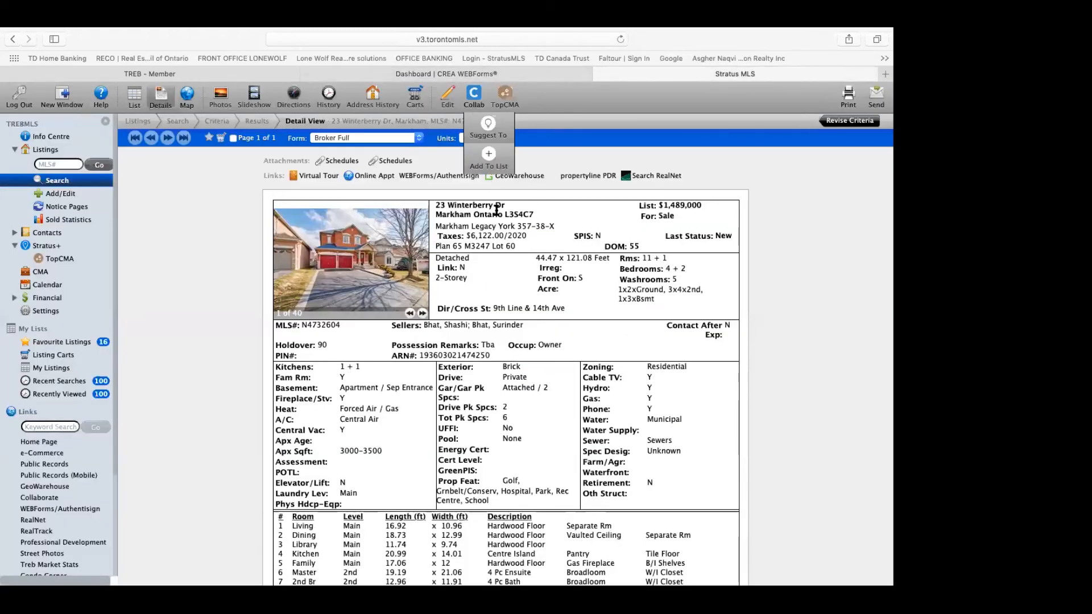
left_click(535, 78)
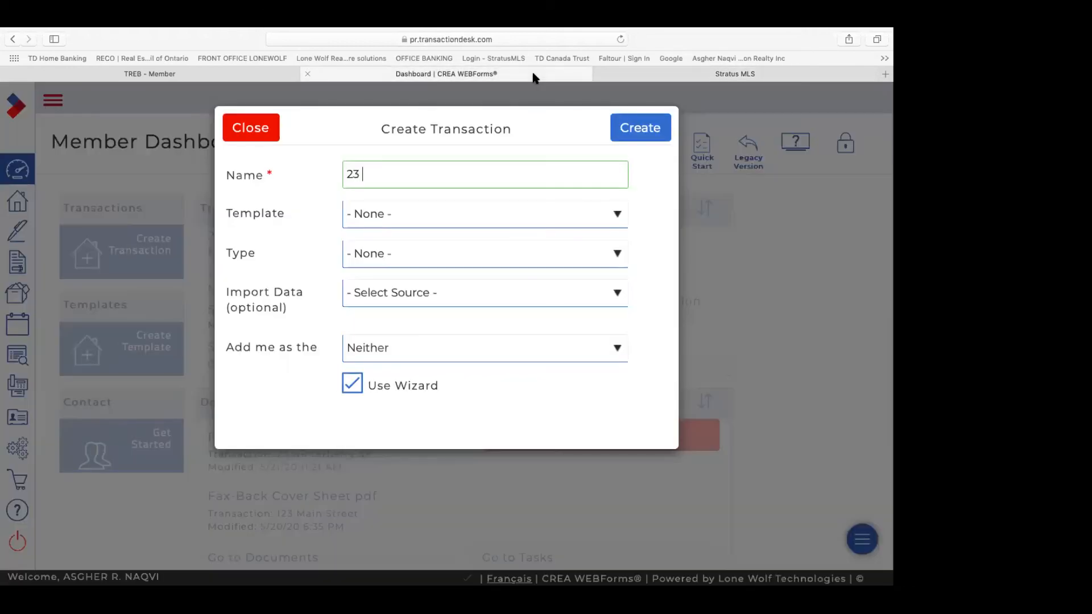
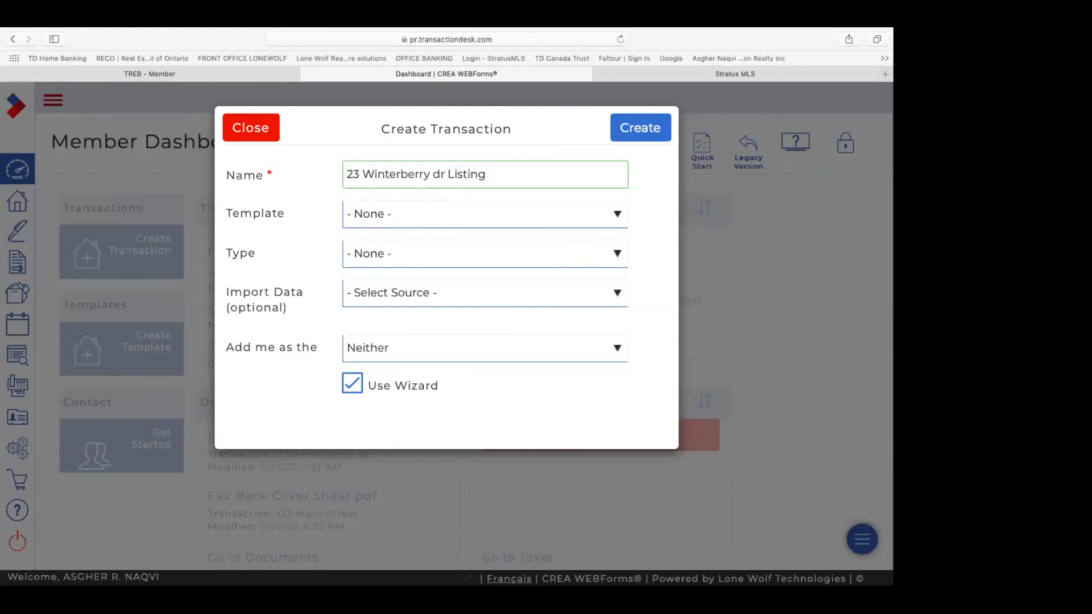
Step: Choose the FREEHOLD LISTING (Vision) template with Toronto Real Estate Board as the import source
left_click(617, 218)
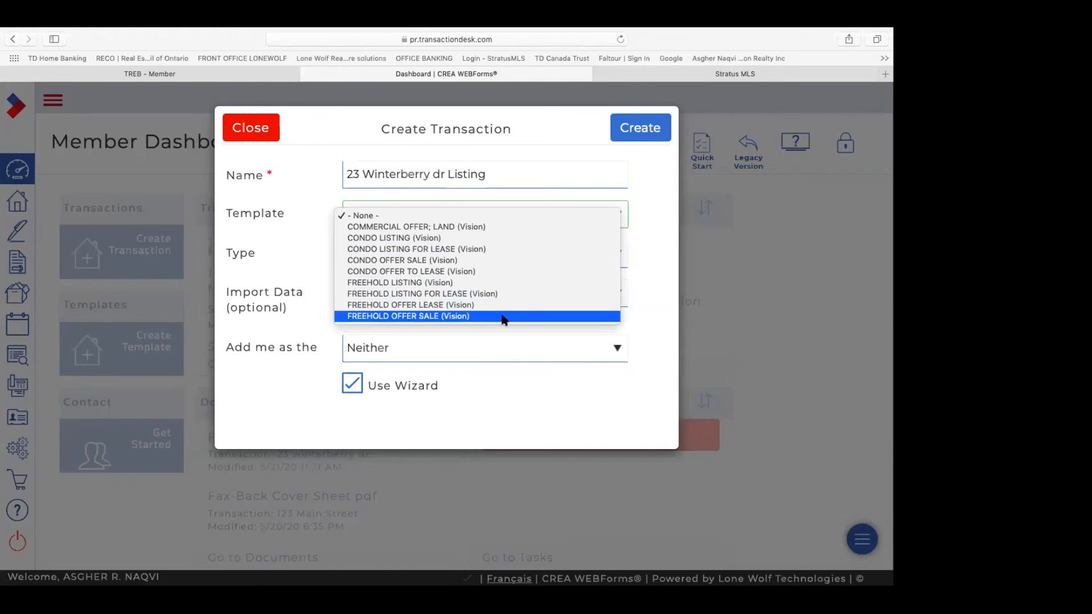
left_click(492, 283)
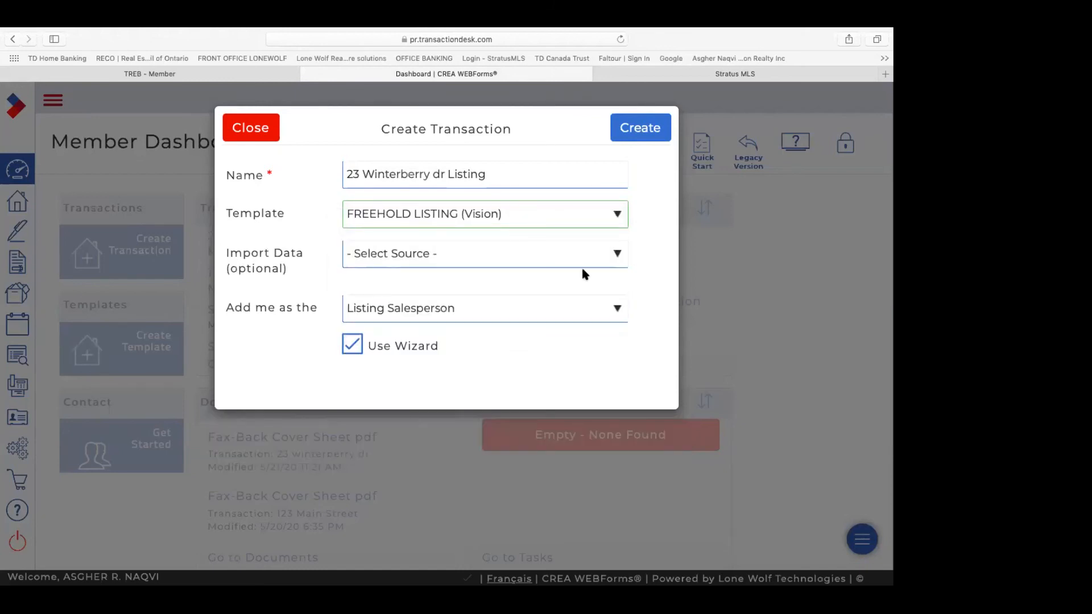
left_click(619, 253)
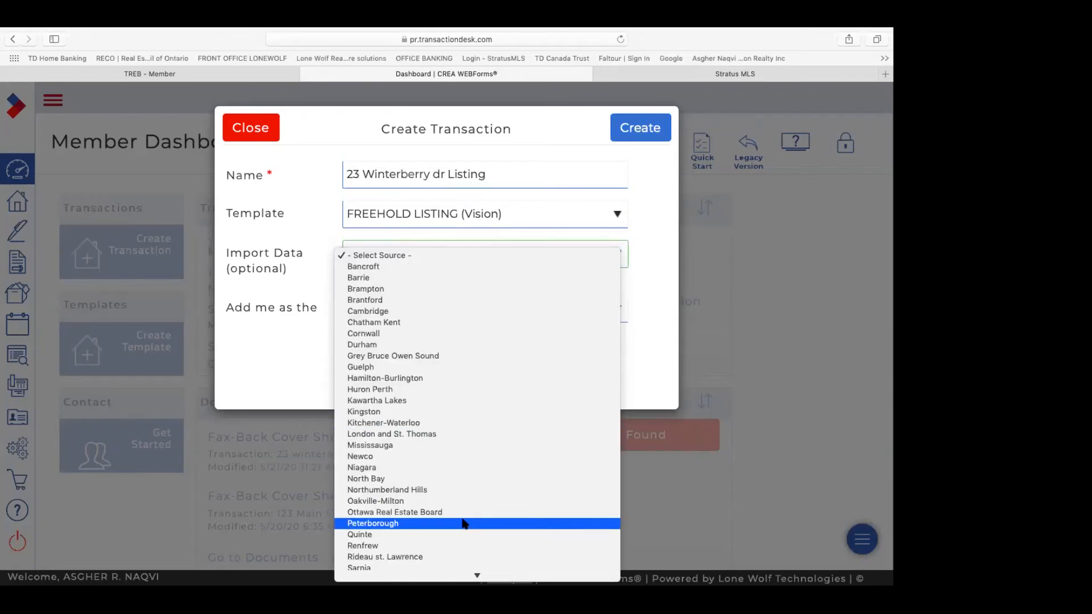
scroll(463, 522, "down", 3)
scroll(464, 522, "down", 1)
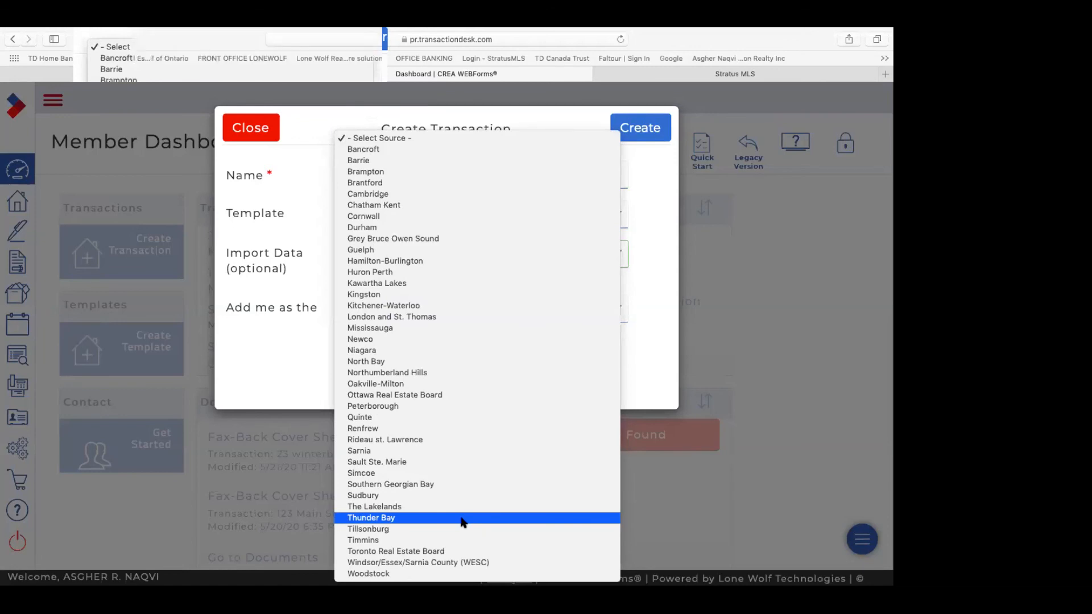
left_click(469, 551)
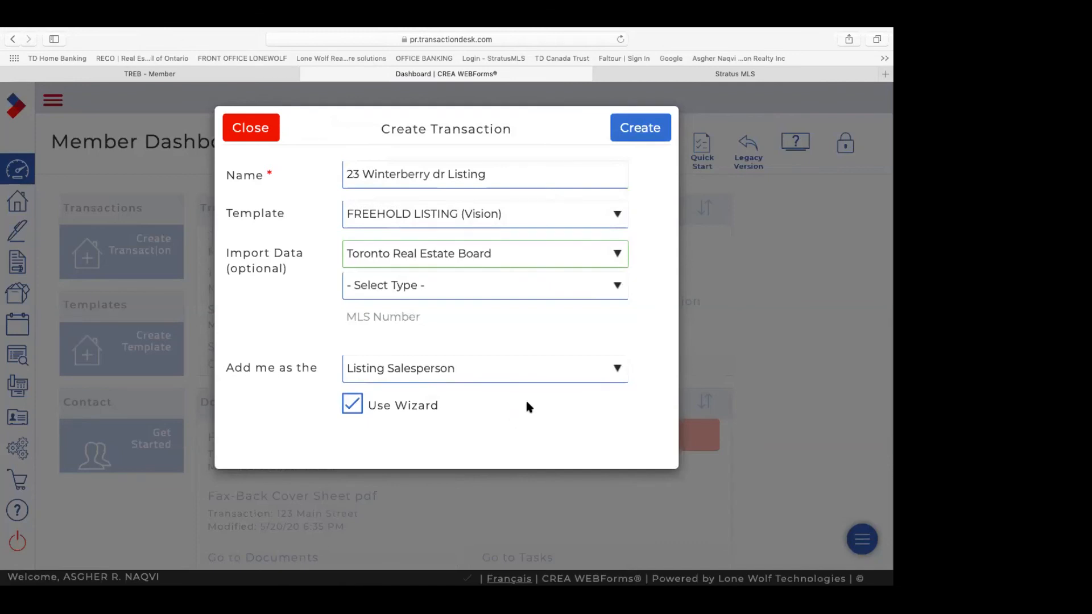
Step: Import Freehold Property data for MLS N4732604 and create the transaction
left_click(617, 289)
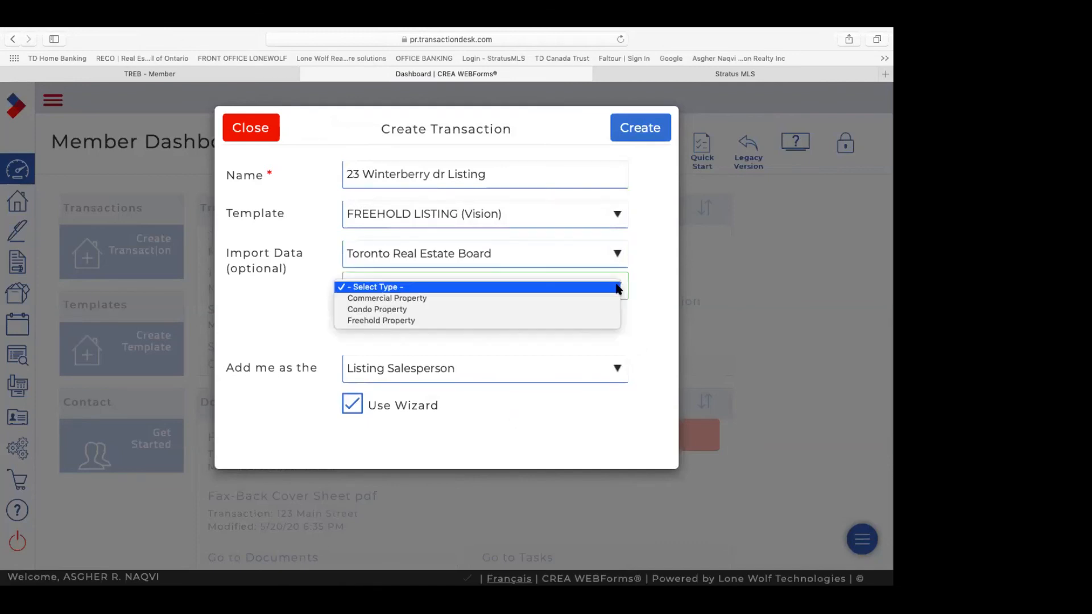
left_click(554, 321)
left_click(484, 321)
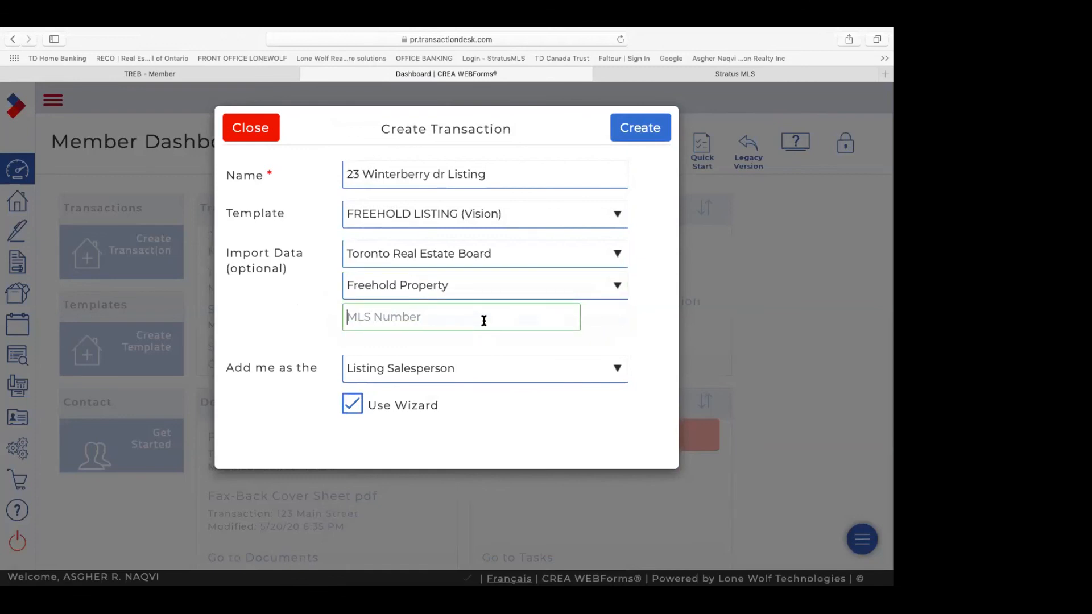
type("N4732604")
left_click(641, 134)
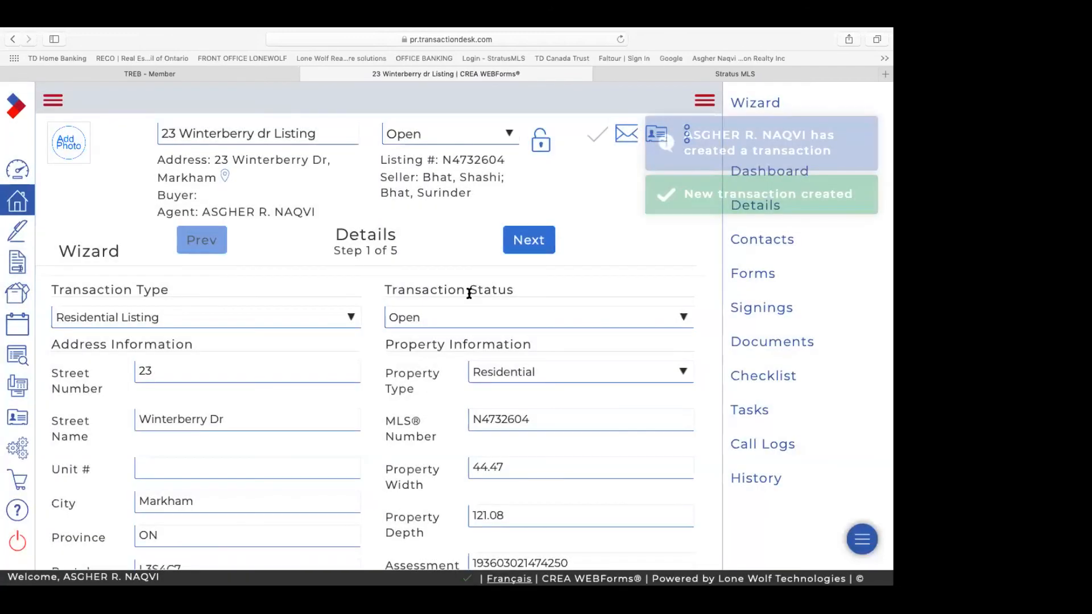
scroll(470, 294, "down", 8)
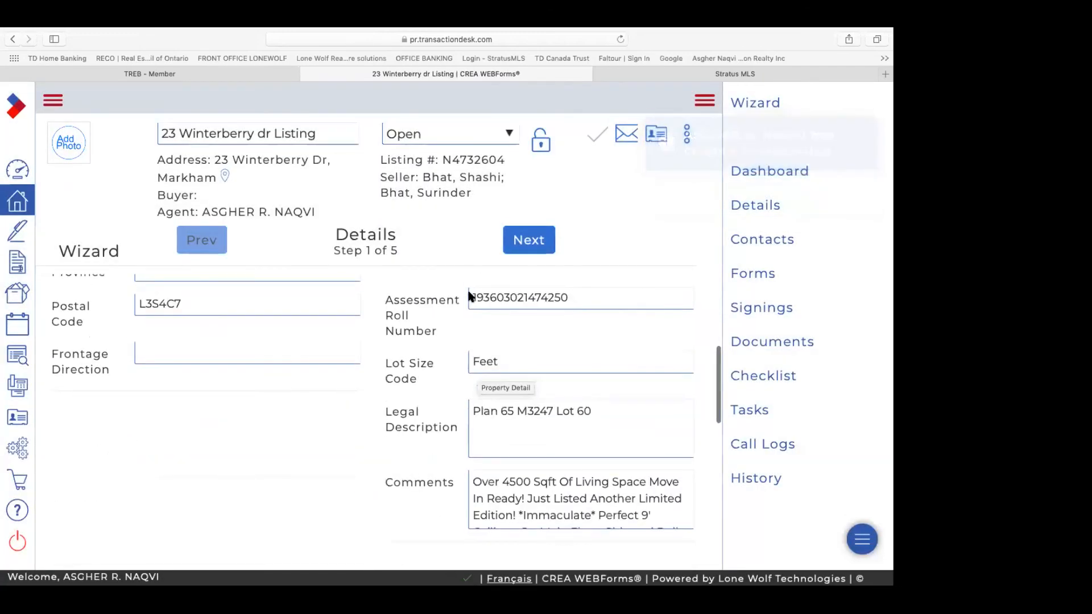
scroll(477, 370, "down", 10)
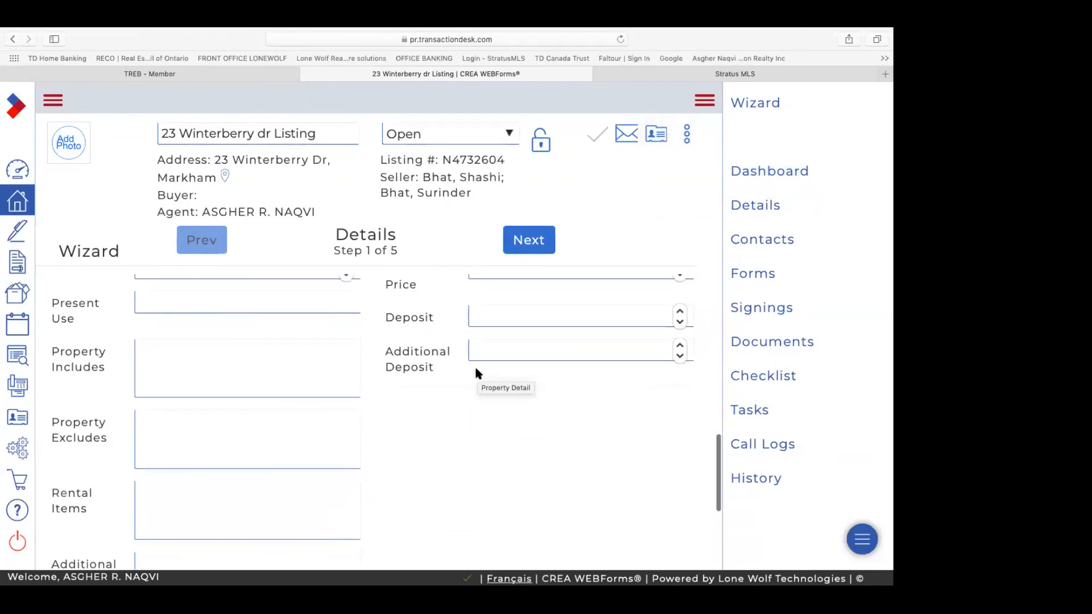
scroll(478, 373, "up", 8)
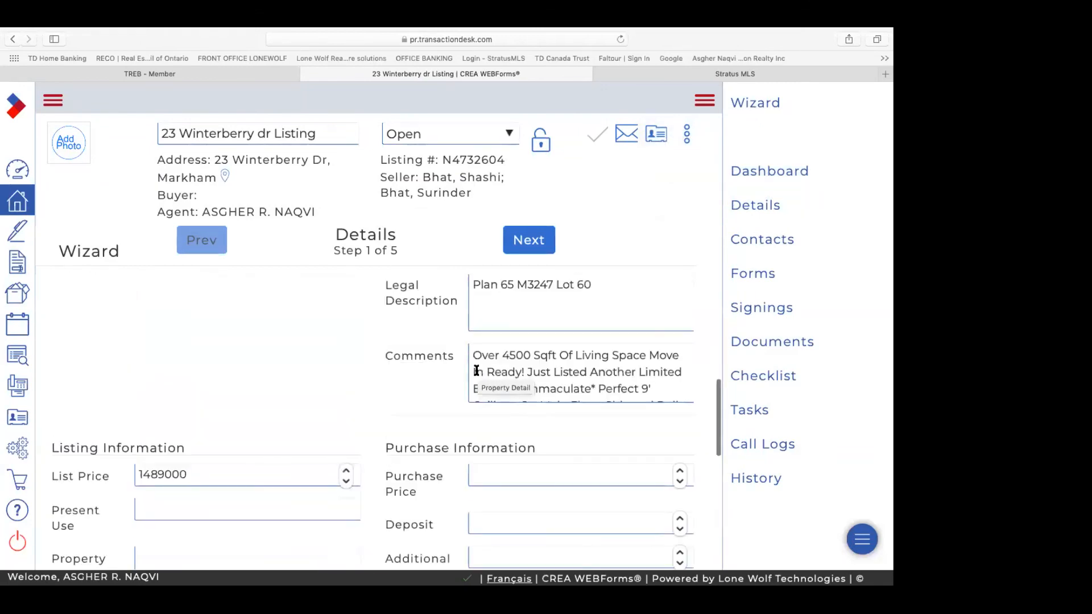
scroll(477, 370, "up", 2)
scroll(477, 370, "down", 10)
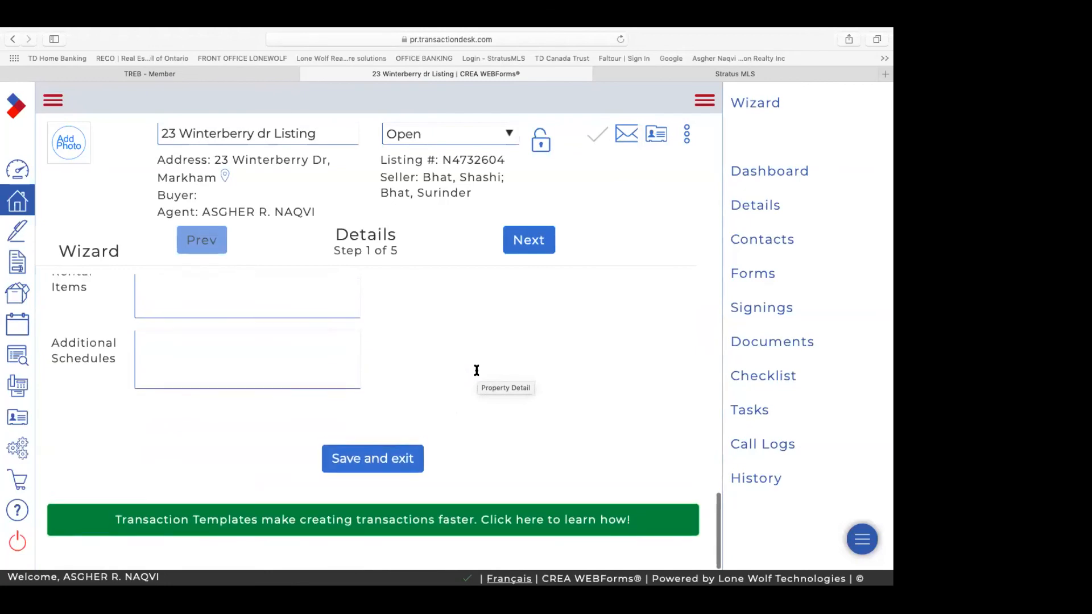
scroll(477, 371, "up", 8)
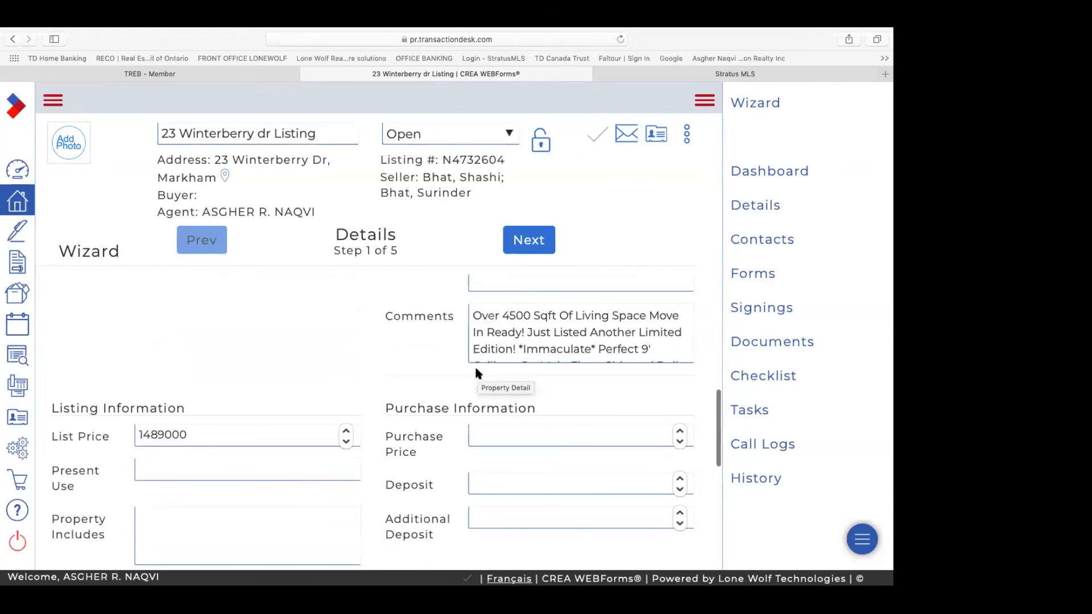
scroll(477, 372, "up", 6)
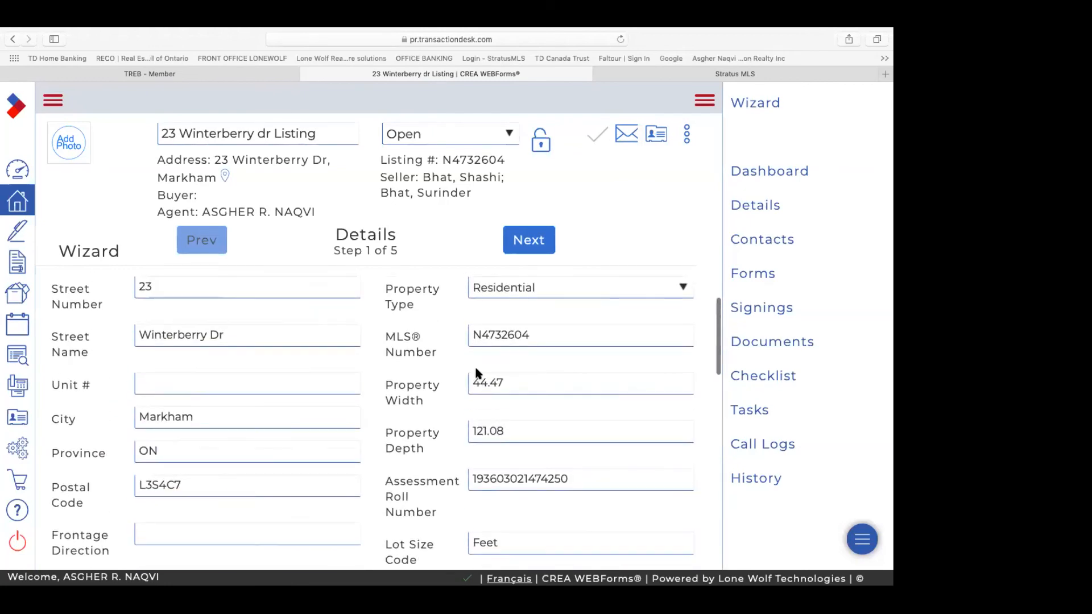
scroll(475, 372, "up", 2)
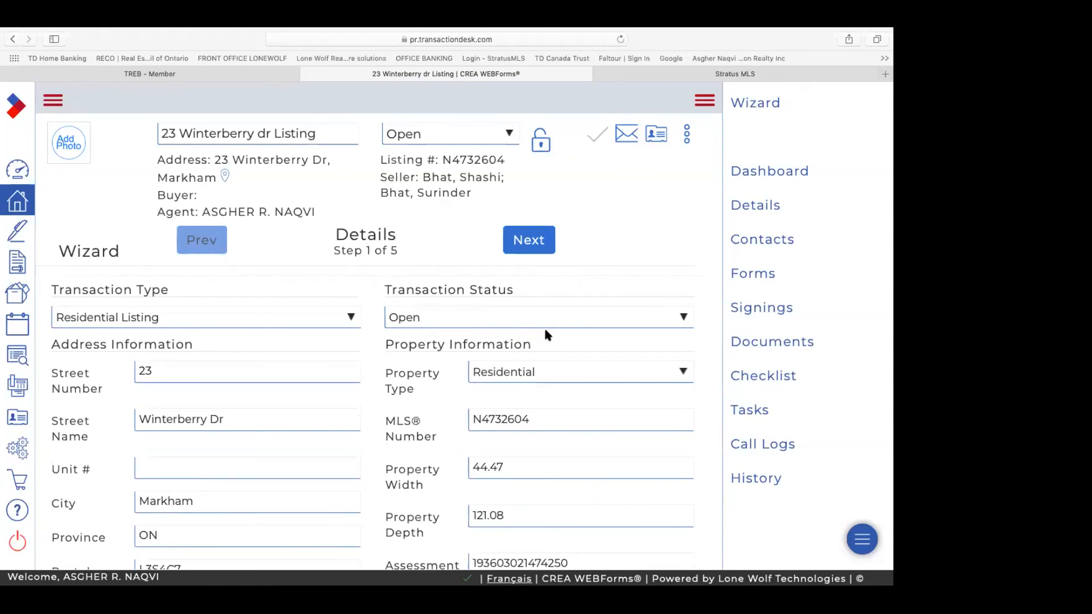
scroll(545, 331, "down", 3)
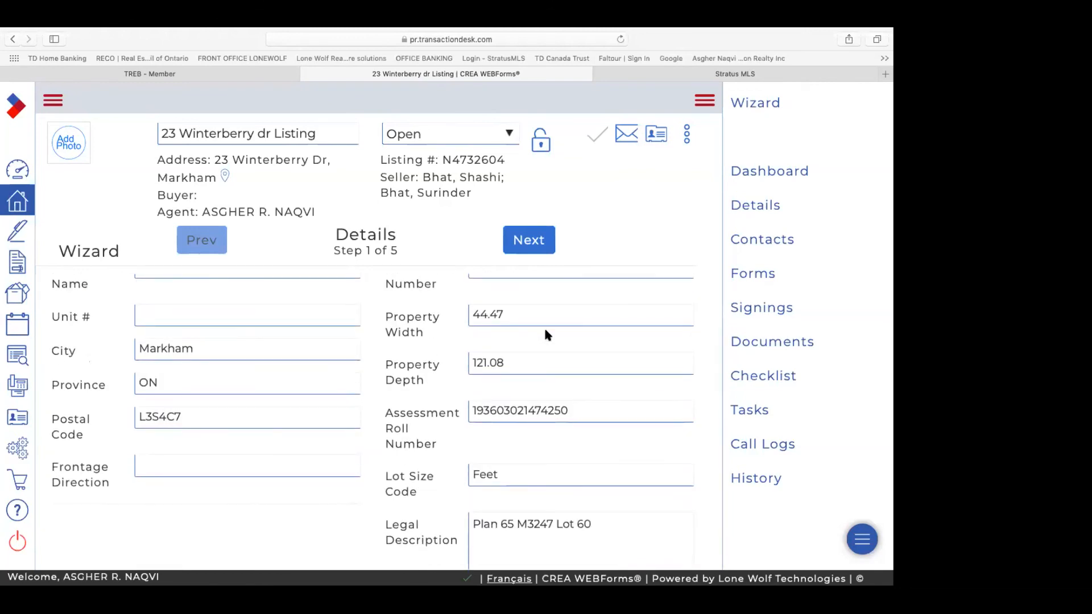
scroll(546, 334, "up", 3)
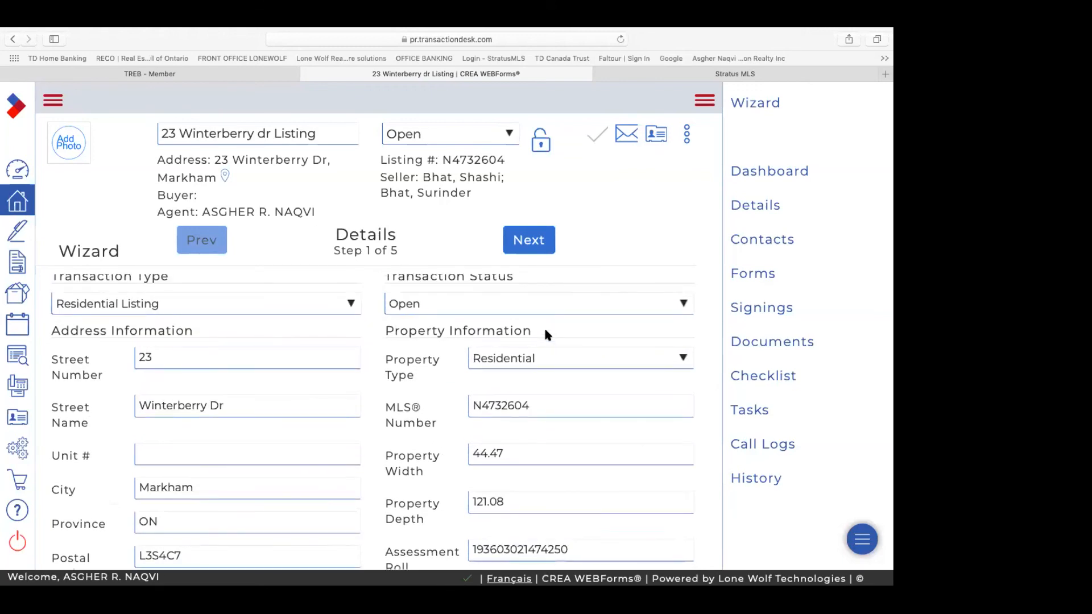
scroll(546, 335, "down", 3)
scroll(545, 335, "down", 2)
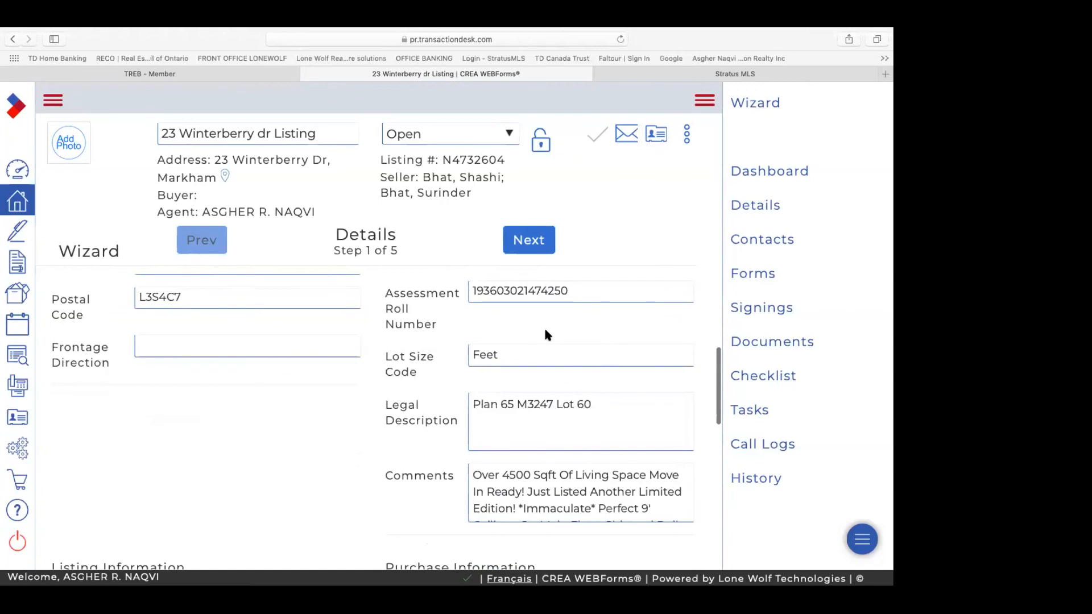
scroll(547, 335, "down", 1)
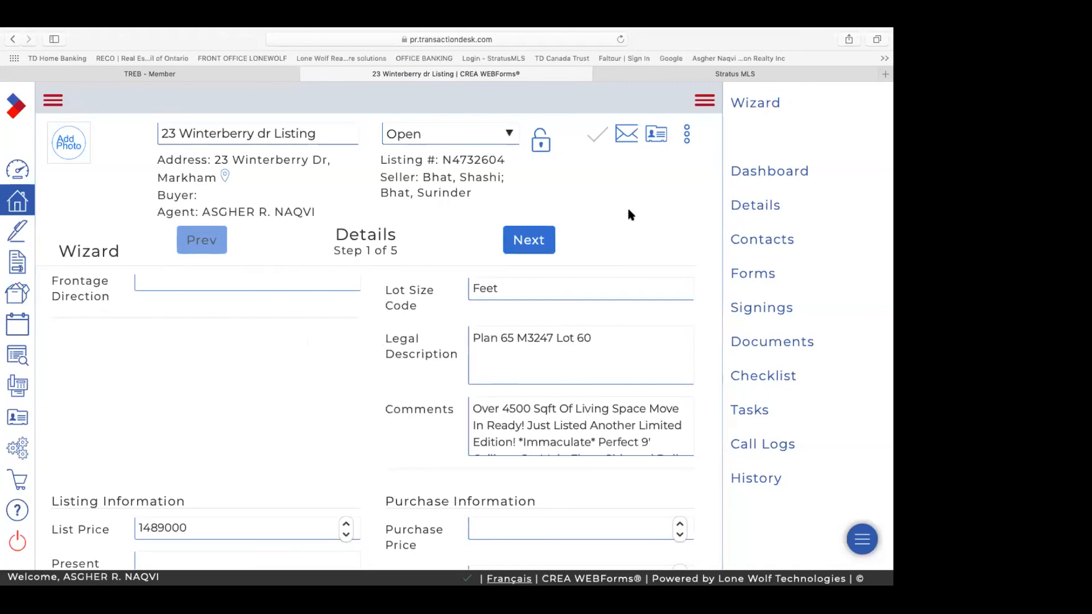
Step: Advance the wizard to the Transaction Dates step after rechecking the Details step
left_click(529, 243)
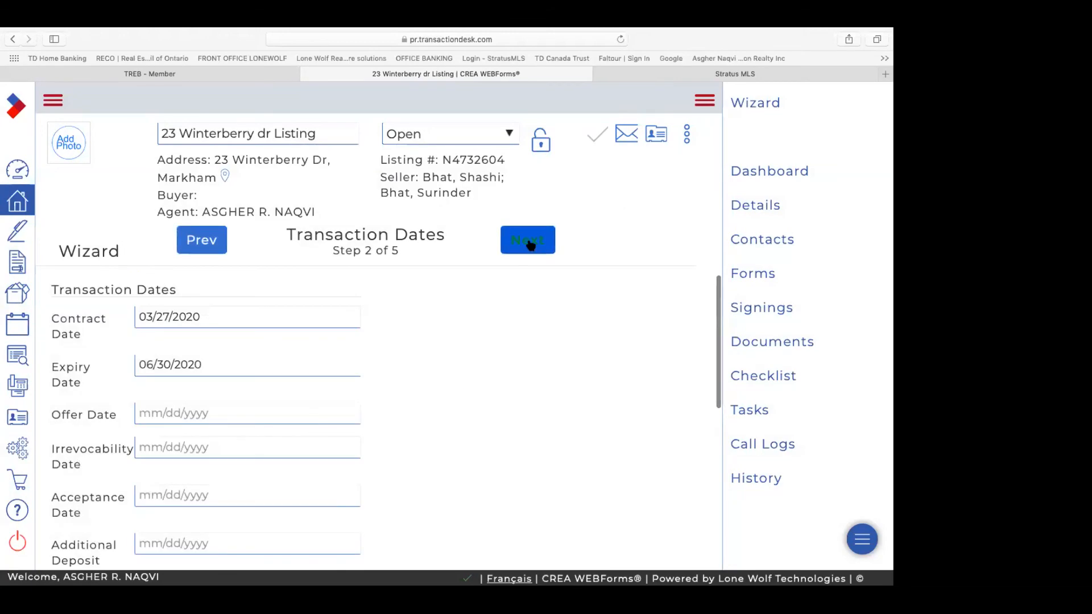
left_click(209, 250)
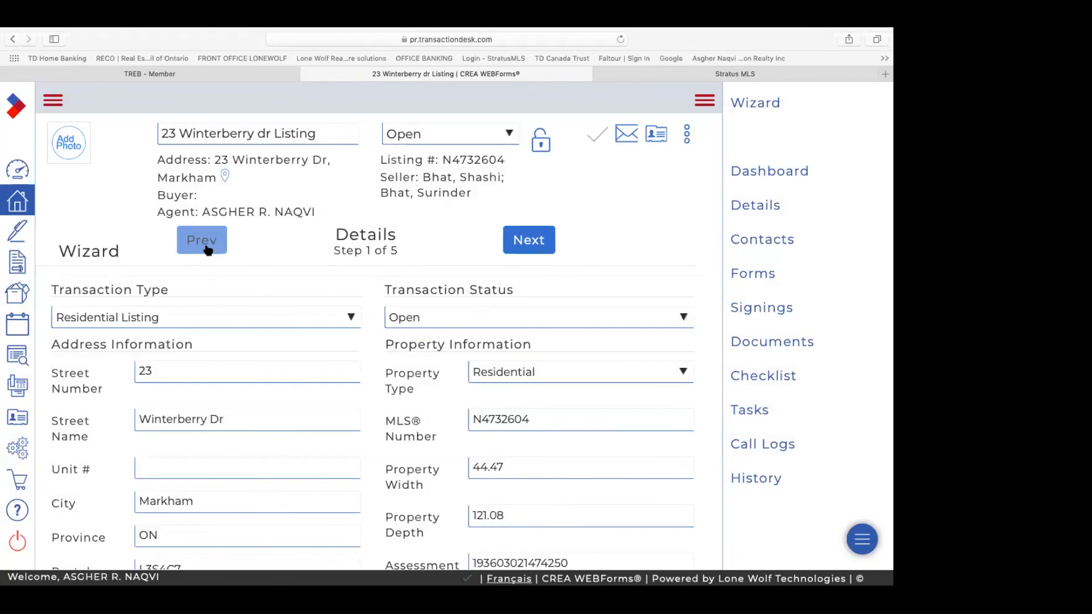
scroll(318, 364, "down", 5)
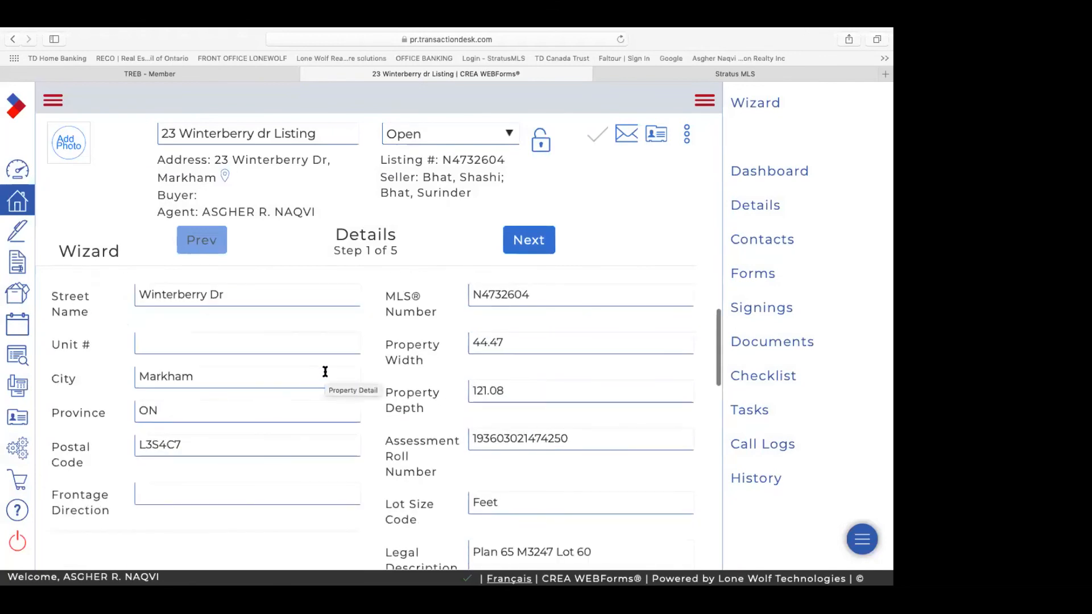
scroll(326, 371, "down", 4)
scroll(326, 371, "up", 4)
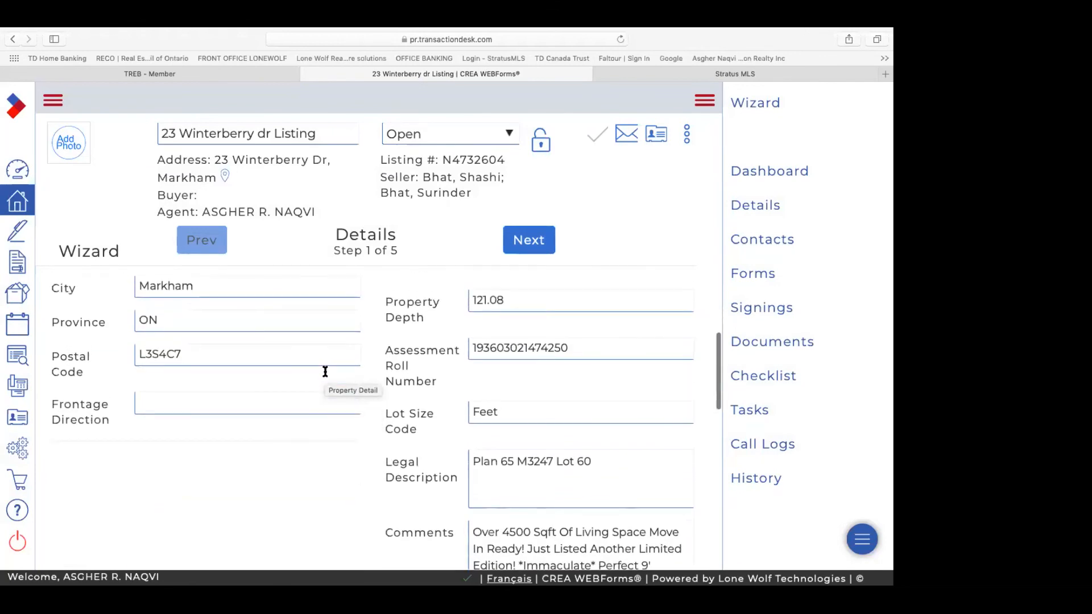
scroll(326, 371, "up", 5)
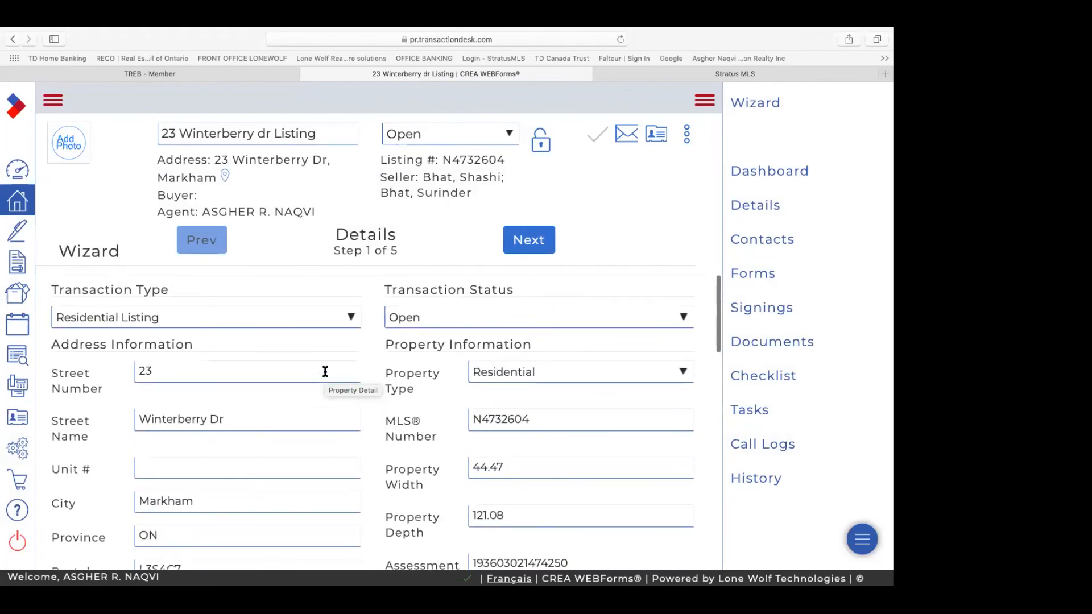
left_click(538, 247)
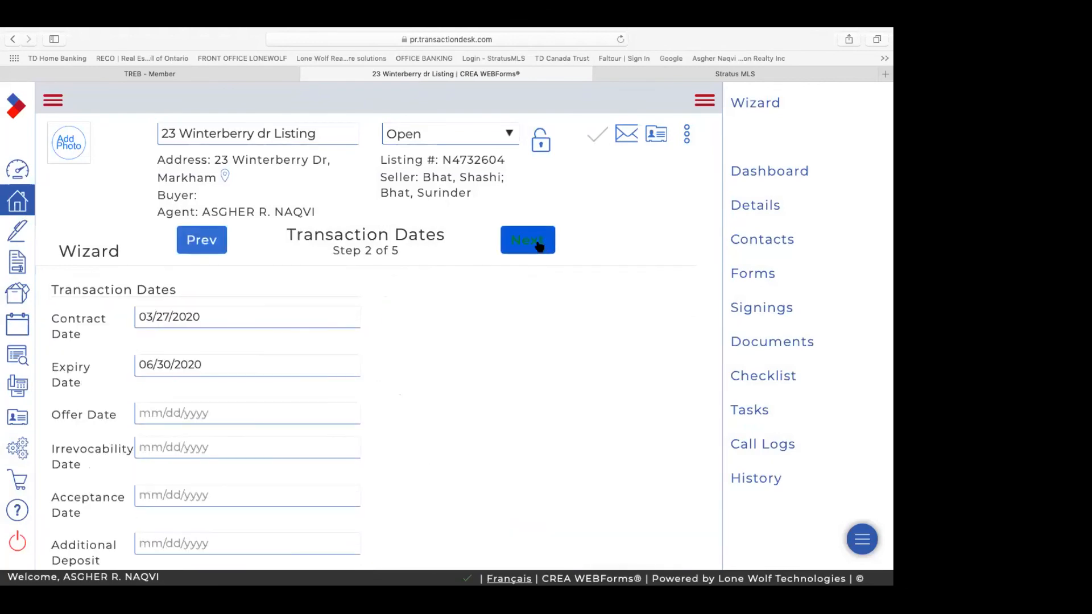
Step: Set the Contract Date to May 21, 2020
left_click(188, 318)
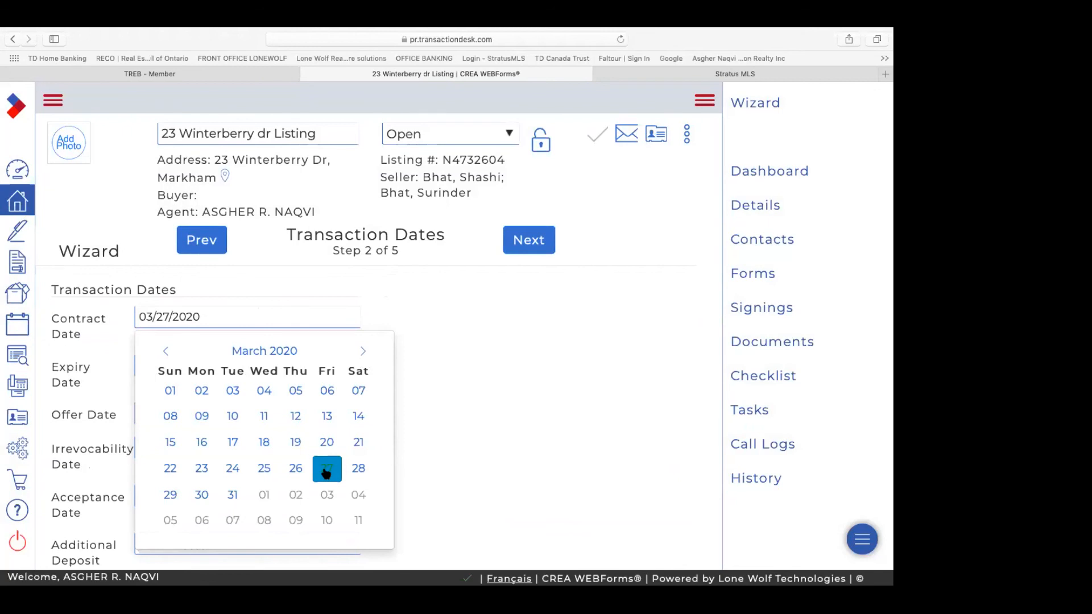
left_click(326, 469)
left_click(179, 363)
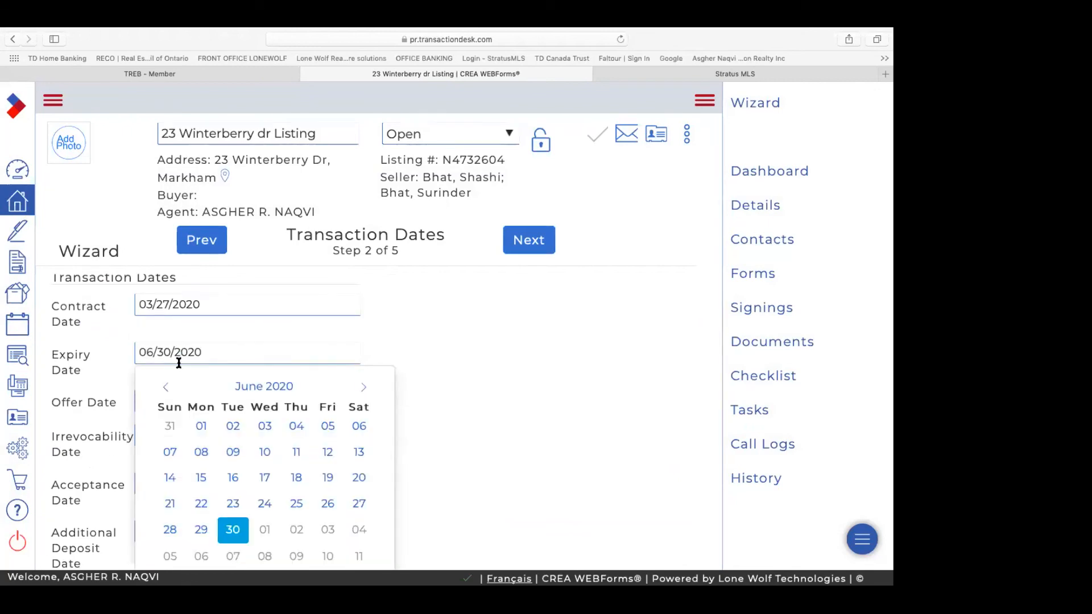
left_click(169, 304)
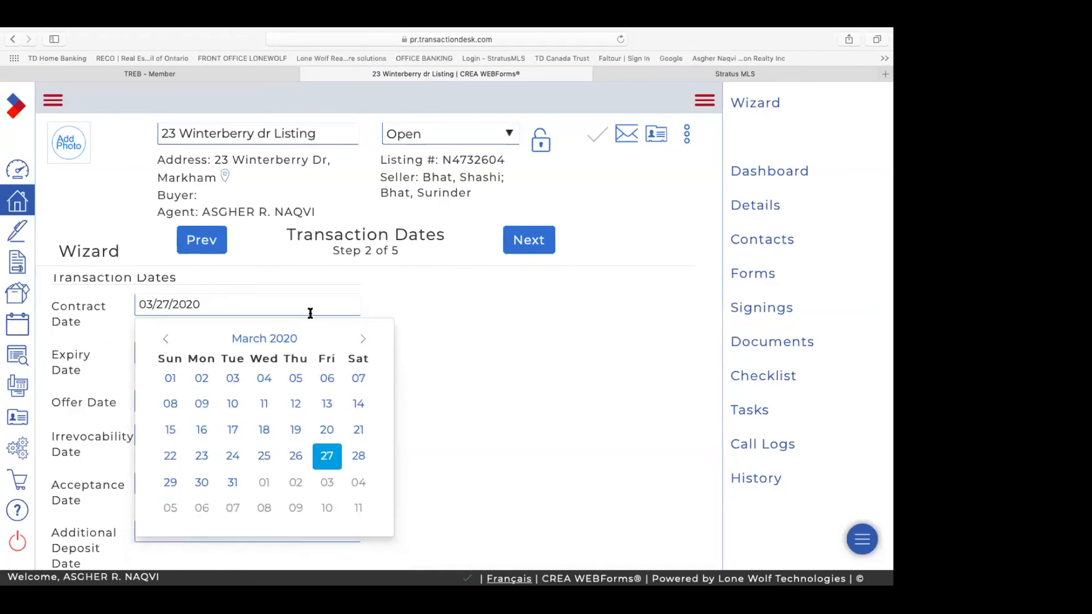
left_click(368, 344)
left_click(368, 344)
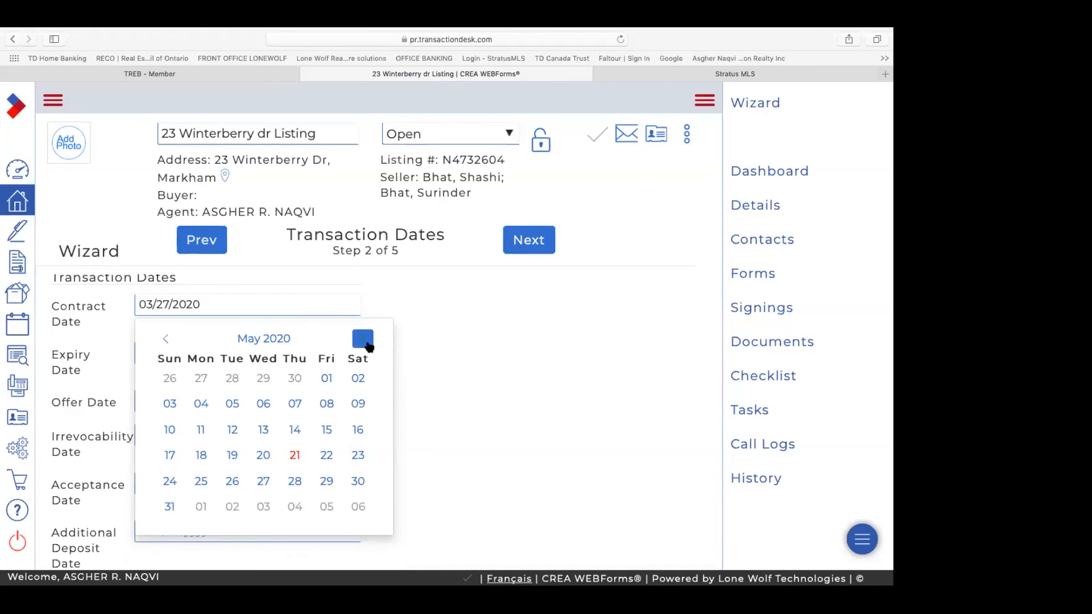
left_click(294, 455)
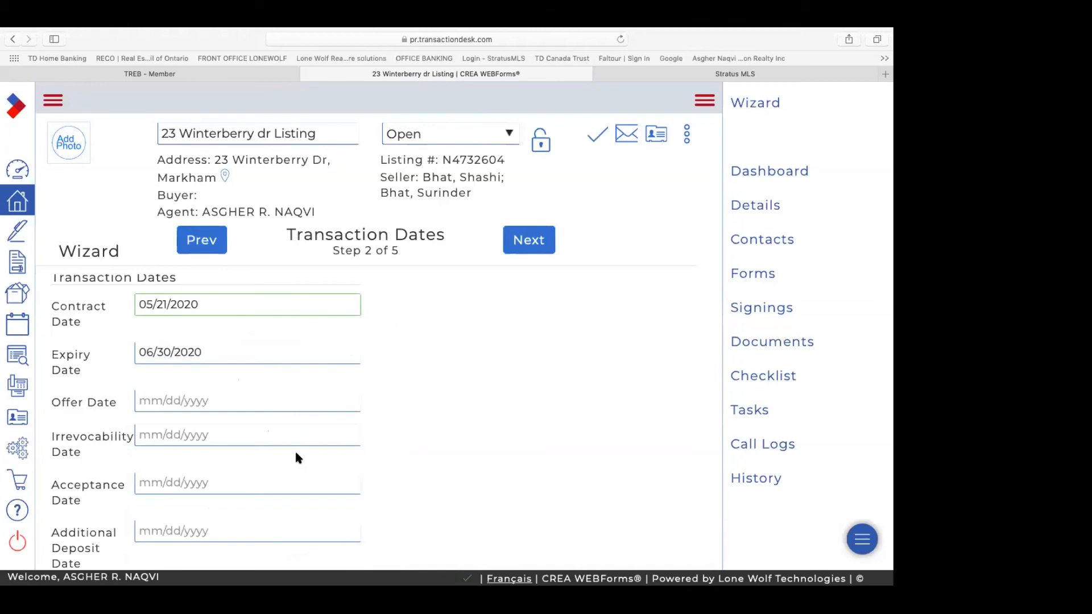
Step: Set the Expiry Date to August 20, 2020
left_click(199, 353)
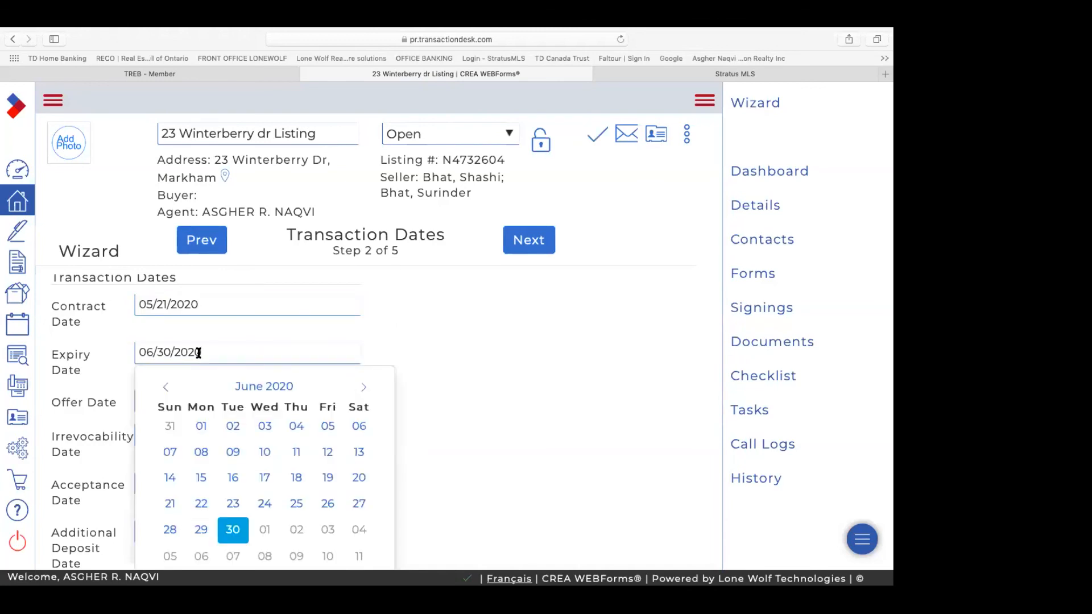
left_click(364, 388)
left_click(364, 388)
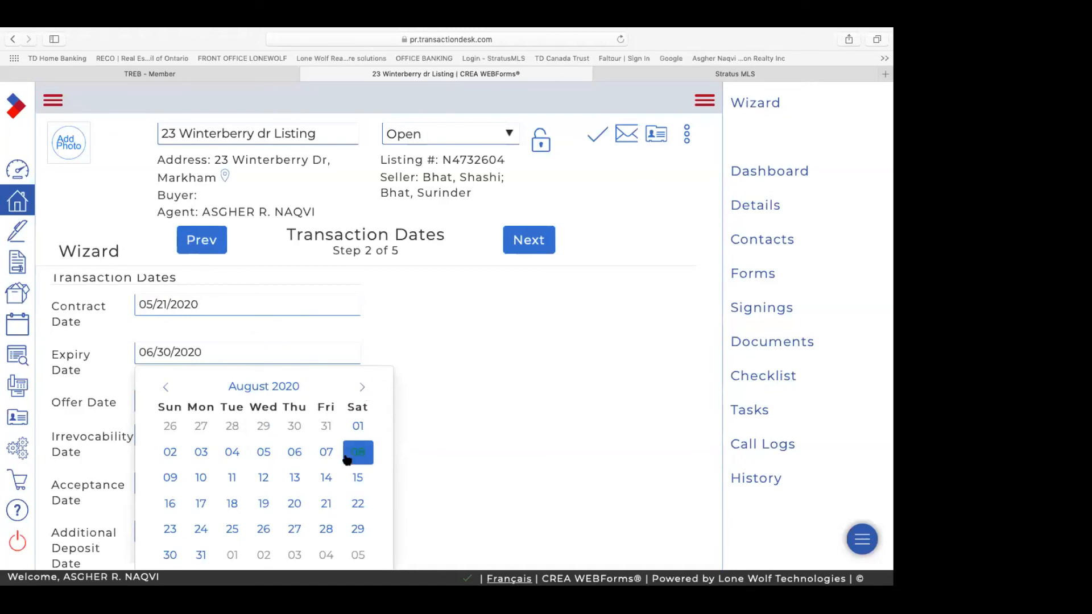
scroll(332, 459, "down", 2)
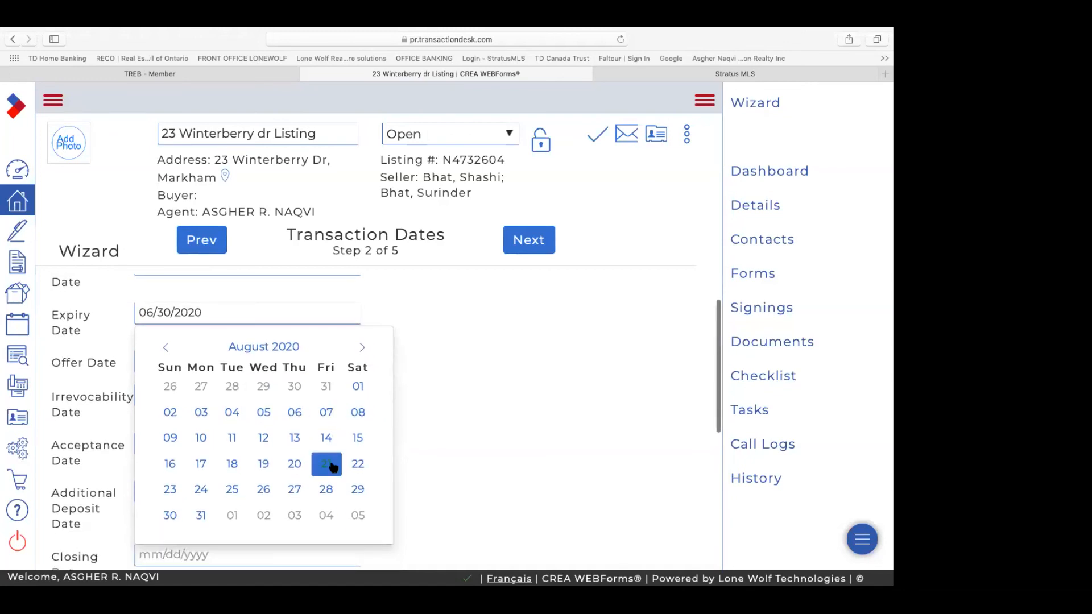
left_click(294, 464)
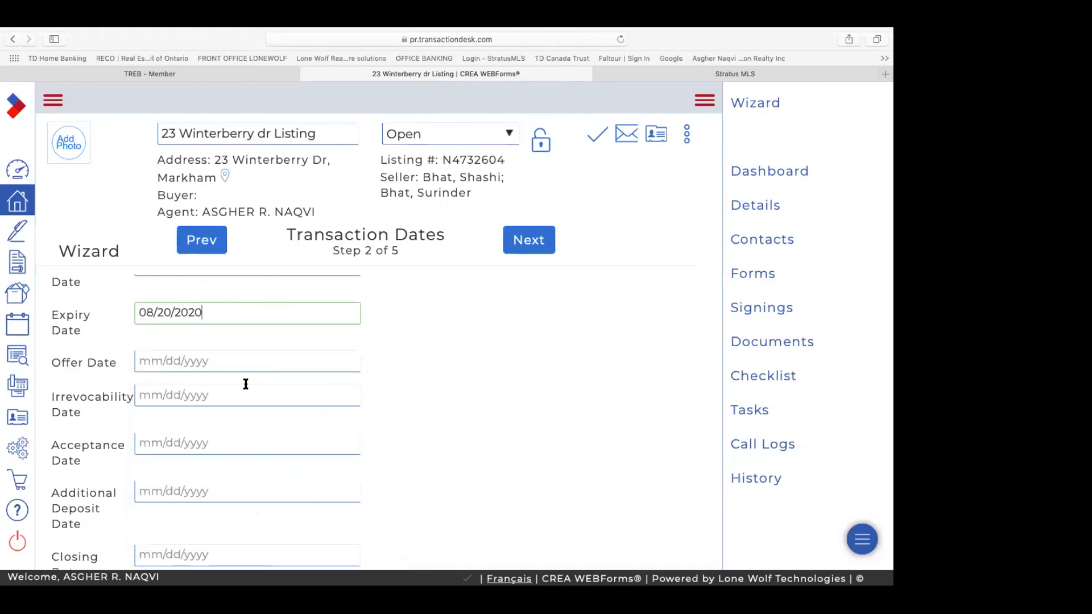
scroll(245, 383, "down", 3)
scroll(246, 370, "down", 2)
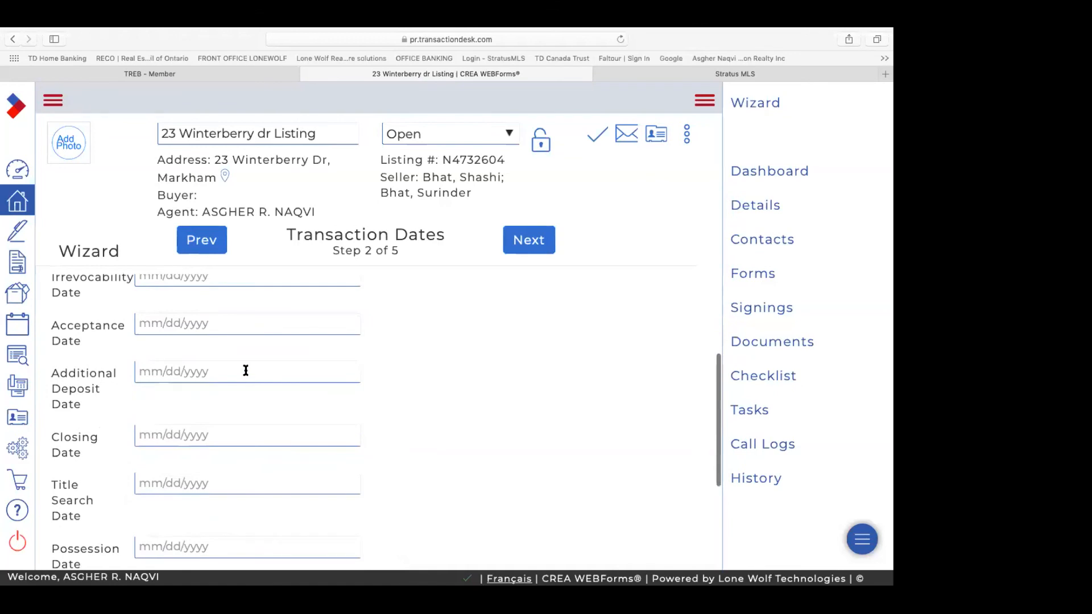
scroll(246, 370, "down", 3)
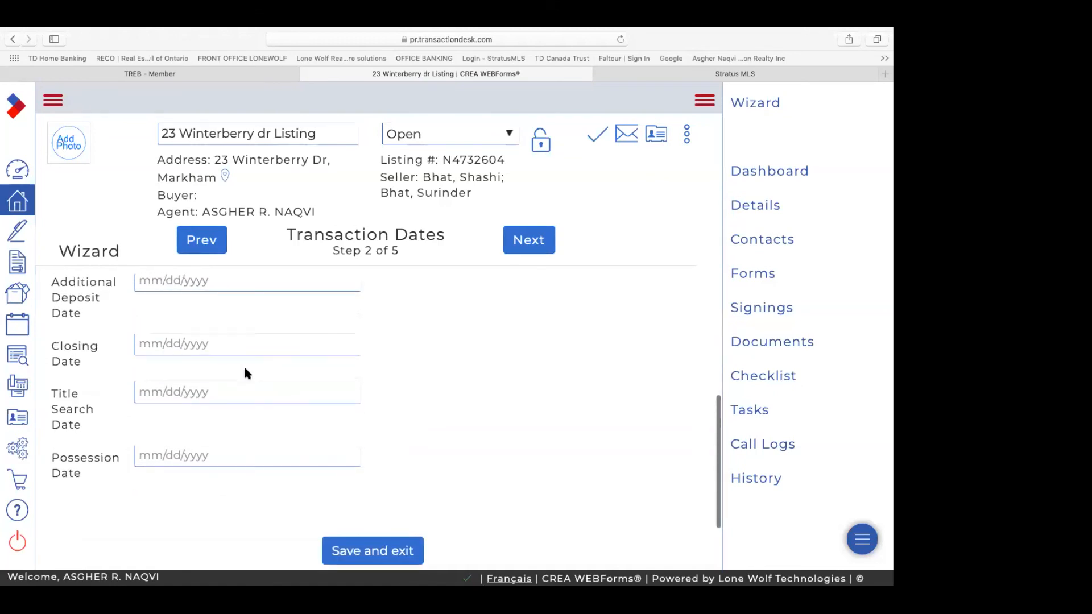
scroll(245, 371, "down", 2)
scroll(246, 372, "down", 2)
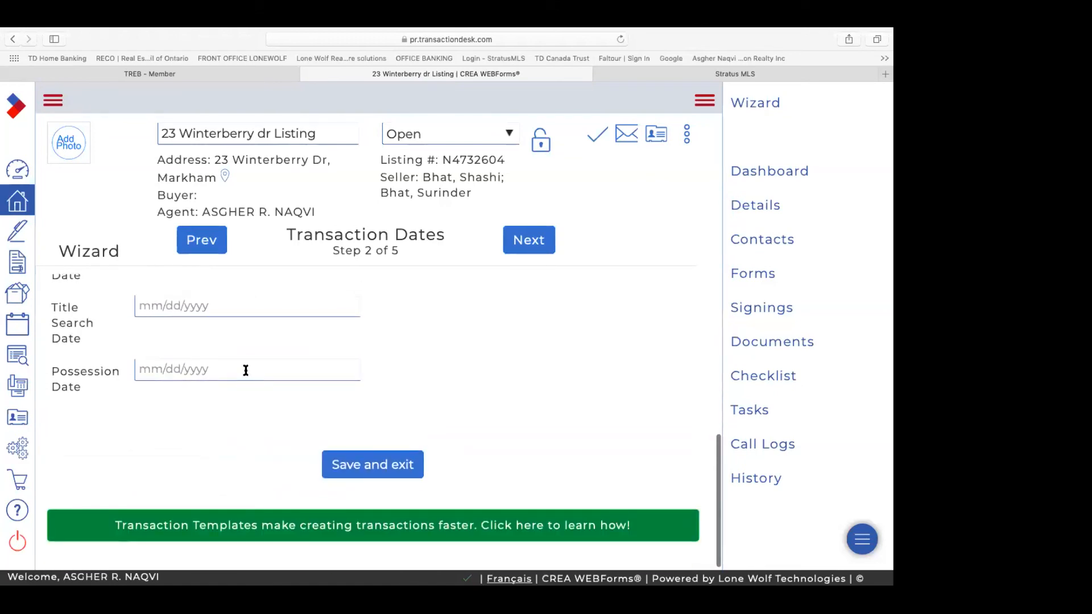
scroll(246, 370, "up", 8)
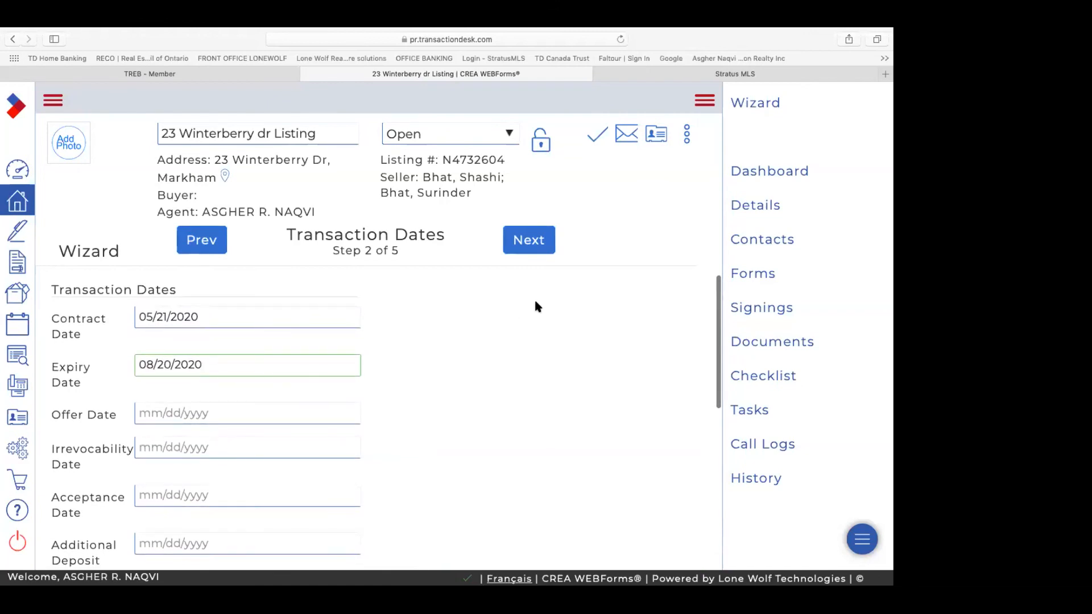
scroll(535, 306, "down", 6)
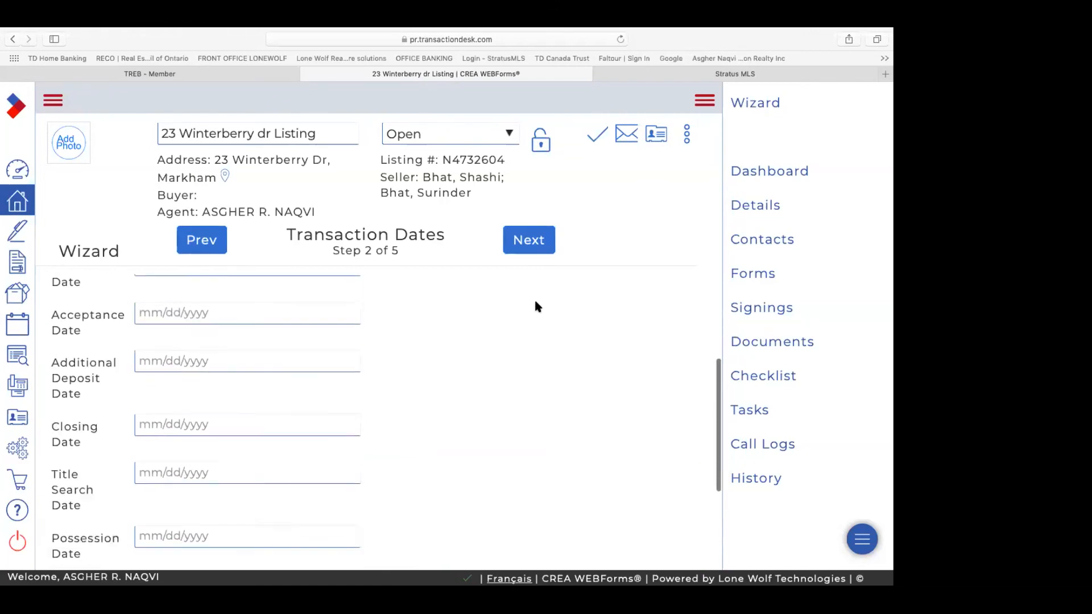
scroll(534, 306, "down", 2)
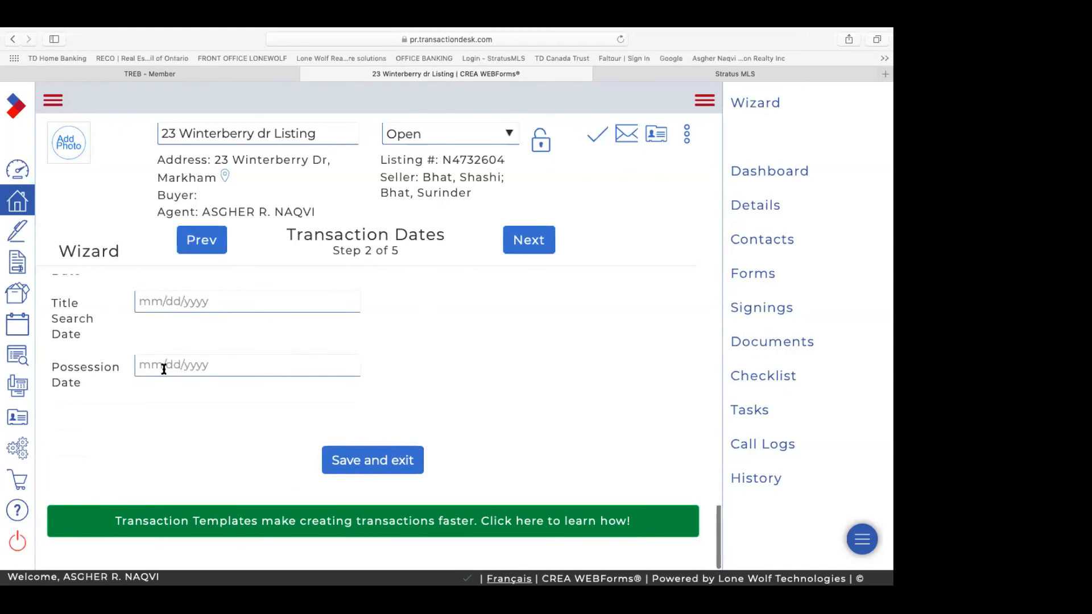
Step: Set the Possession Date to 07/21/2020
left_click(198, 364)
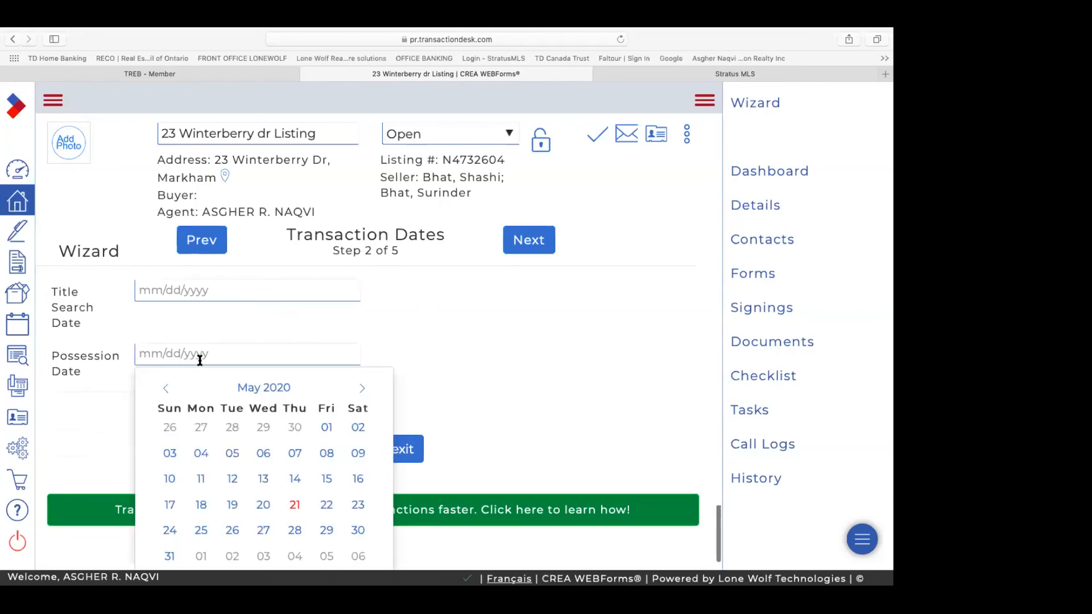
left_click(364, 391)
left_click(363, 390)
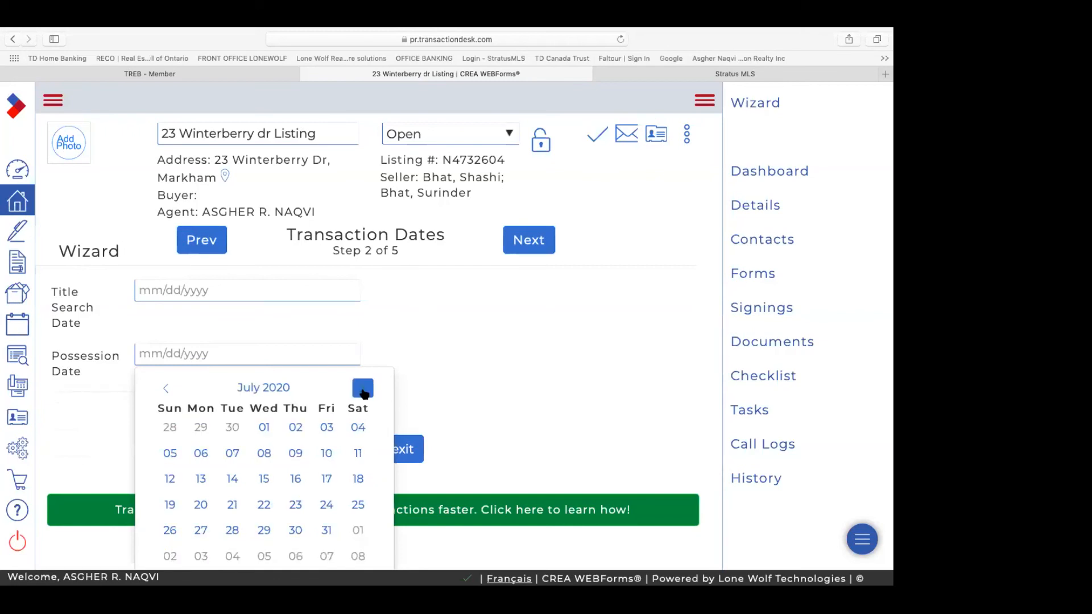
scroll(296, 438, "down", 1)
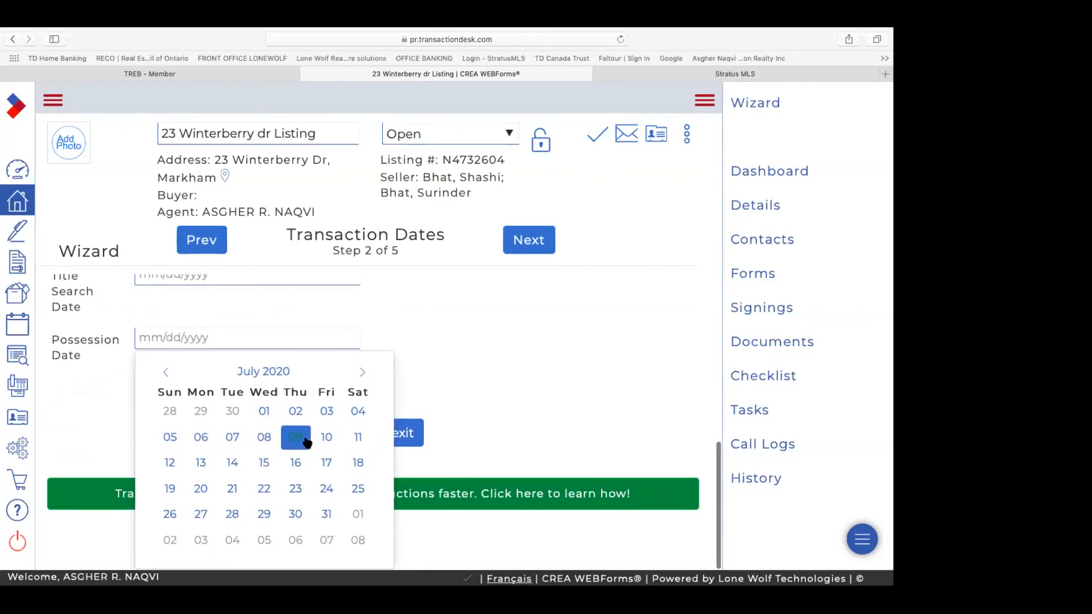
left_click(232, 488)
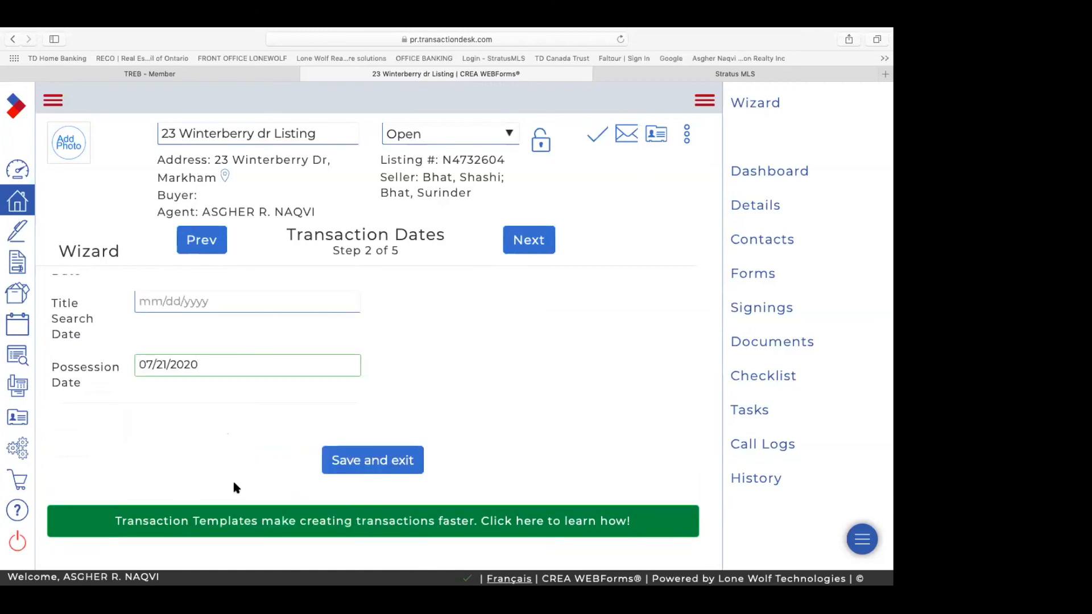
Step: Go to Contacts (step 3 of 5) and review the seller, salesperson and brokerage entries
left_click(530, 244)
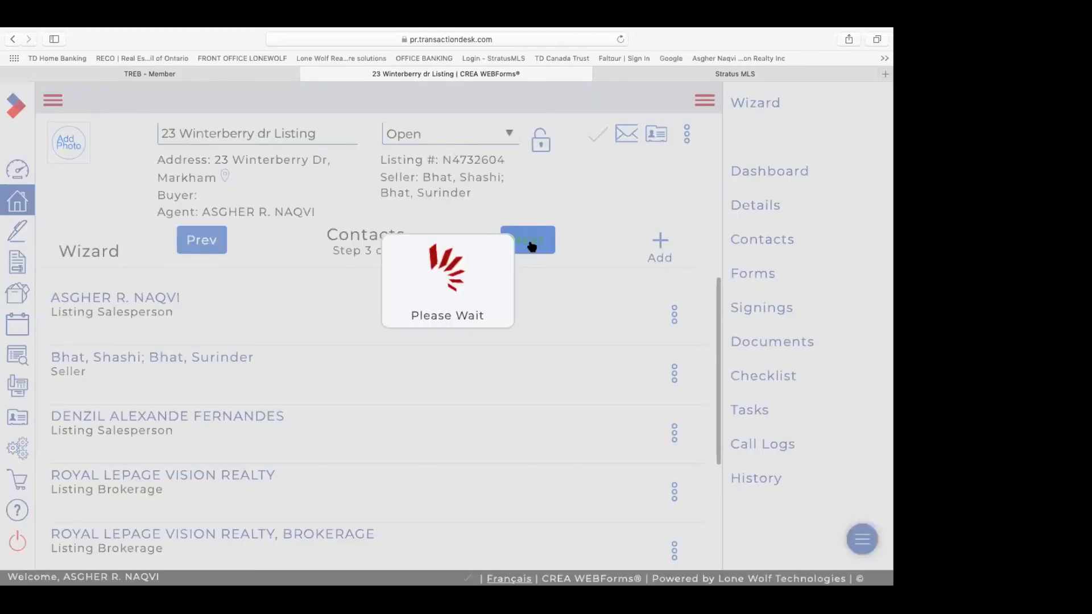
scroll(381, 304, "down", 2)
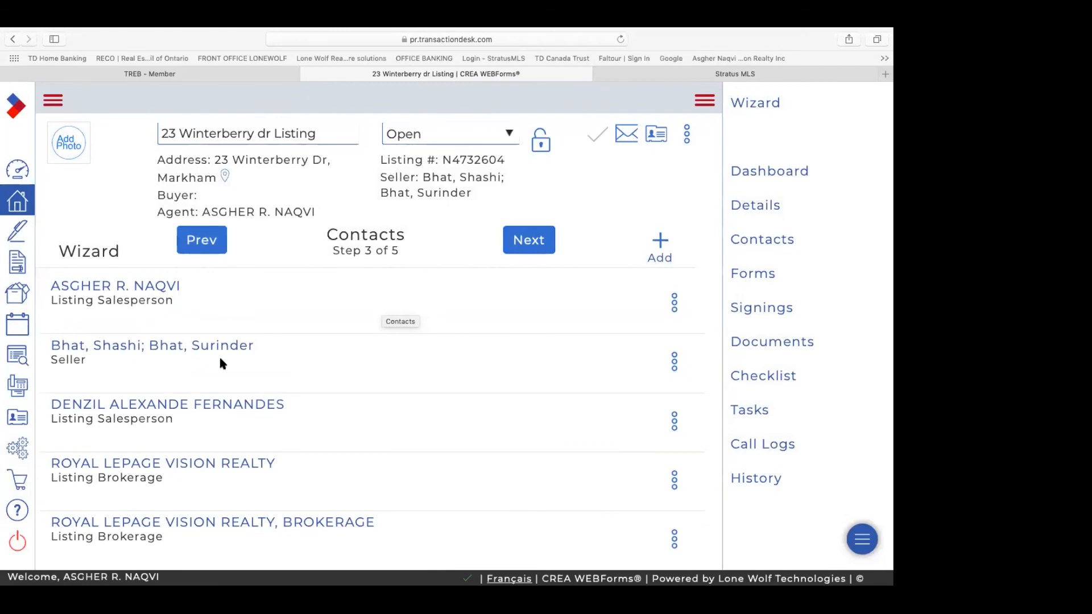
scroll(219, 358, "down", 2)
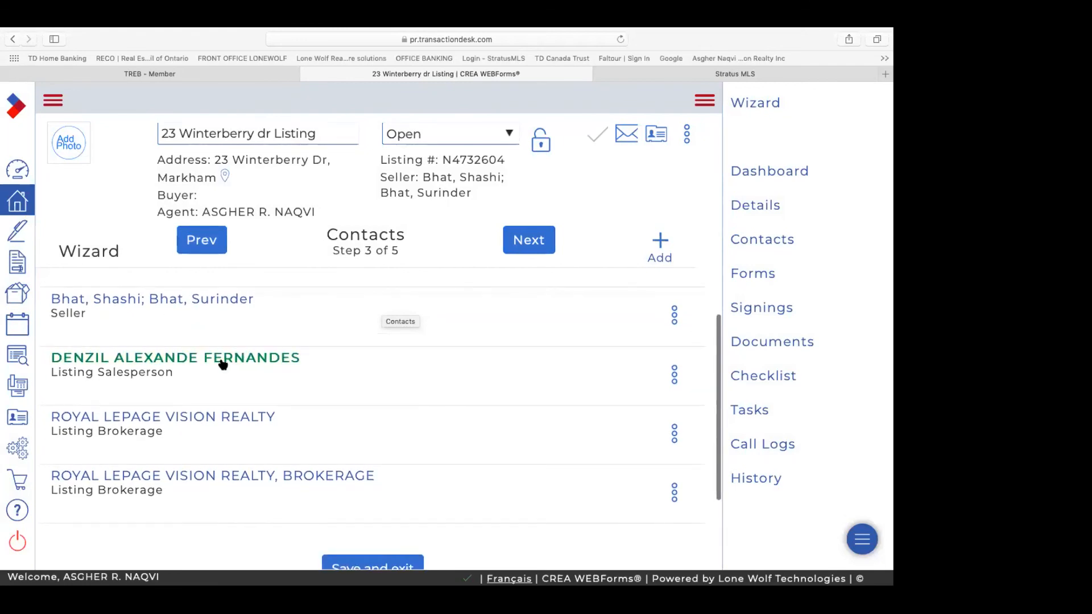
scroll(223, 365, "down", 3)
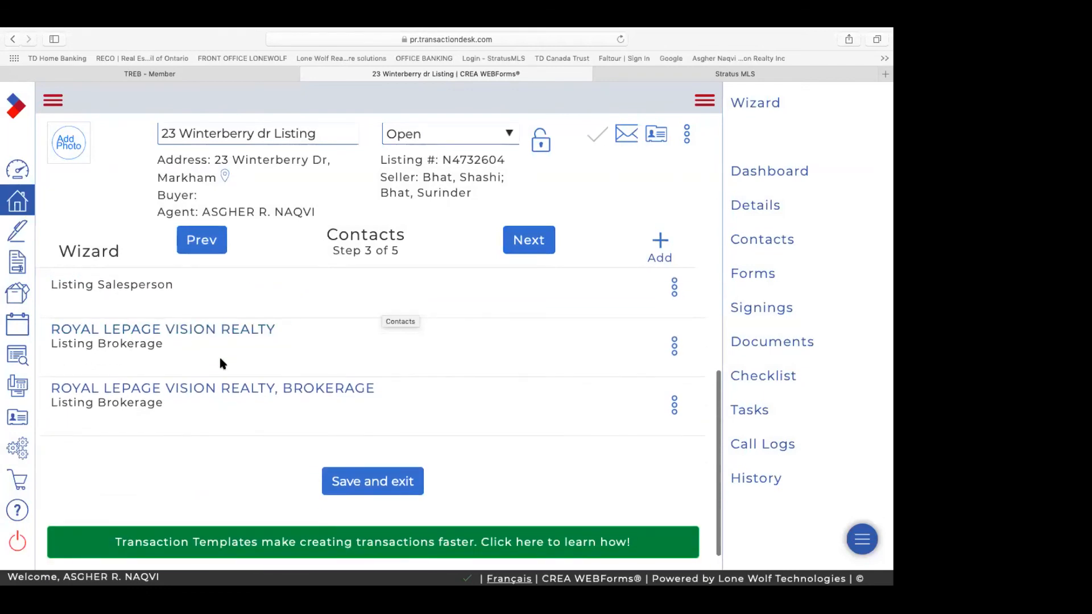
scroll(222, 365, "down", 1)
scroll(222, 364, "up", 3)
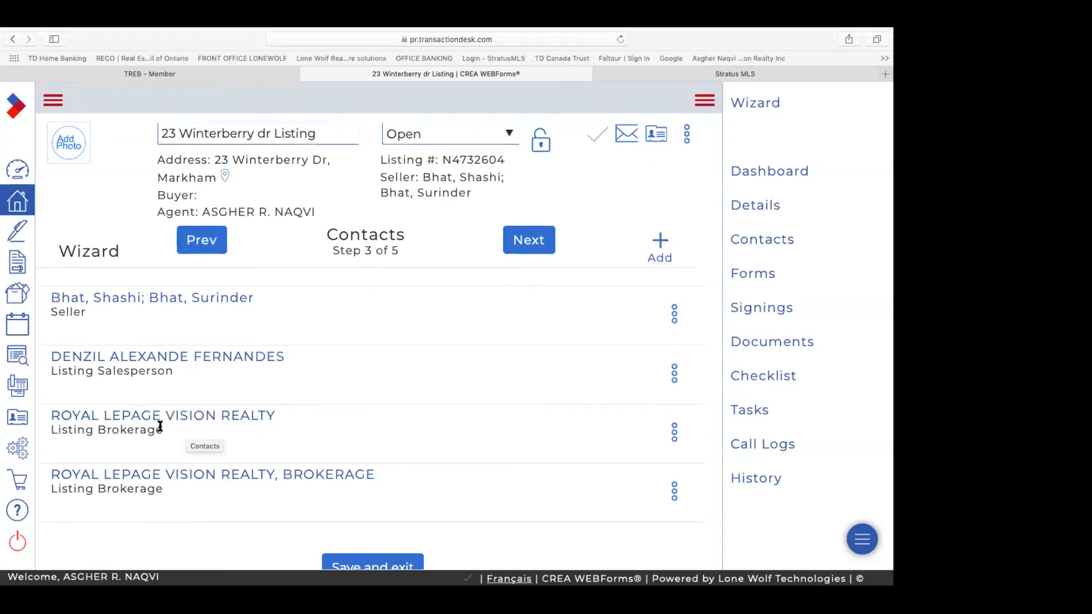
left_click(529, 247)
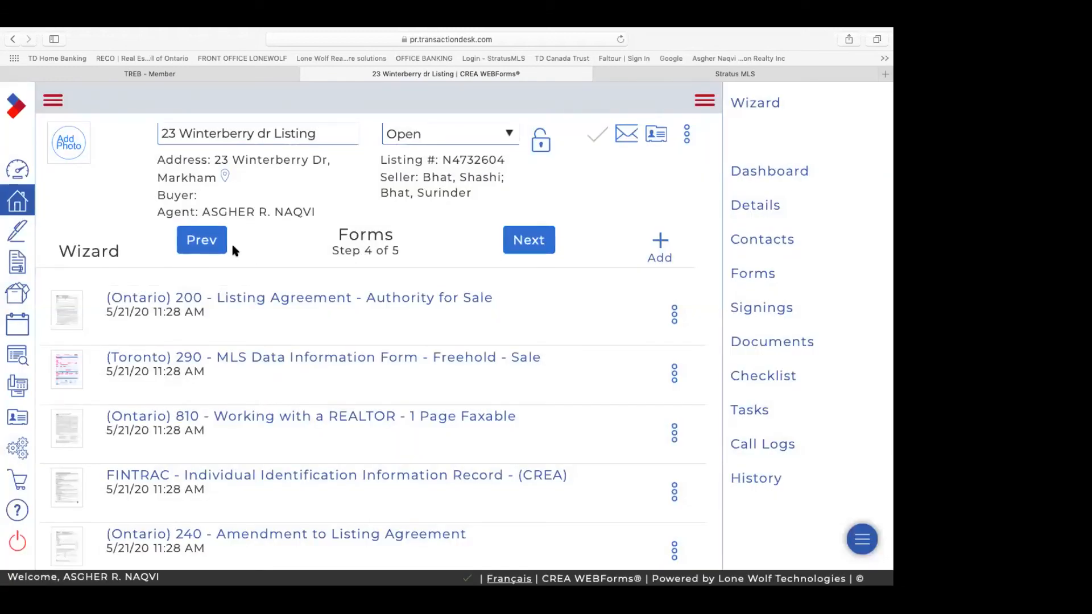
left_click(209, 248)
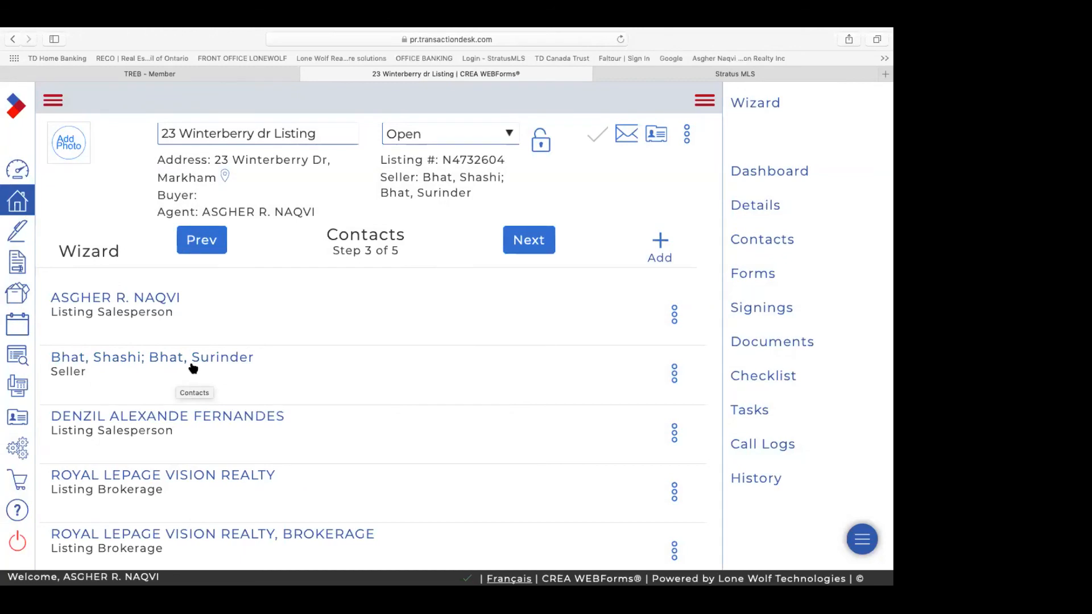
Step: Create and save a new Seller contact with the first seller's first and last name
left_click(660, 244)
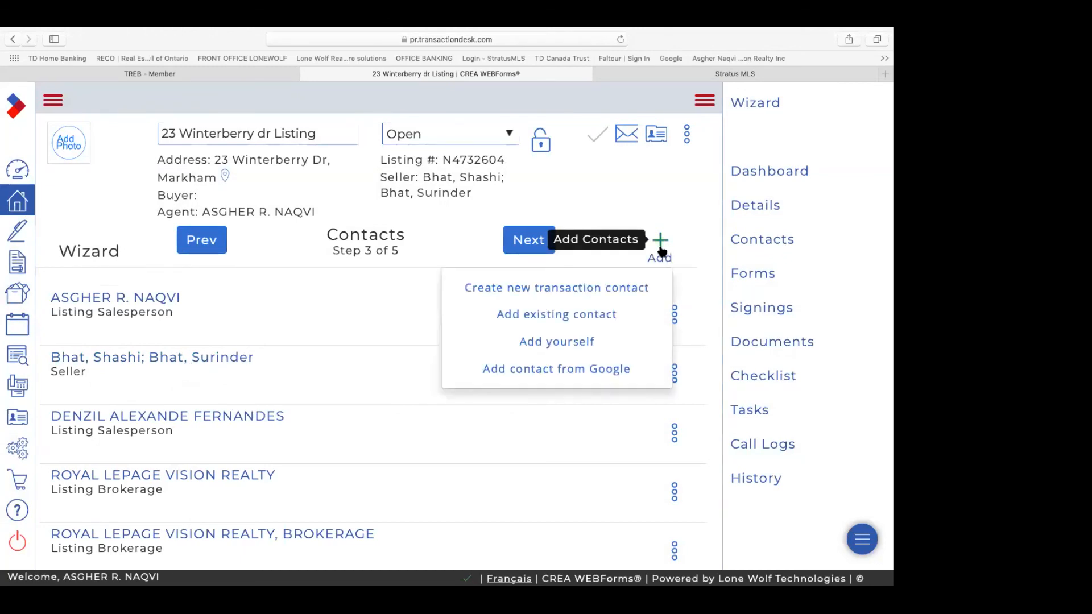
left_click(619, 290)
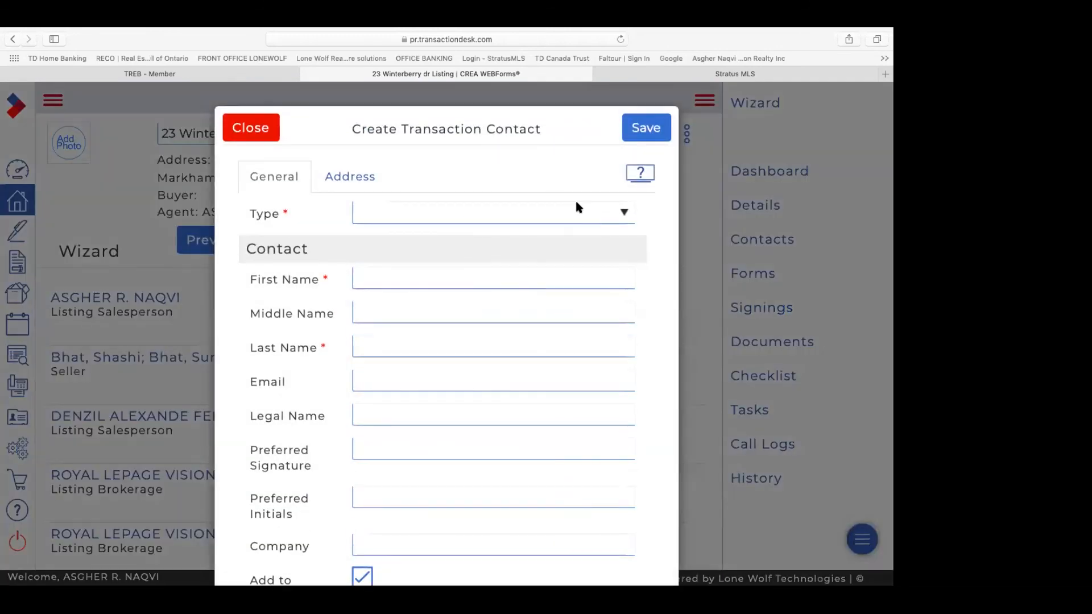
left_click(626, 215)
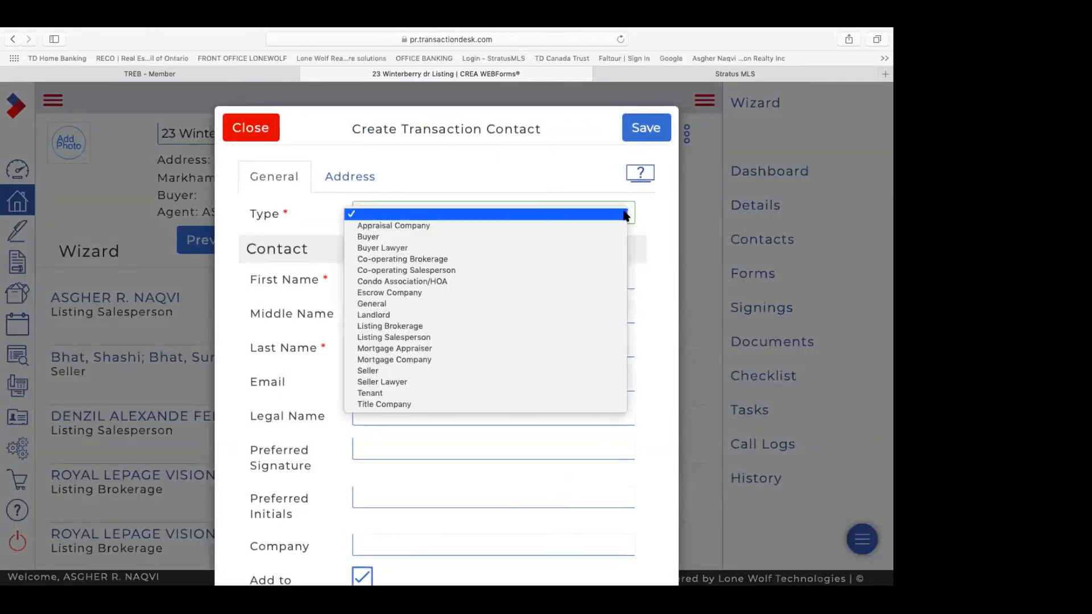
left_click(436, 371)
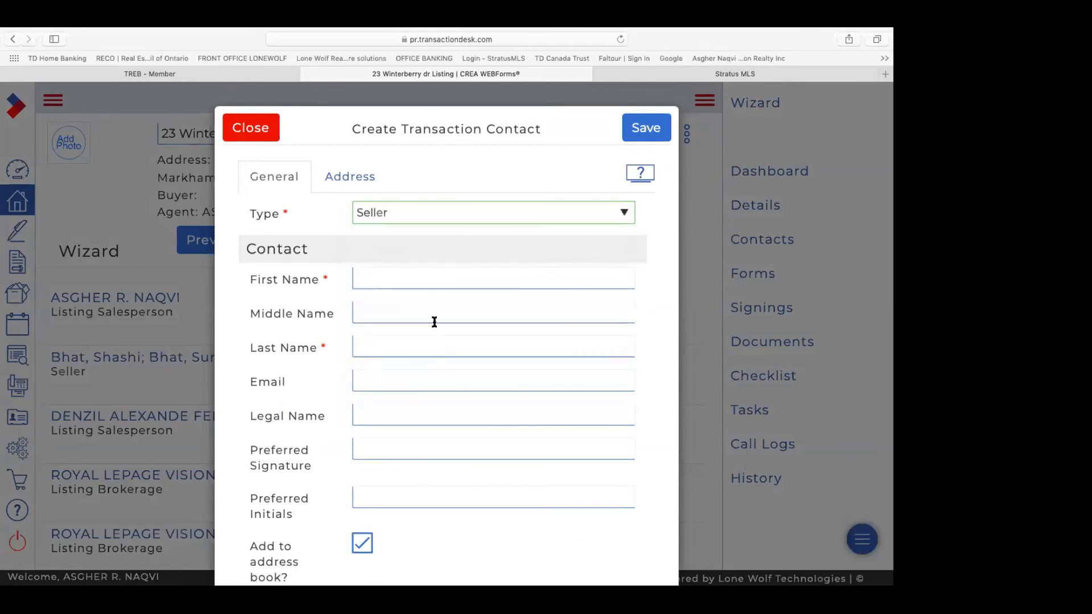
left_click(439, 277)
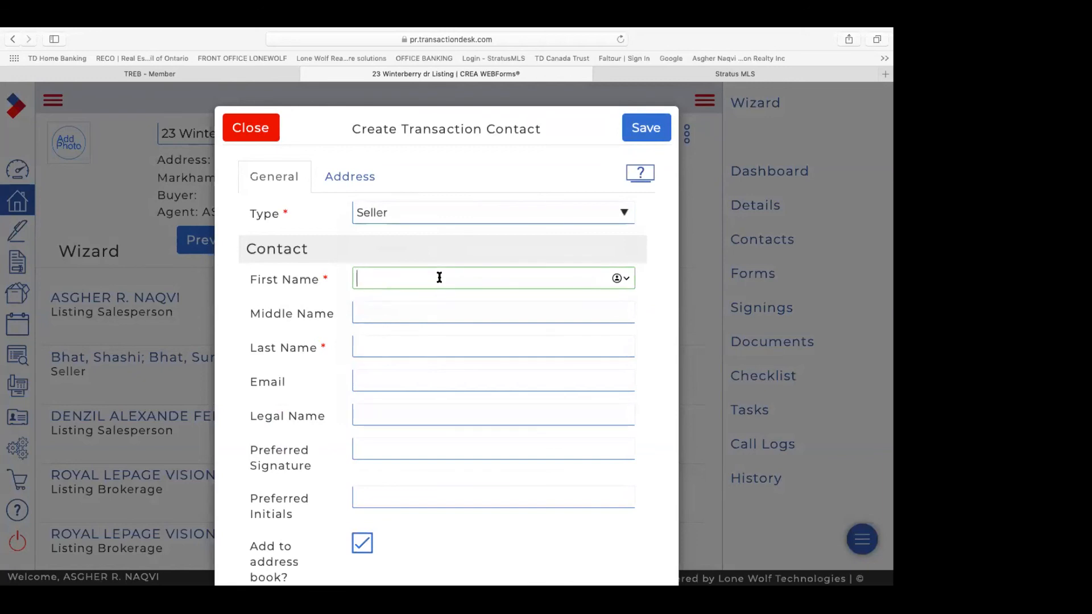
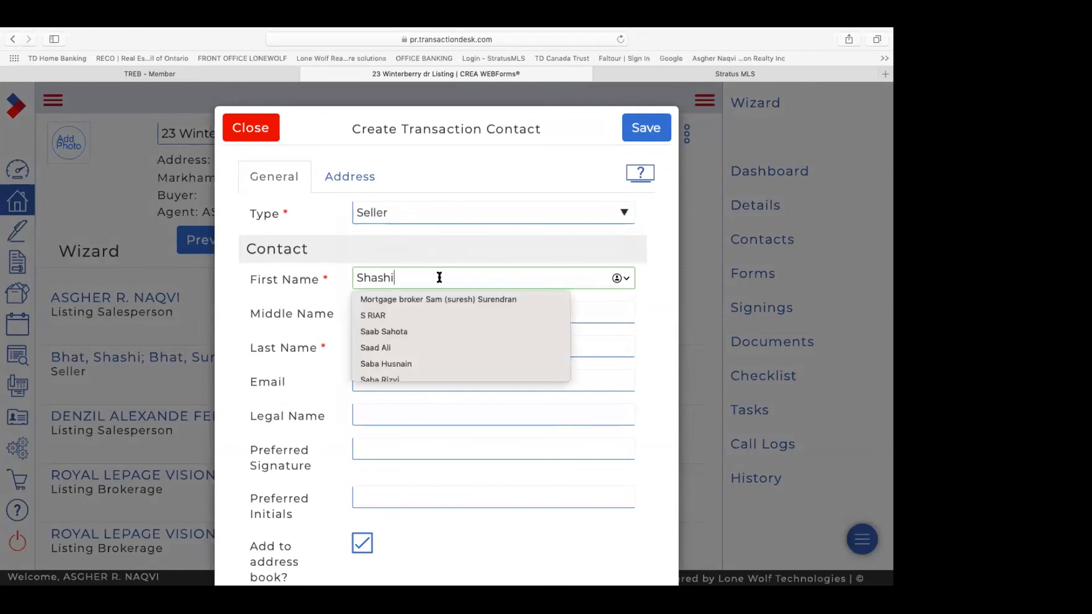
left_click(518, 338)
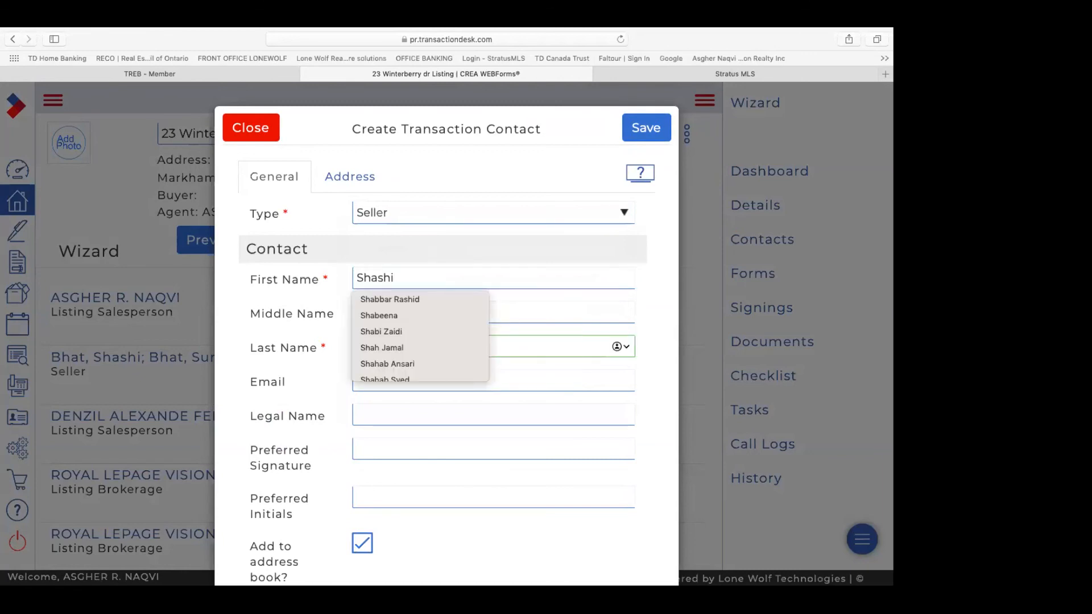
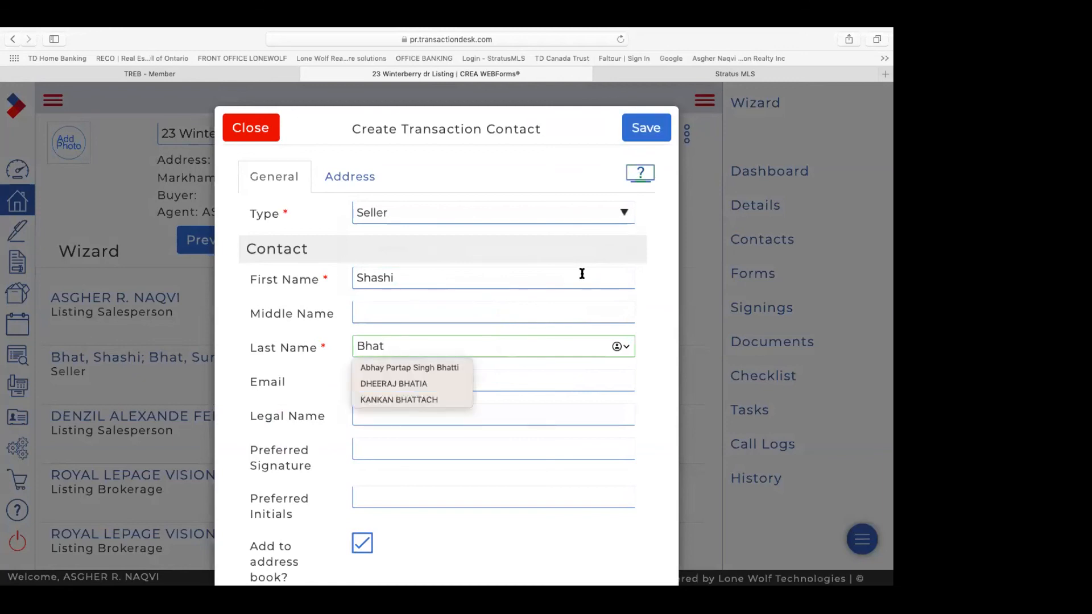
left_click(647, 135)
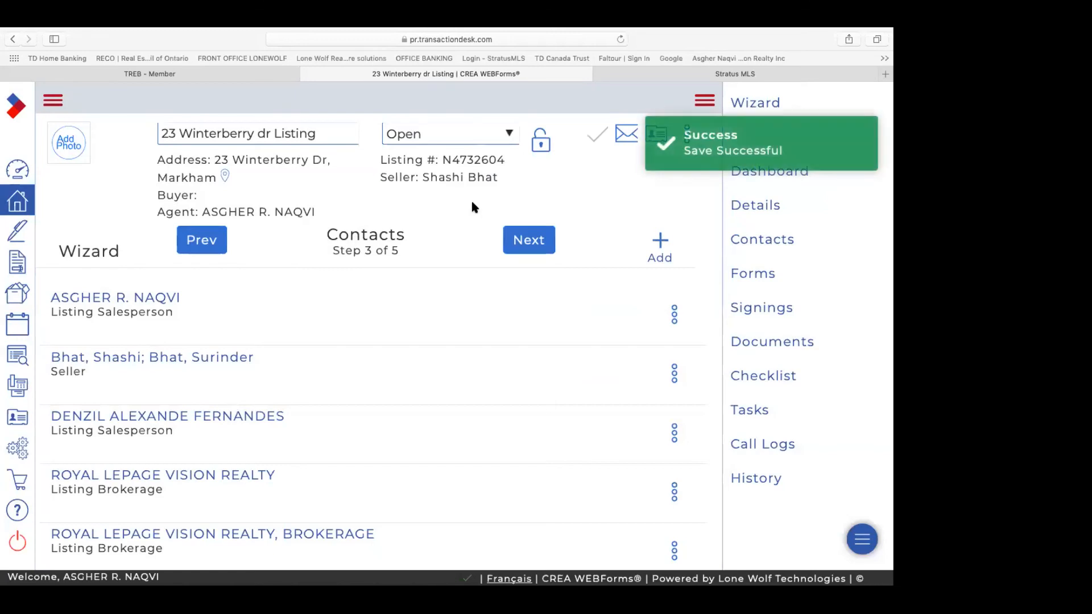
Step: Start another Seller contact and enter the second seller's first and last name
left_click(661, 254)
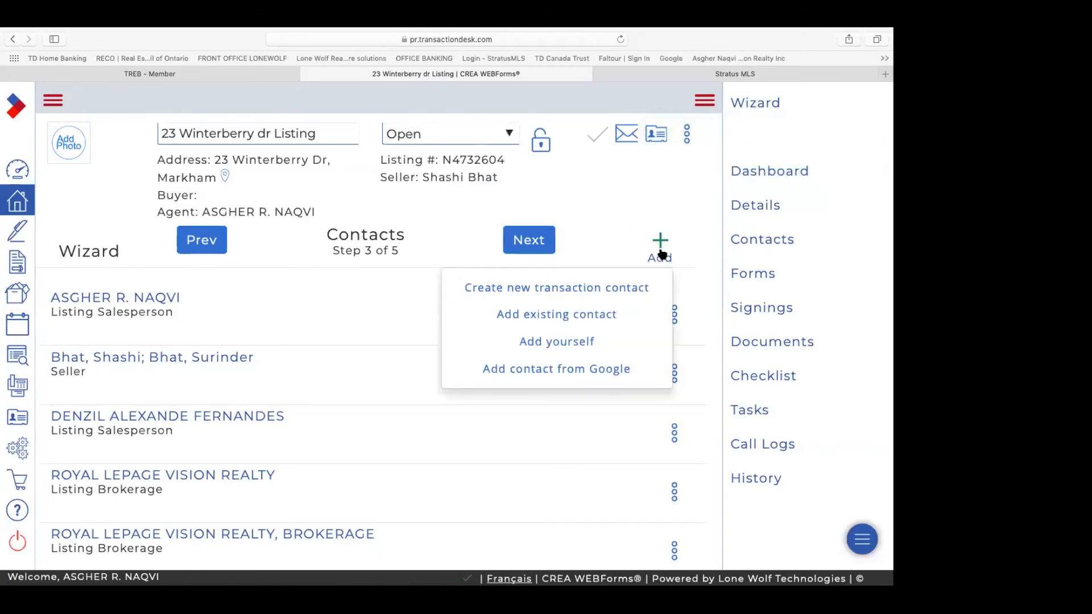
left_click(593, 290)
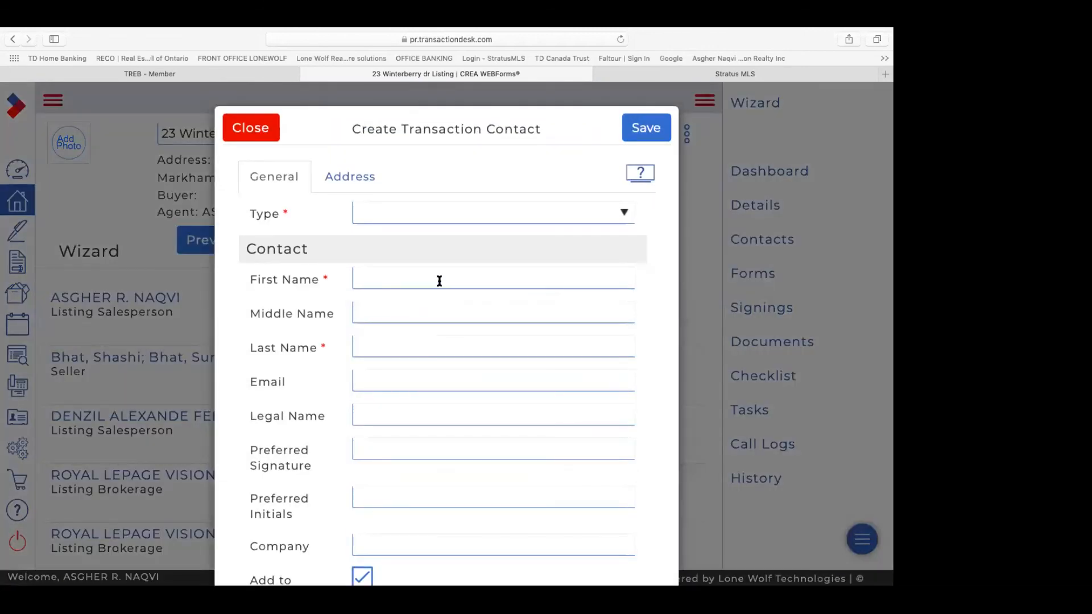
left_click(624, 214)
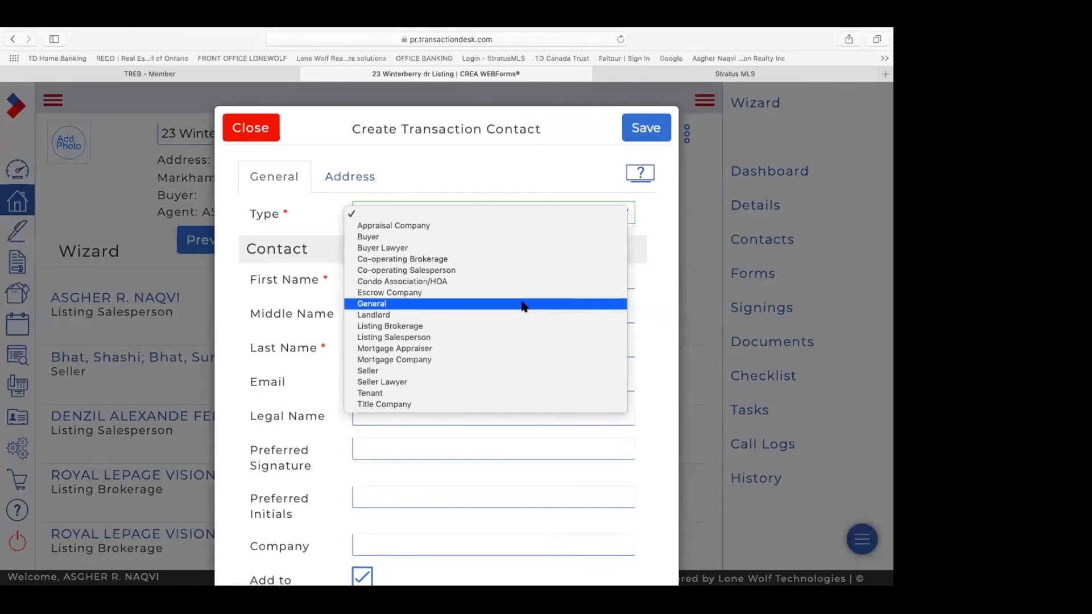
left_click(447, 371)
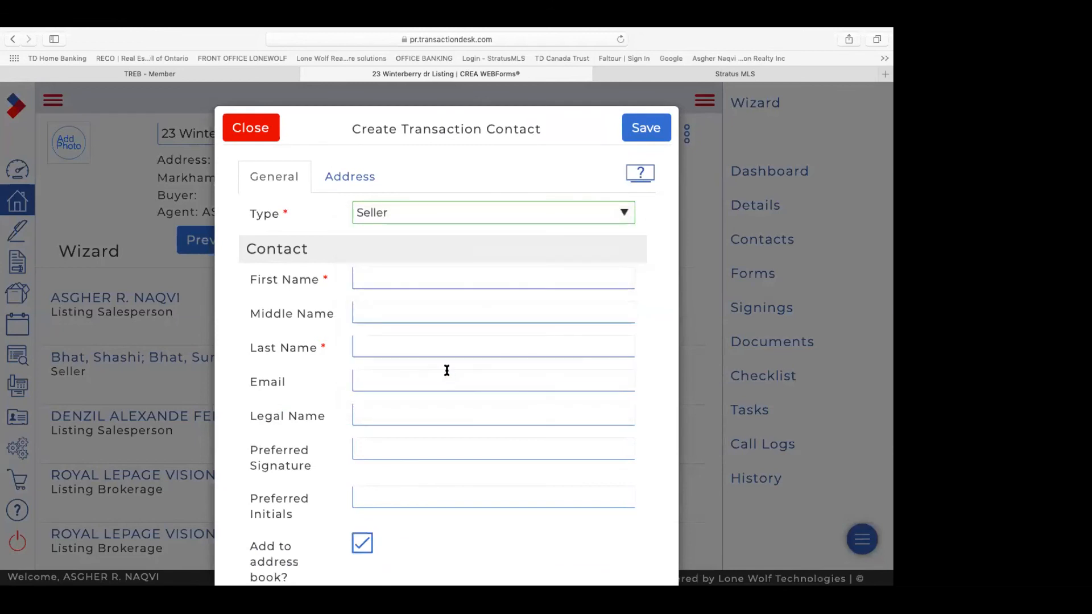
left_click(448, 279)
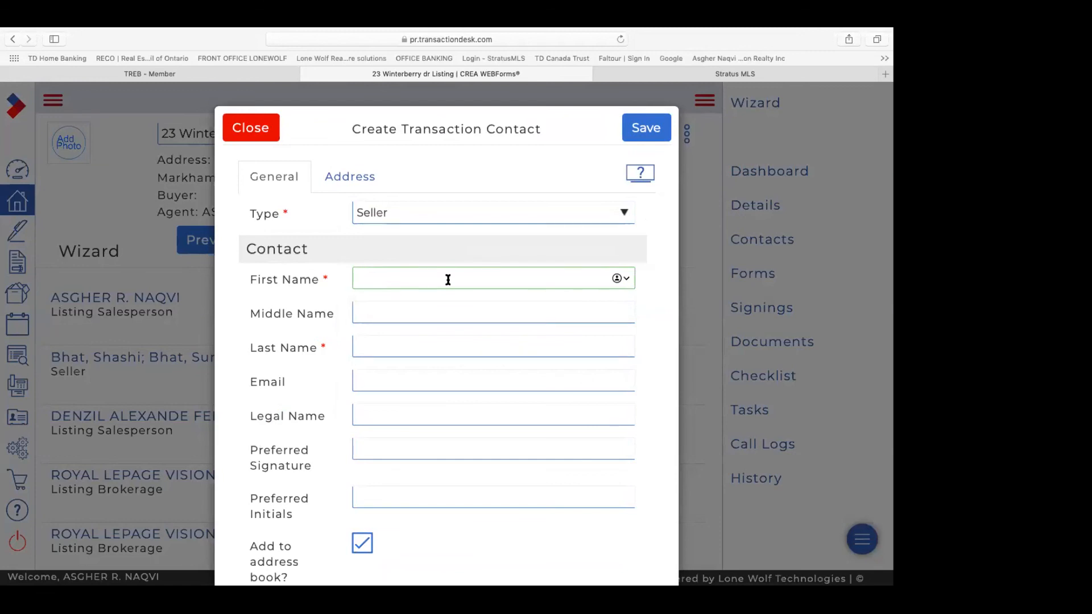
left_click(414, 342)
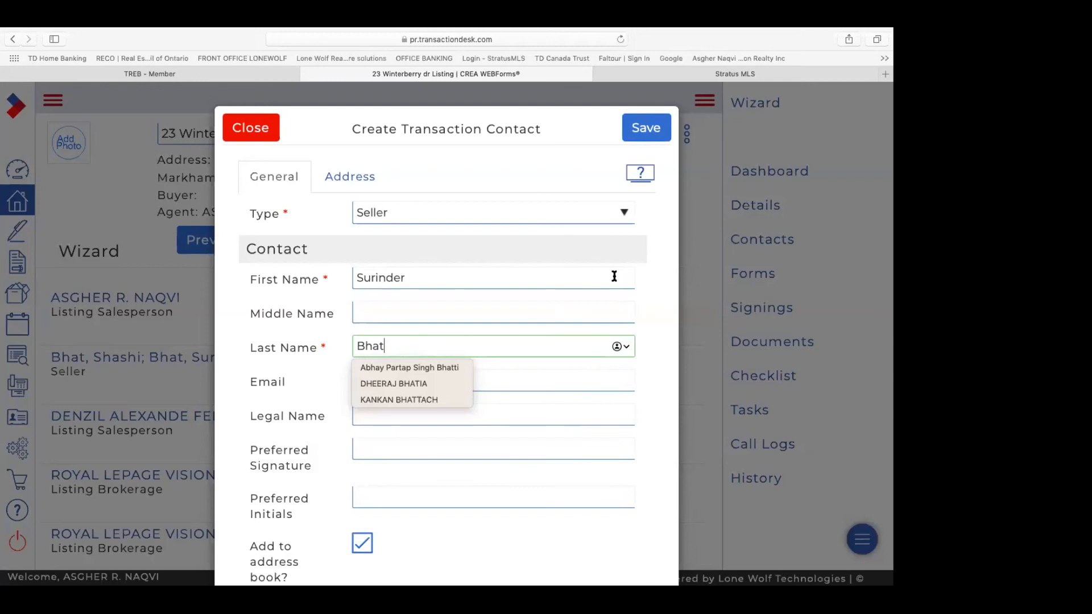
left_click(655, 274)
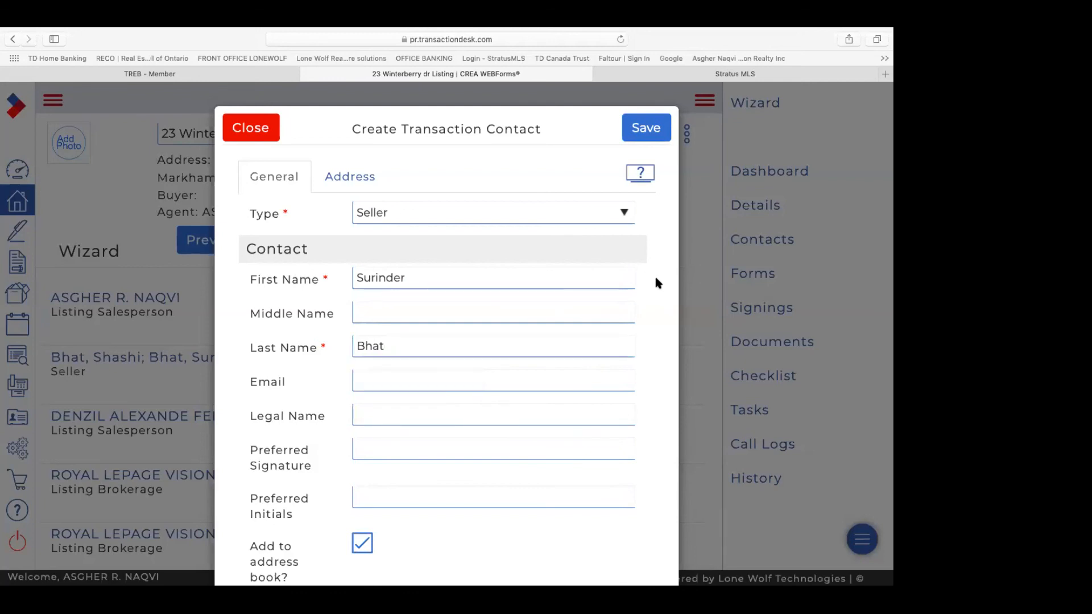
Step: Save the second seller contact and review the updated contacts list
left_click(653, 134)
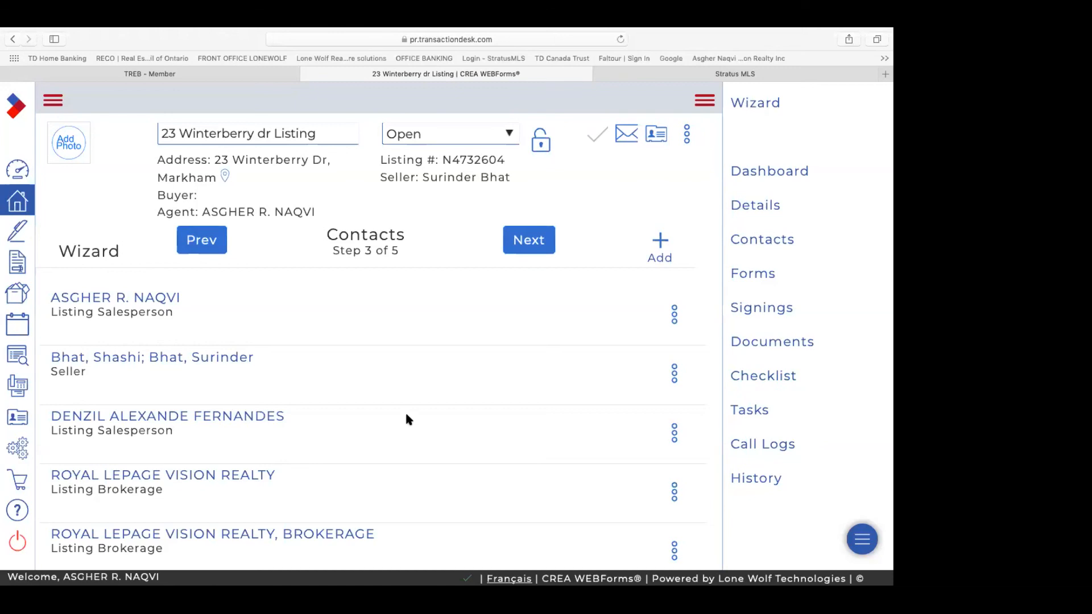
scroll(406, 419, "down", 10)
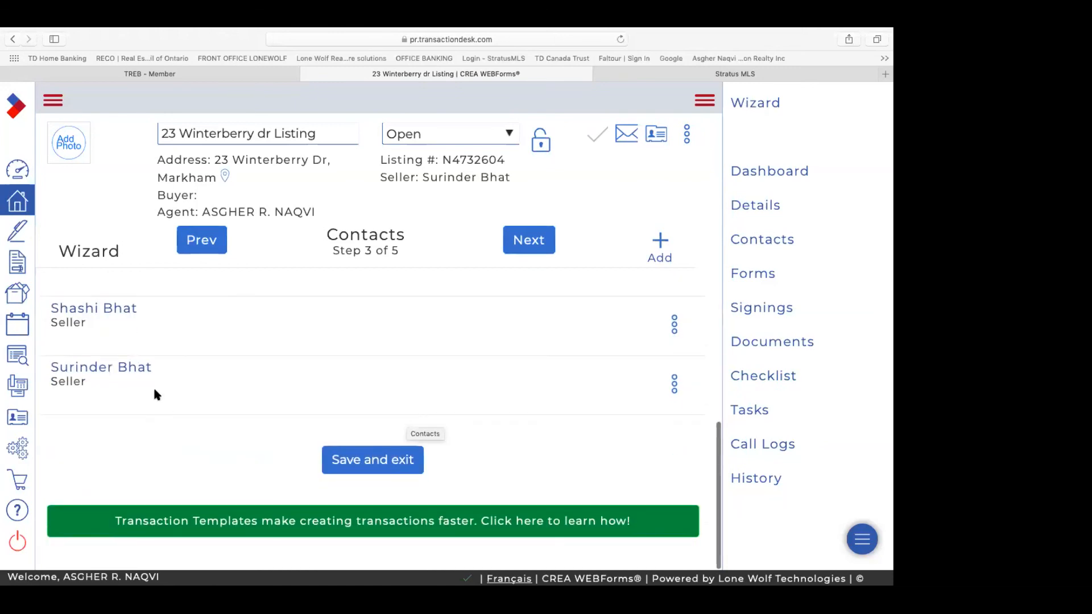
scroll(232, 329, "up", 5)
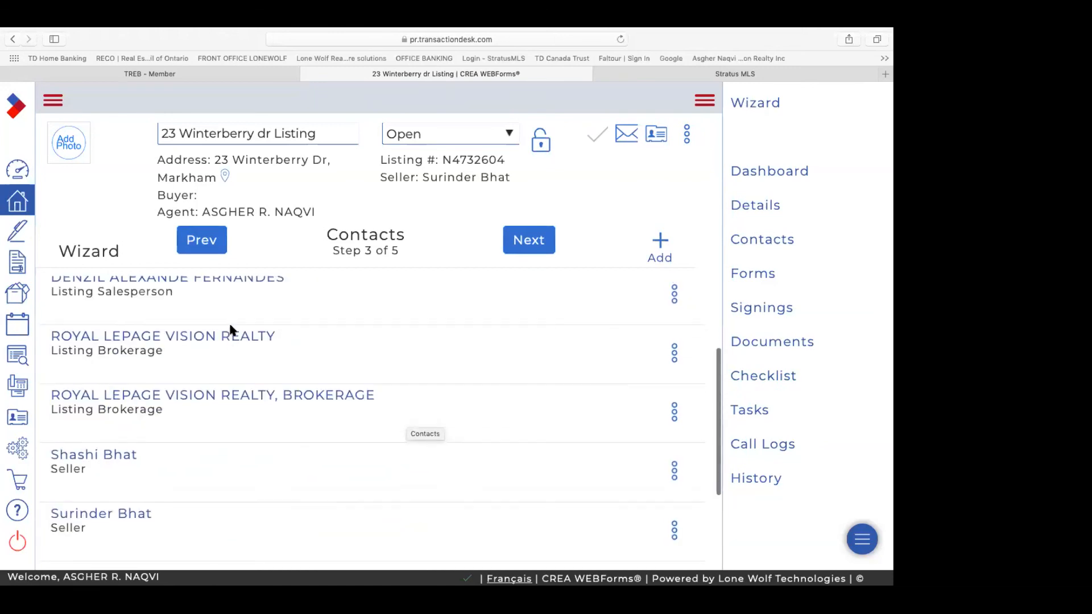
scroll(231, 329, "up", 2)
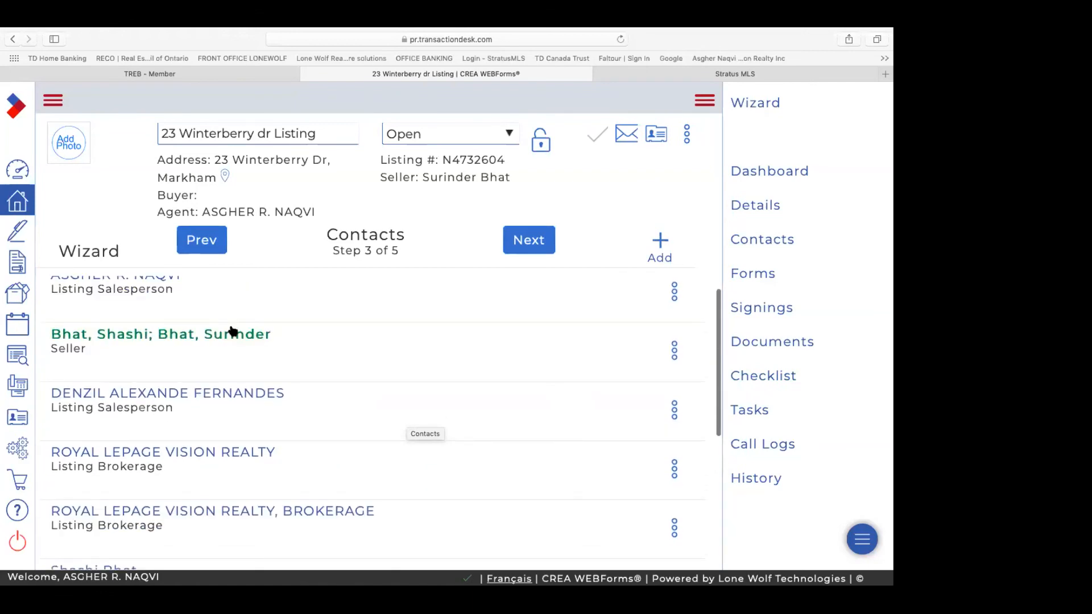
scroll(231, 329, "down", 1)
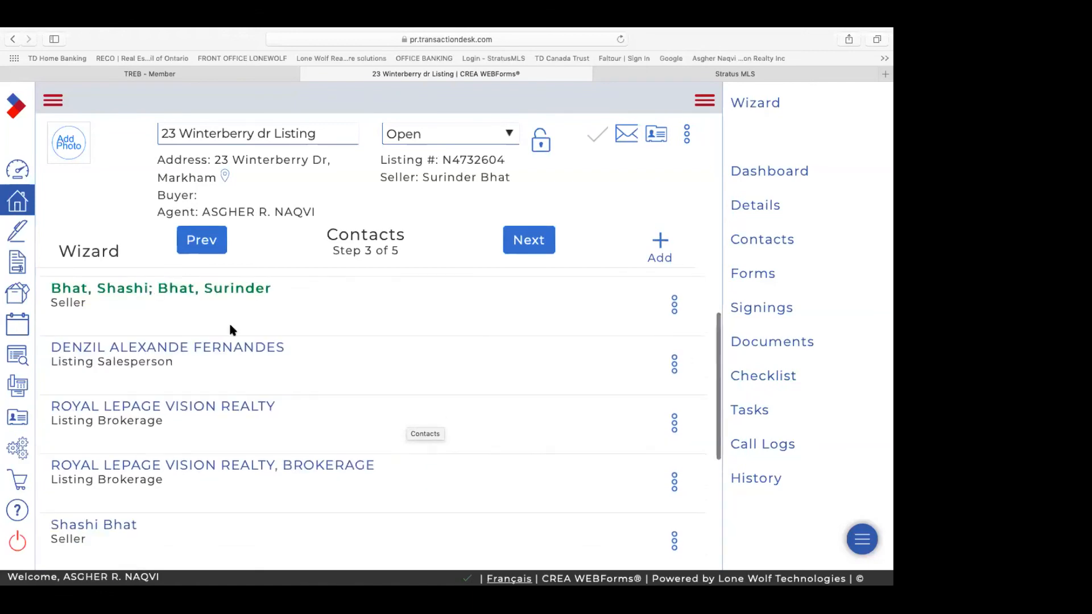
Step: Inspect the combined two-seller contact, then delete it and confirm with Yes
left_click(674, 305)
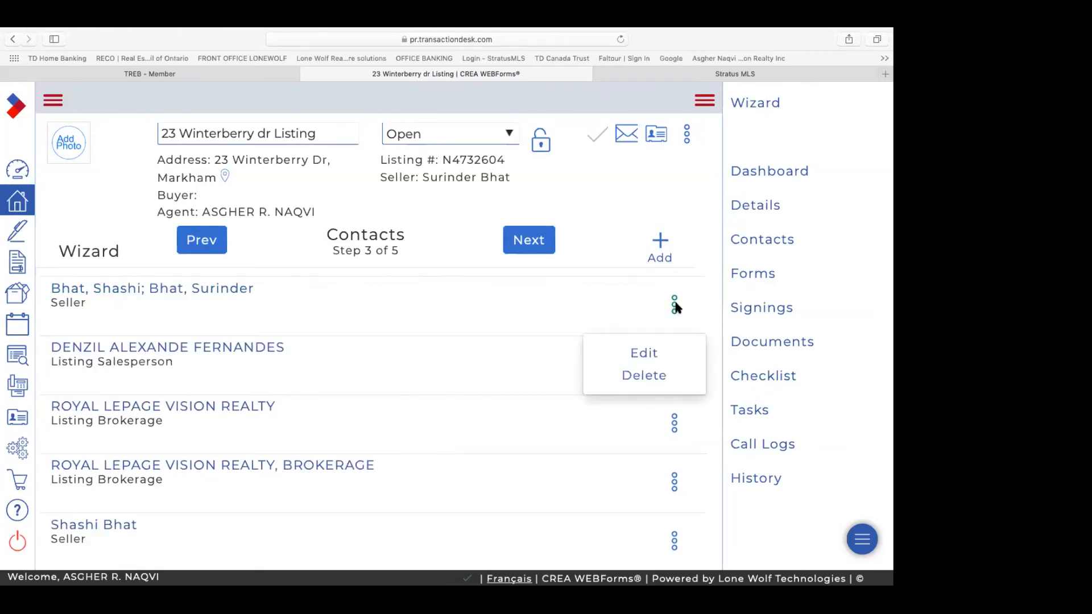
left_click(613, 378)
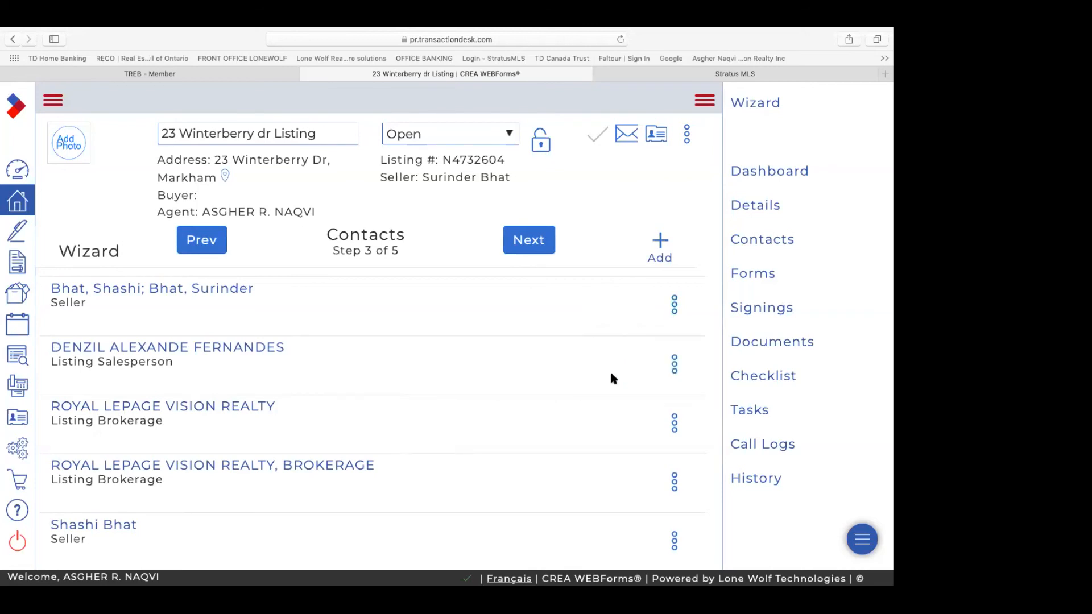
left_click(224, 291)
left_click(226, 291)
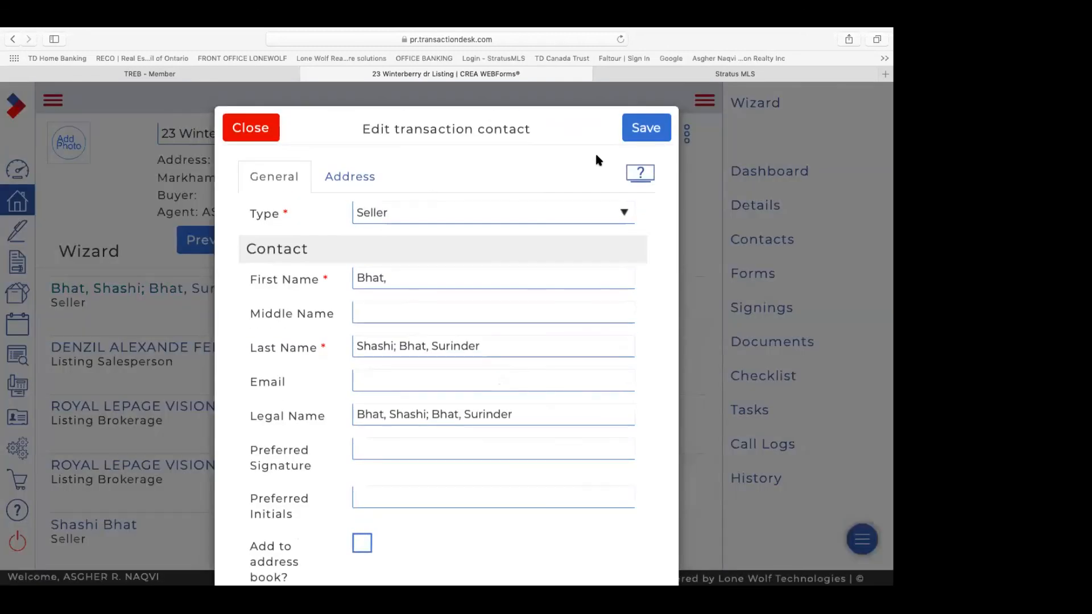
scroll(596, 154, "down", 3)
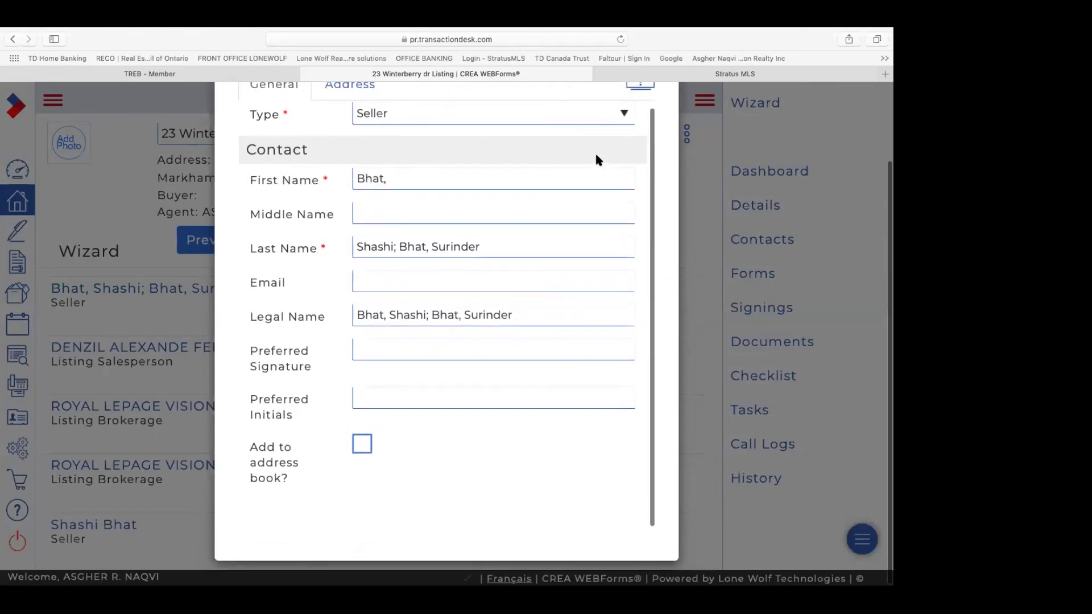
scroll(568, 170, "up", 3)
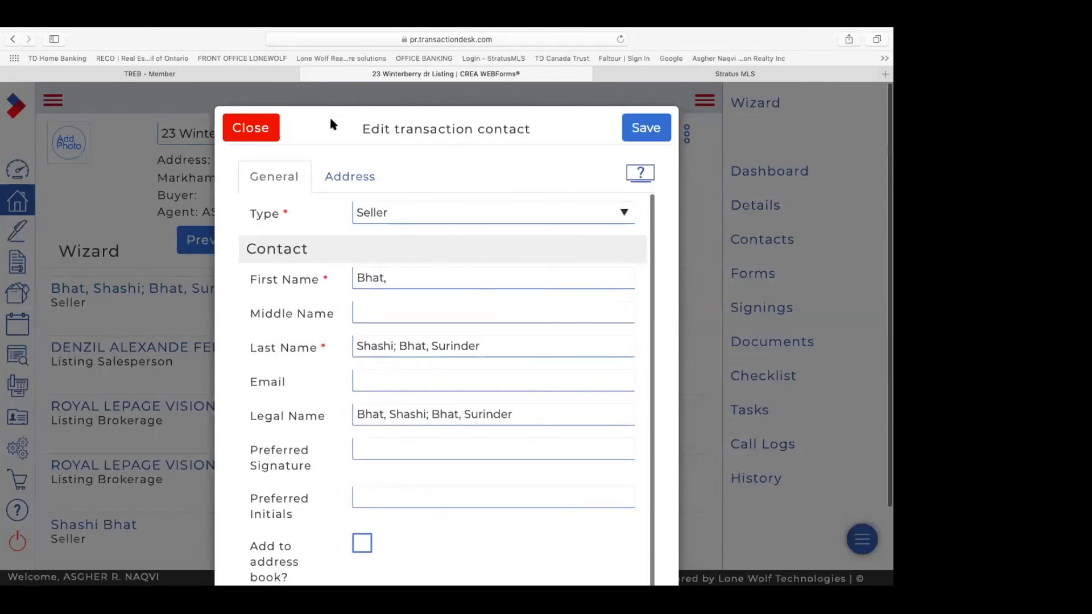
left_click(246, 126)
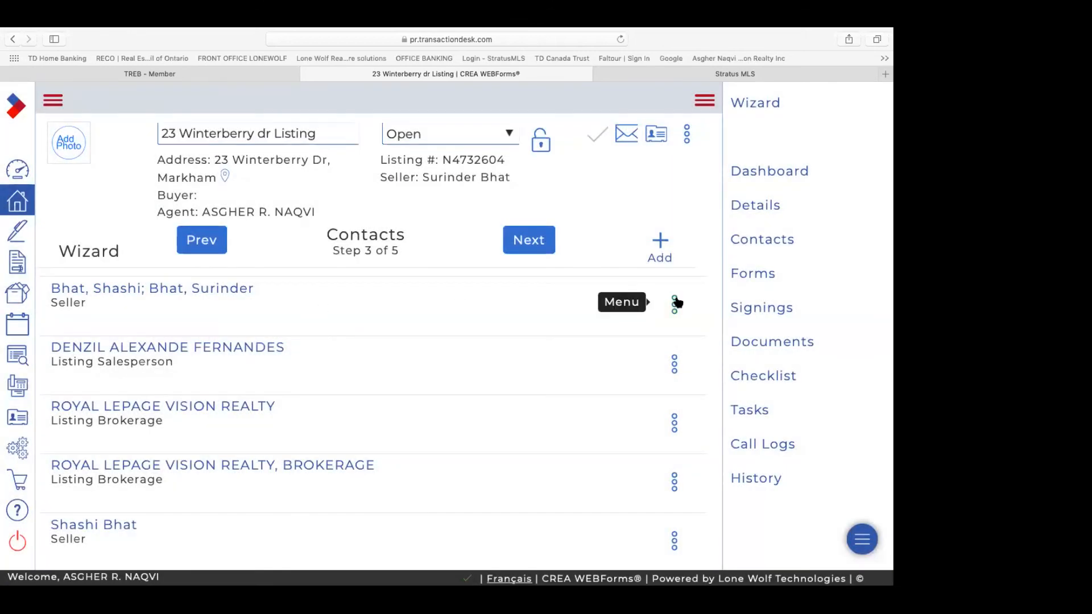
left_click(676, 303)
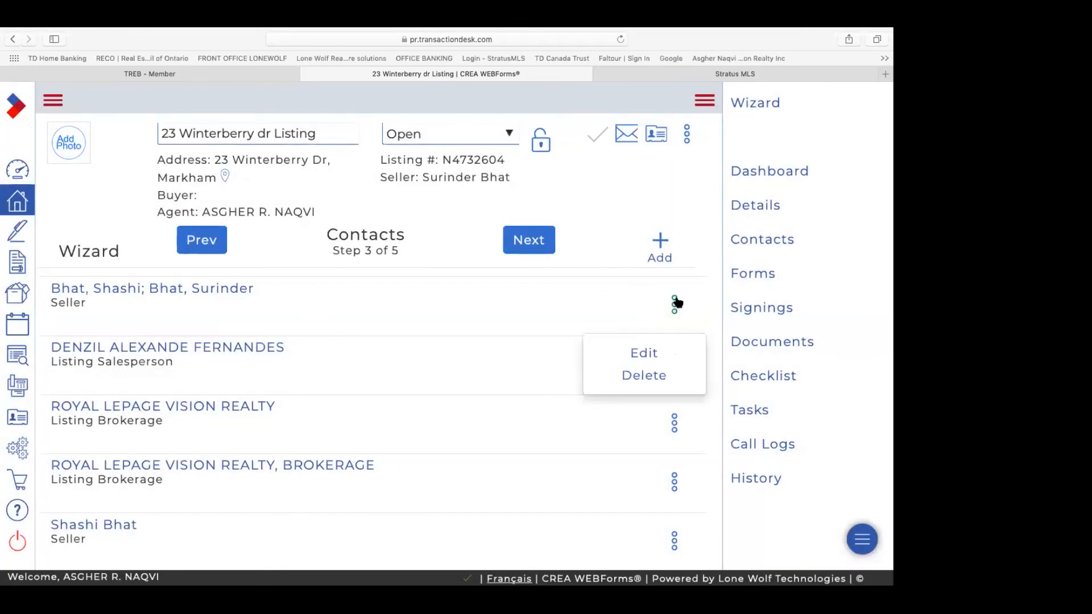
left_click(633, 376)
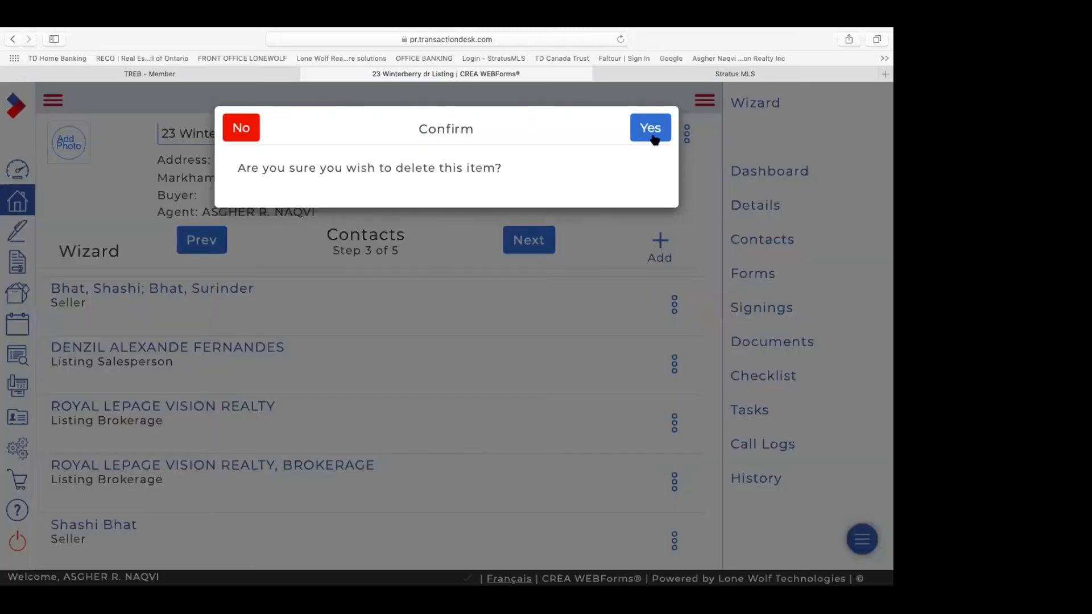
left_click(654, 130)
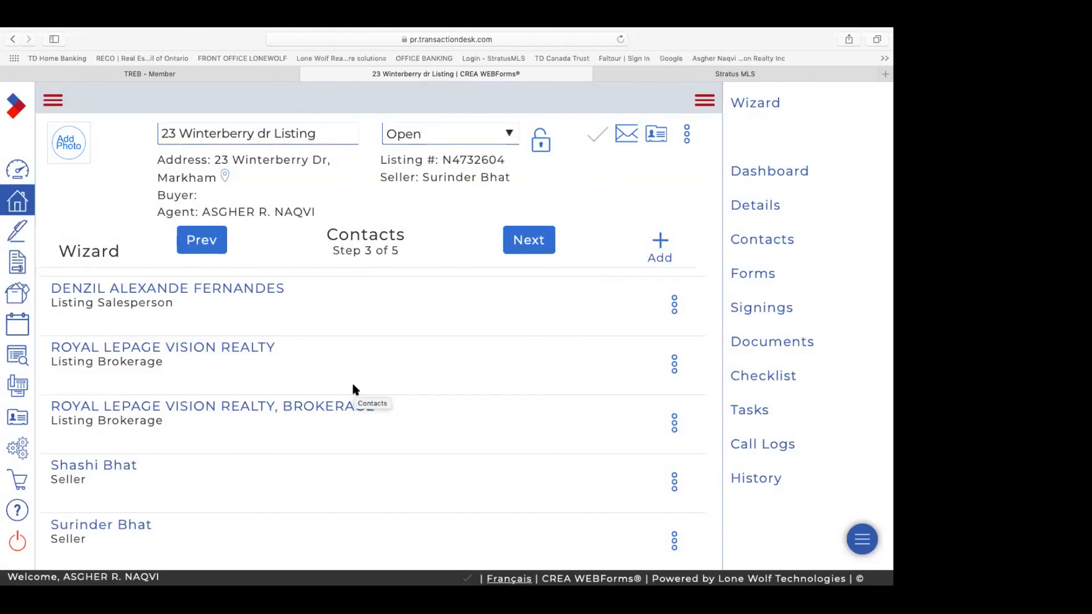
Step: Delete the duplicate listing salesperson contact and confirm
scroll(353, 391, "down", 1)
scroll(354, 390, "up", 3)
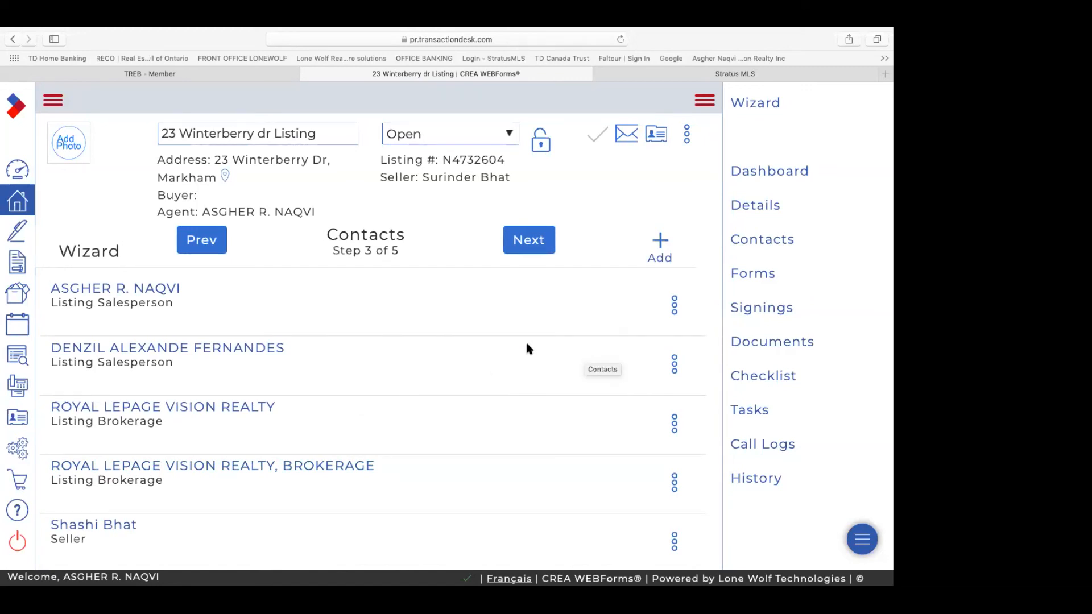
scroll(420, 338, "down", 5)
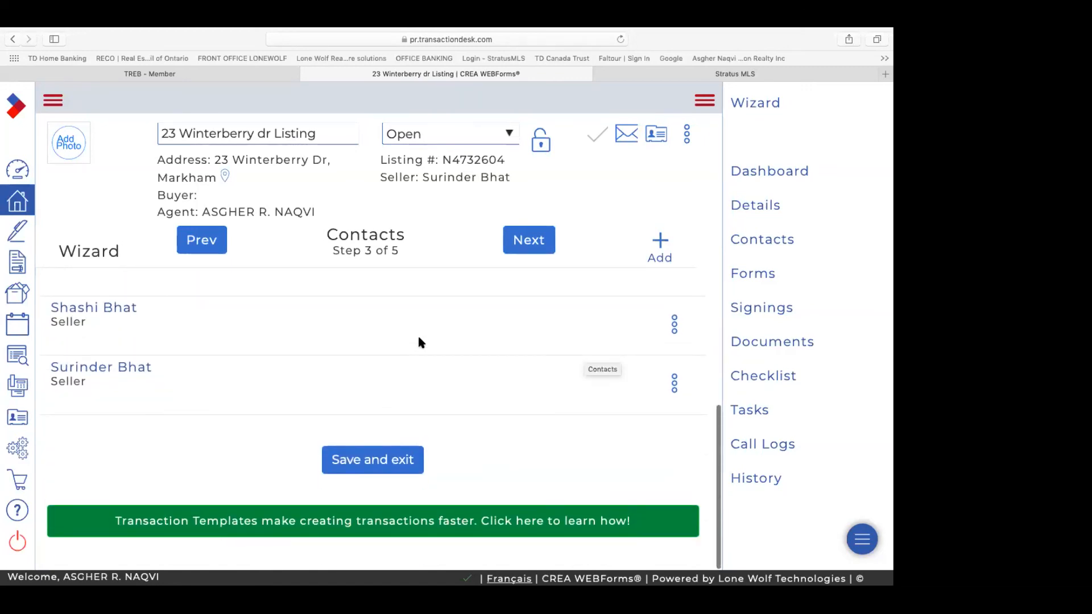
scroll(420, 341, "up", 4)
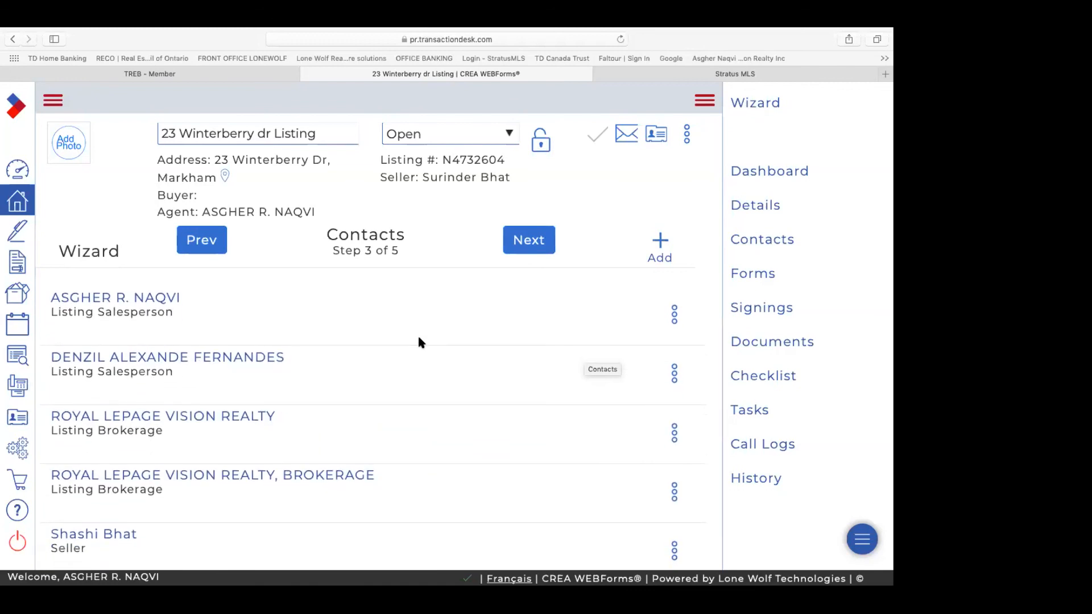
scroll(373, 370, "down", 3)
scroll(372, 371, "up", 2)
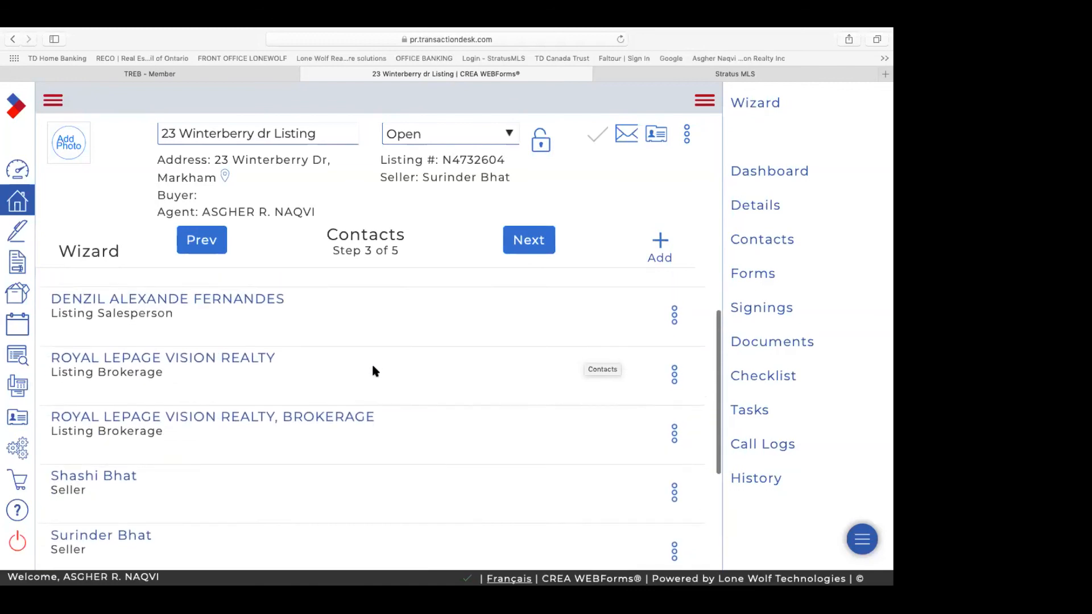
left_click(675, 317)
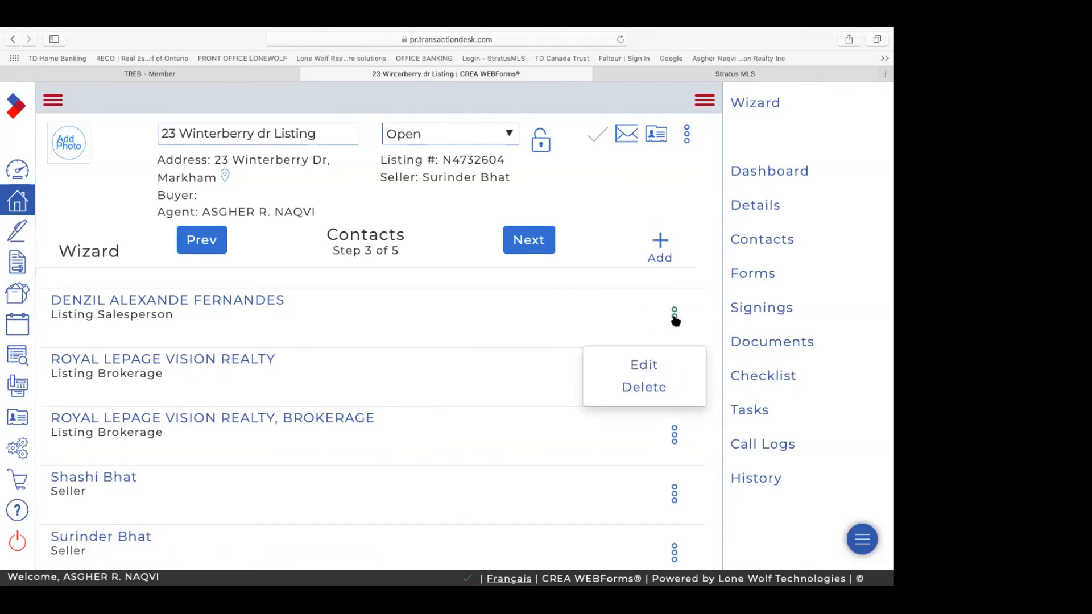
left_click(644, 388)
key("Return")
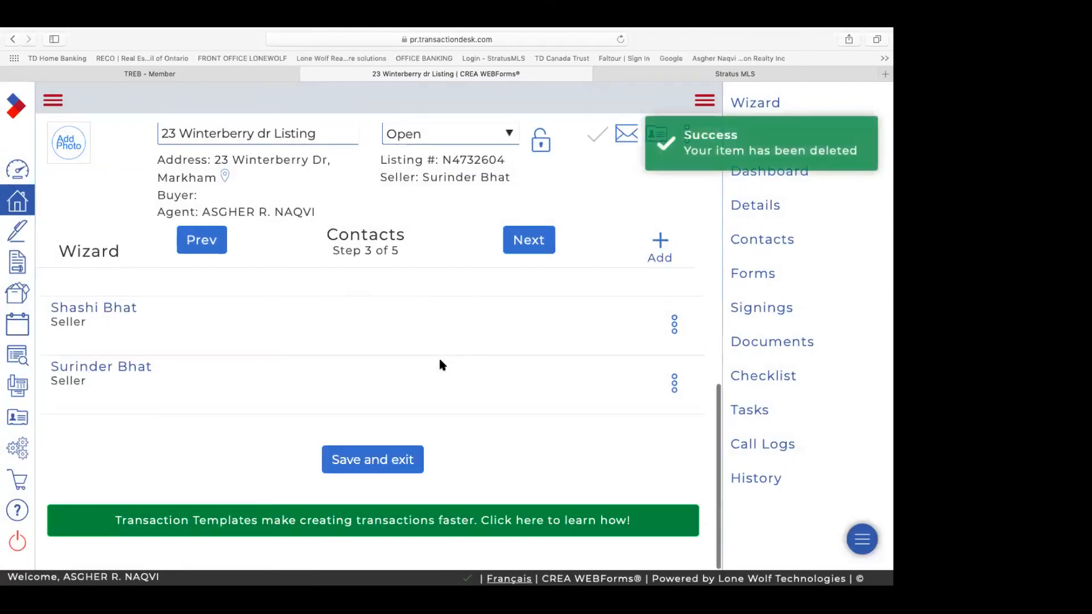
Step: Delete the duplicate Royal LePage Vision Realty brokerage entry and move past Contacts
scroll(440, 361, "up", 1)
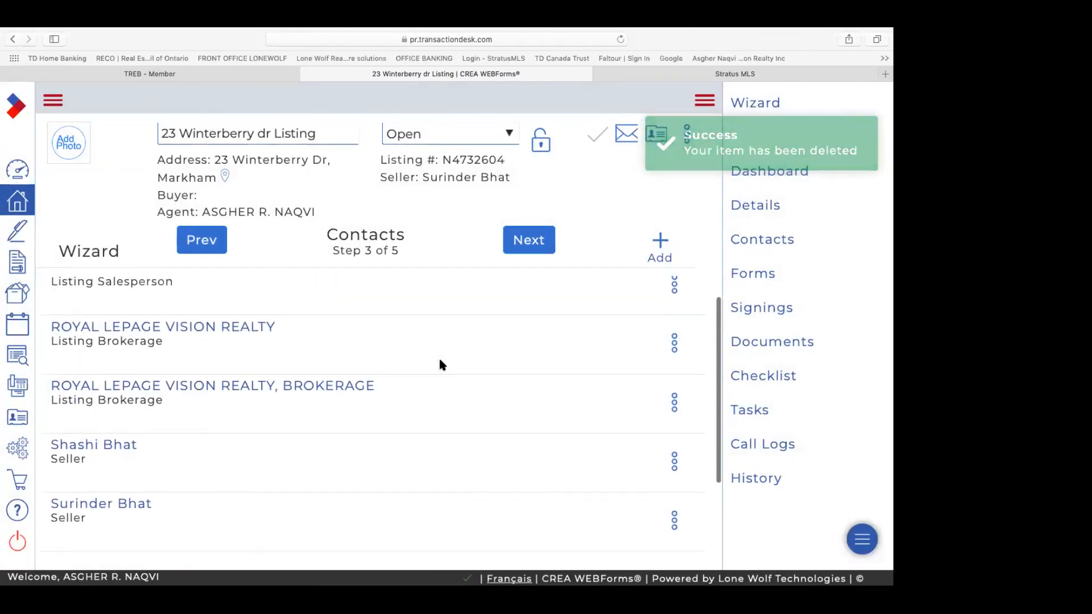
left_click(675, 343)
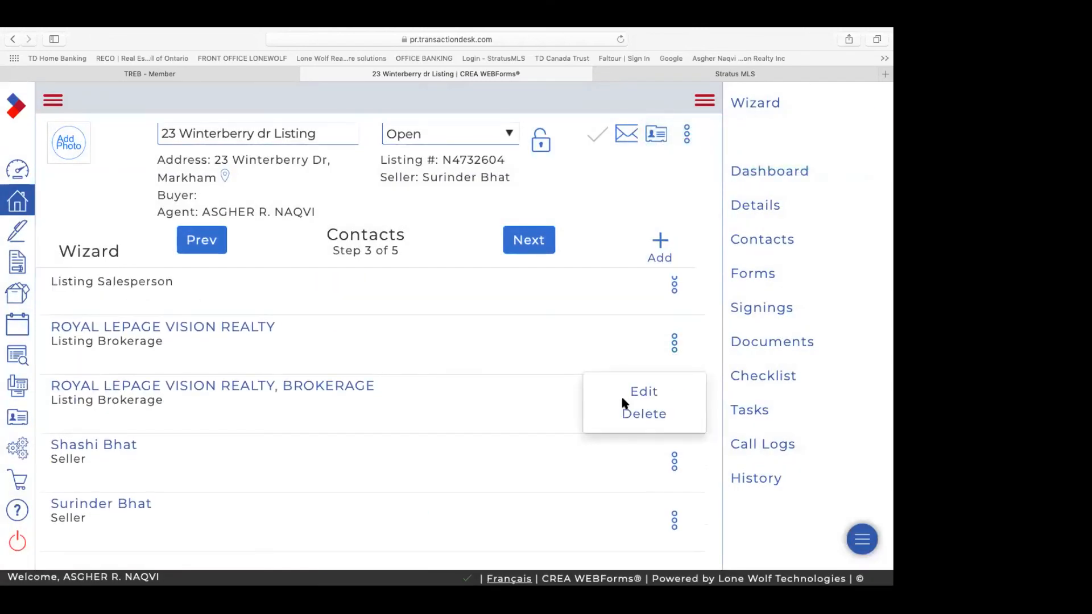
left_click(638, 415)
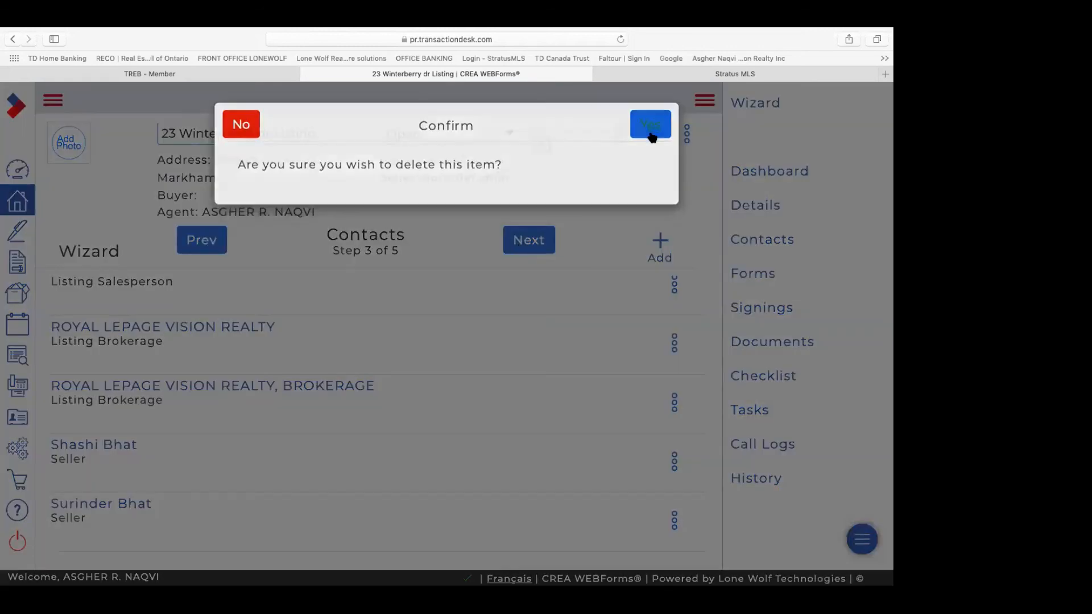
left_click(651, 128)
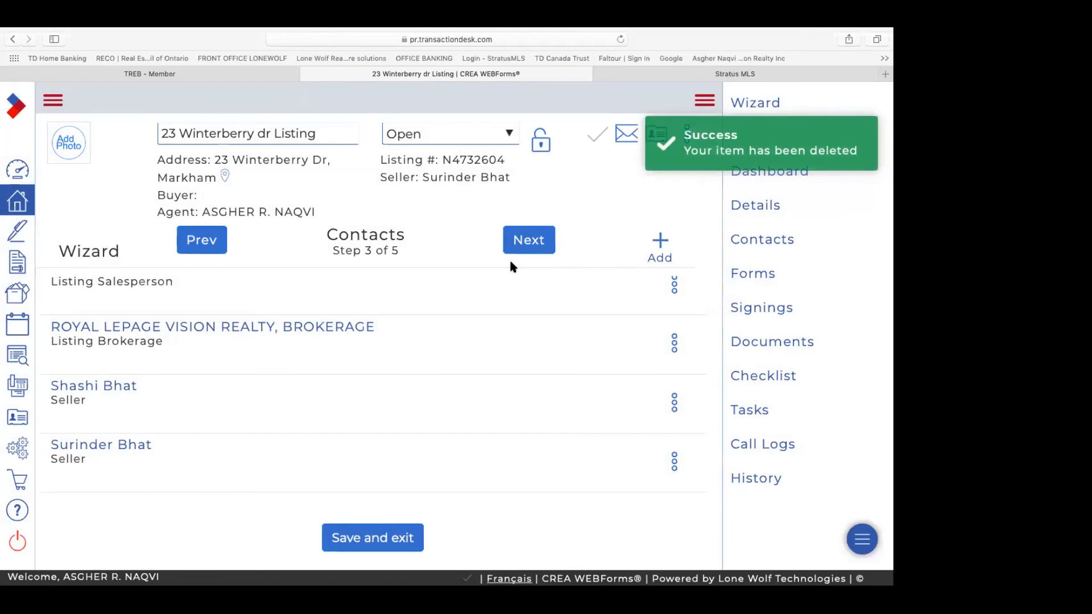
left_click(534, 243)
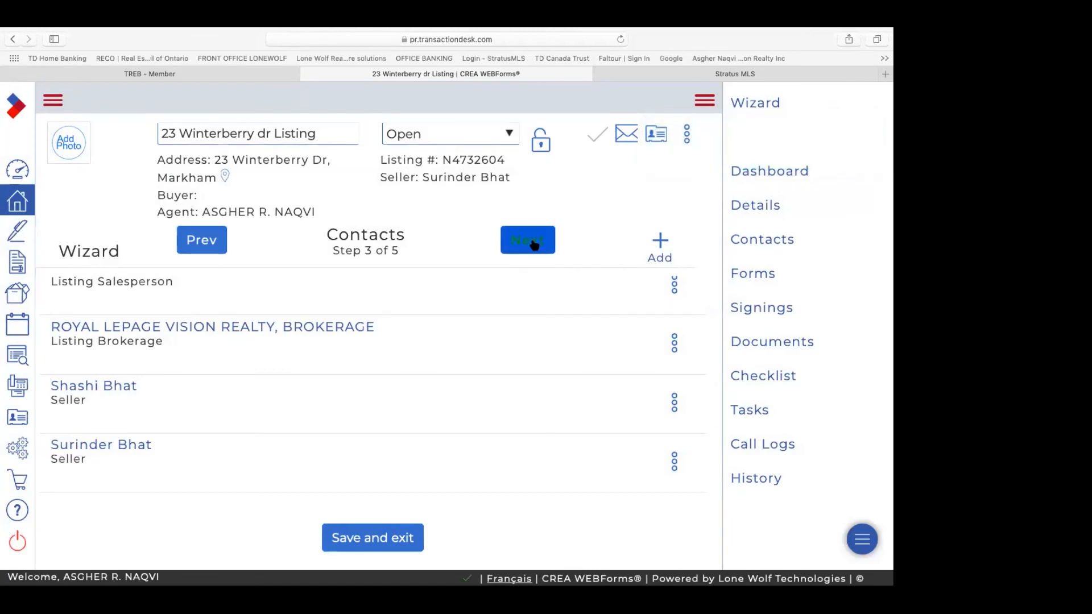
Step: Go to Forms (step 4 of 5) and review forms 200, 290, 810, FINTRAC and 240
left_click(534, 244)
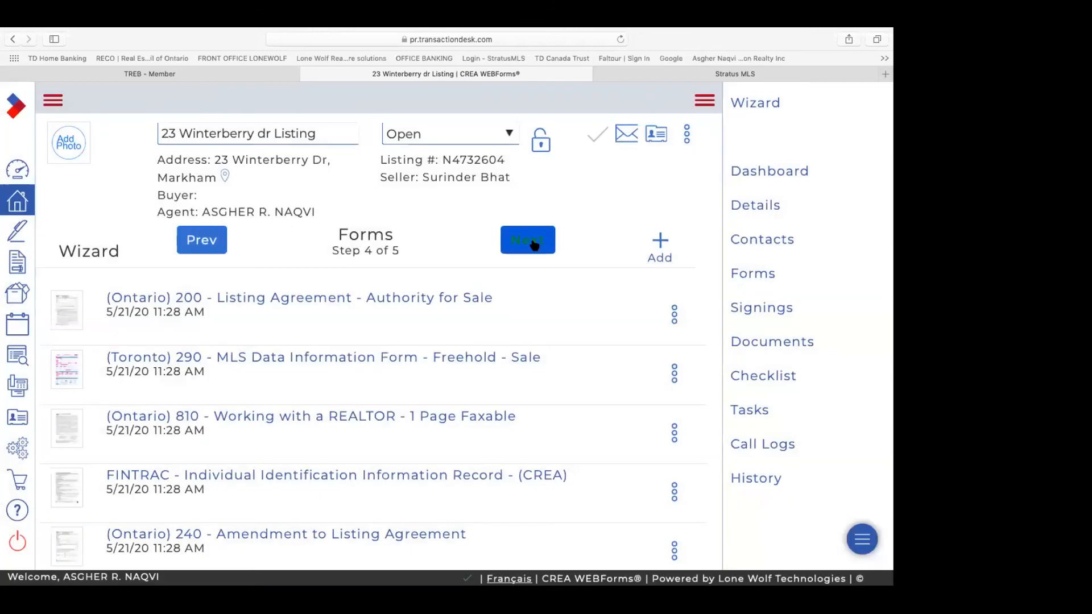
scroll(431, 305, "down", 5)
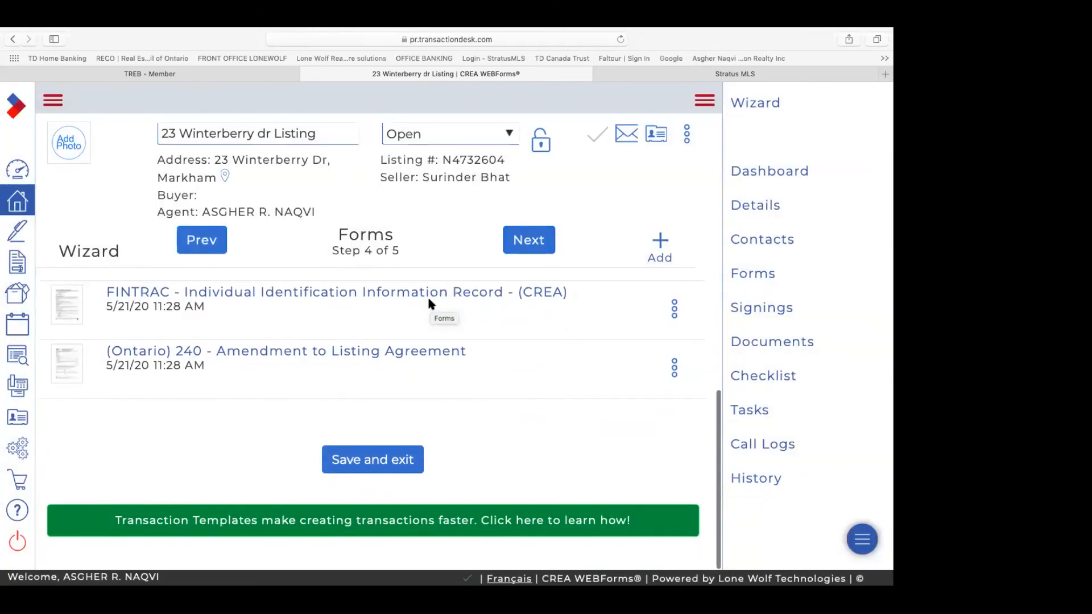
scroll(431, 304, "up", 2)
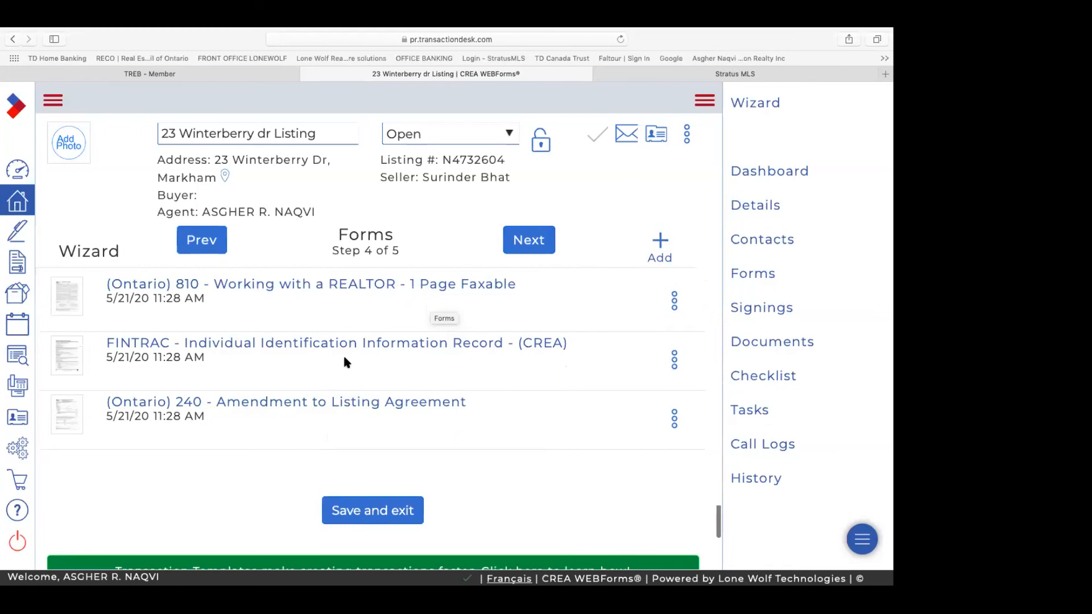
scroll(340, 360, "up", 1)
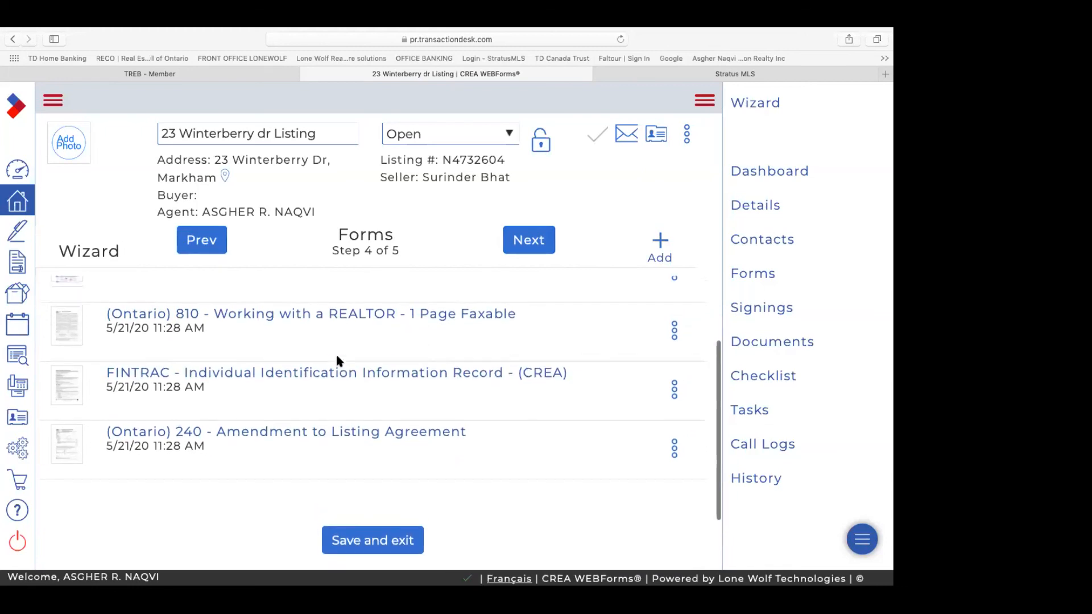
scroll(337, 357, "up", 1)
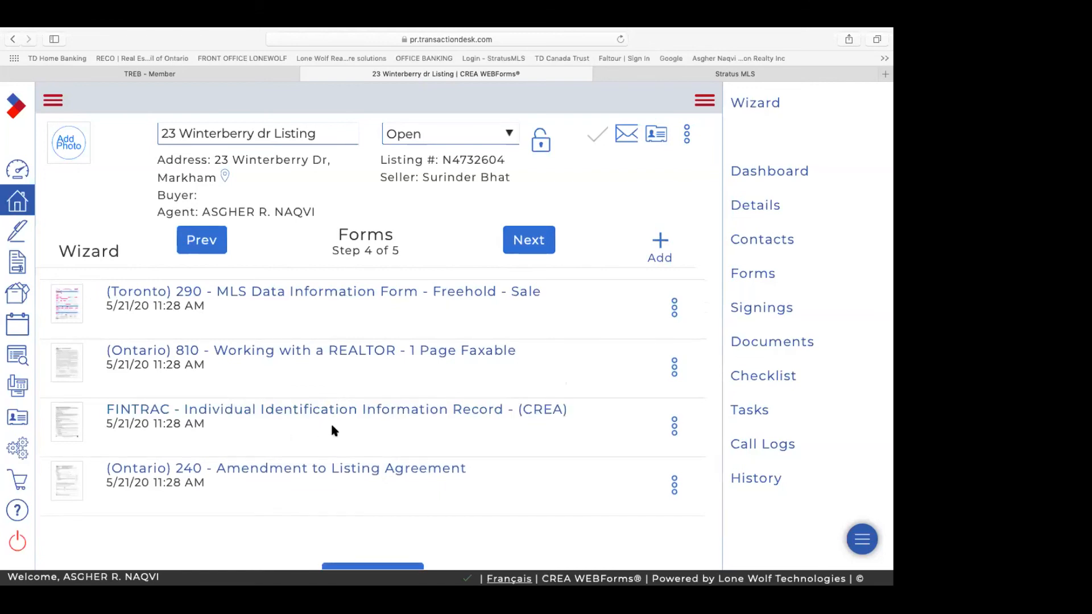
scroll(334, 430, "up", 2)
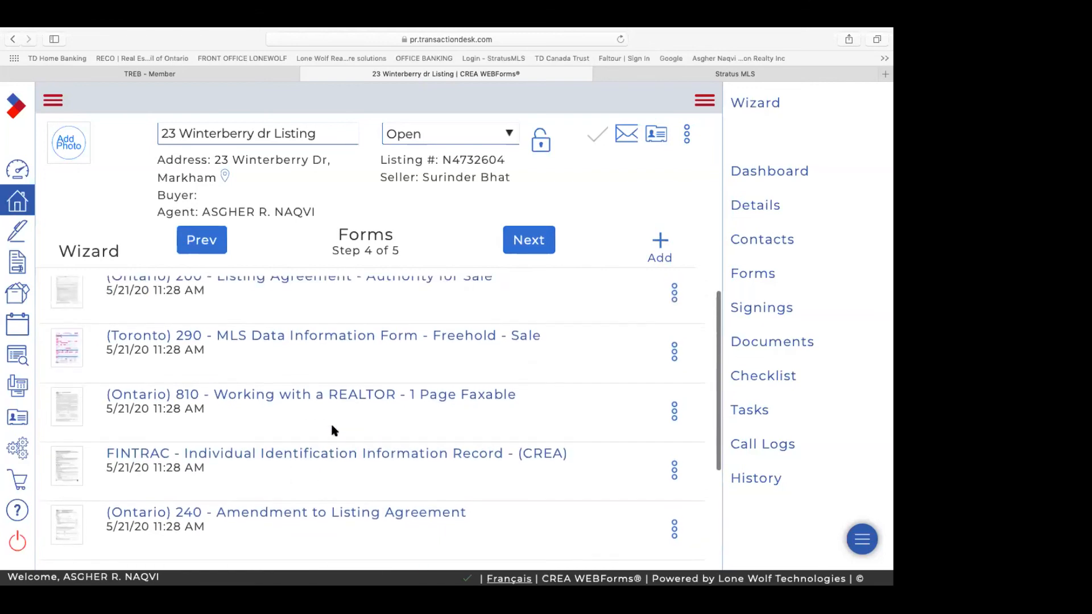
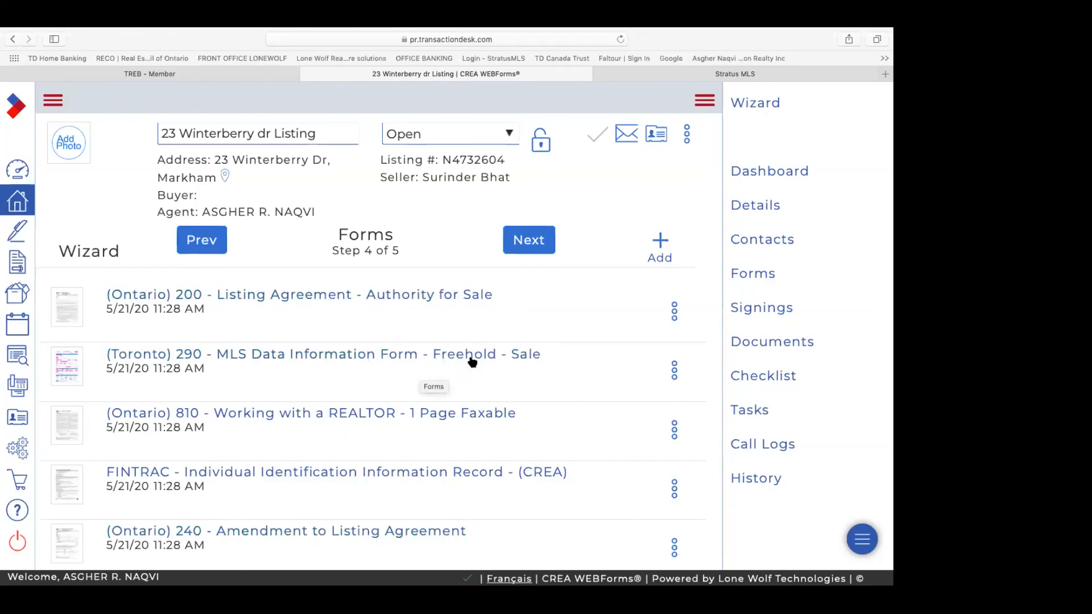
Step: Advance the listing wizard to Step 5, Documents, which lists Fax-Back Cover Sheet.pdf
left_click(535, 249)
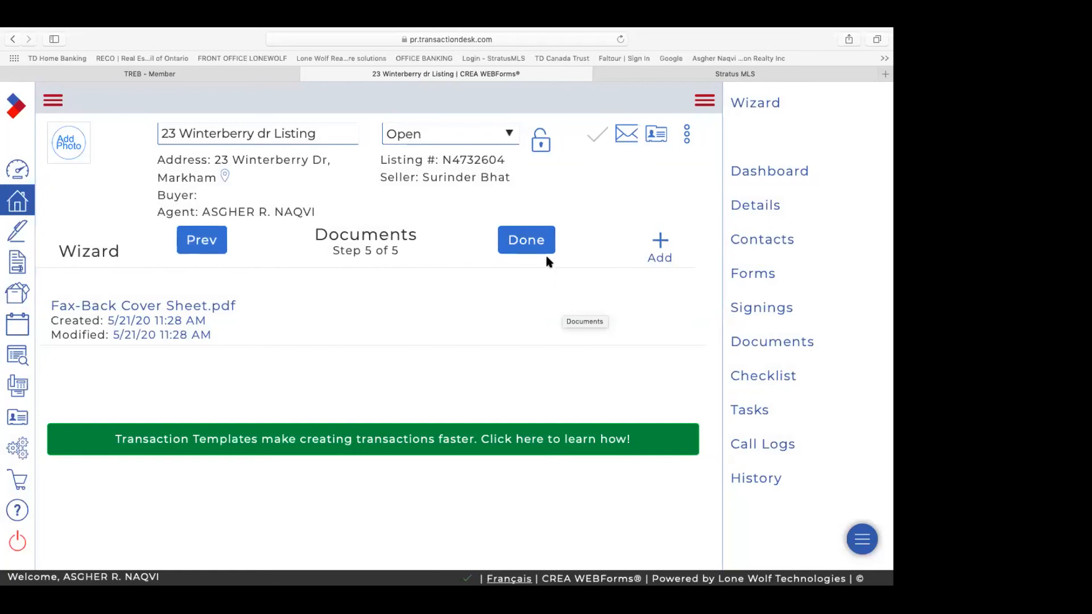
left_click(527, 244)
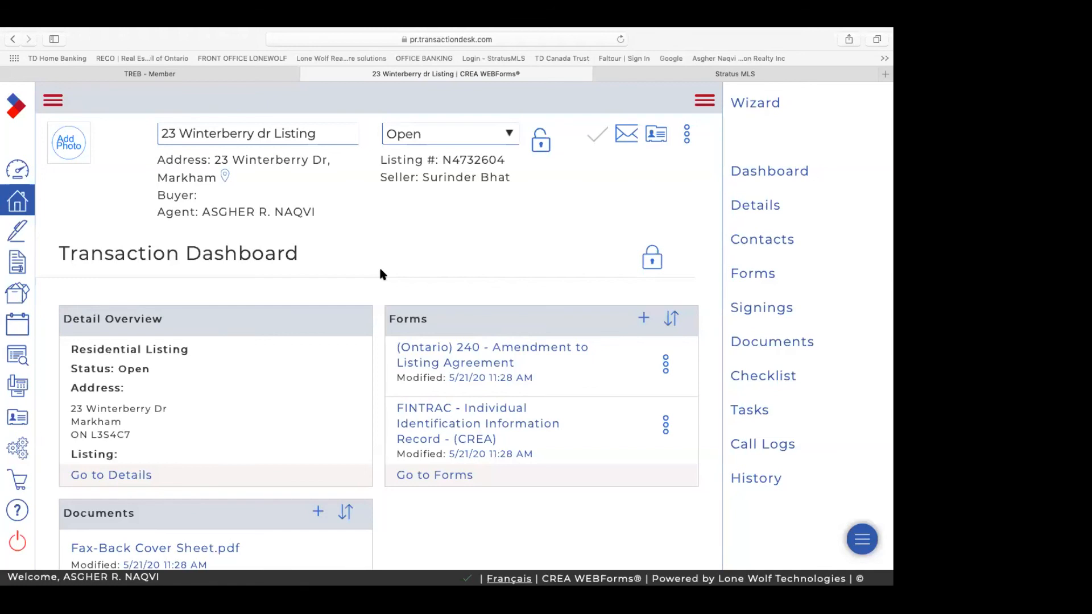
left_click(448, 476)
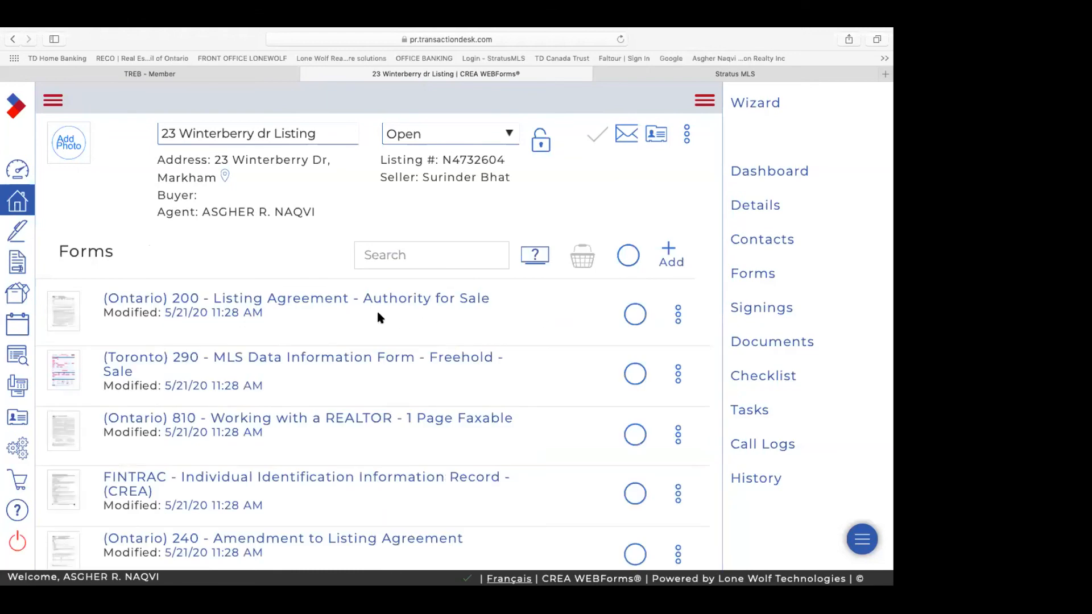
Step: Open the (Ontario) 200 Listing Agreement and review its prefilled property, dates and 1,489,000.00 price
left_click(340, 303)
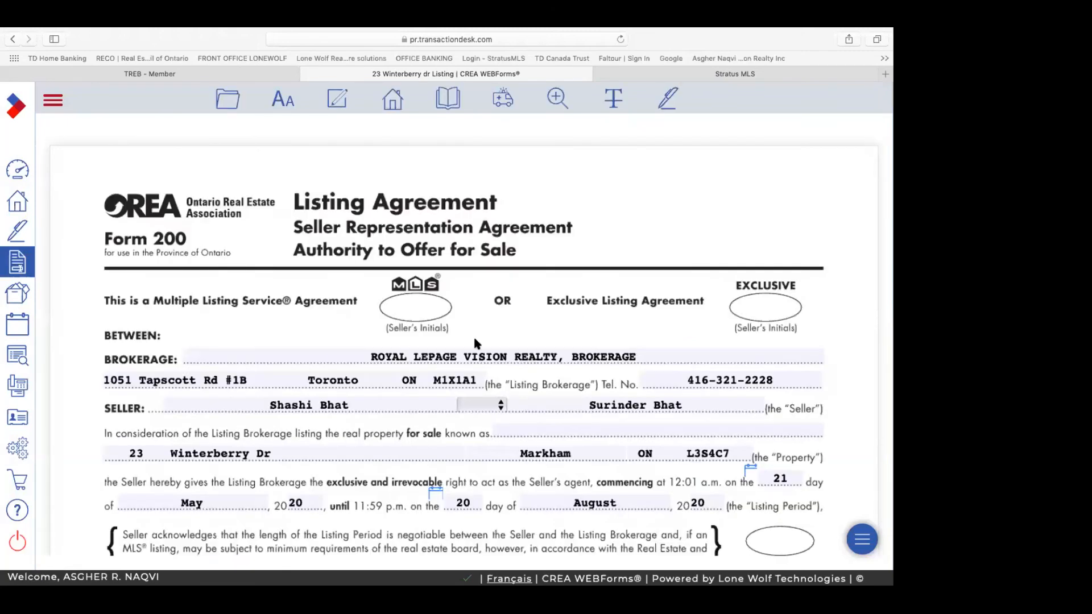
scroll(476, 344, "down", 5)
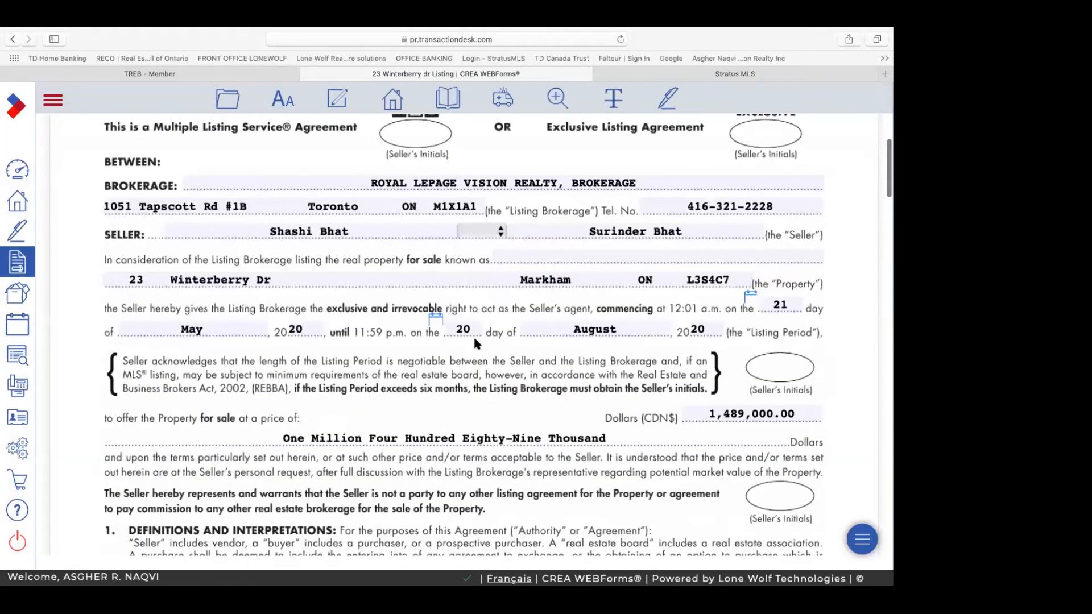
scroll(476, 343, "up", 3)
scroll(475, 340, "up", 1)
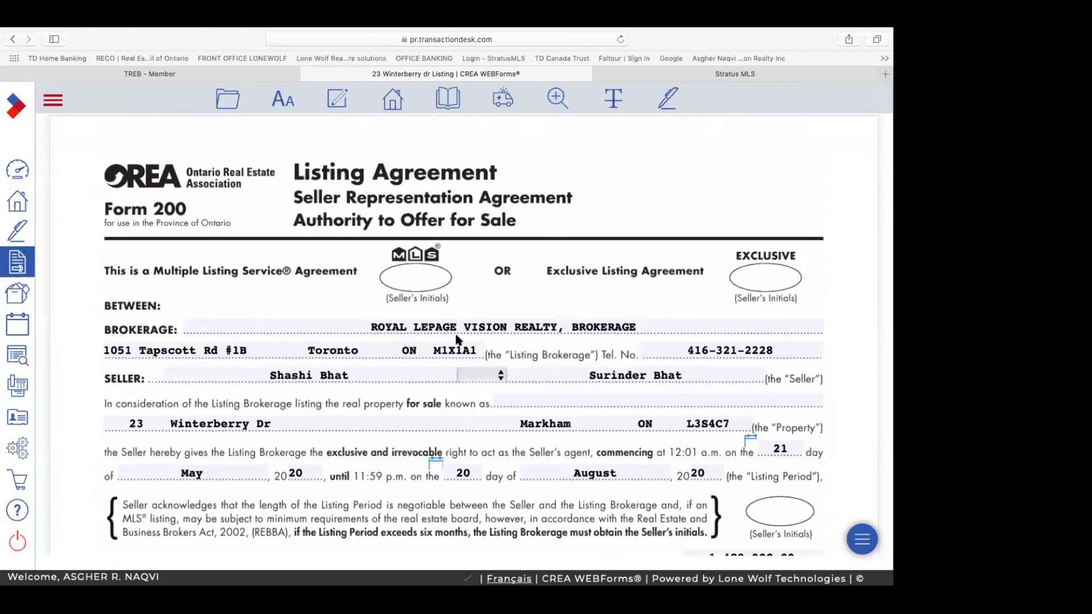
left_click(284, 102)
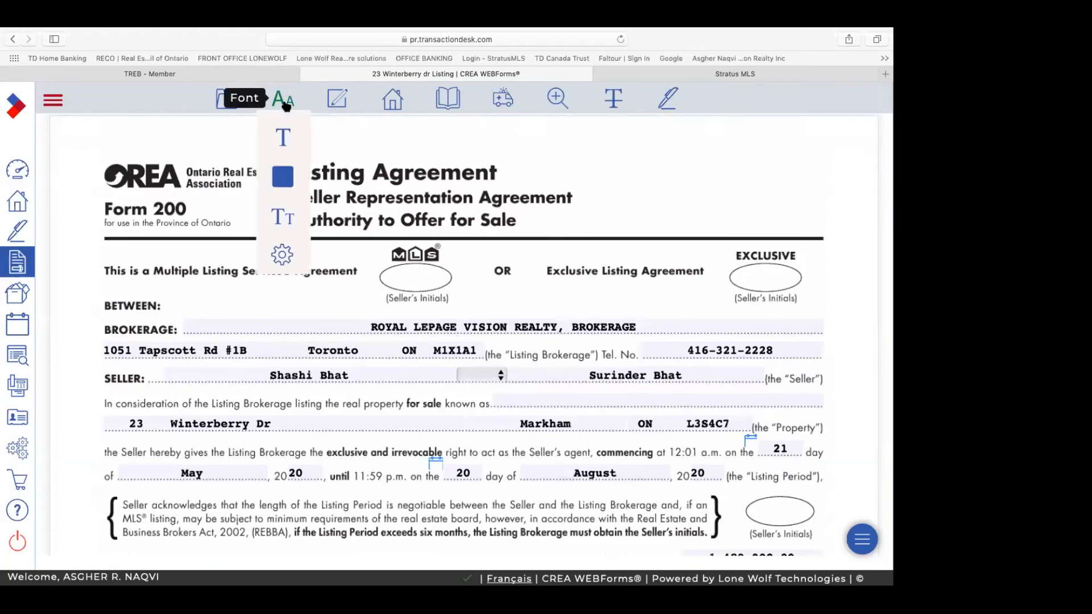
Step: Switch the Listing Agreement's filled-in text from Courier-Bold to the Helvetica font
left_click(283, 138)
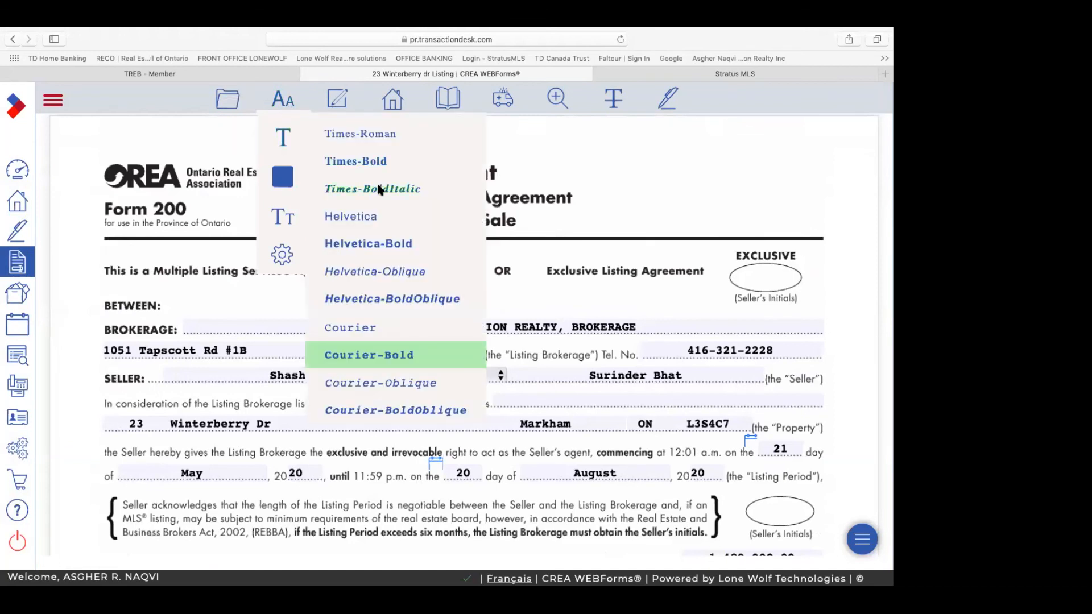
left_click(364, 217)
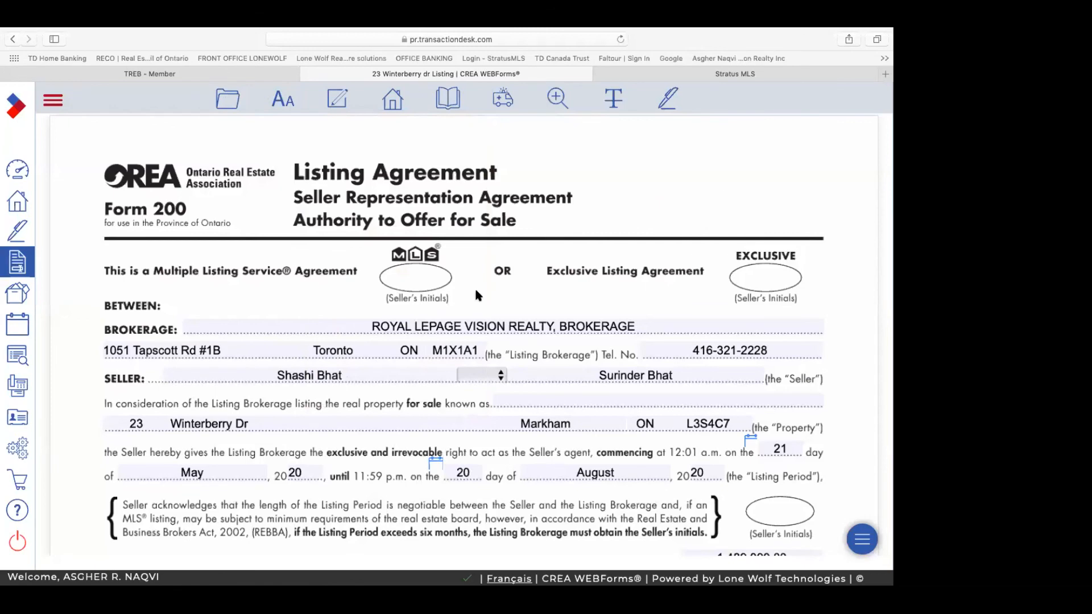
scroll(500, 367, "down", 3)
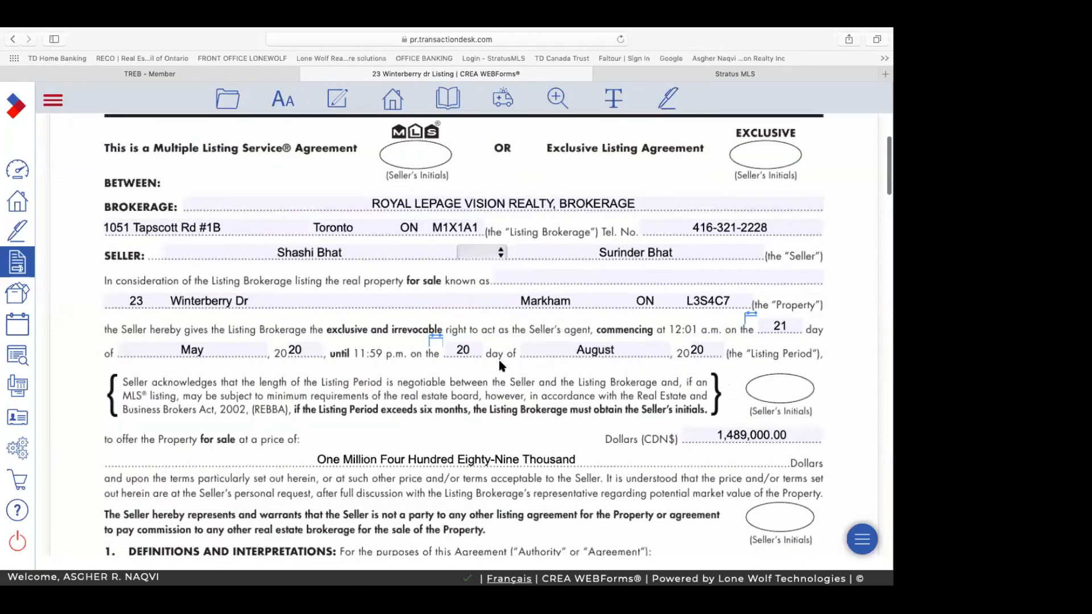
scroll(501, 366, "up", 2)
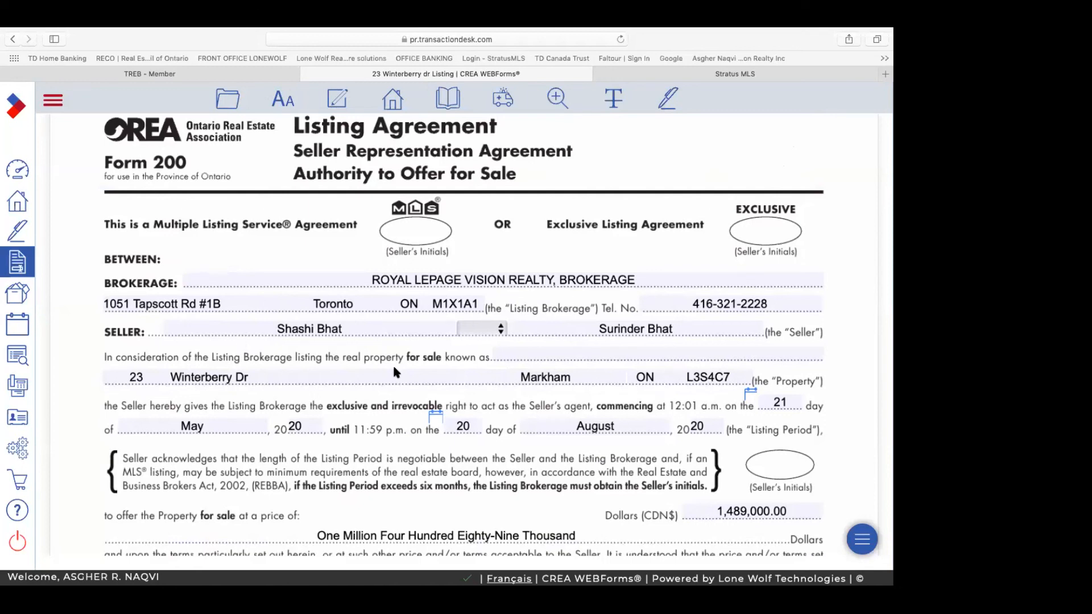
Step: Choose '&' between the two seller names and review the updated agreement
left_click(502, 331)
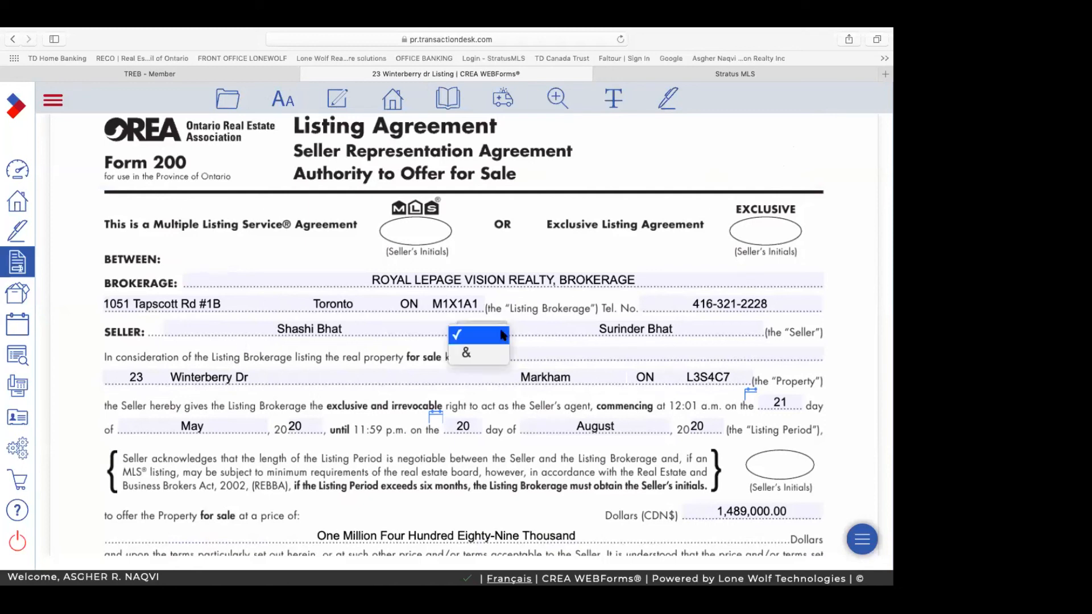
left_click(470, 354)
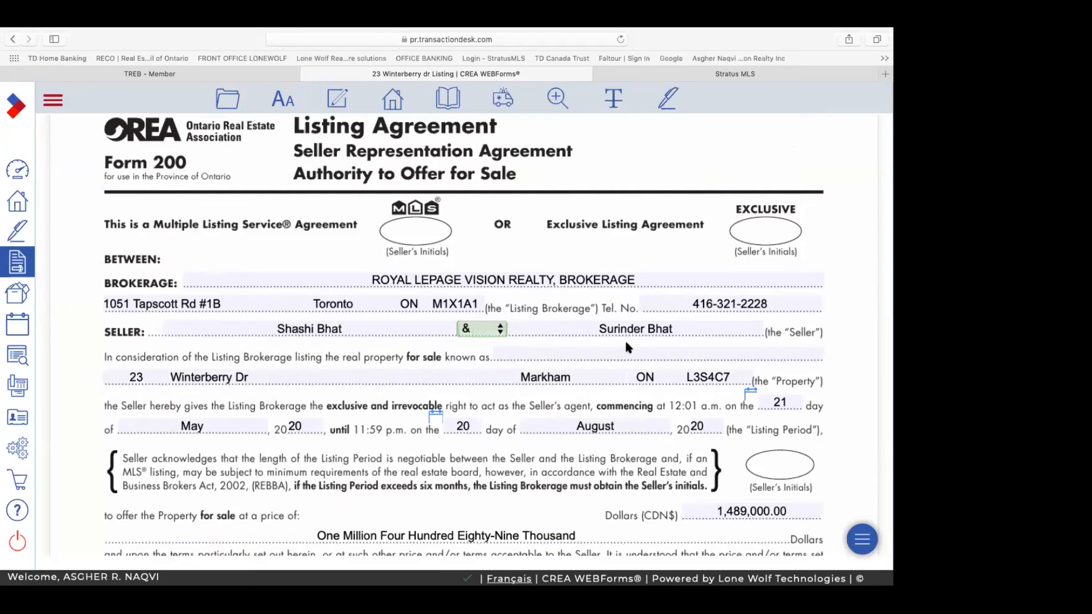
scroll(626, 342, "down", 3)
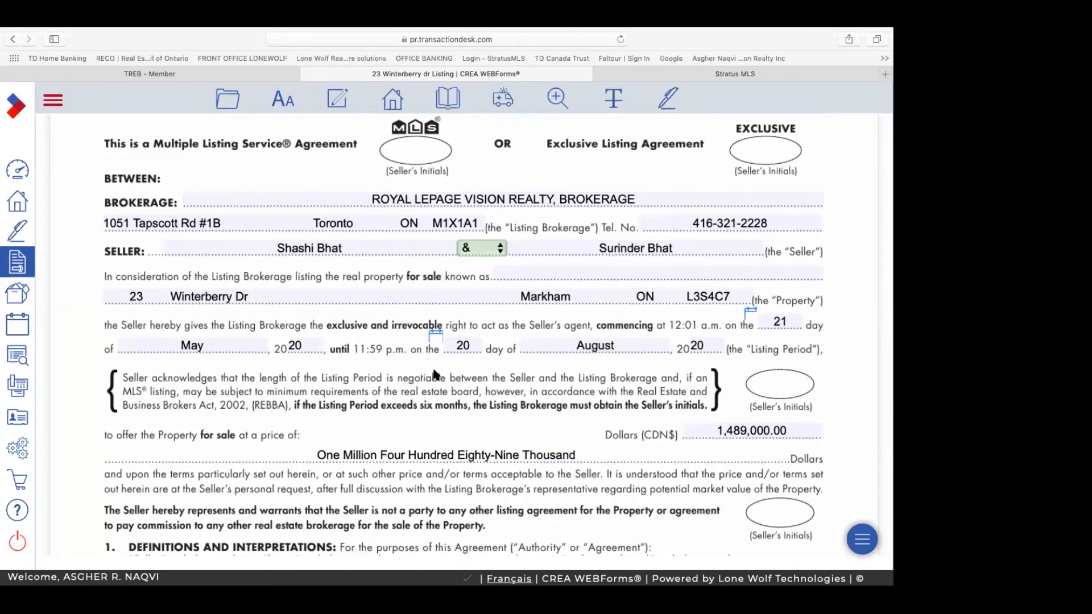
scroll(250, 301, "down", 2)
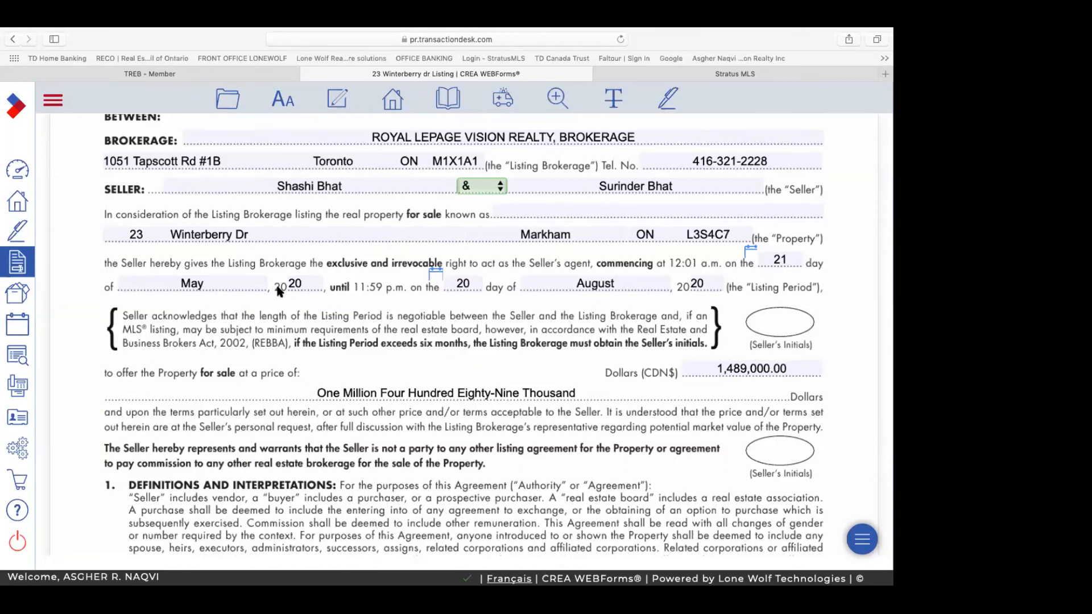
Step: Change the listing period's commencing day from 21 to 30, so it starts May 30, 2020
left_click(788, 259)
key("BackSpace")
key("BackSpace")
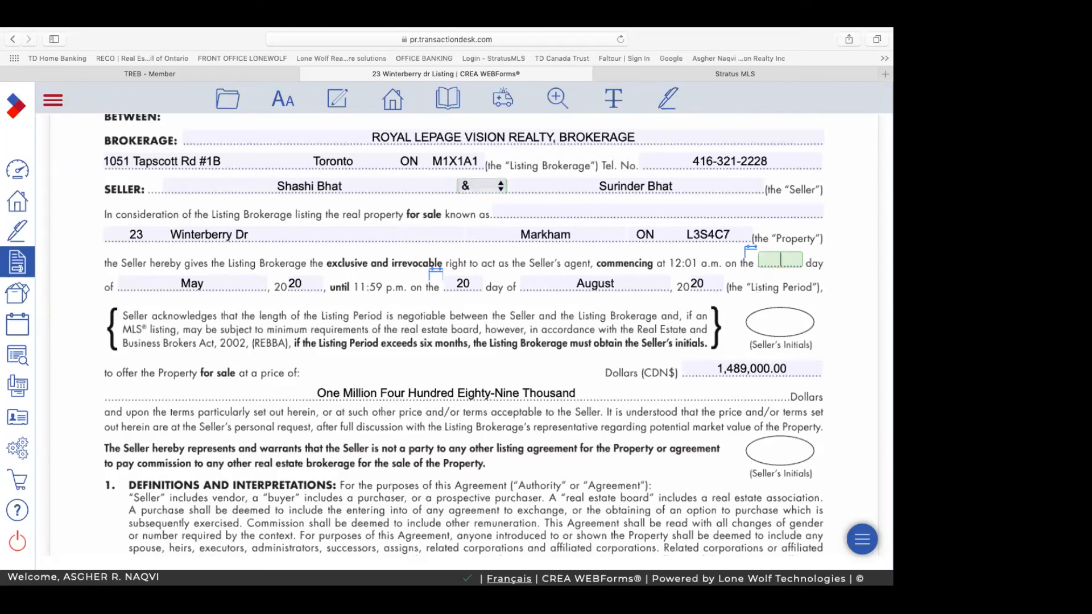
type("30")
scroll(576, 406, "down", 3)
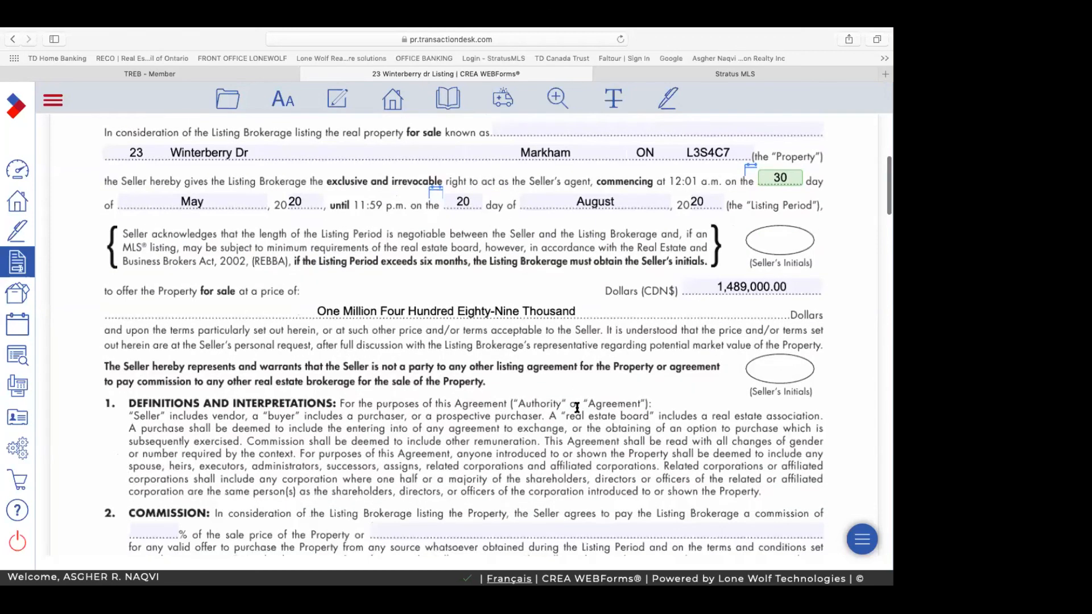
scroll(577, 408, "down", 7)
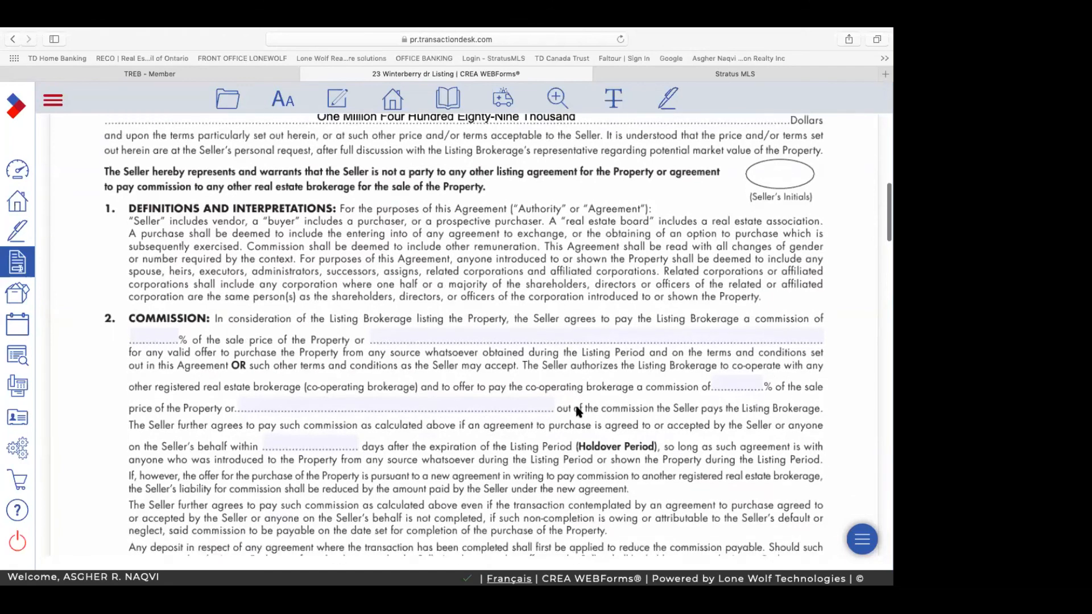
scroll(577, 410, "down", 3)
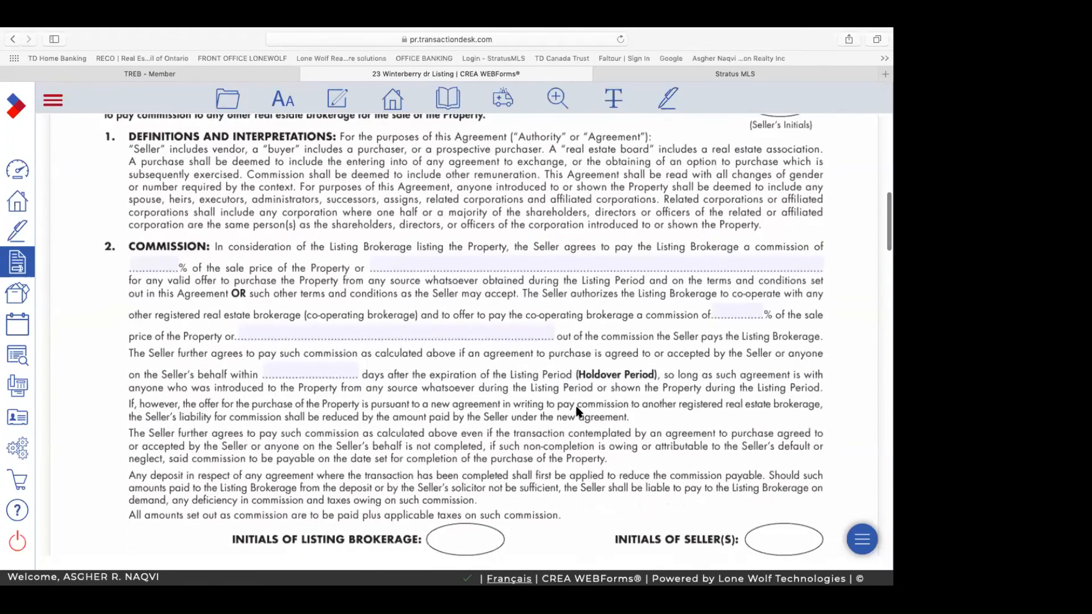
left_click(165, 245)
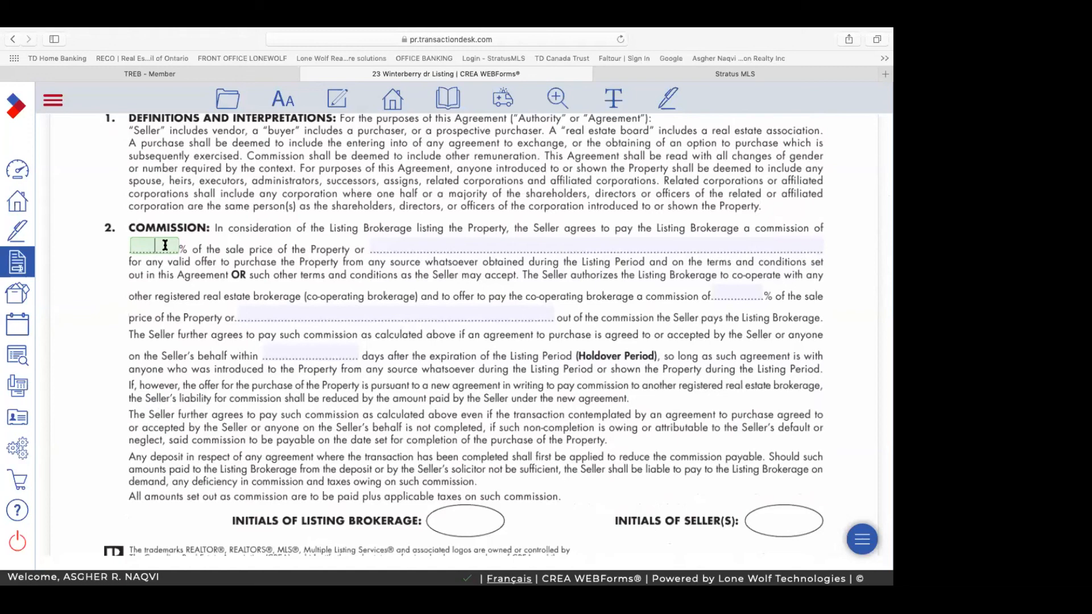
Step: Enter a 5% listing commission and a 2.5% co-operating brokerage commission
type("5")
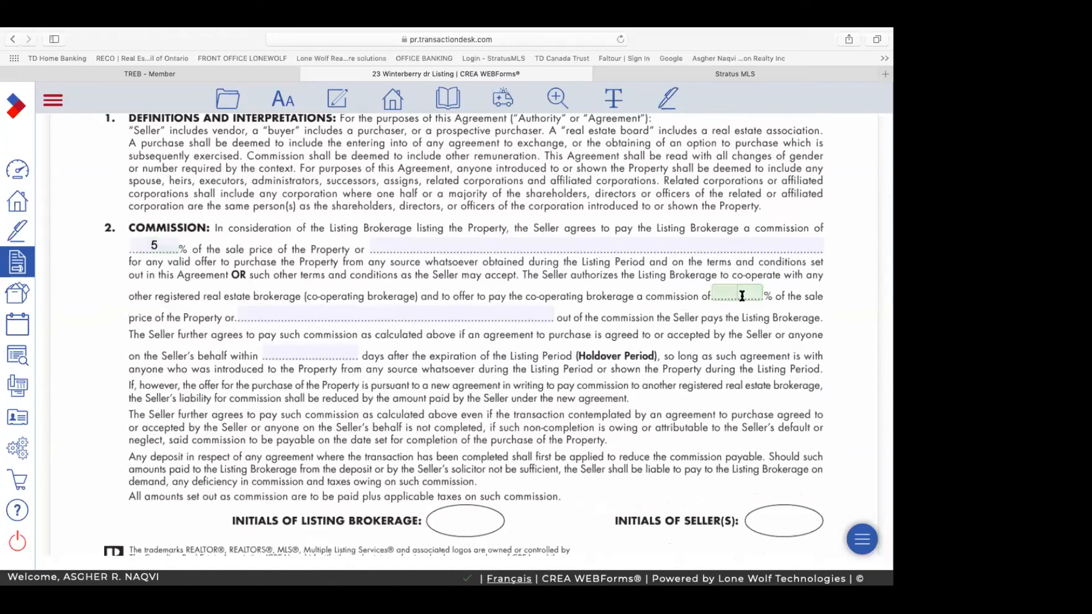
type("3")
key("BackSpace")
type("2.5")
left_click(309, 316)
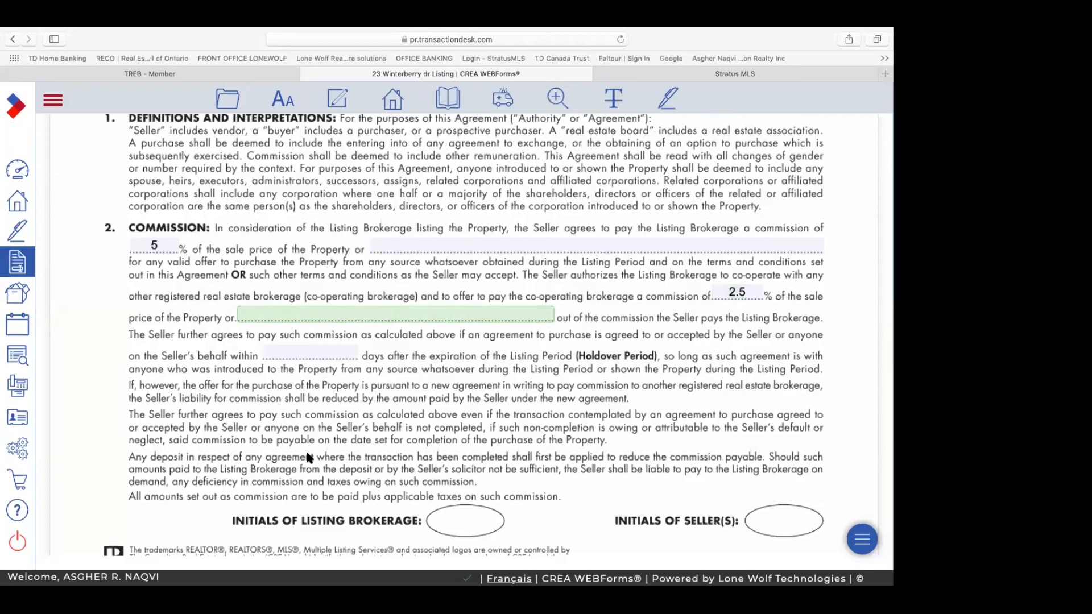
left_click(307, 352)
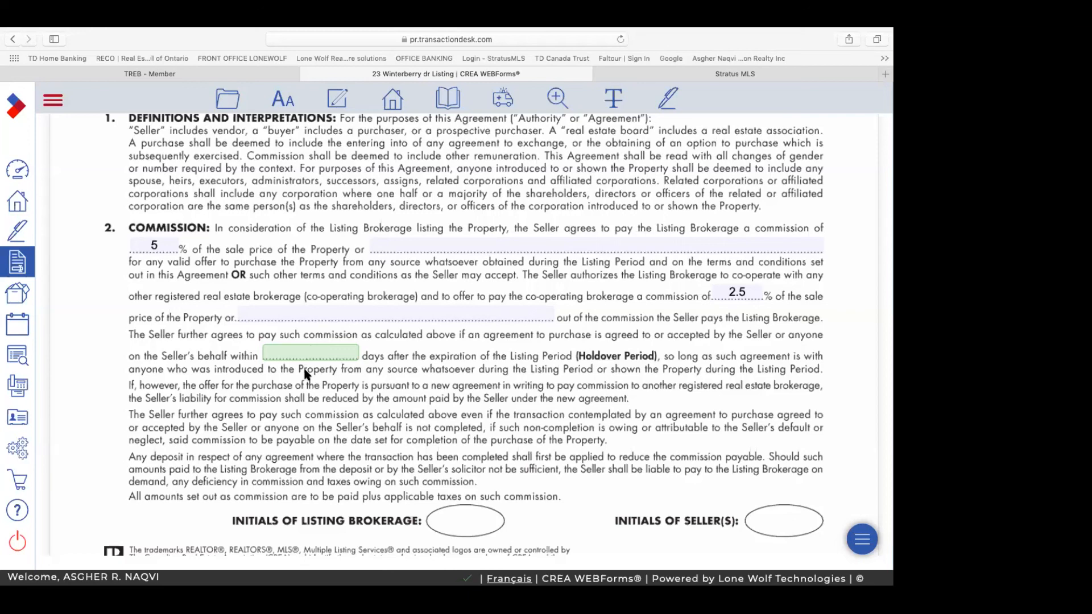
Step: Enter 90 days as the holdover period in the commission clause
type("90")
scroll(529, 421, "down", 2)
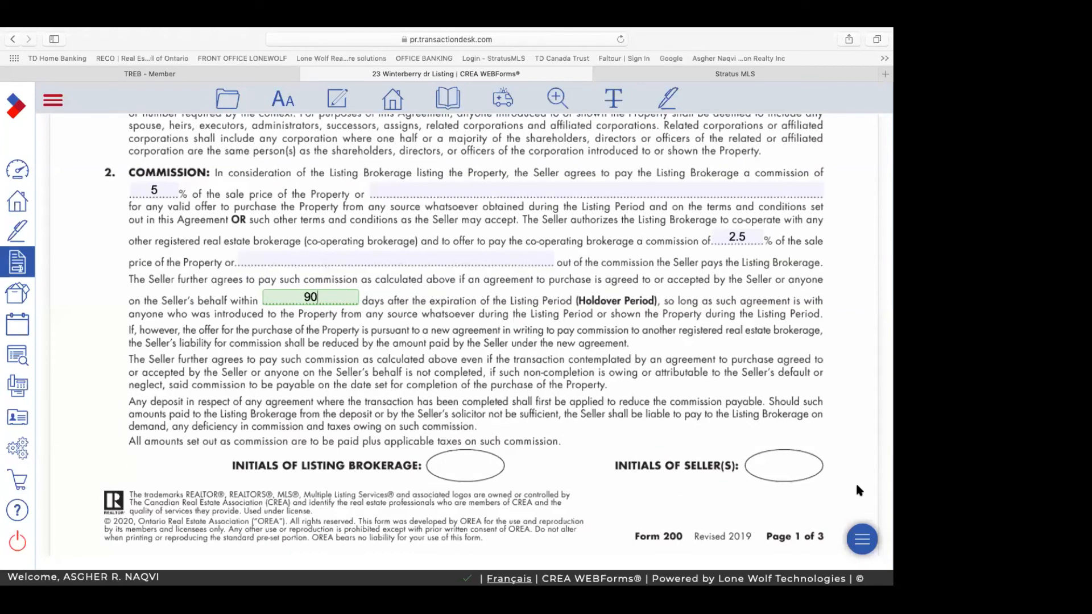
scroll(654, 431, "down", 5)
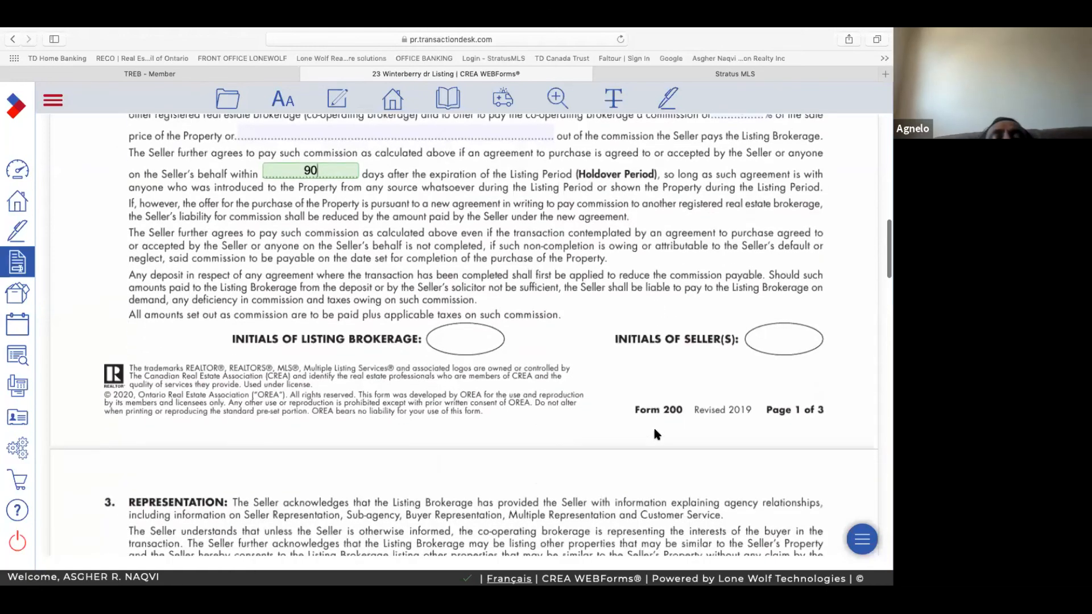
scroll(654, 434, "down", 1)
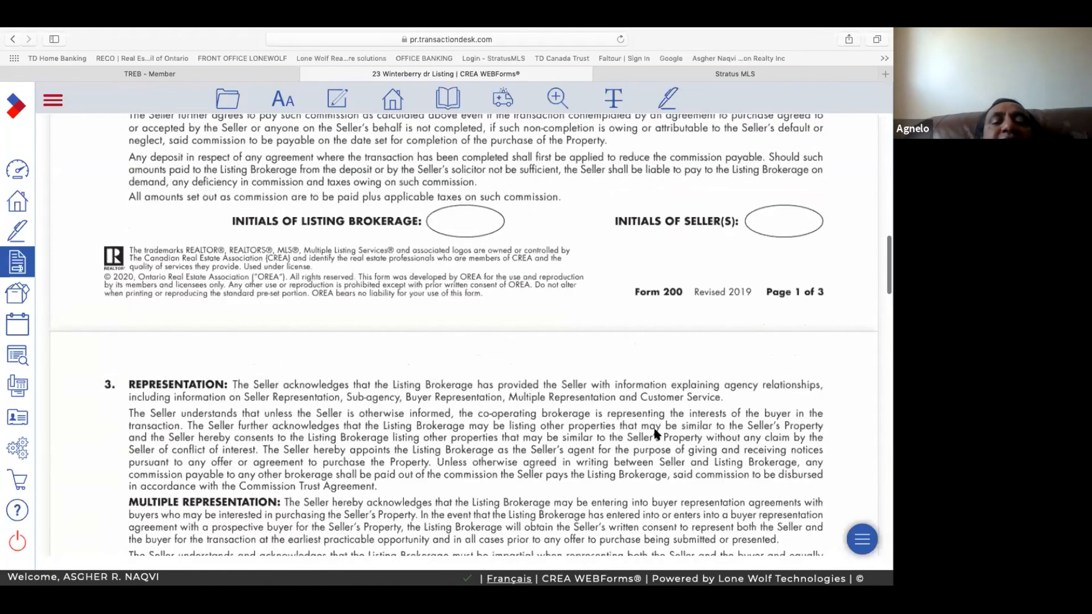
scroll(655, 434, "down", 5)
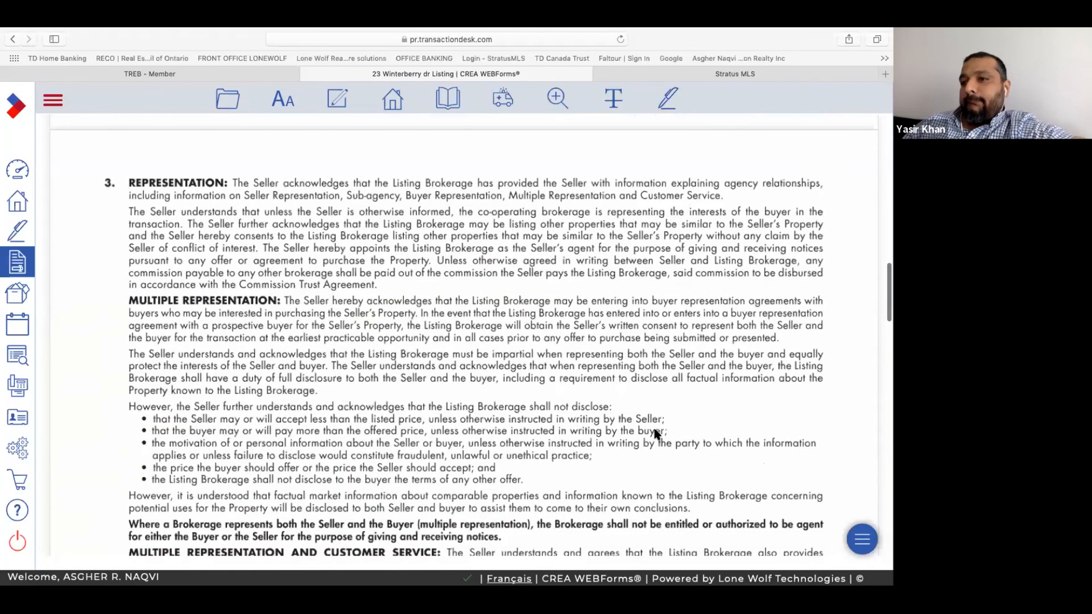
scroll(655, 434, "down", 5)
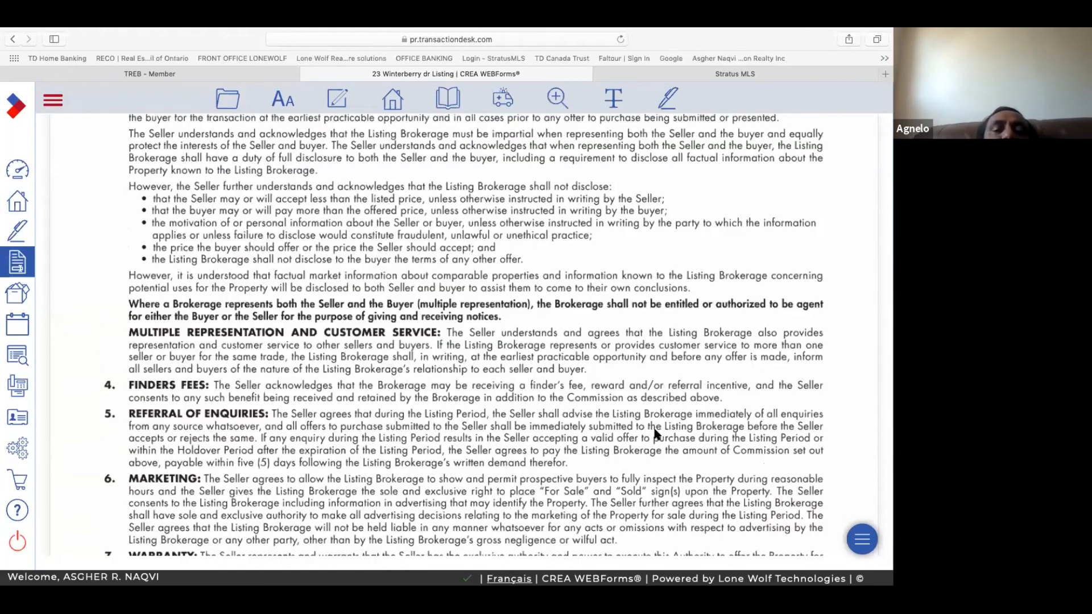
scroll(657, 434, "up", 1)
scroll(655, 434, "up", 20)
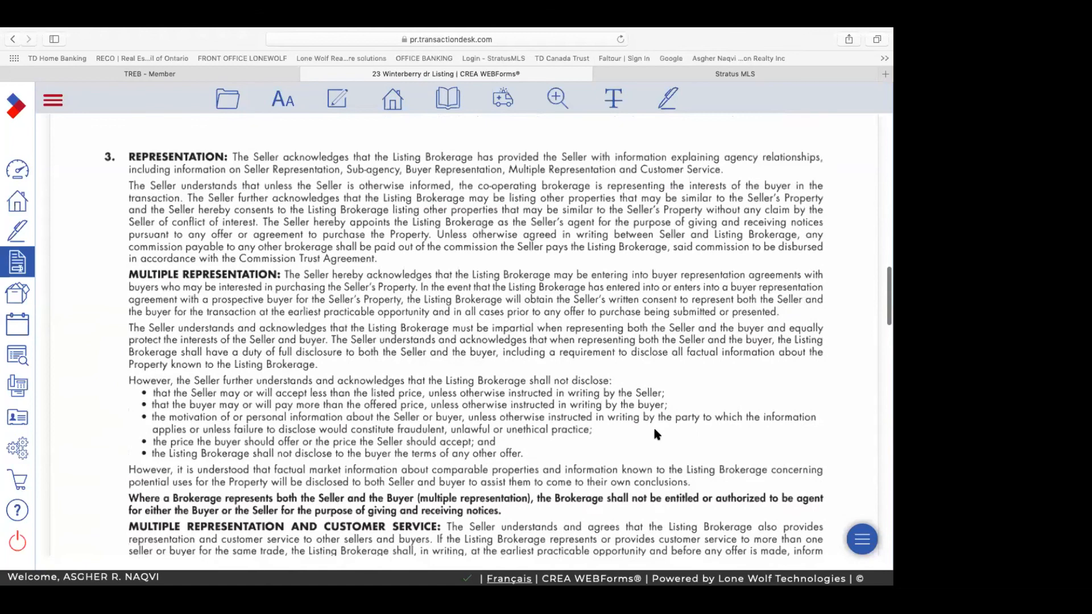
scroll(654, 434, "down", 3)
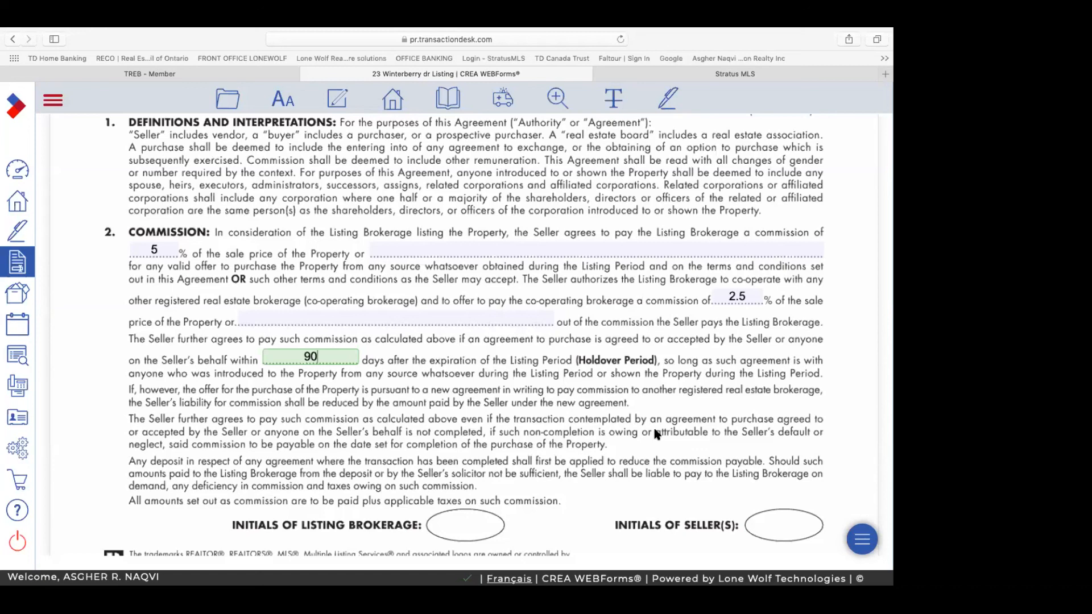
scroll(611, 413, "down", 5)
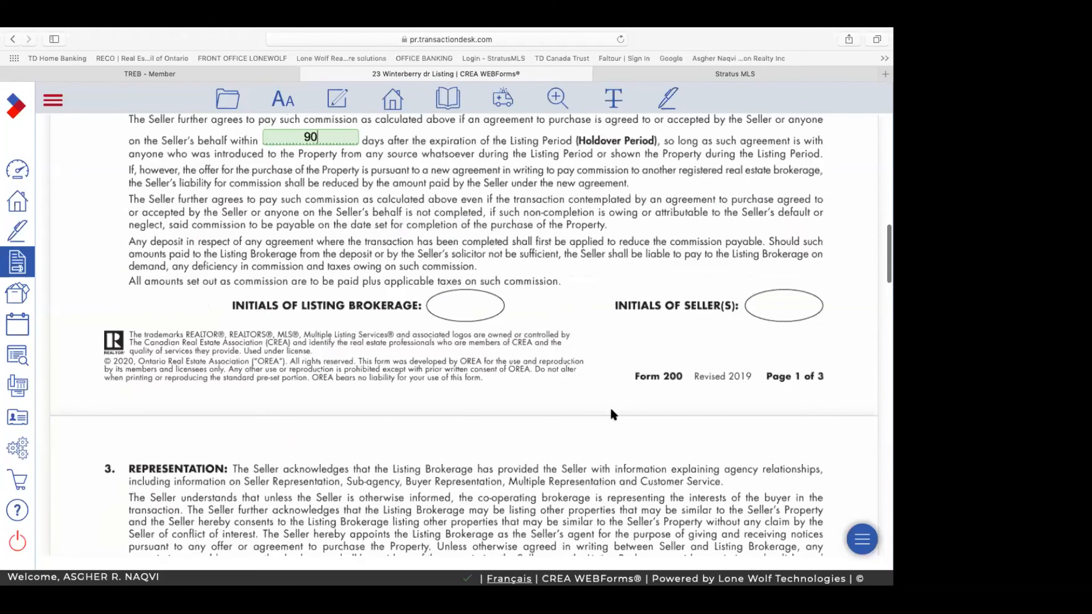
scroll(611, 413, "down", 5)
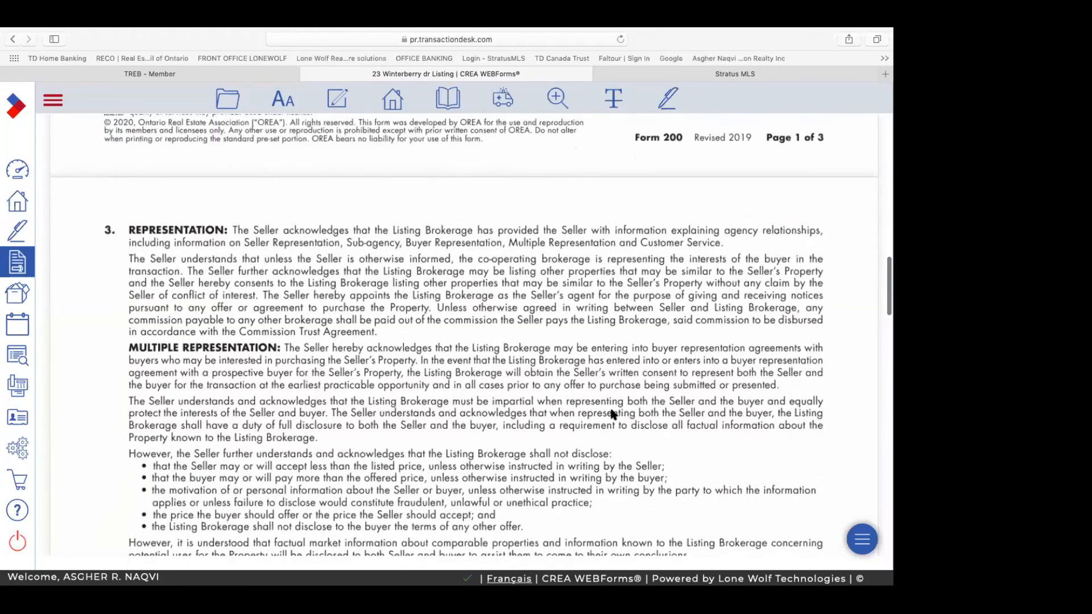
scroll(612, 413, "down", 20)
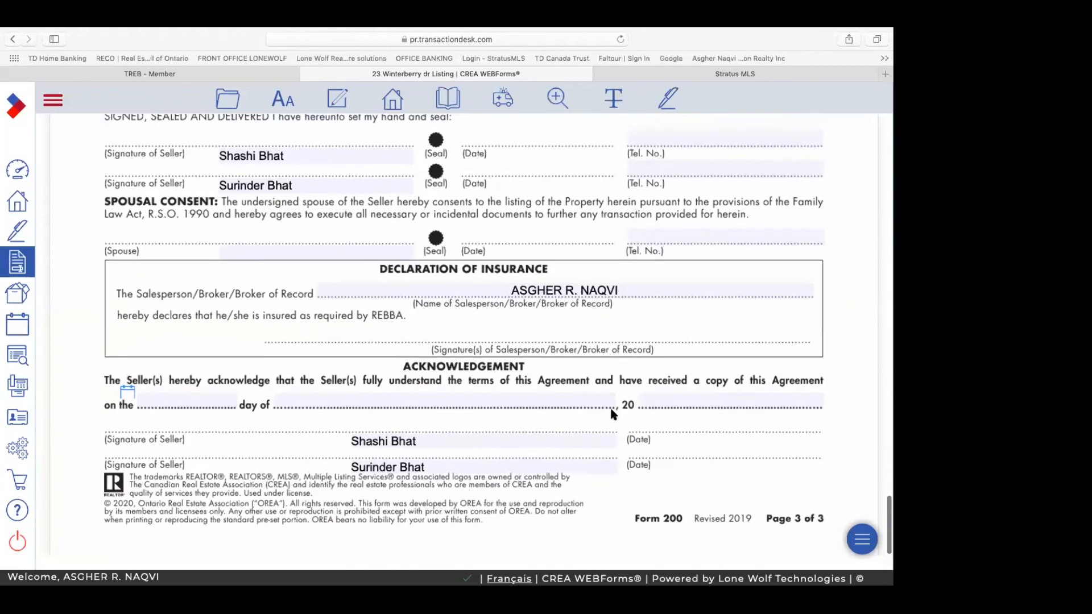
scroll(612, 413, "up", 3)
scroll(612, 414, "up", 1)
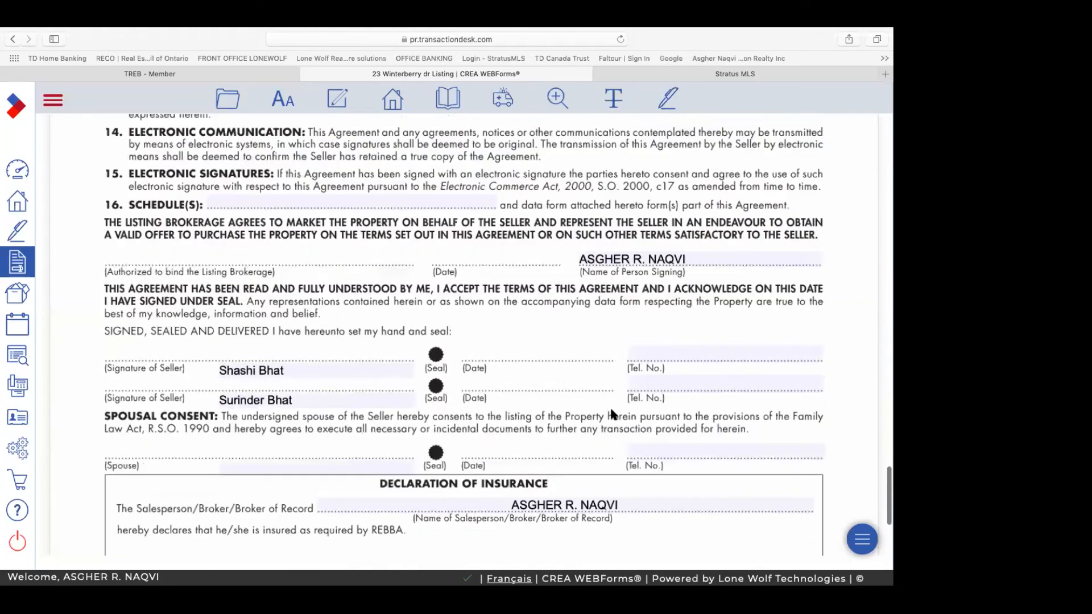
scroll(612, 414, "down", 5)
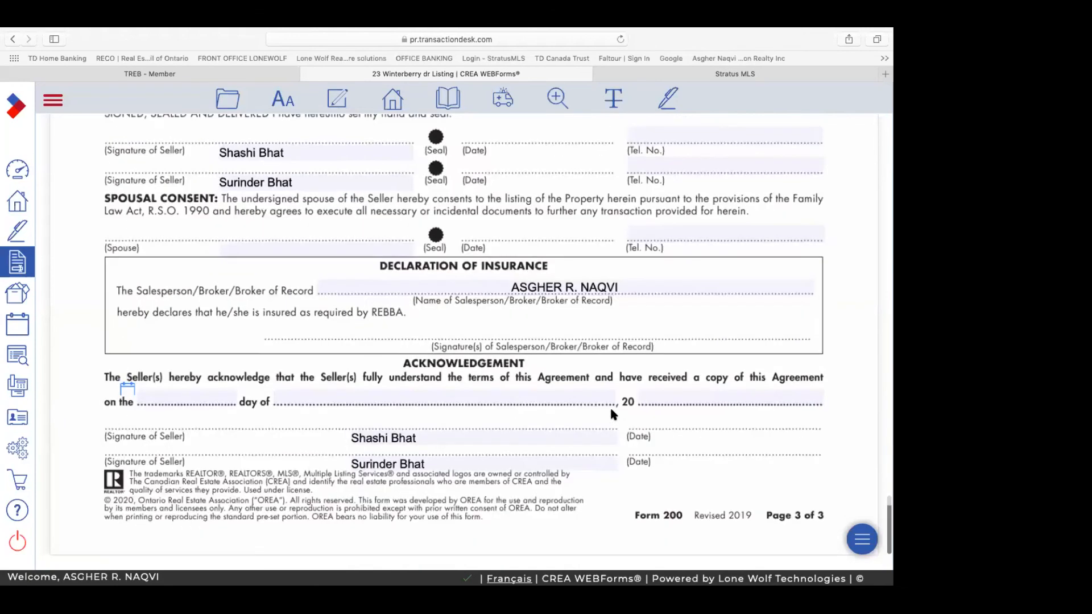
scroll(611, 410, "up", 1)
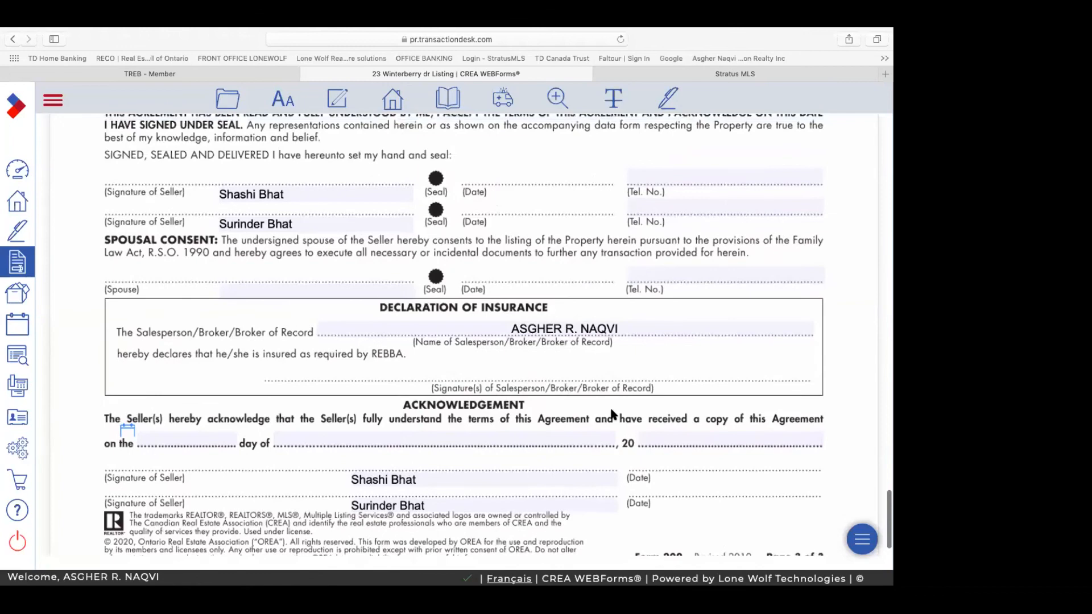
scroll(612, 414, "up", 1)
scroll(612, 414, "up", 4)
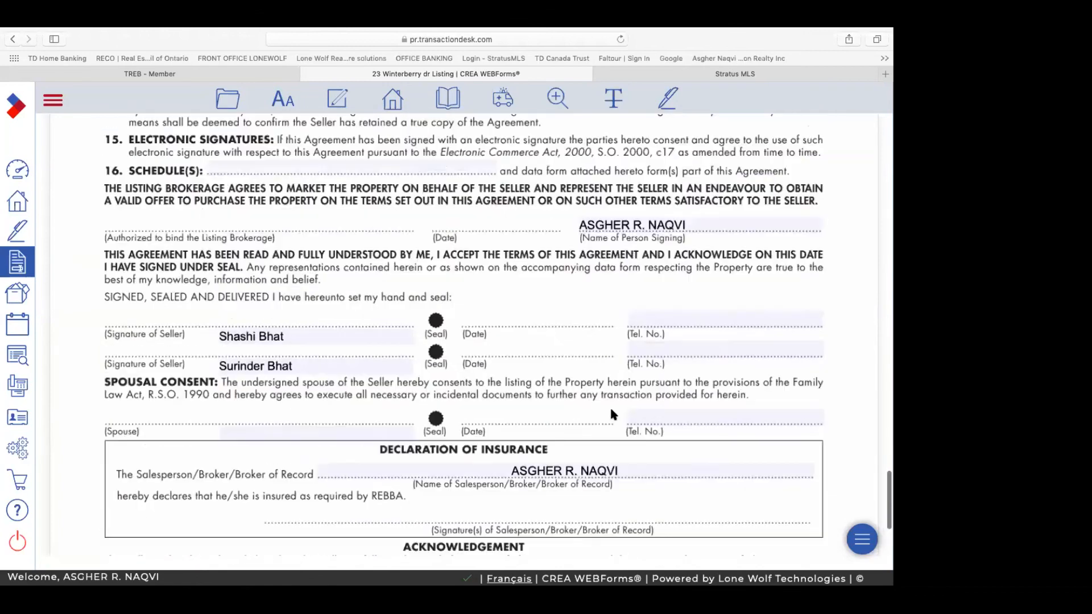
scroll(613, 414, "up", 1)
scroll(228, 333, "up", 2)
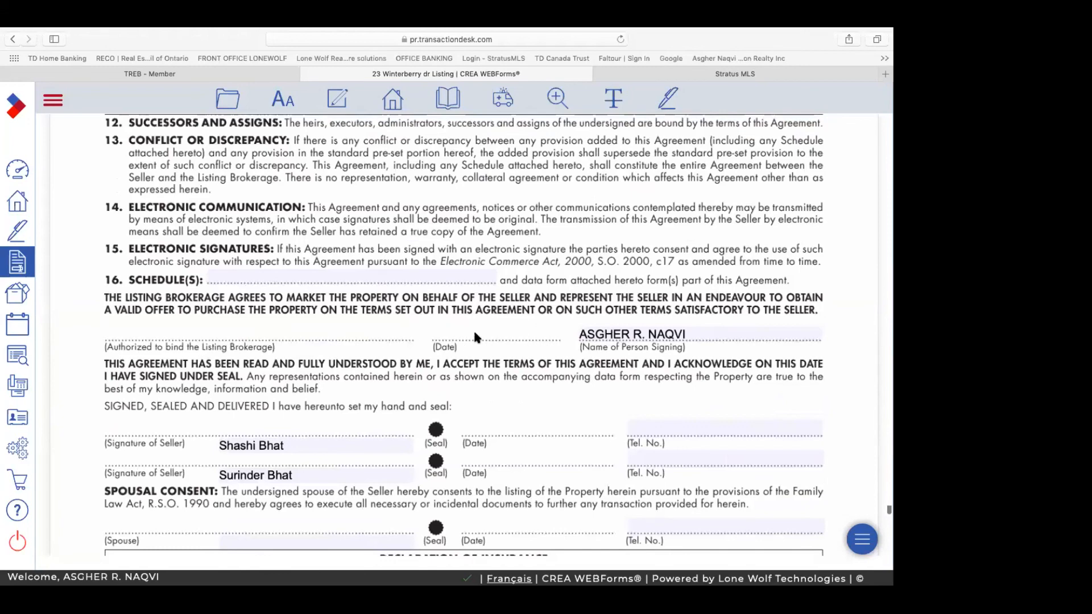
scroll(476, 337, "up", 2)
scroll(476, 336, "up", 15)
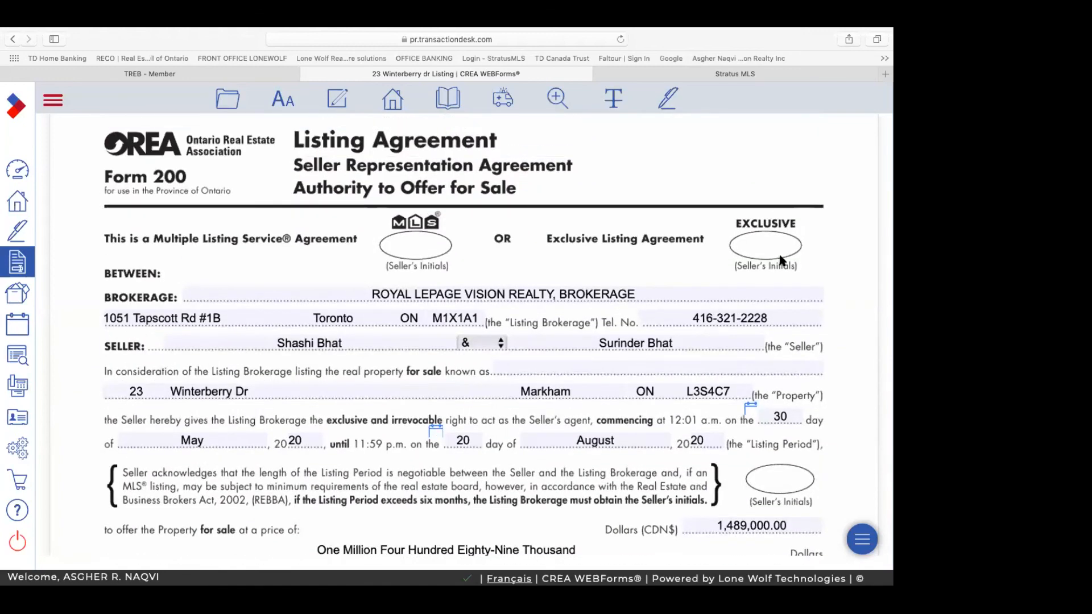
Step: Open the (Toronto) 290 - MLS Data Information Form from the Transaction Forms list
scroll(785, 259, "down", 3)
scroll(732, 288, "down", 1)
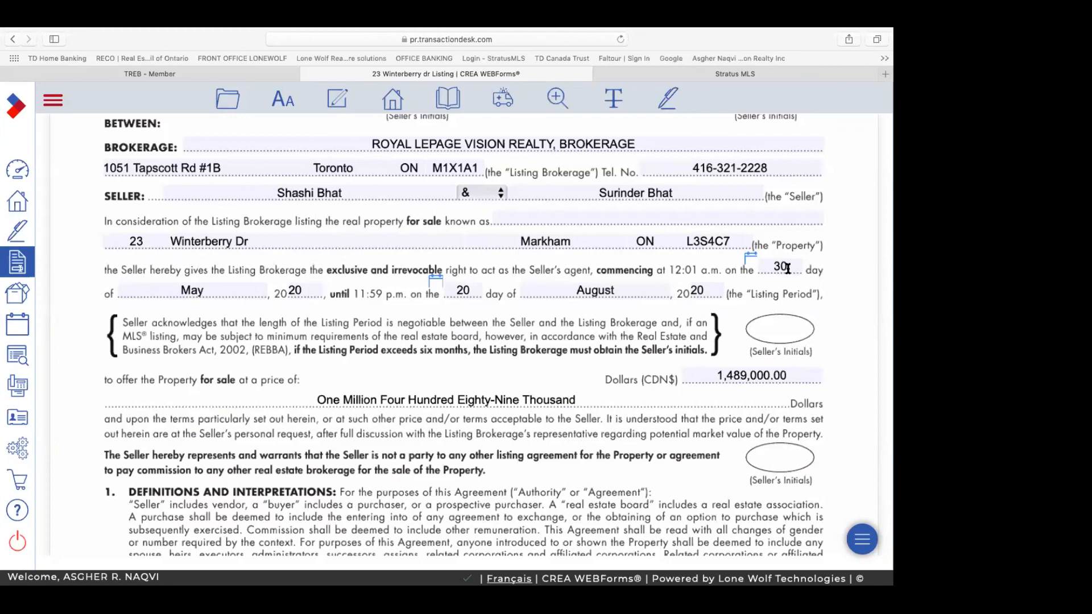
left_click(397, 102)
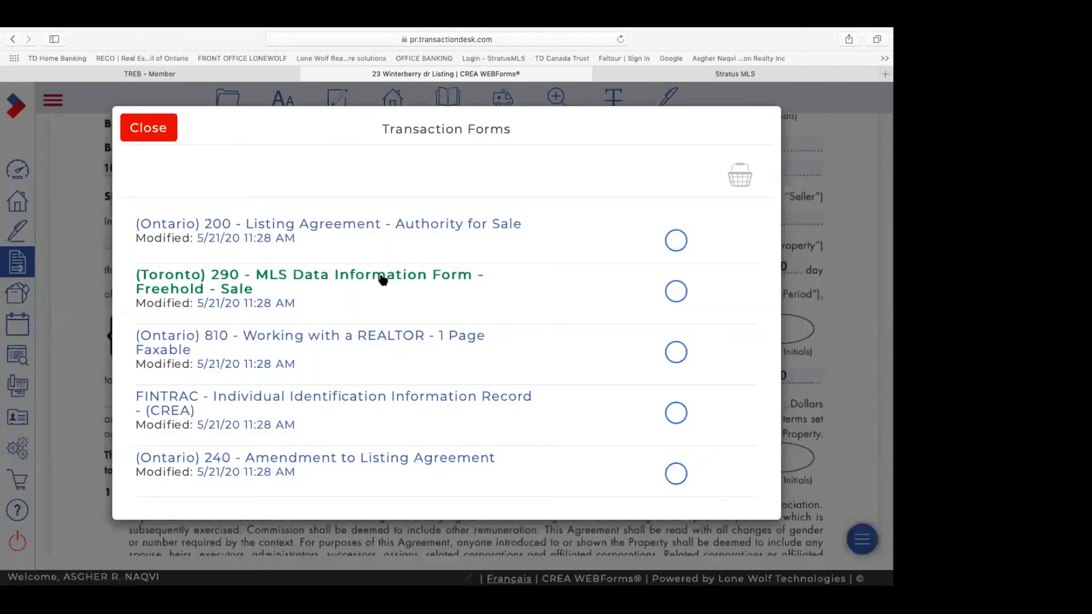
left_click(382, 279)
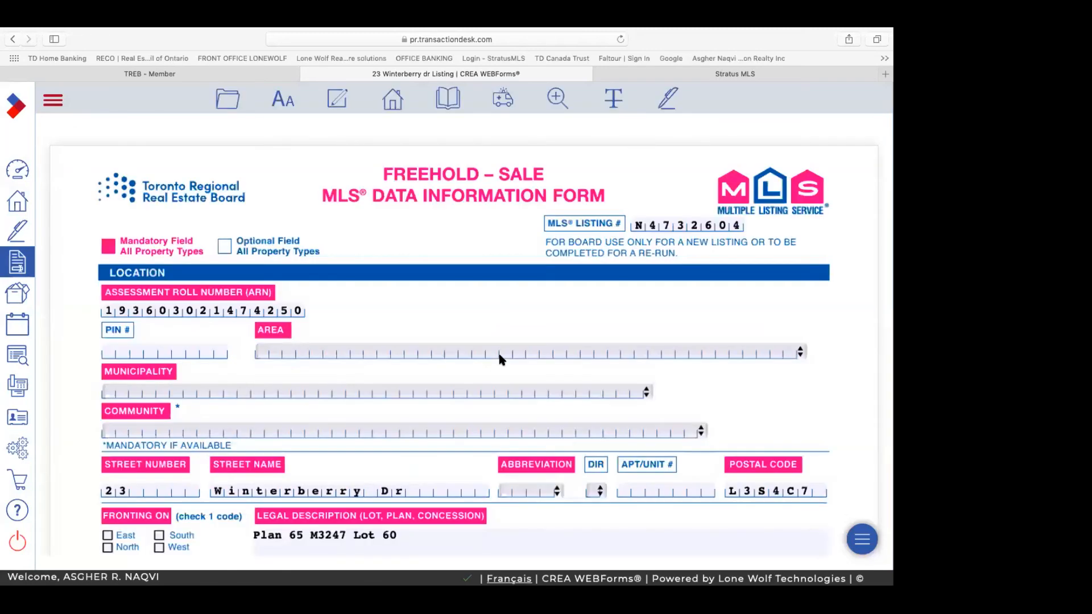
scroll(499, 354, "down", 3)
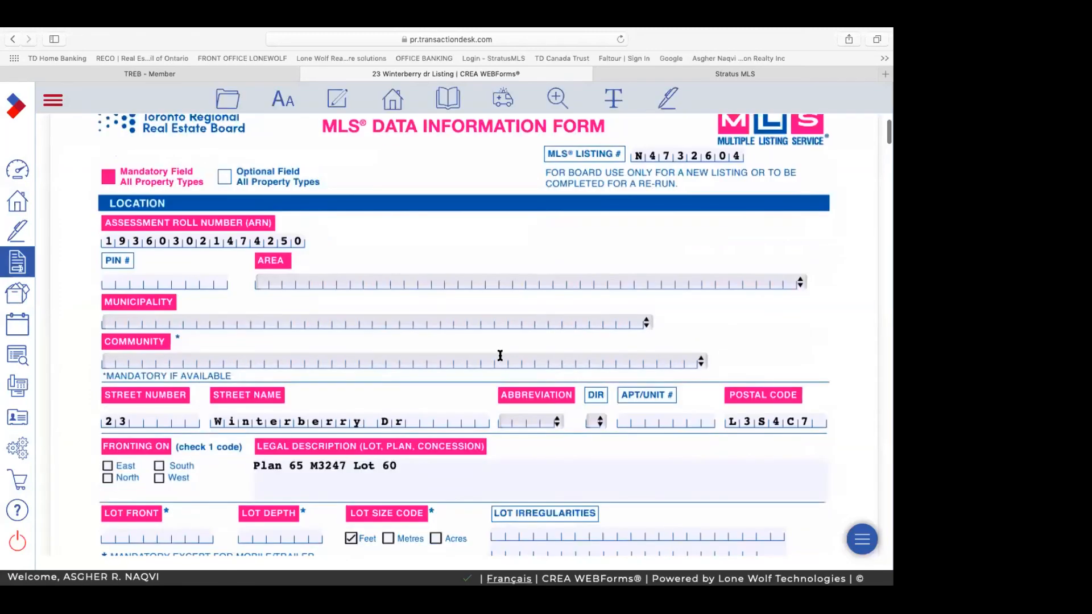
scroll(500, 355, "down", 10)
scroll(501, 355, "down", 12)
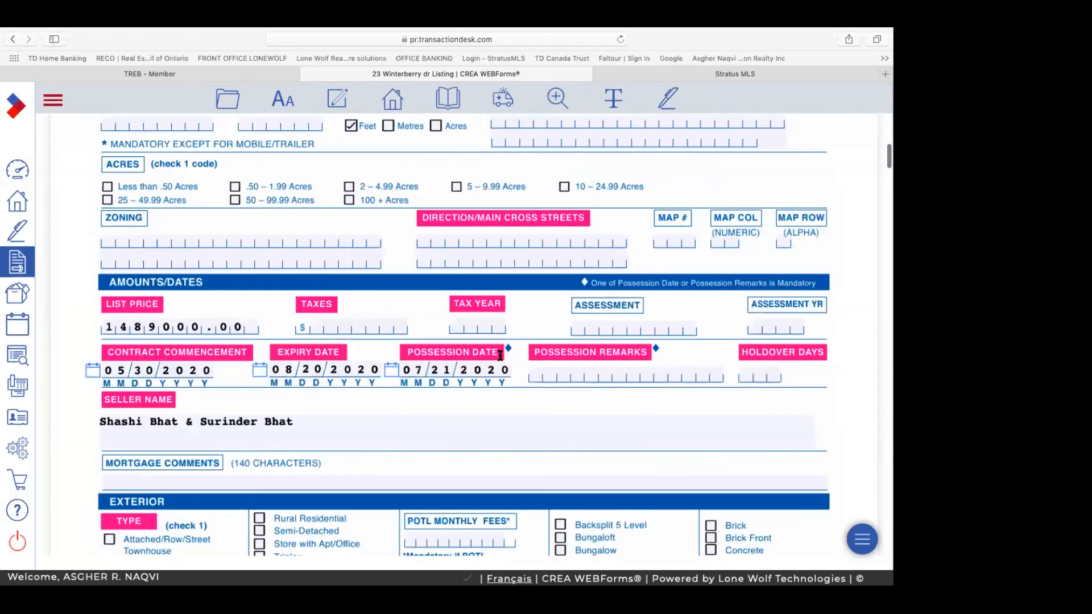
scroll(501, 359, "down", 13)
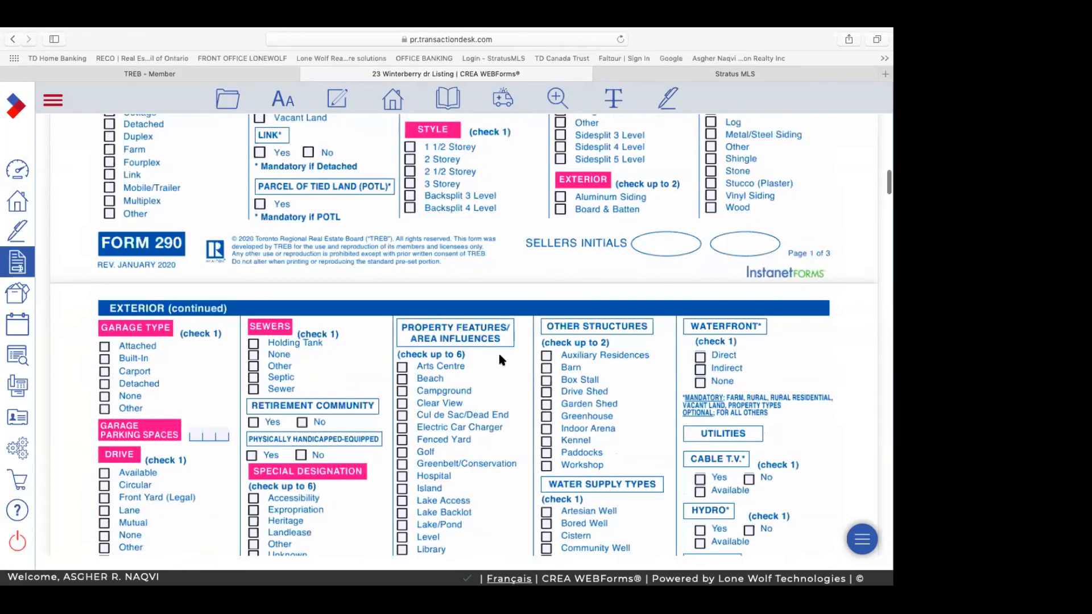
scroll(501, 360, "down", 4)
scroll(500, 359, "down", 16)
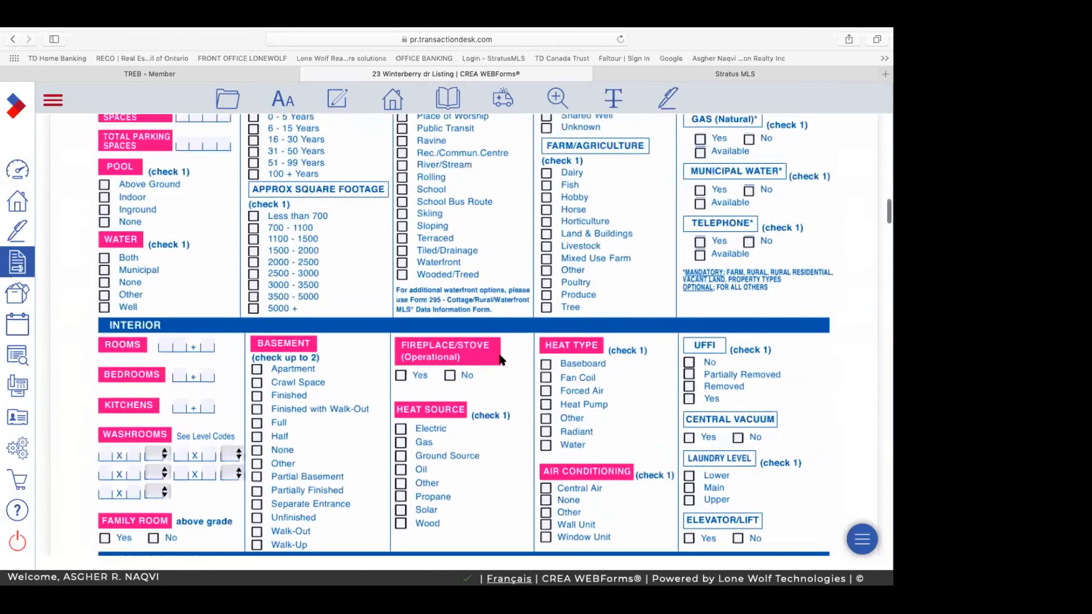
scroll(501, 359, "down", 12)
scroll(500, 356, "down", 7)
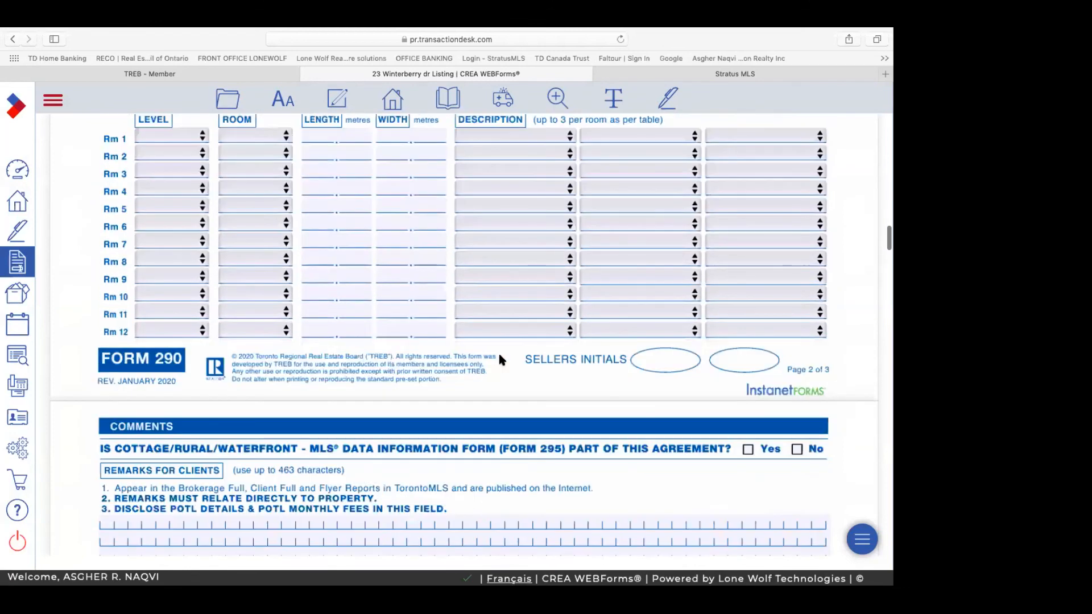
scroll(500, 355, "down", 9)
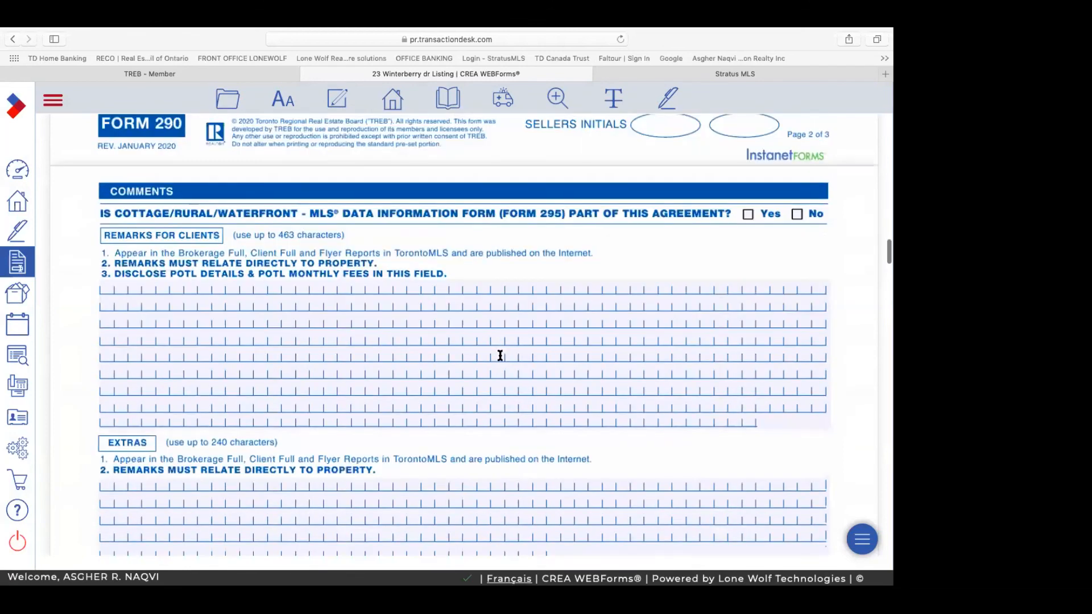
scroll(500, 356, "up", 20)
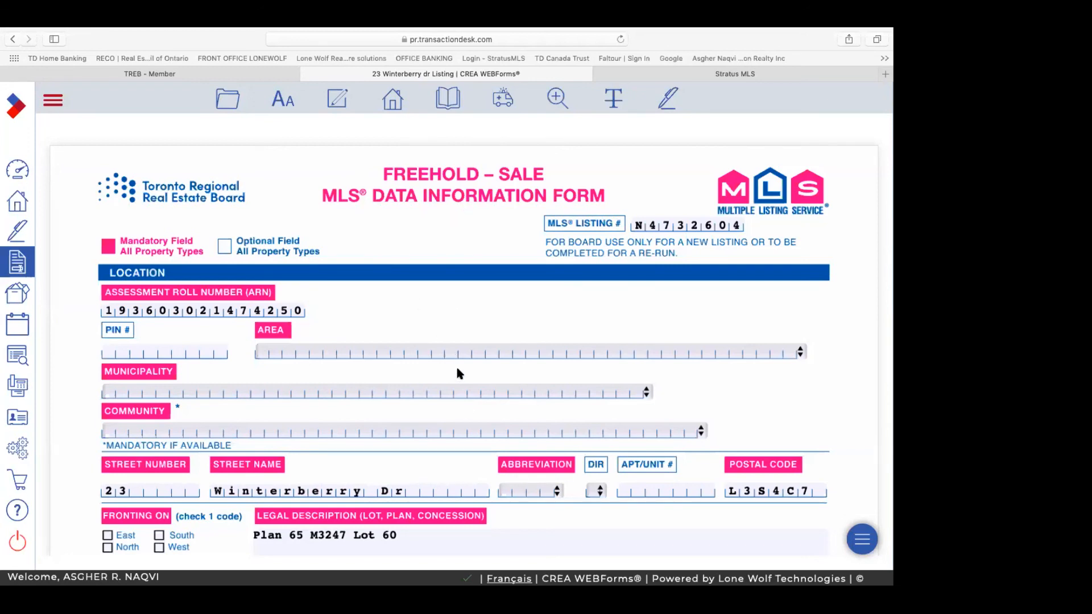
scroll(458, 373, "down", 3)
scroll(459, 372, "down", 4)
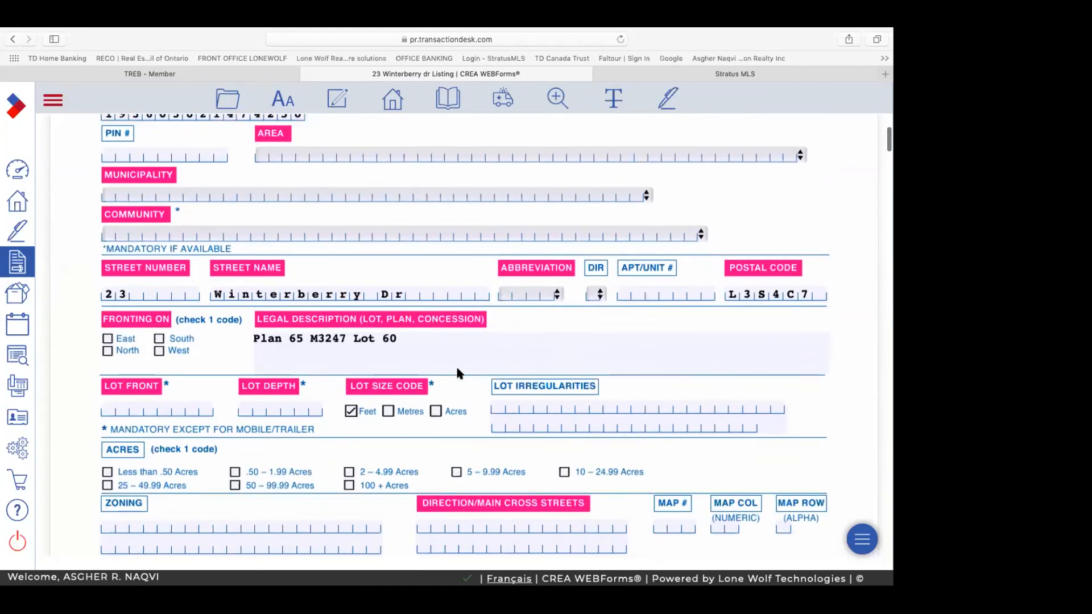
scroll(458, 373, "up", 3)
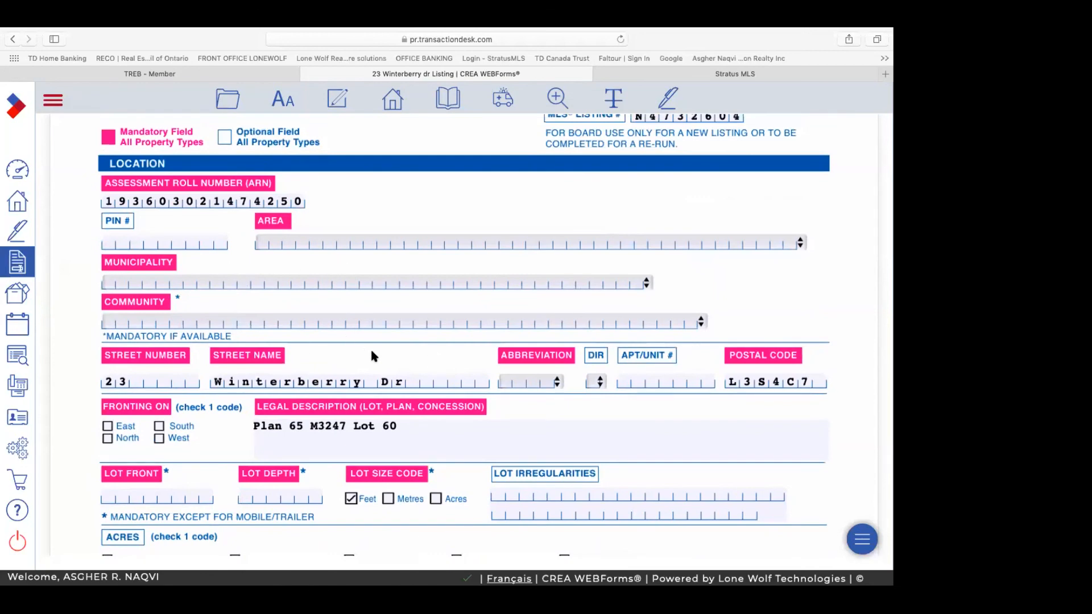
scroll(371, 356, "down", 5)
scroll(286, 292, "down", 1)
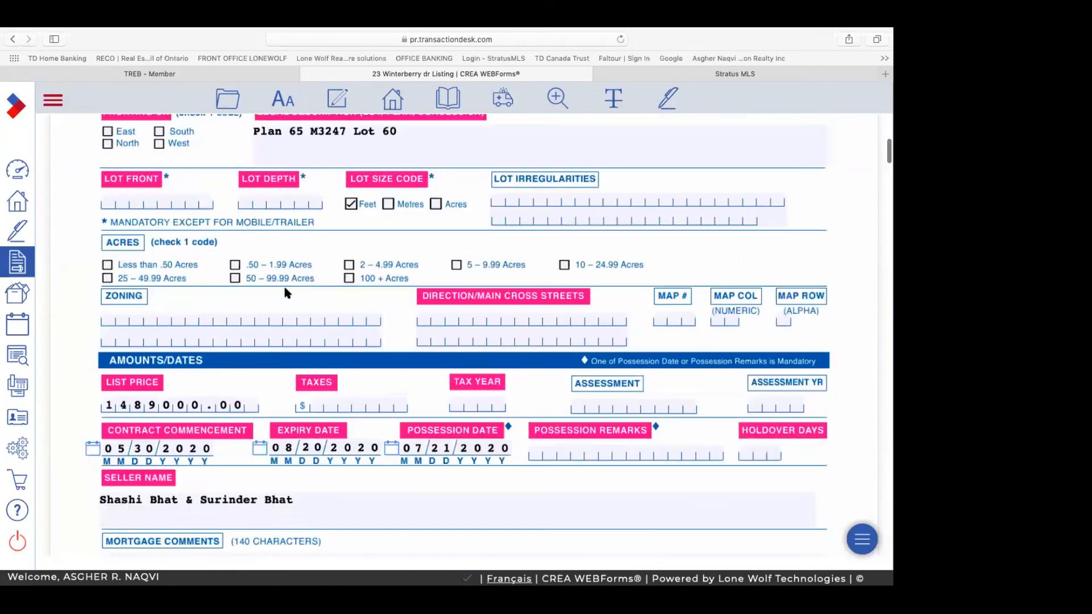
scroll(284, 291, "down", 3)
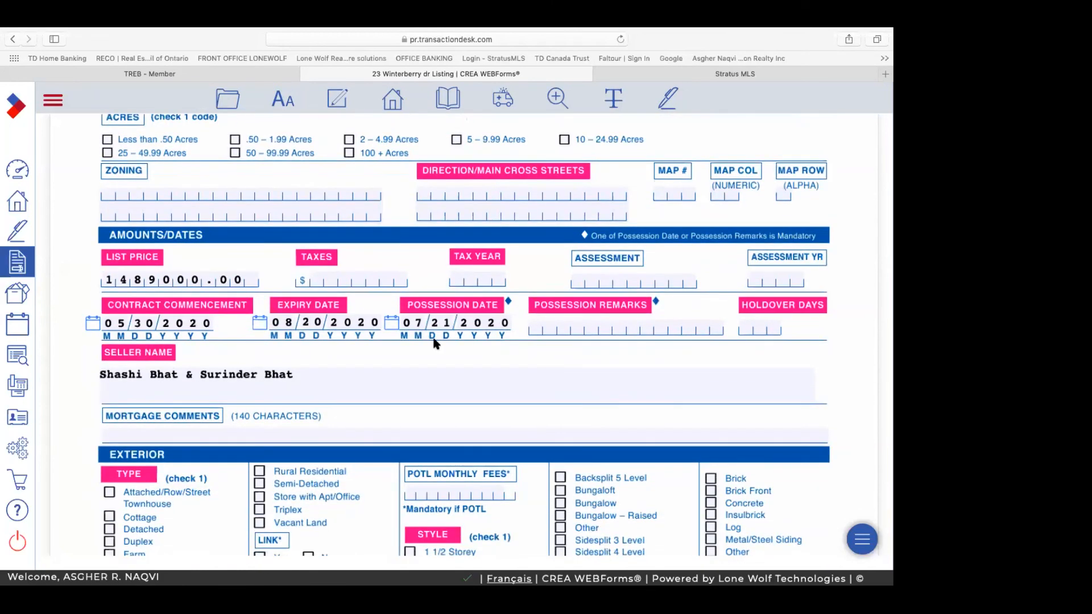
scroll(434, 343, "down", 3)
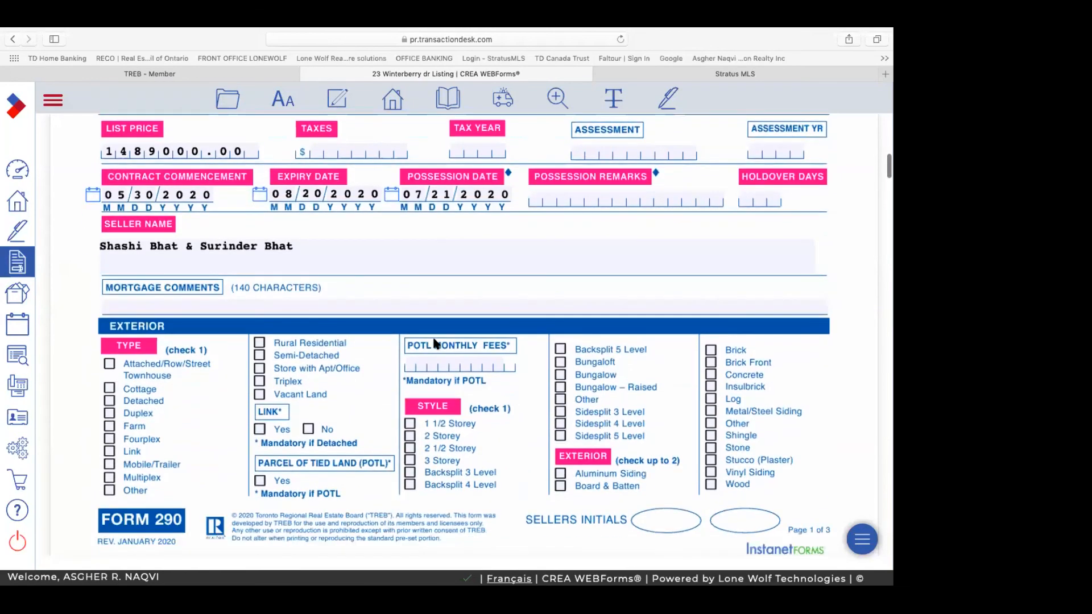
scroll(159, 308, "down", 2)
scroll(140, 199, "down", 2)
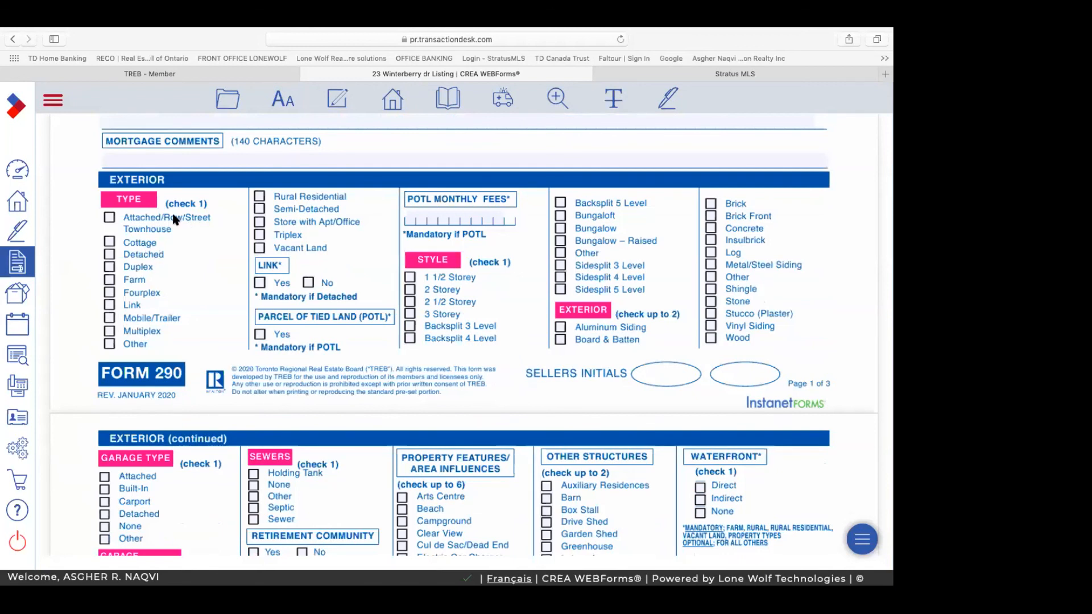
Step: Toggle the Cottage and Vacant Land property-type marks, leaving Cottage cleared
left_click(109, 242)
left_click(262, 249)
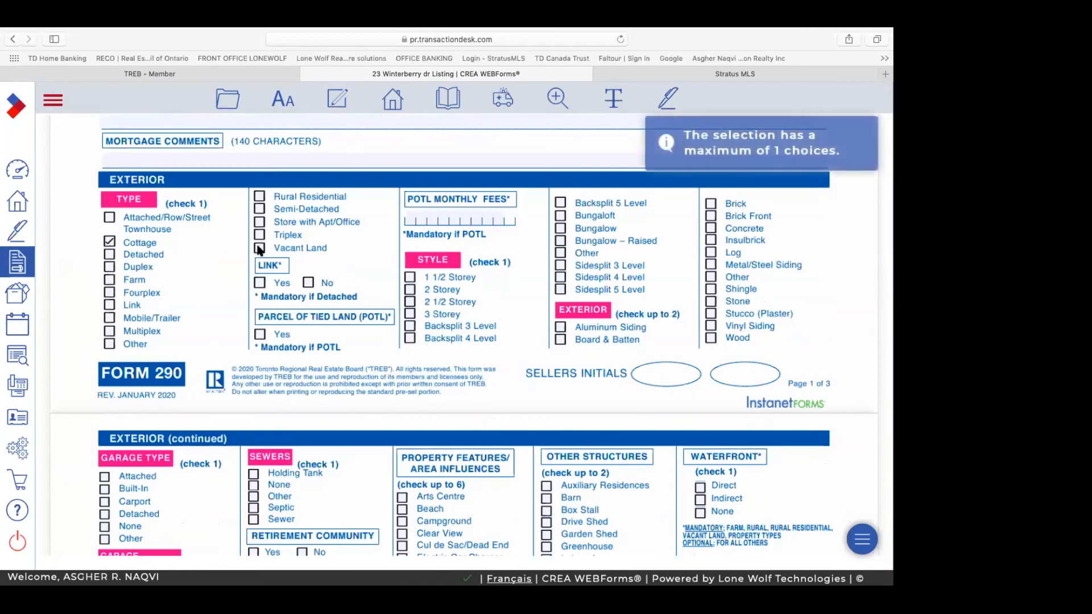
left_click(124, 242)
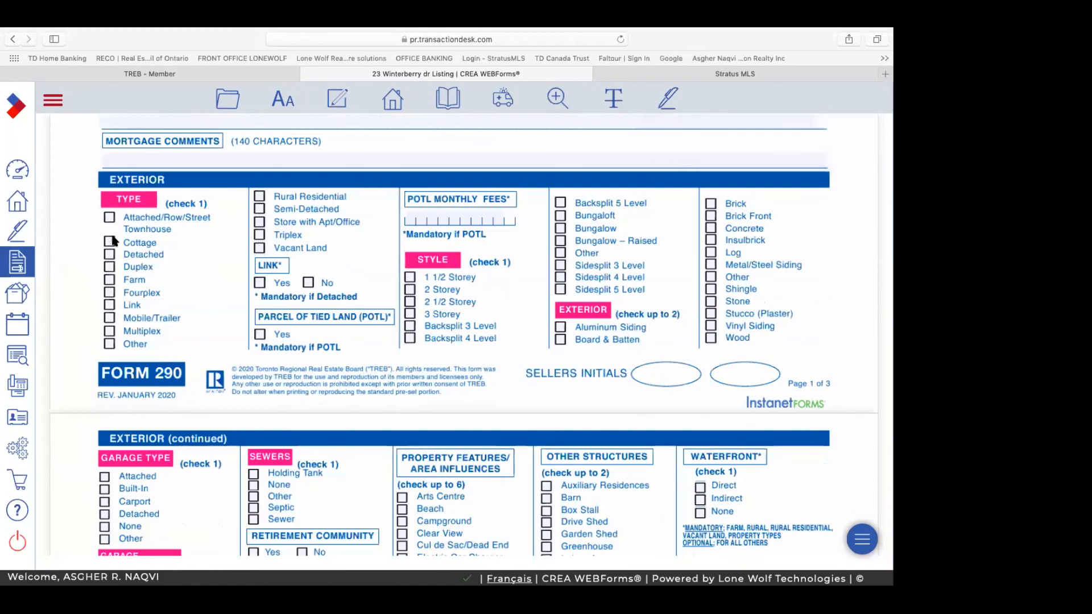
scroll(485, 347, "down", 3)
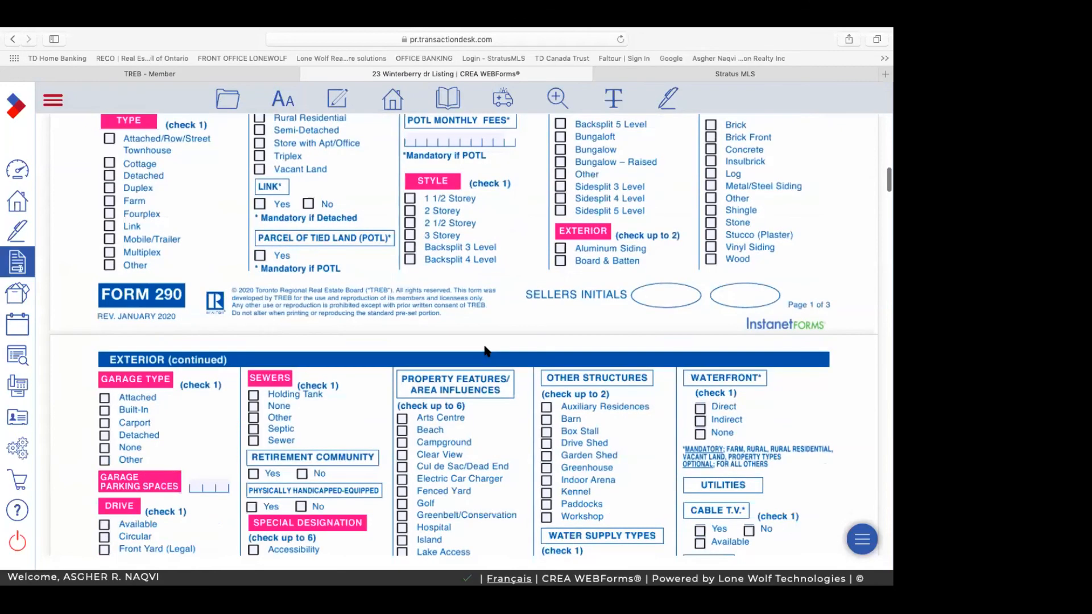
scroll(486, 352, "down", 4)
scroll(486, 350, "down", 10)
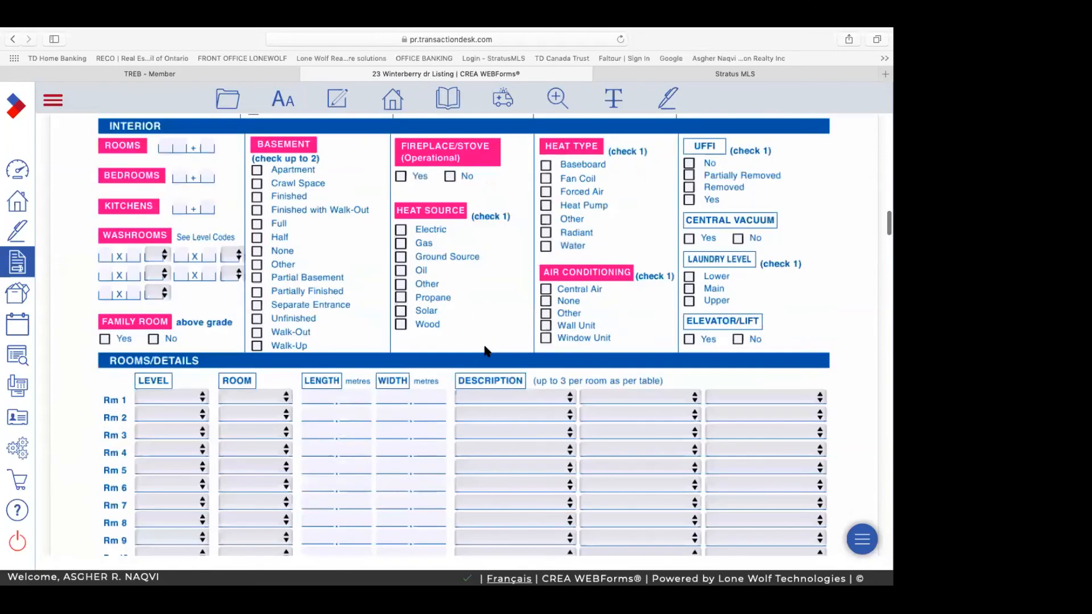
scroll(487, 350, "down", 2)
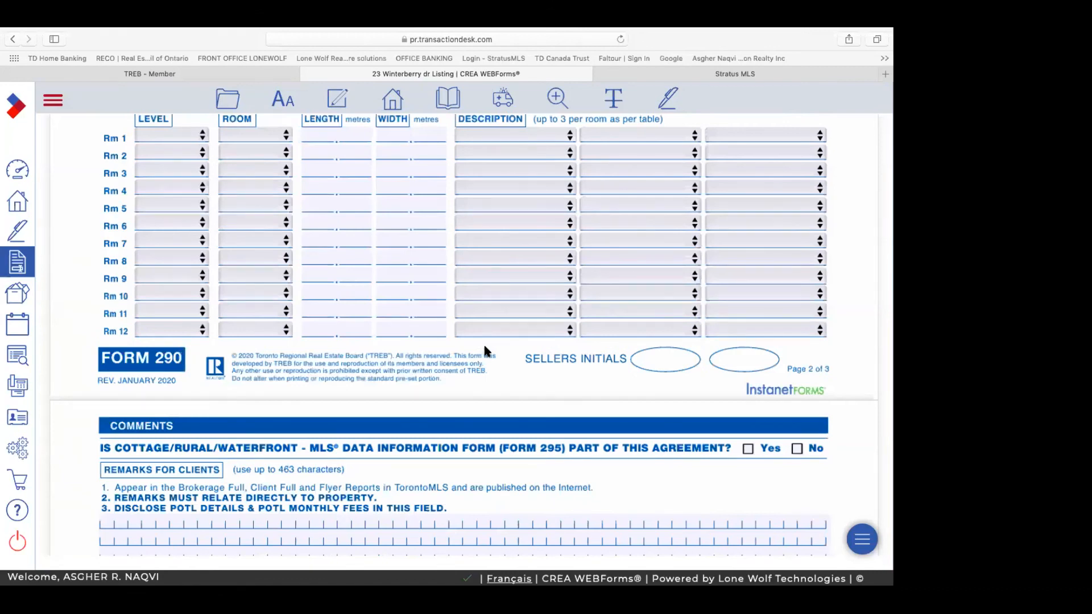
scroll(485, 348, "up", 3)
scroll(485, 348, "up", 5)
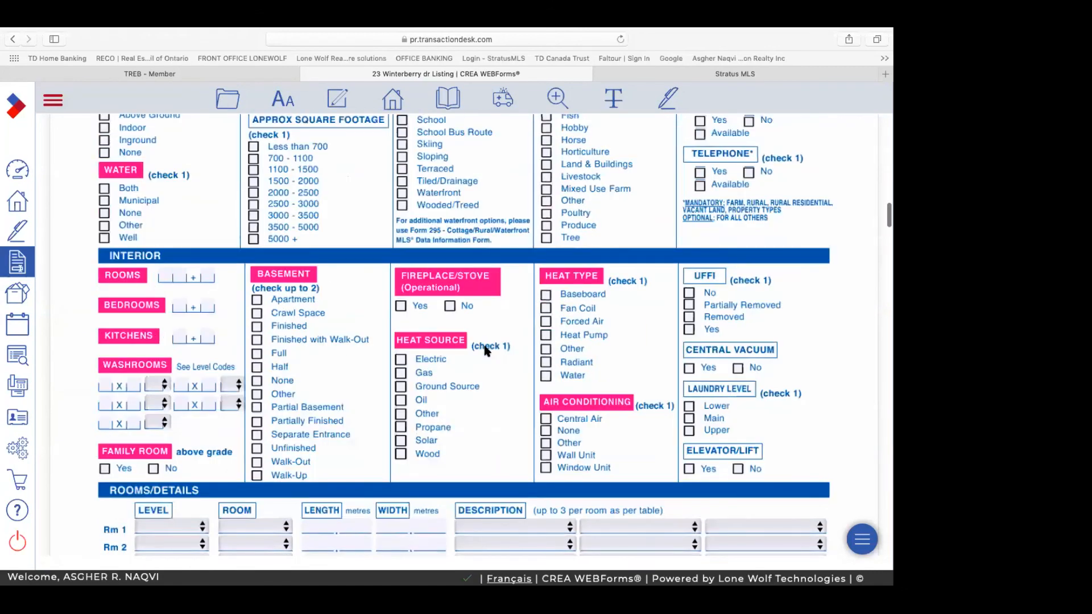
scroll(486, 351, "up", 5)
scroll(486, 351, "up", 3)
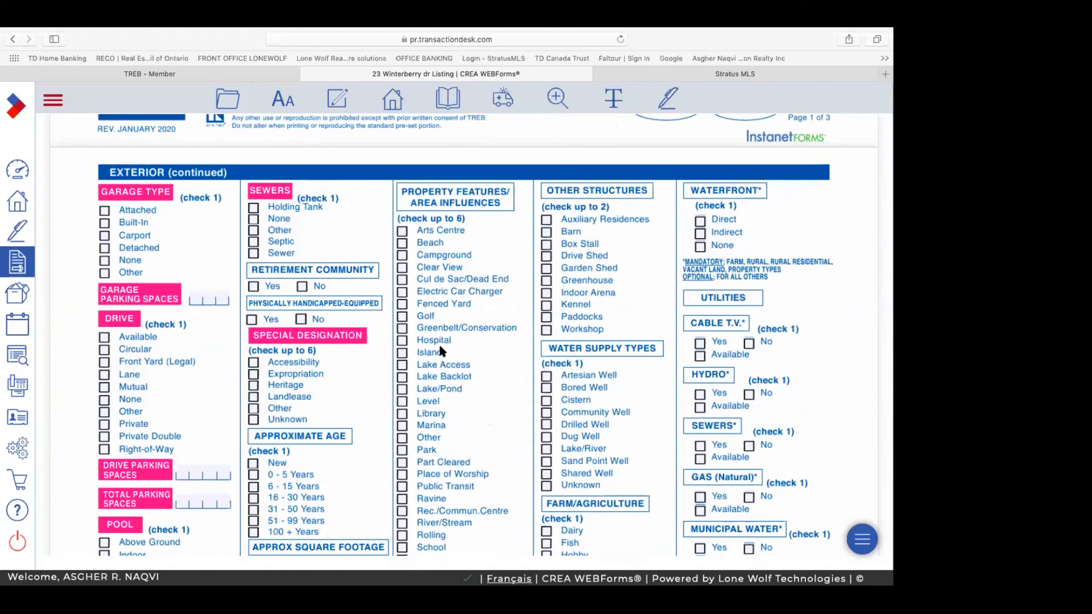
scroll(442, 351, "up", 3)
scroll(442, 351, "up", 15)
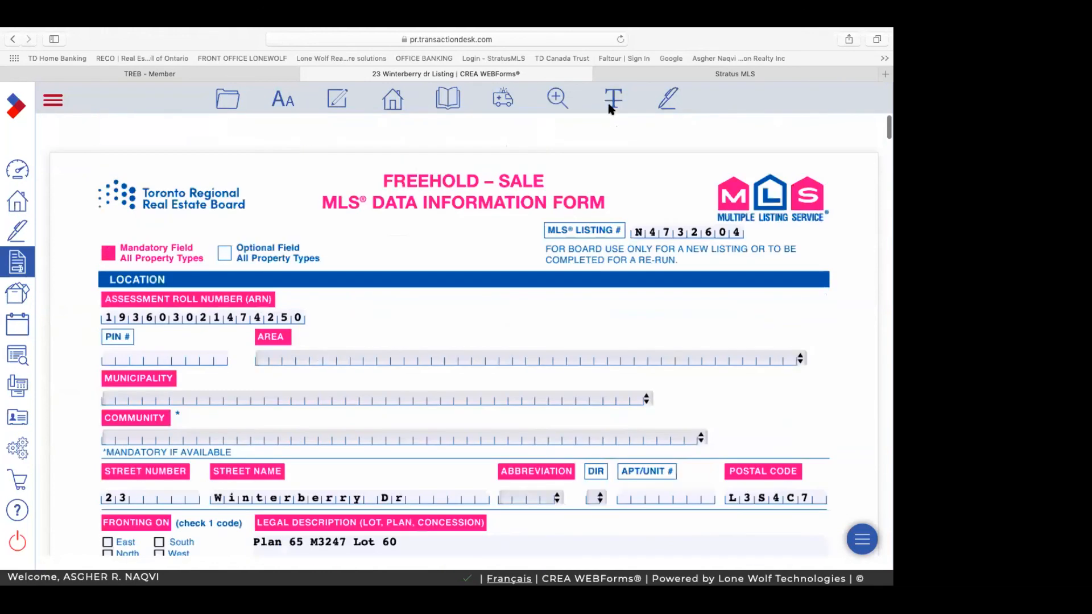
left_click(627, 94)
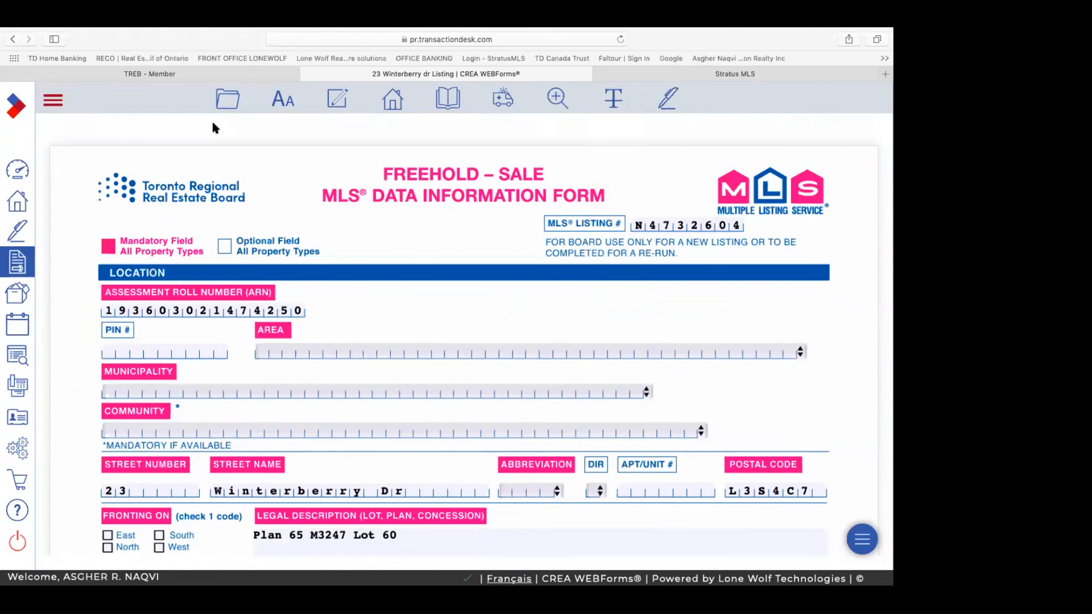
left_click(624, 78)
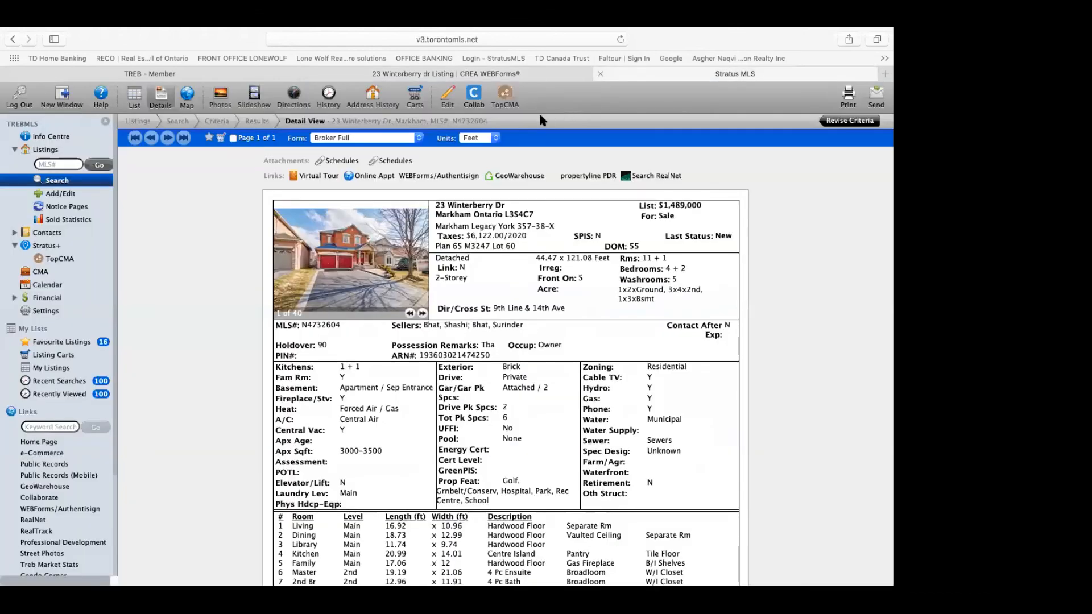
left_click(519, 178)
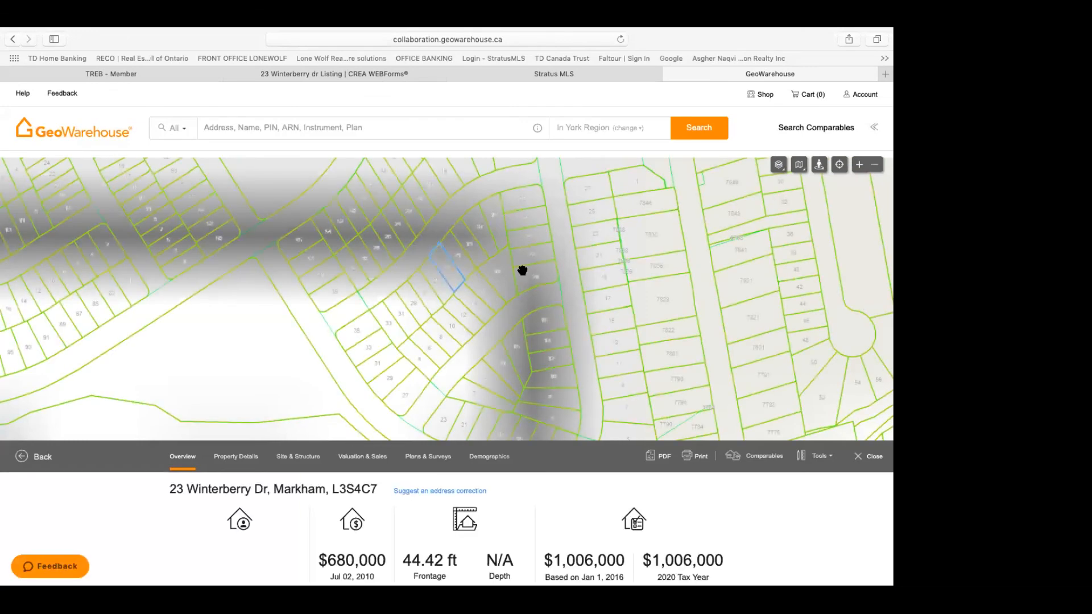
Step: Review the GeoWarehouse report's site, assessment and sales history sections
scroll(529, 341, "down", 3)
scroll(527, 330, "down", 3)
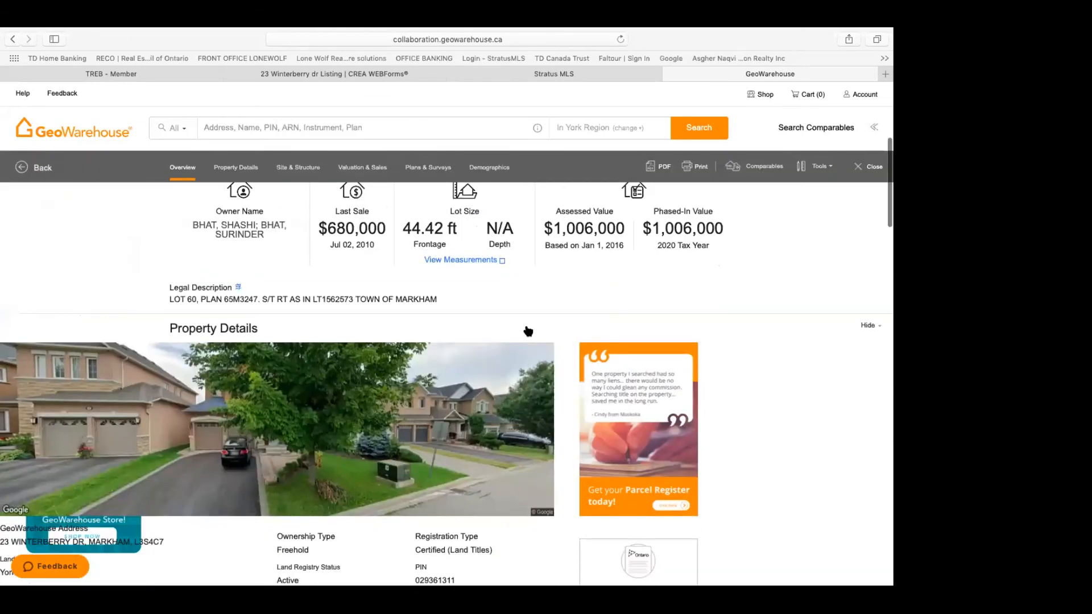
scroll(528, 332, "down", 3)
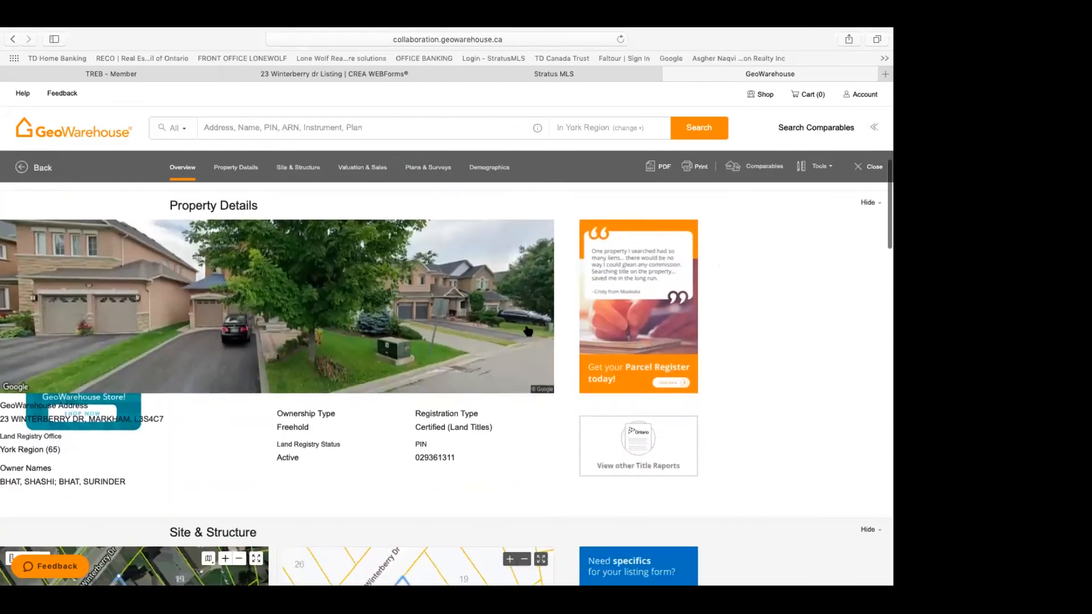
scroll(529, 330, "down", 3)
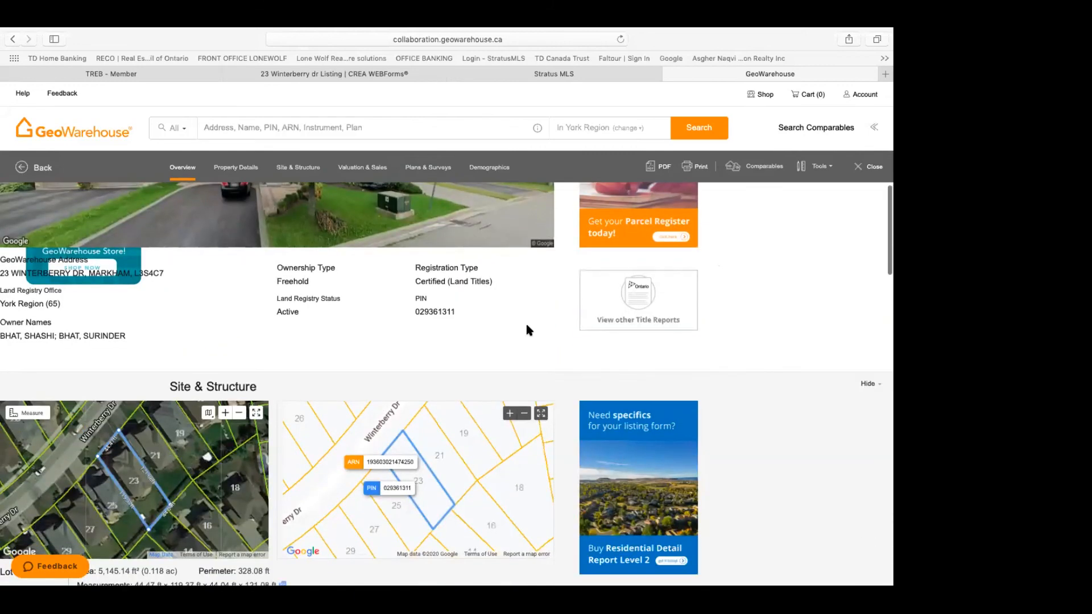
scroll(526, 331, "down", 1)
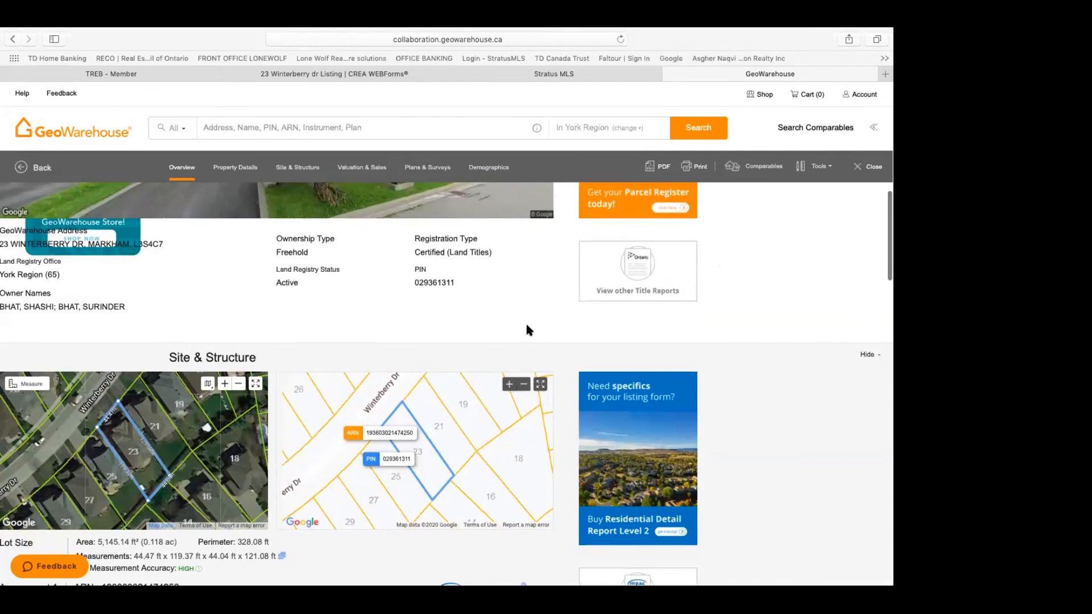
scroll(529, 330, "down", 3)
scroll(527, 326, "down", 1)
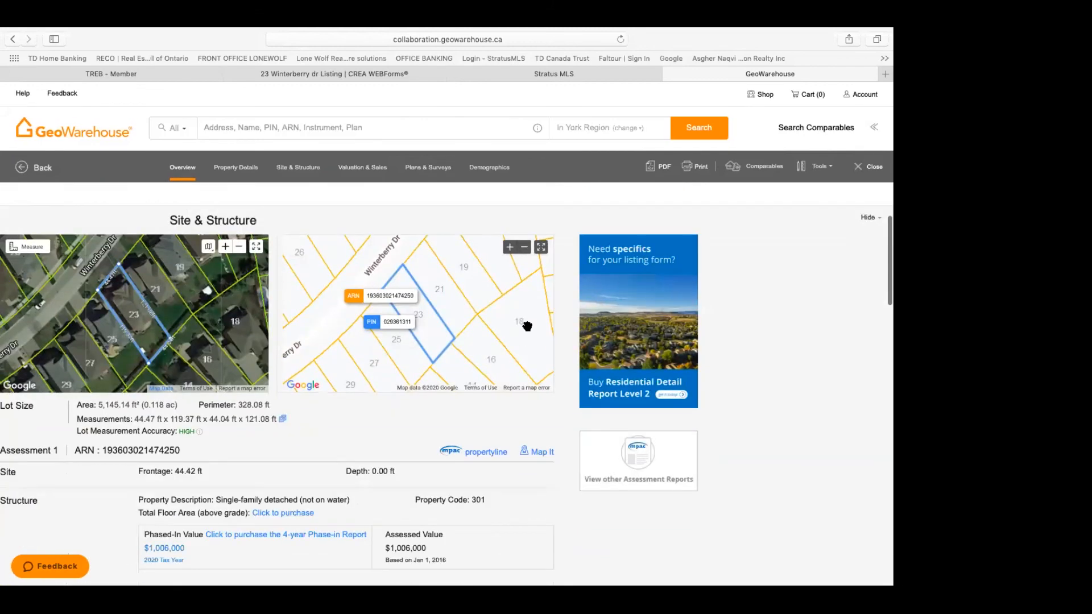
scroll(527, 326, "up", 3)
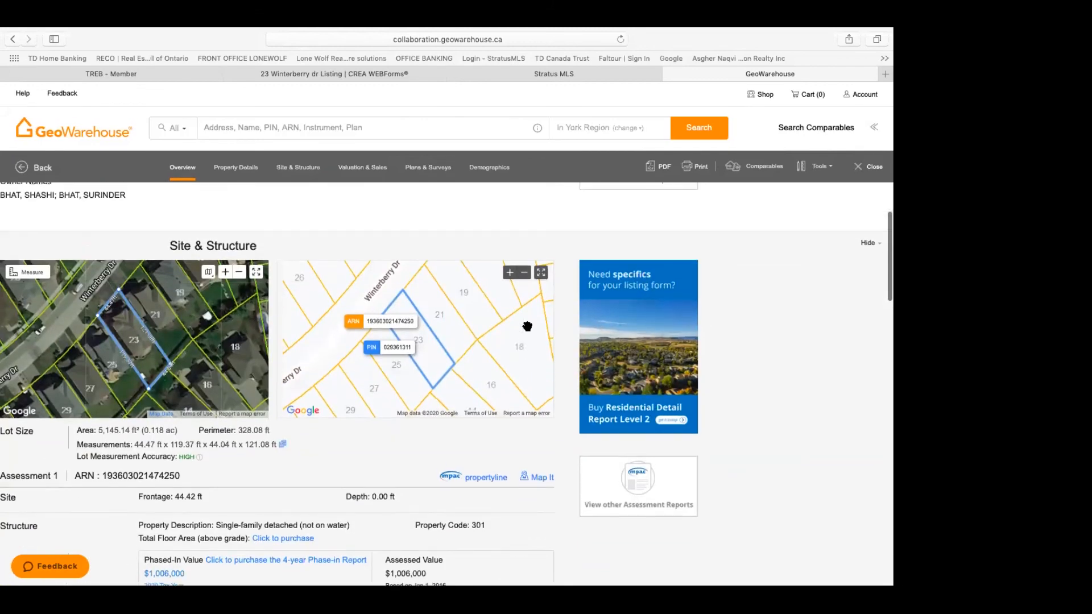
scroll(528, 330, "down", 8)
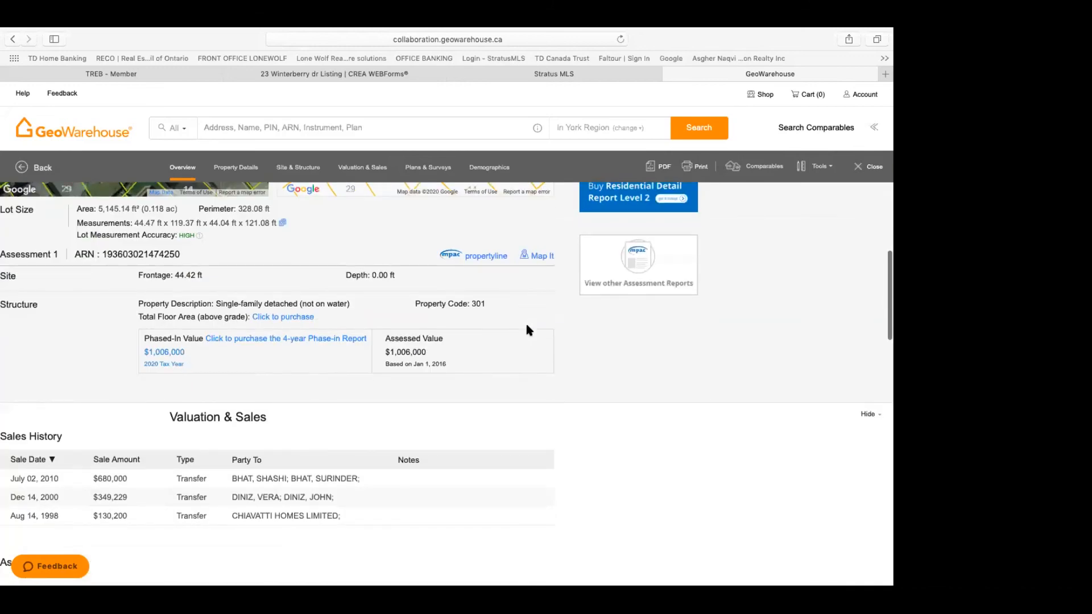
scroll(528, 330, "down", 2)
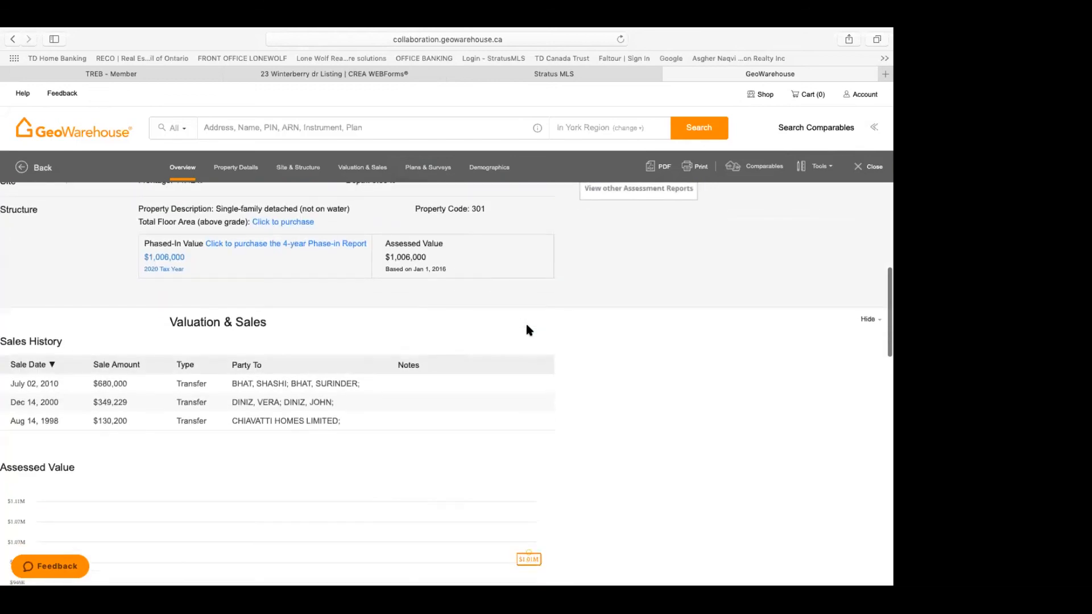
scroll(528, 331, "down", 2)
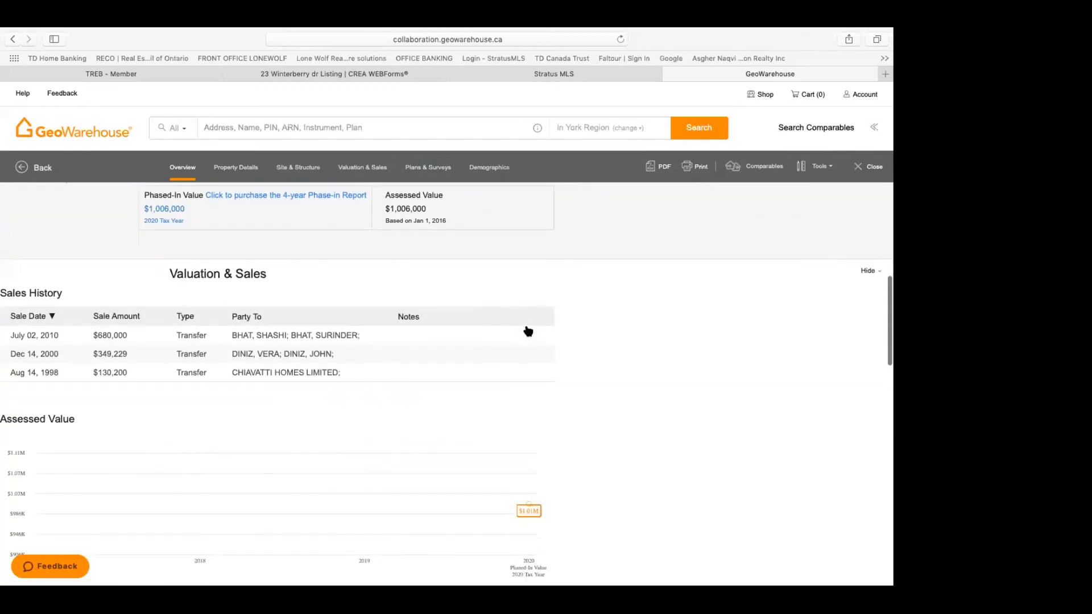
scroll(527, 330, "down", 3)
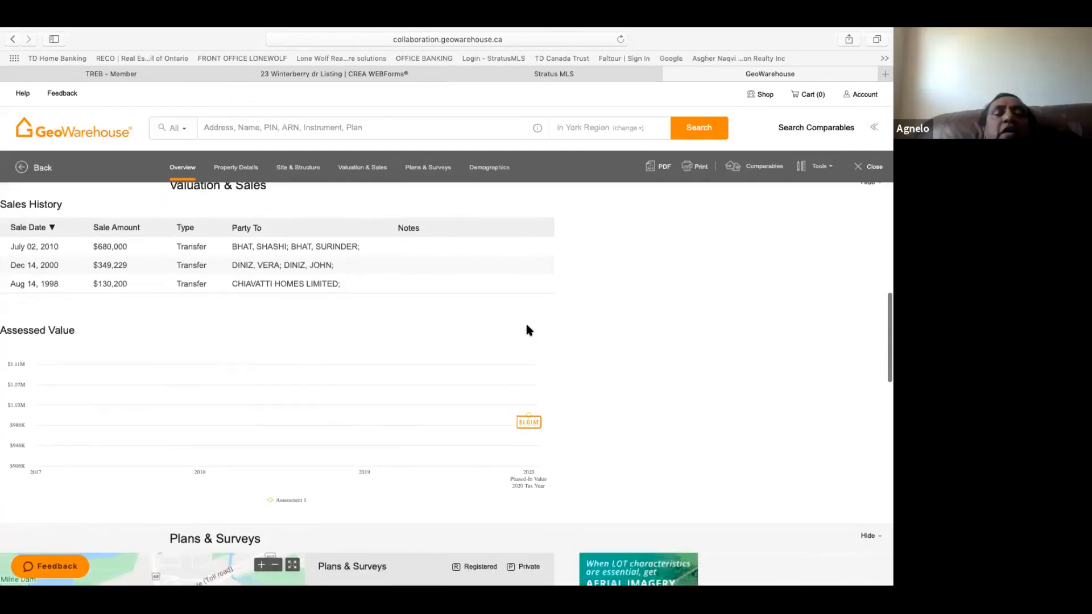
scroll(529, 330, "down", 2)
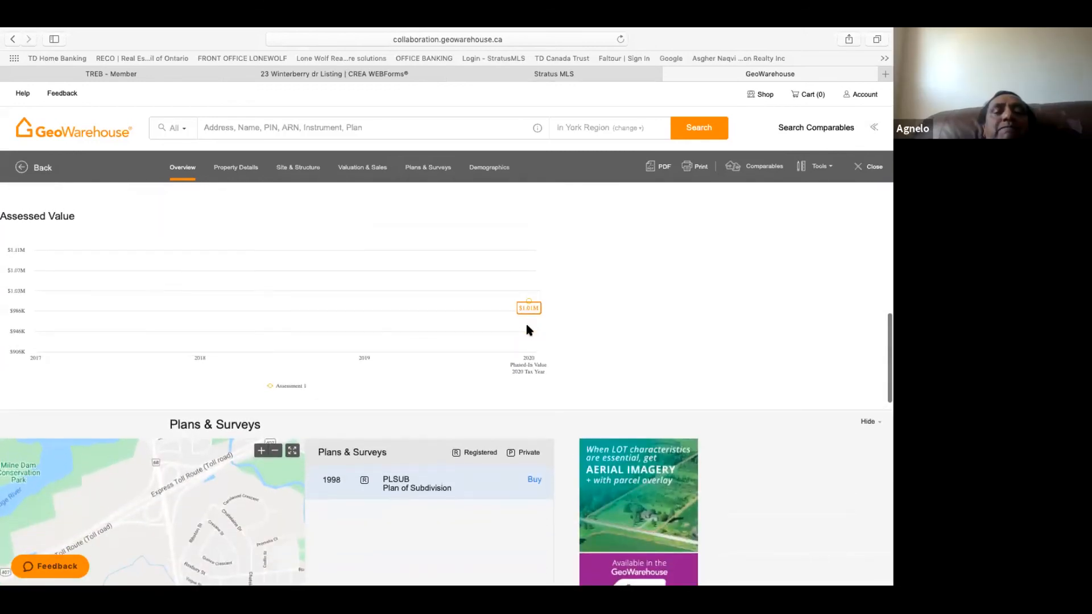
scroll(529, 330, "up", 6)
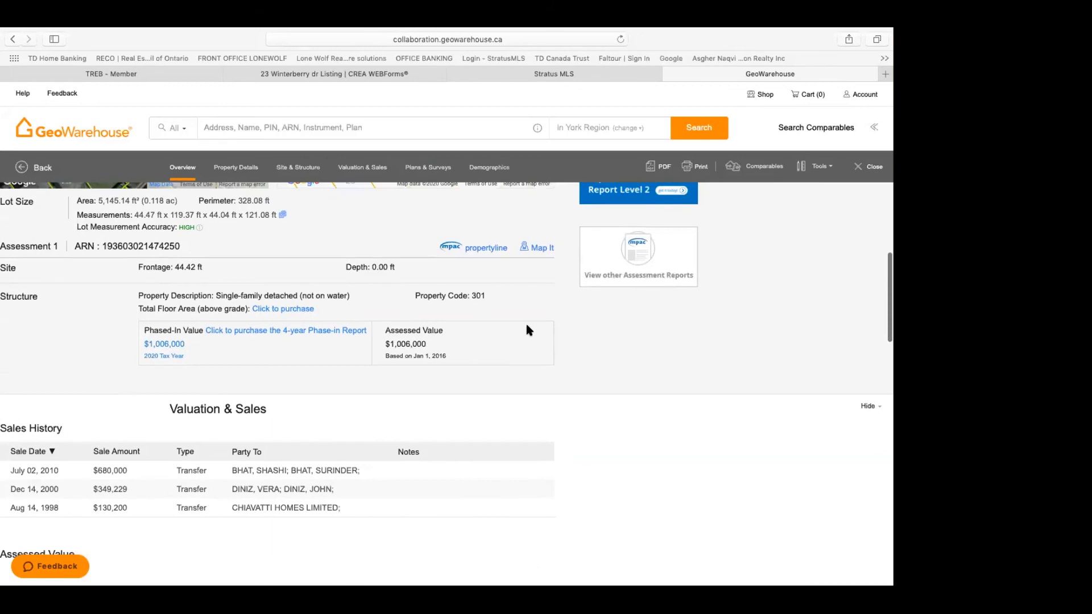
scroll(527, 326, "up", 1)
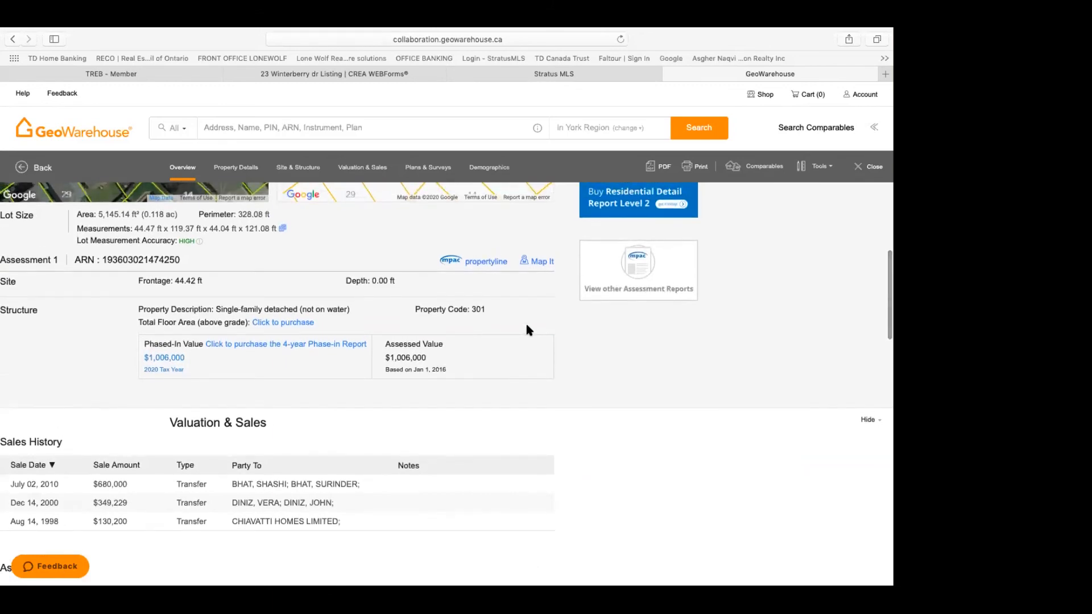
scroll(528, 330, "up", 2)
scroll(527, 326, "up", 1)
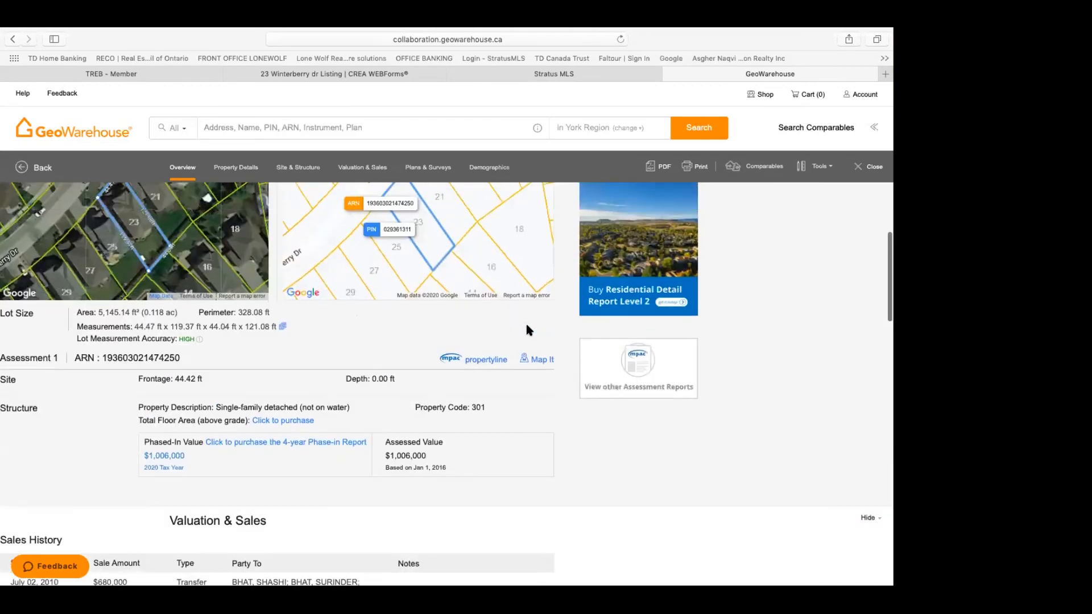
scroll(527, 326, "up", 2)
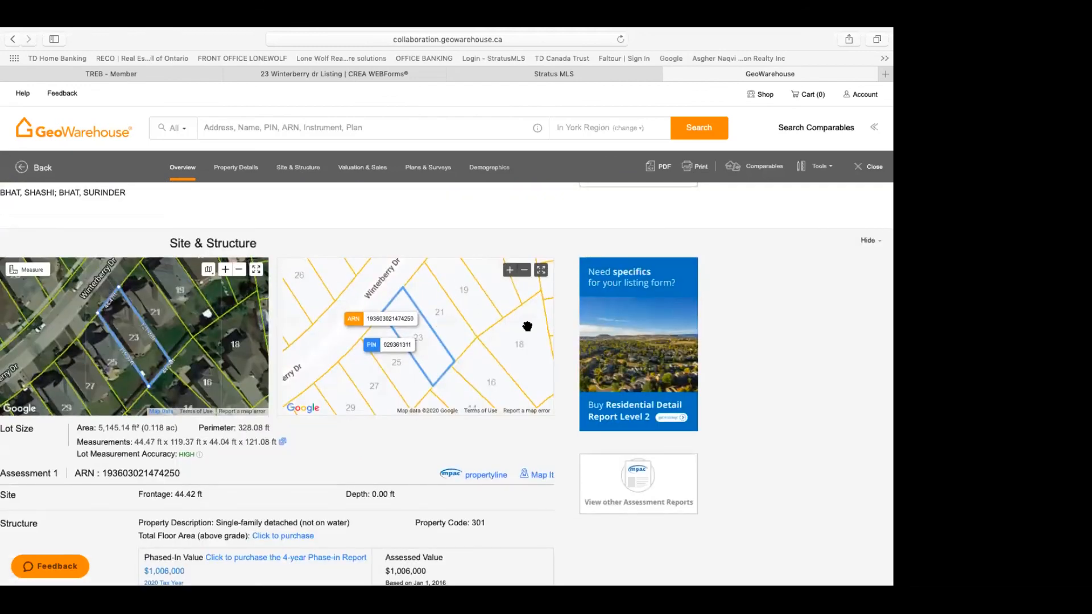
scroll(527, 326, "up", 5)
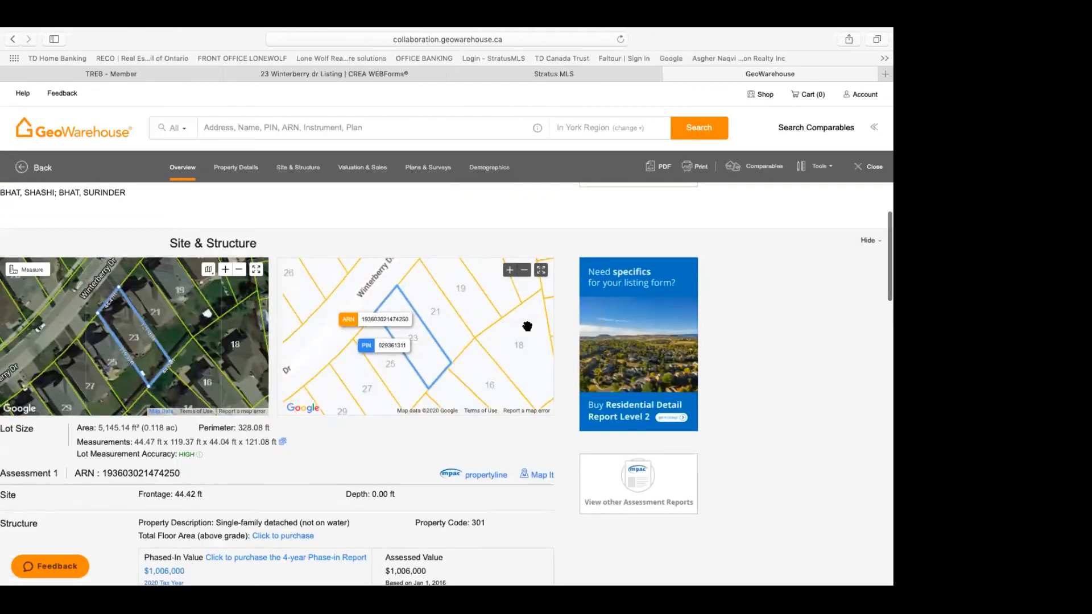
scroll(456, 216, "up", 2)
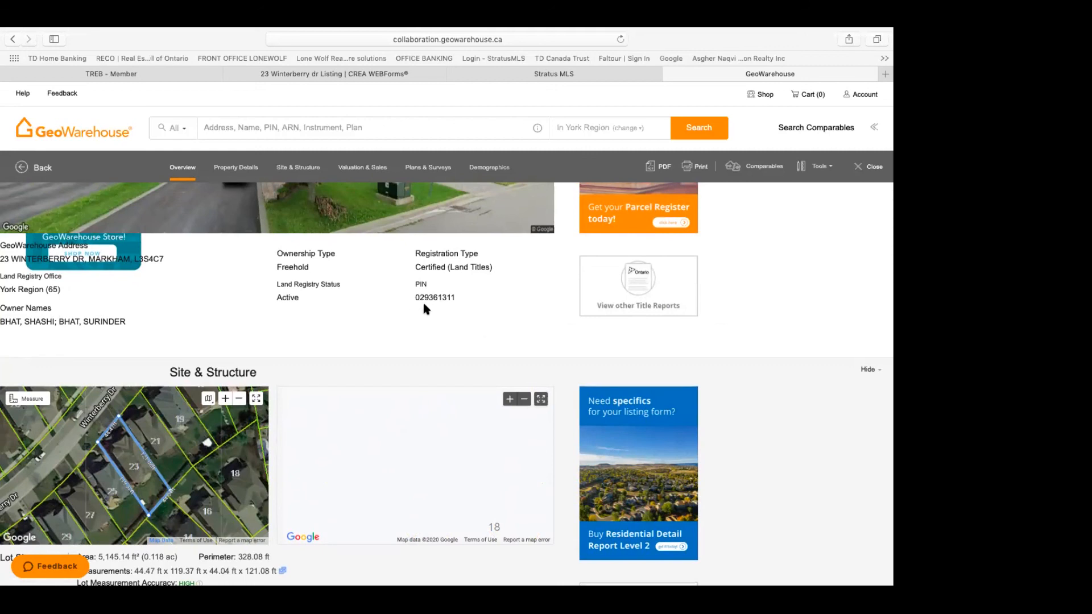
Step: Copy the property PIN 029361311 and return to the CREA WEBForms listing form
triple_click(454, 299)
right_click(454, 298)
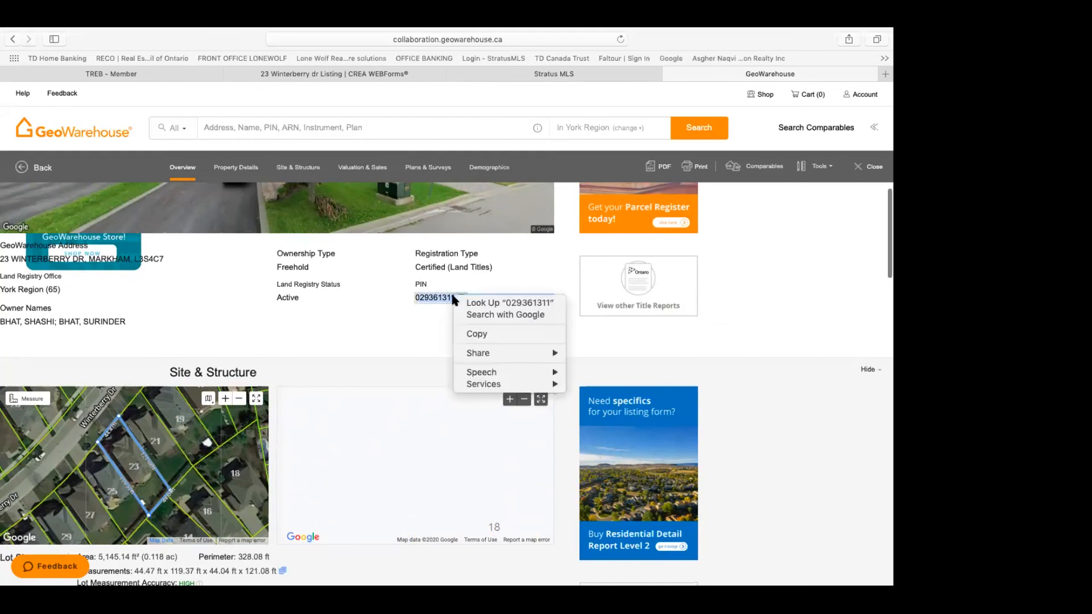
left_click(476, 335)
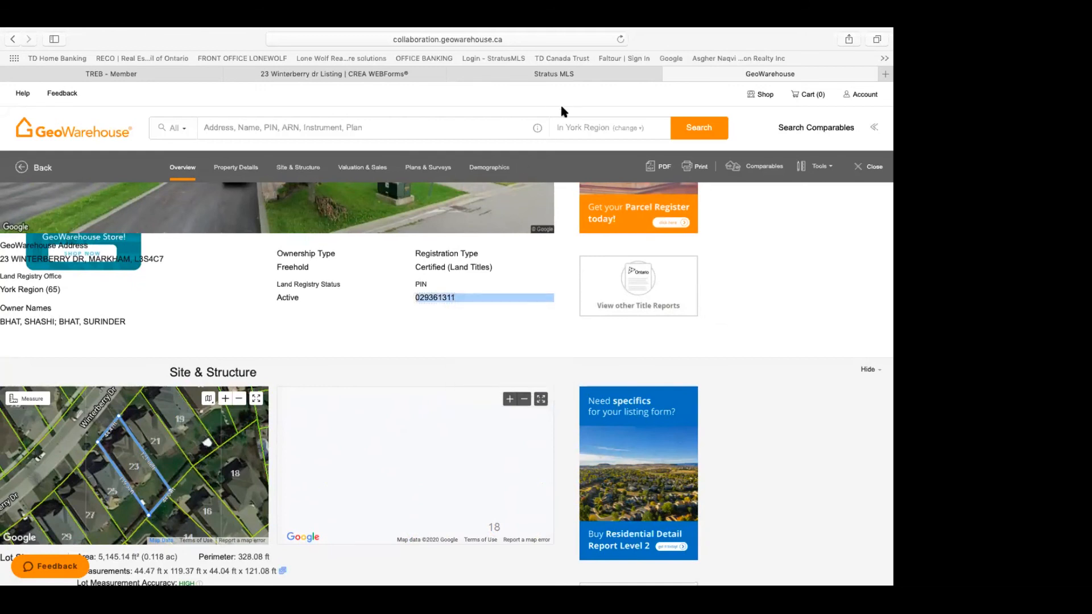
left_click(413, 79)
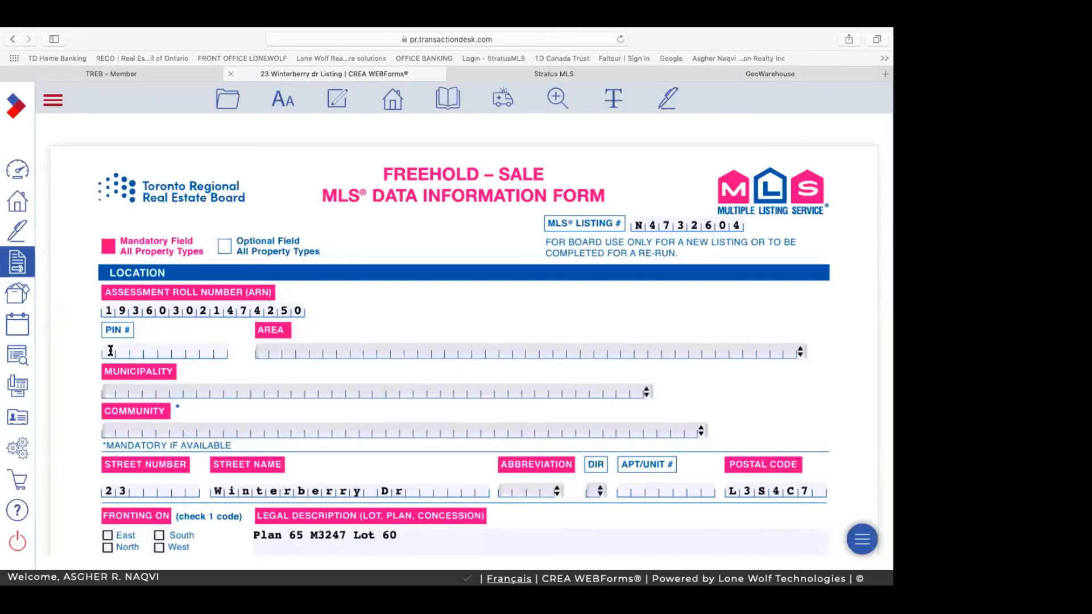
left_click(112, 351)
right_click(110, 351)
left_click(137, 380)
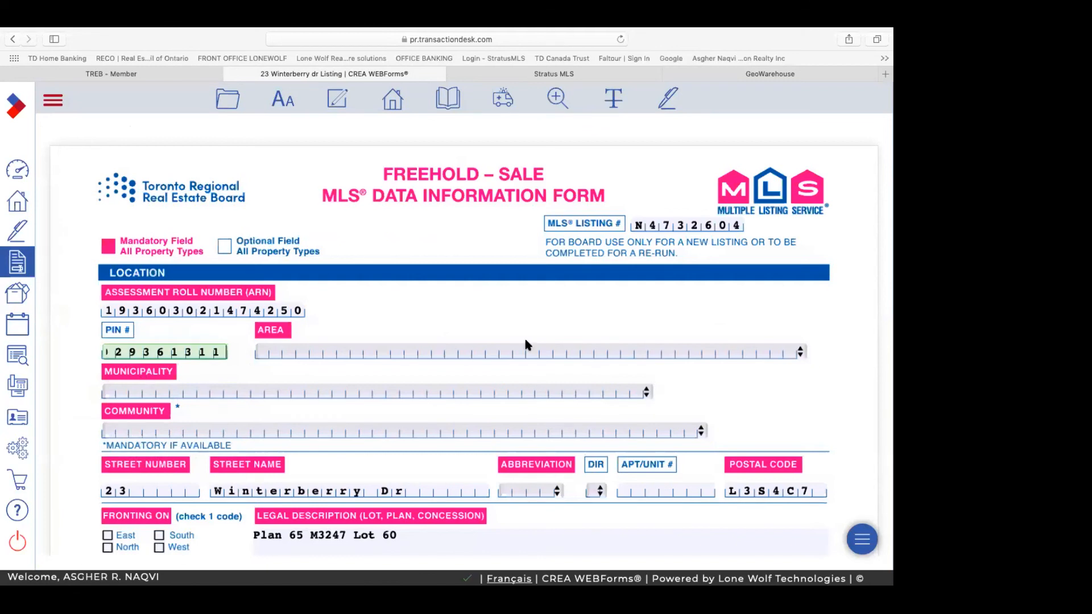
Step: Choose York as Area, Markham as Municipality and Legacy as Community
left_click(289, 352)
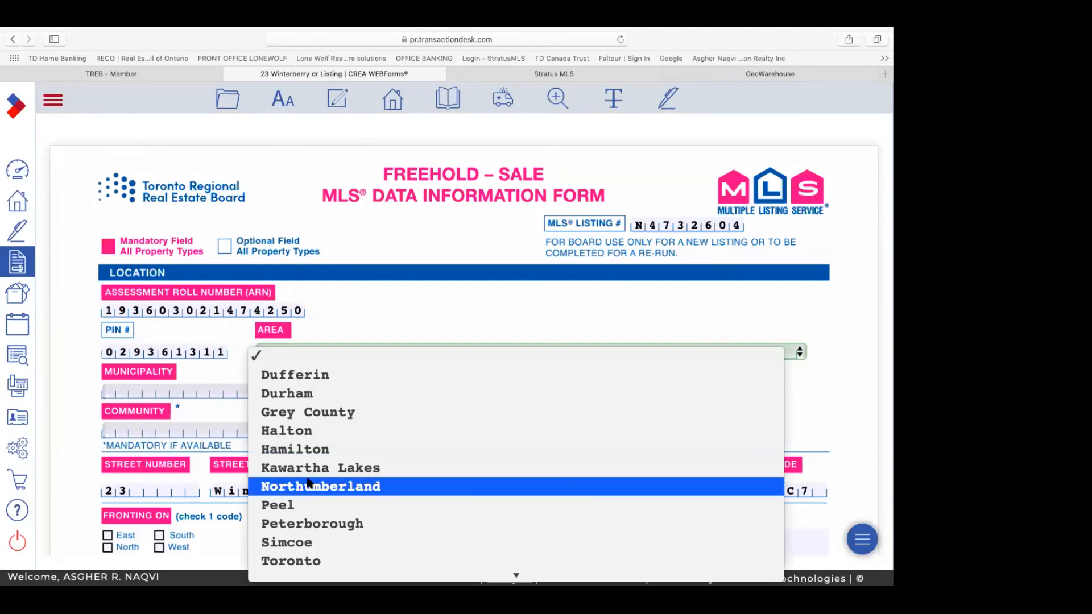
scroll(306, 478, "down", 5)
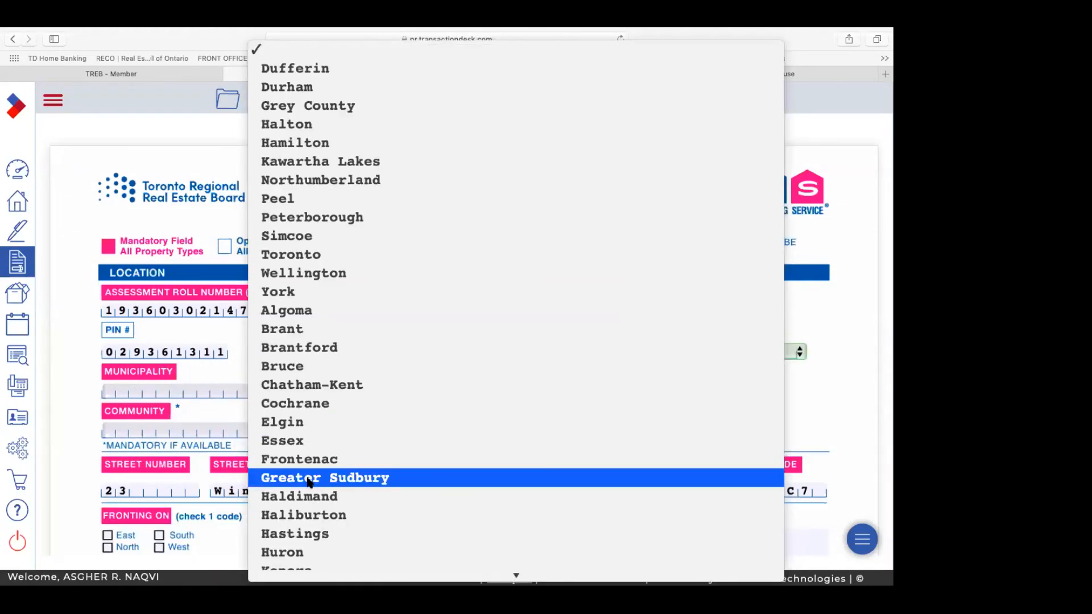
scroll(307, 482, "down", 5)
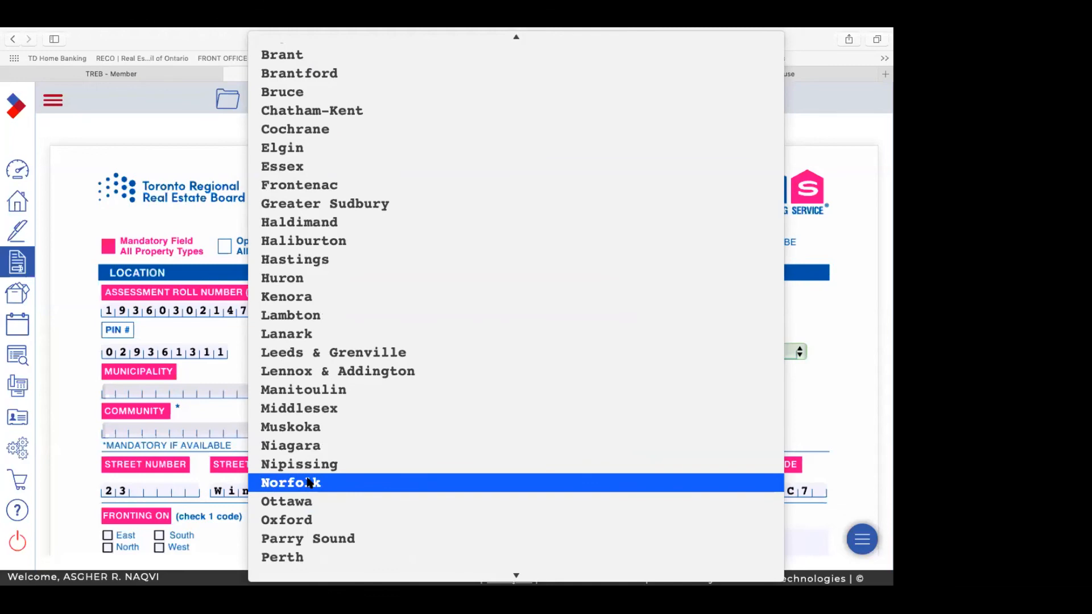
scroll(308, 482, "down", 8)
scroll(308, 482, "up", 10)
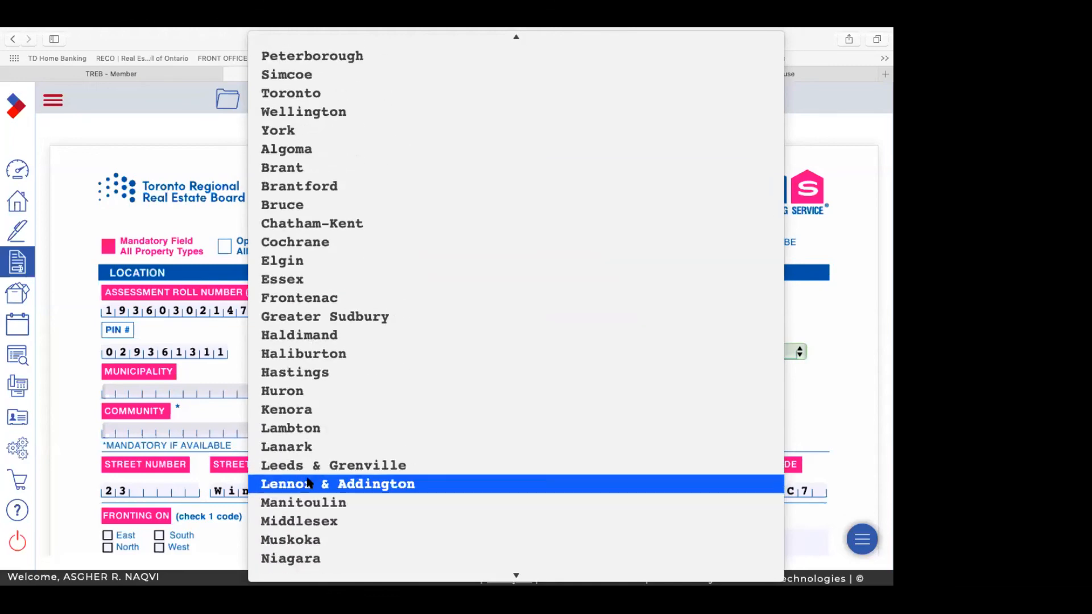
scroll(308, 482, "up", 3)
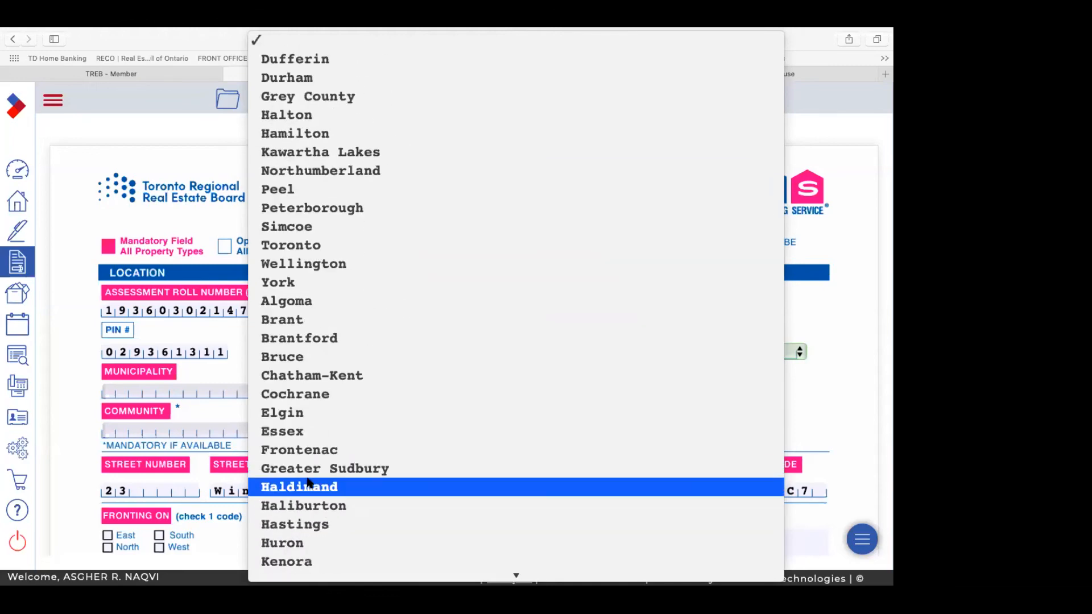
left_click(294, 283)
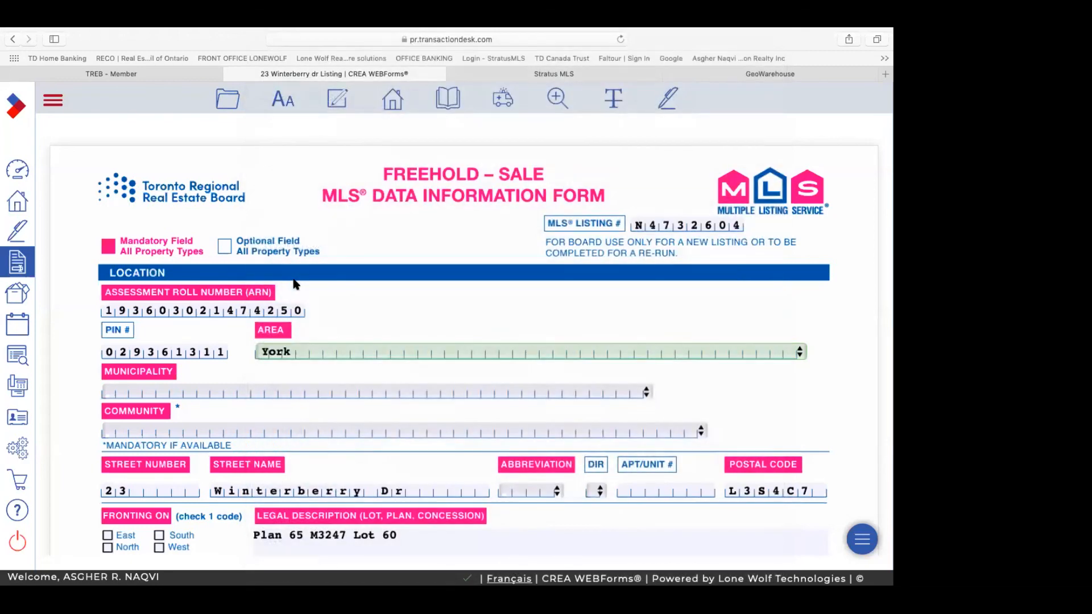
left_click(187, 393)
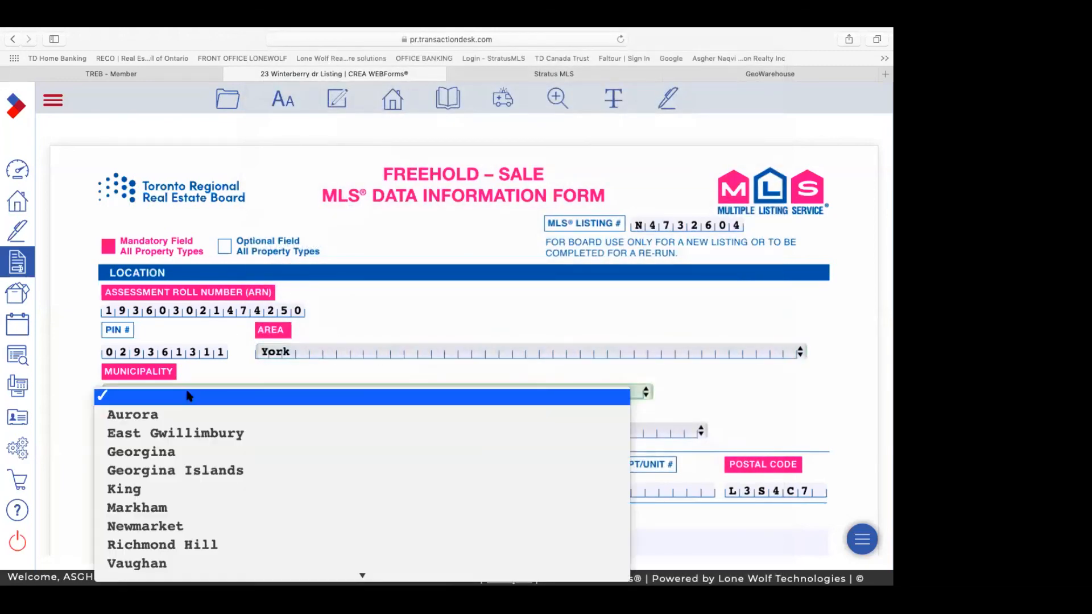
left_click(168, 508)
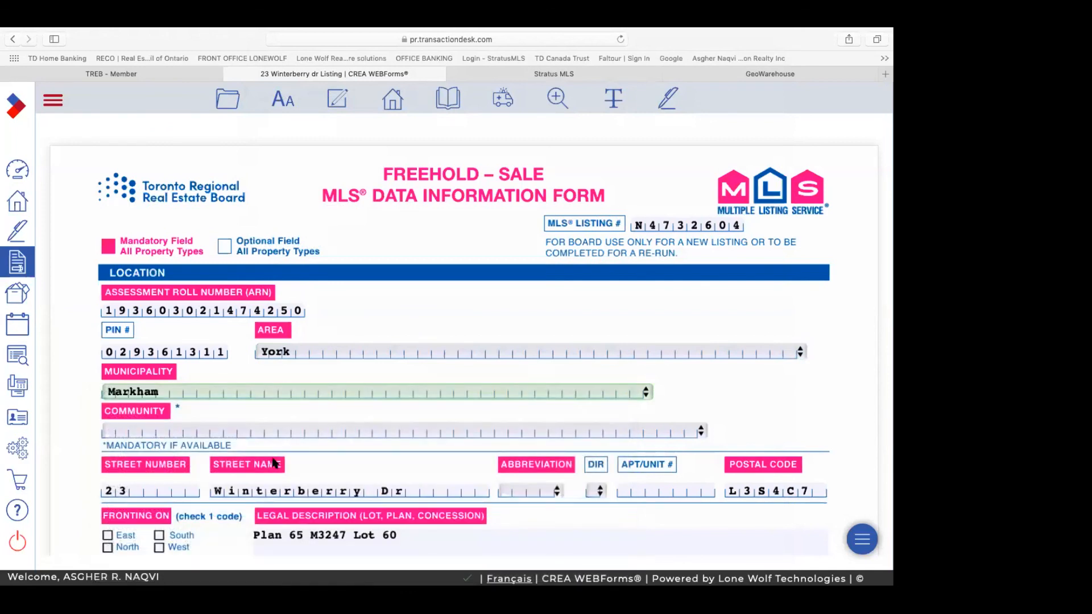
left_click(253, 434)
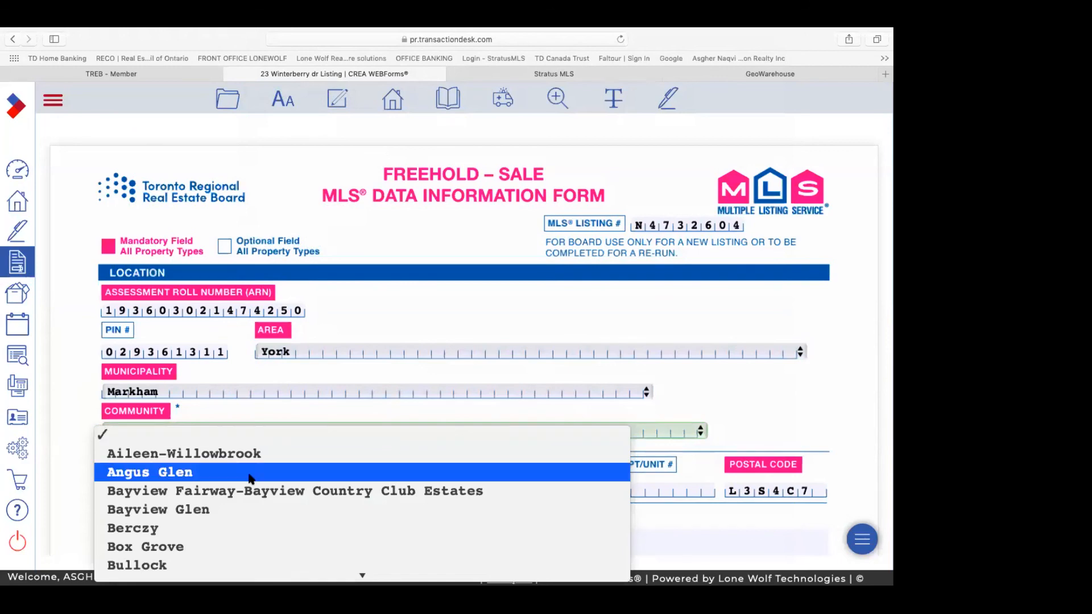
scroll(250, 479, "down", 6)
scroll(250, 479, "down", 2)
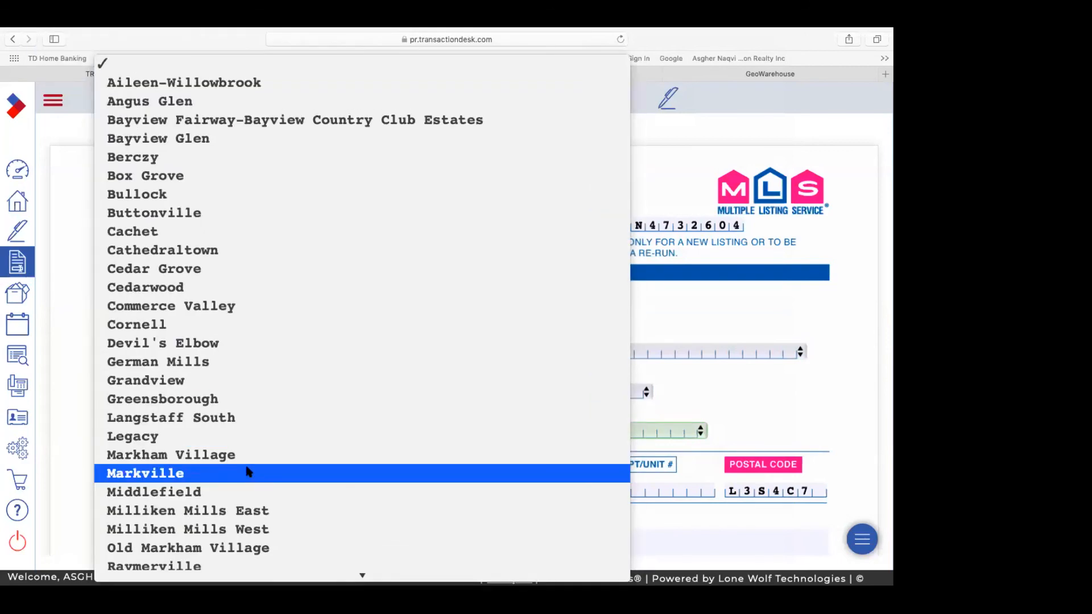
left_click(245, 438)
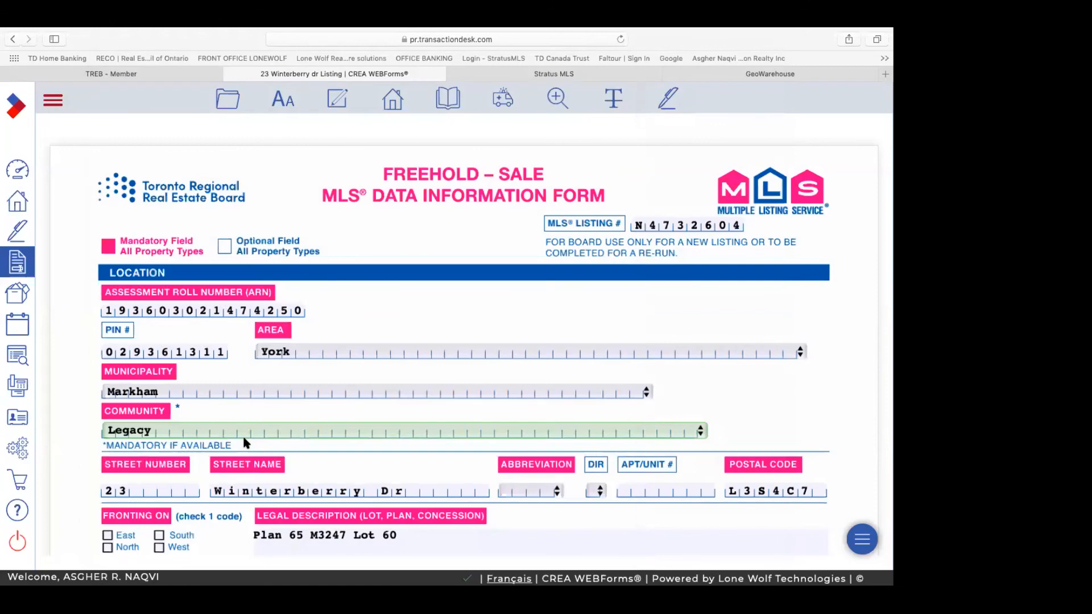
scroll(246, 443, "down", 1)
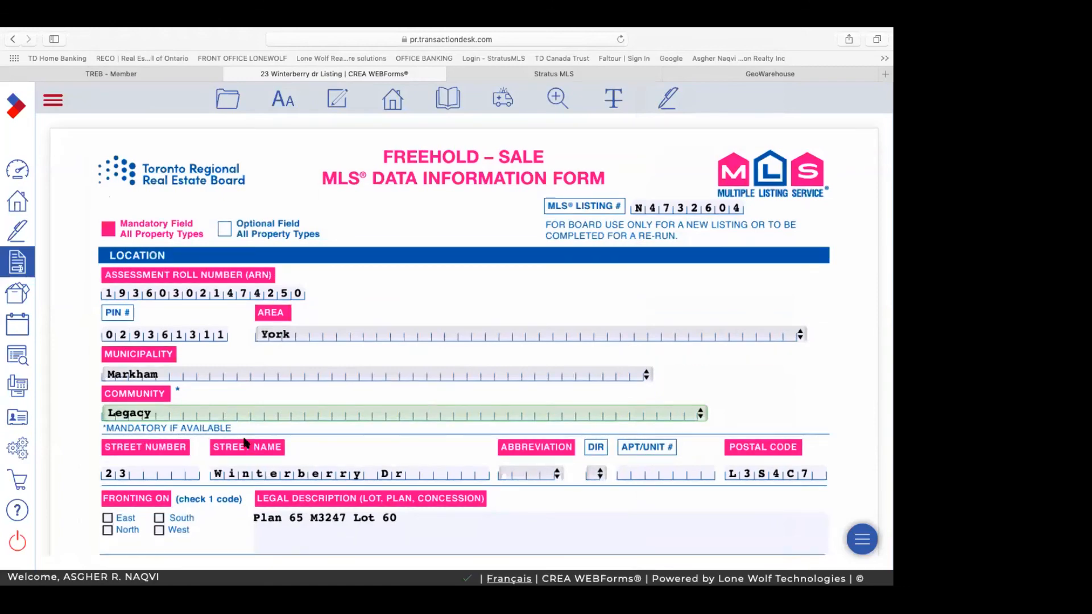
scroll(244, 442, "down", 5)
scroll(244, 442, "down", 3)
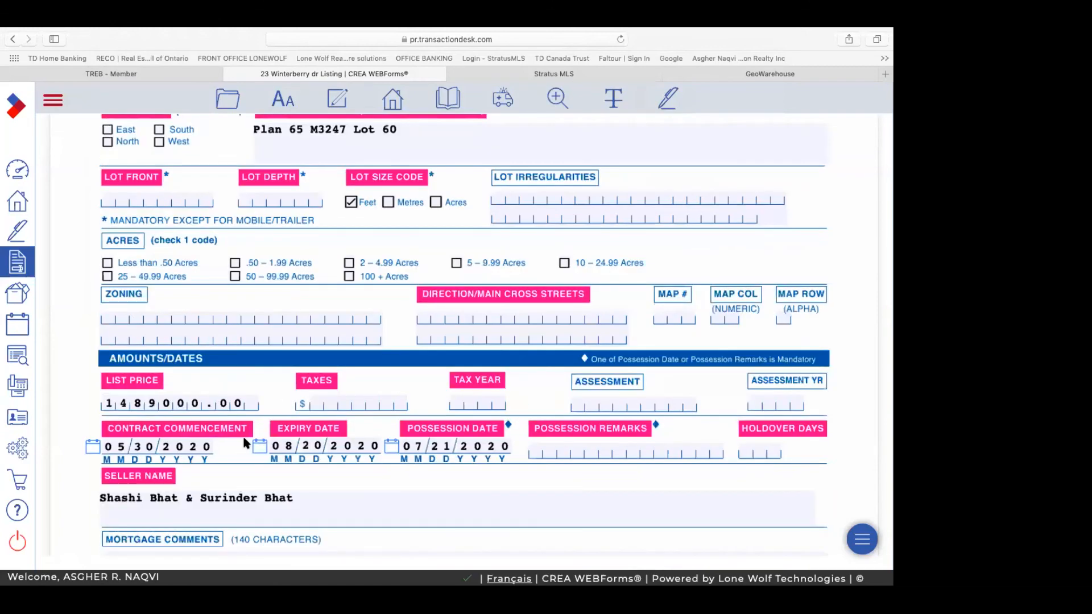
scroll(245, 444, "down", 4)
scroll(301, 316, "down", 7)
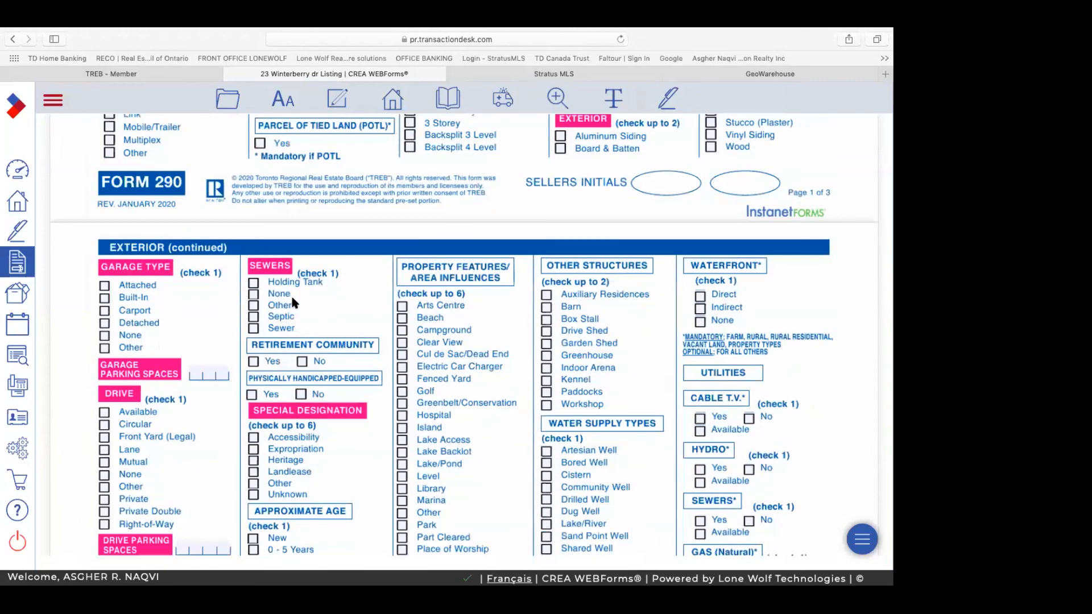
scroll(291, 301, "down", 5)
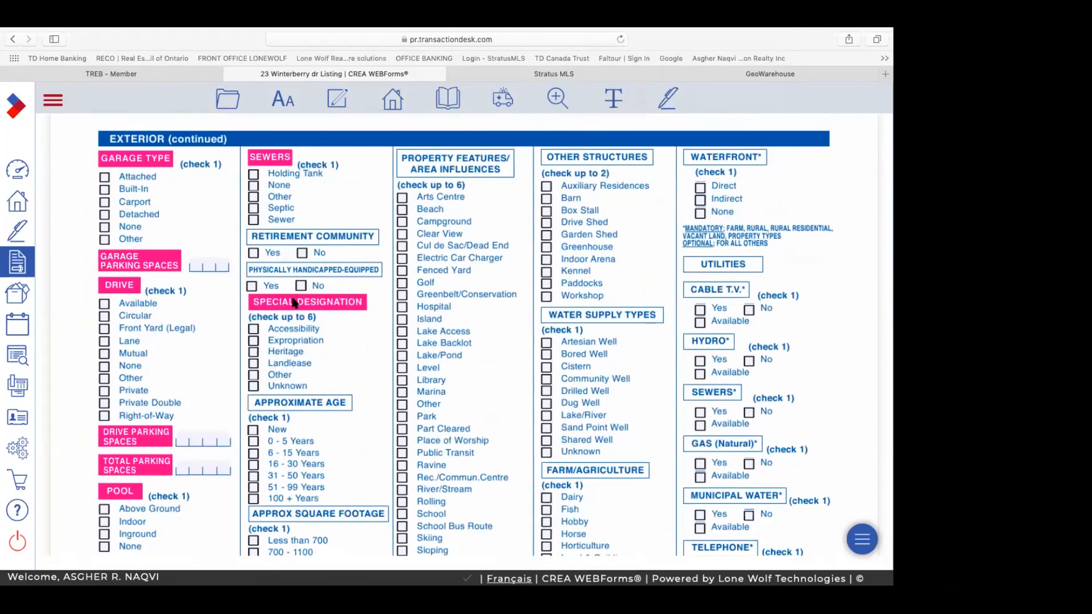
scroll(291, 302, "down", 1)
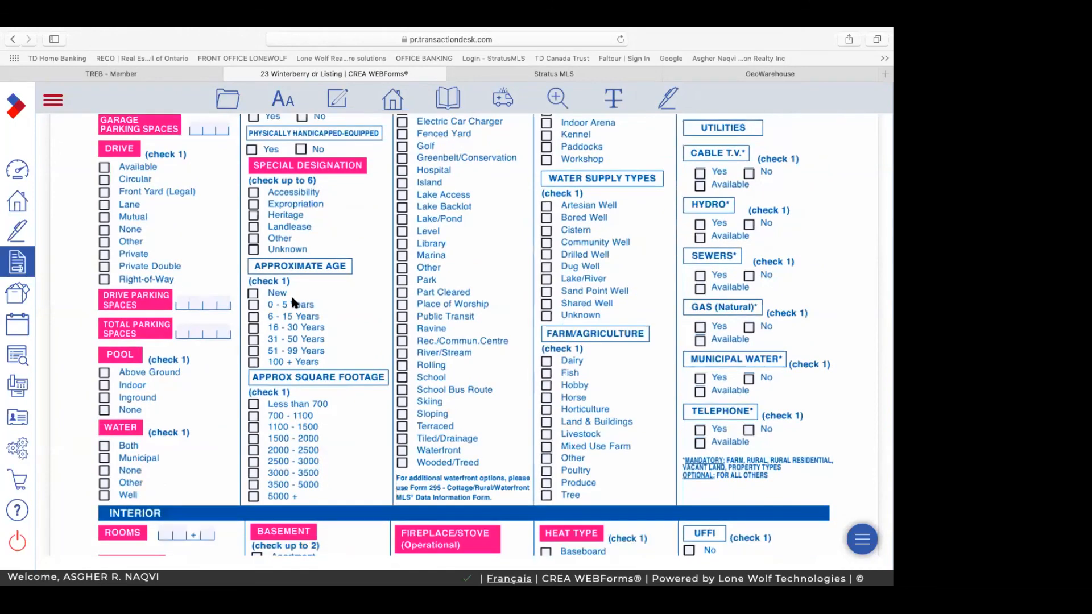
scroll(294, 303, "down", 1)
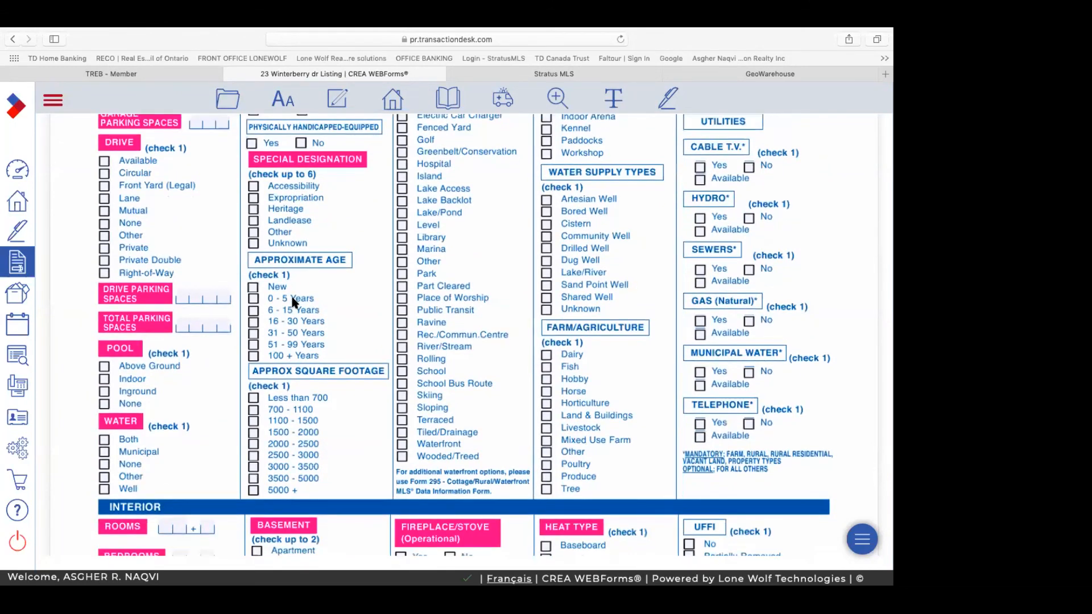
scroll(294, 301, "down", 6)
scroll(293, 300, "down", 4)
scroll(283, 289, "down", 4)
scroll(283, 289, "down", 3)
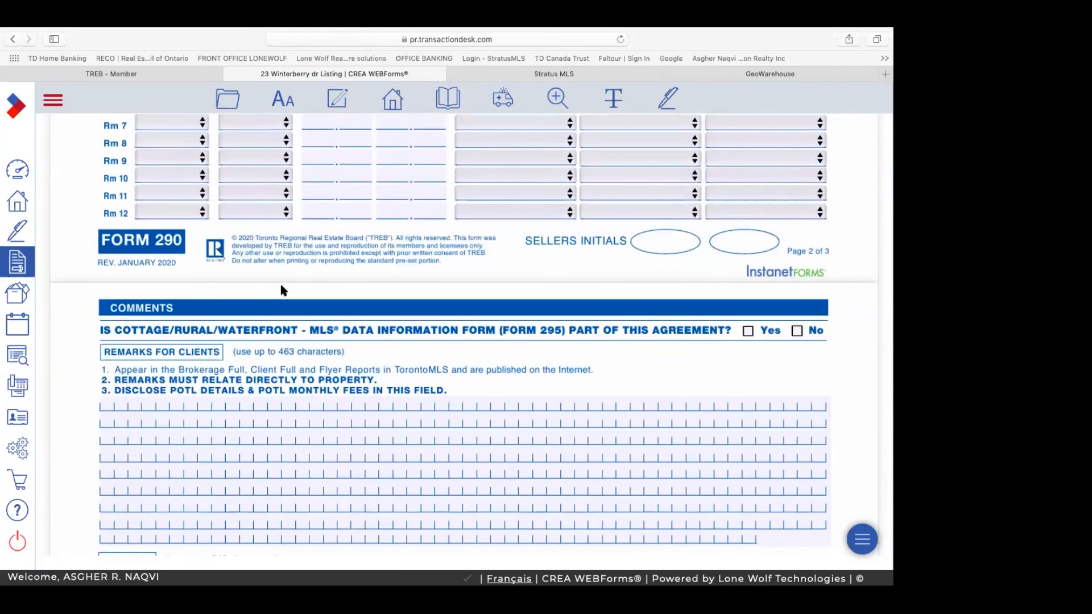
scroll(283, 290, "down", 6)
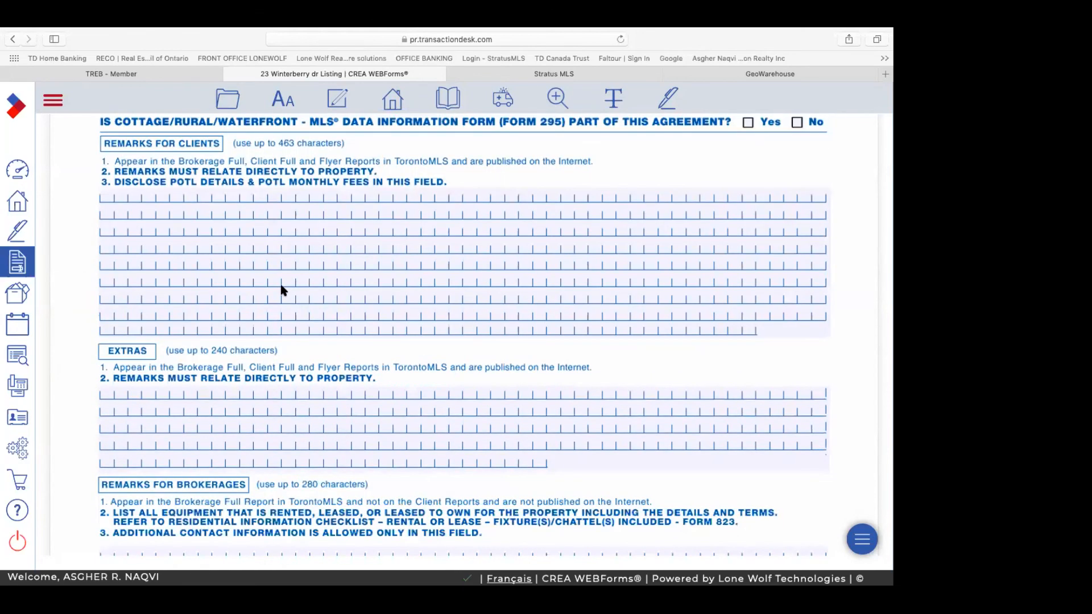
scroll(281, 285, "down", 5)
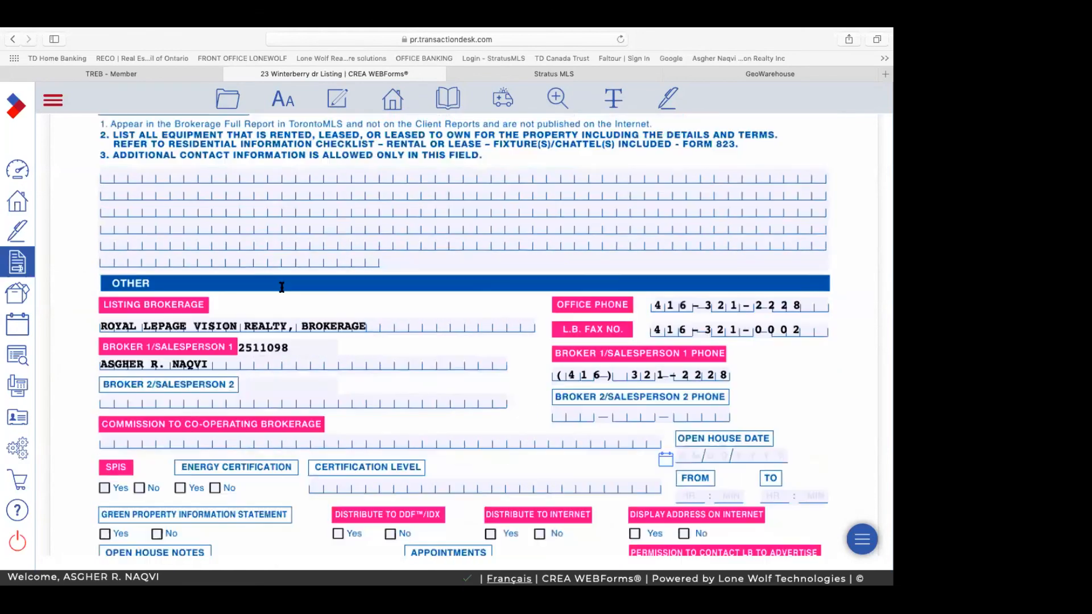
scroll(282, 288, "down", 2)
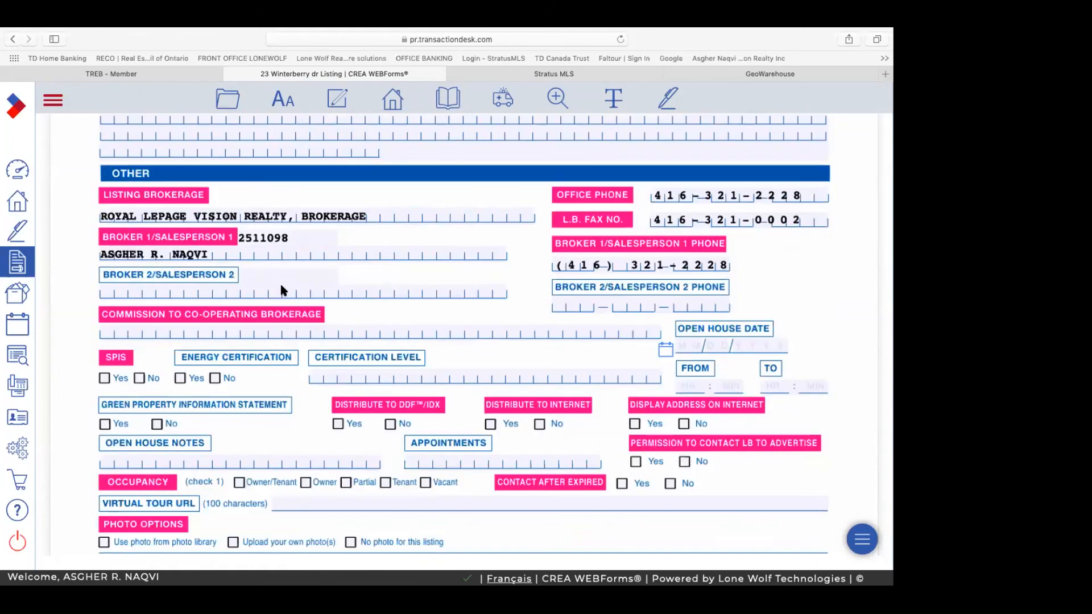
scroll(283, 290, "down", 5)
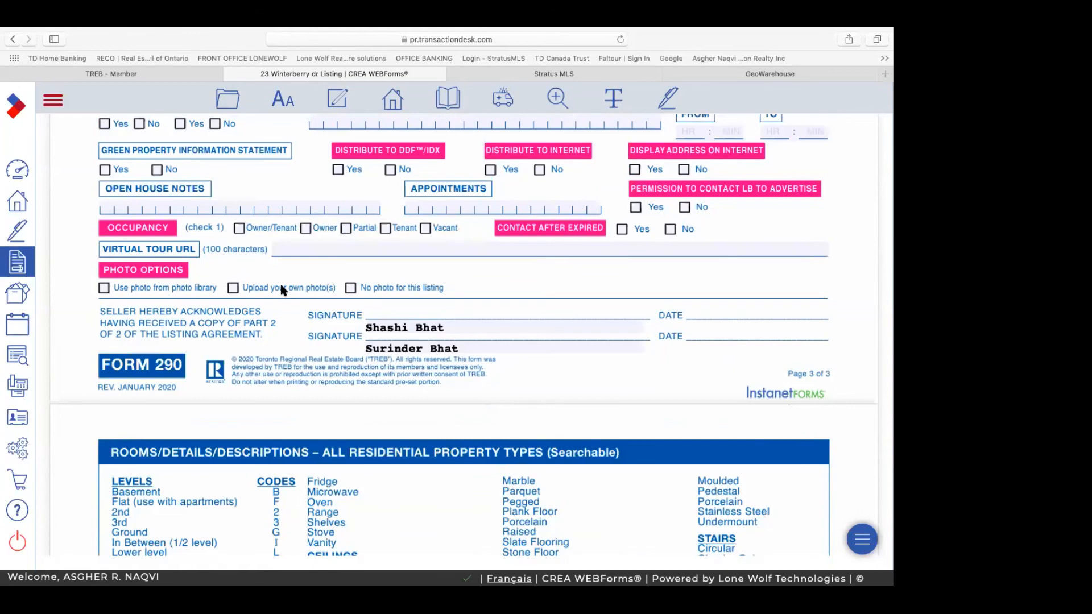
scroll(283, 290, "up", 3)
scroll(283, 290, "up", 8)
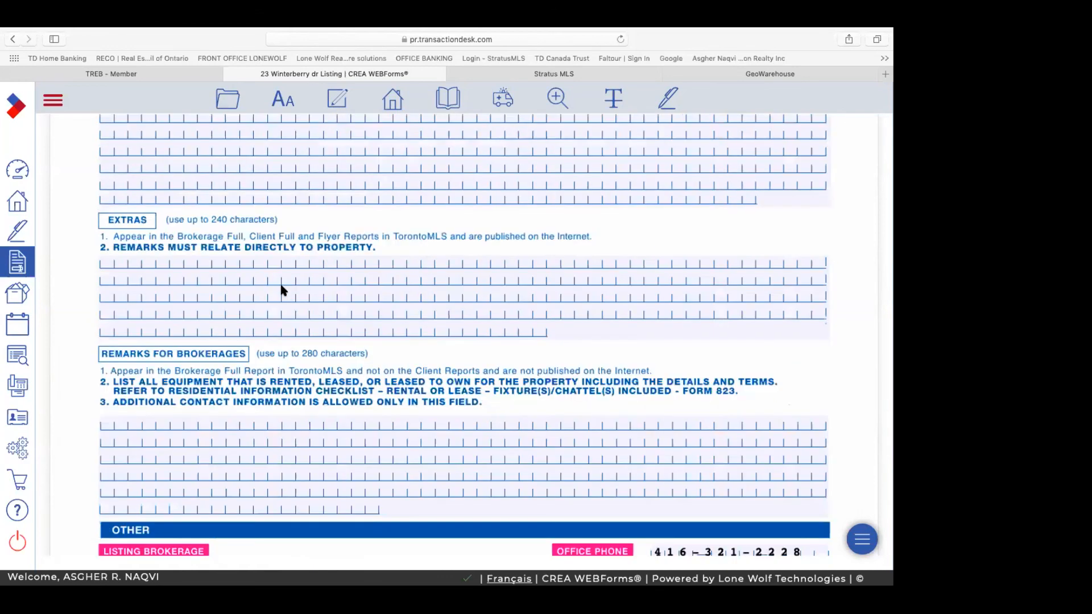
scroll(495, 161, "up", 10)
scroll(495, 162, "up", 7)
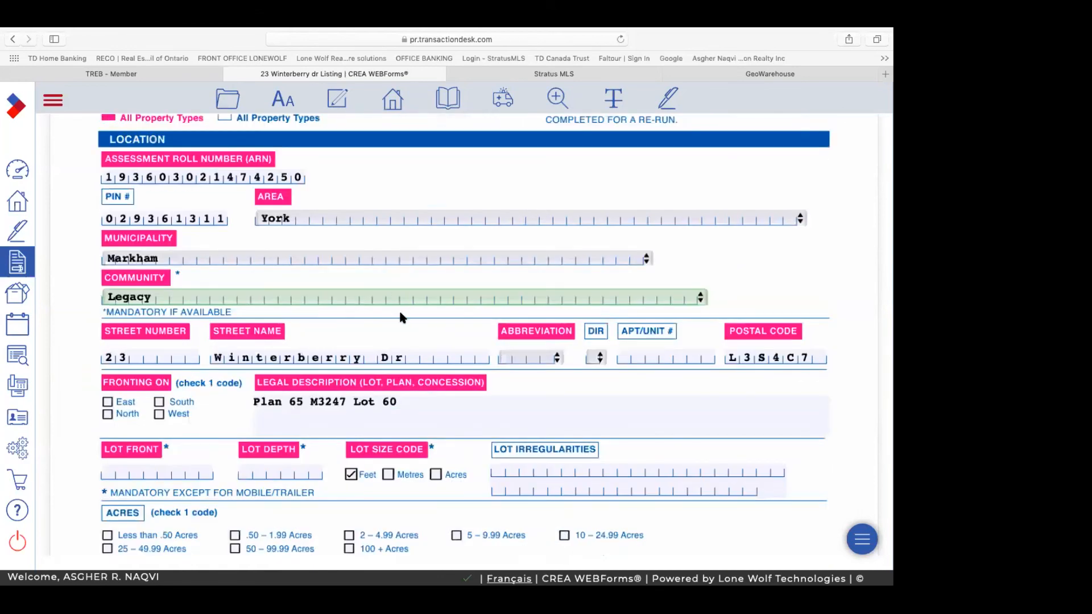
scroll(401, 317, "up", 3)
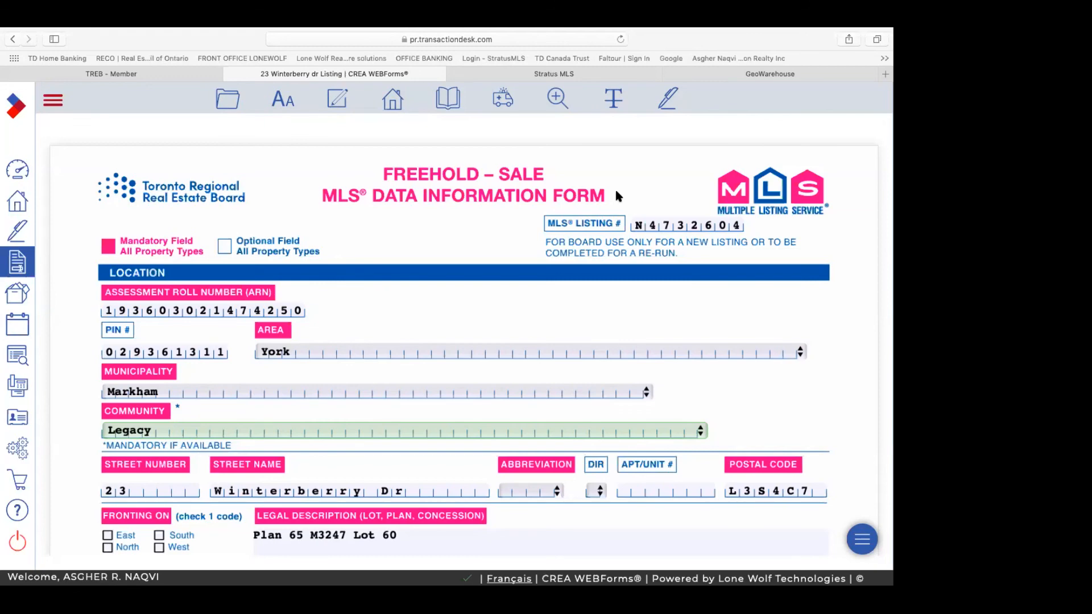
left_click(703, 77)
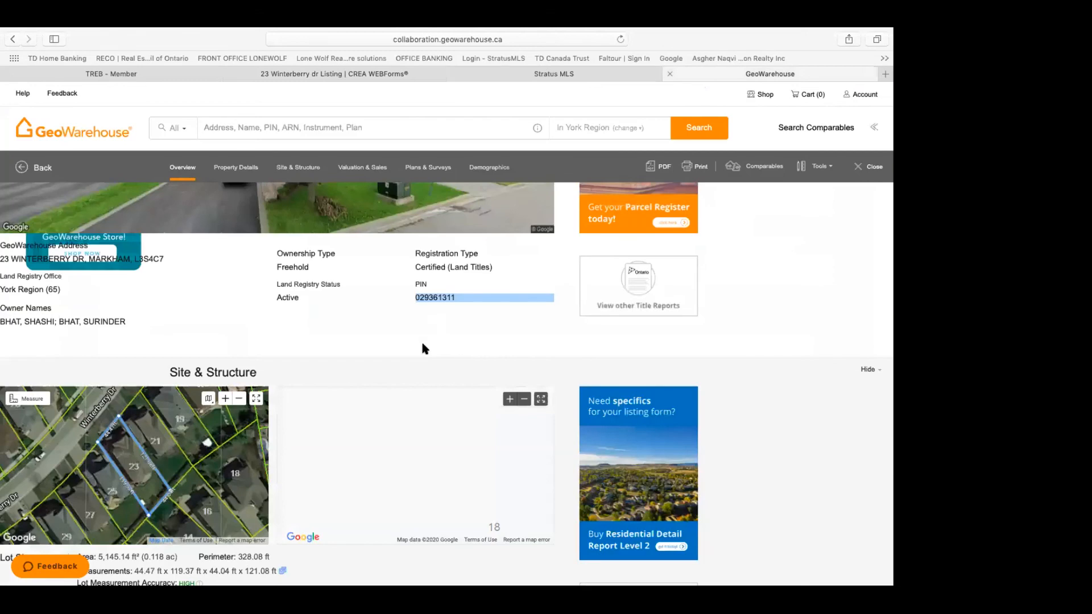
scroll(426, 349, "down", 2)
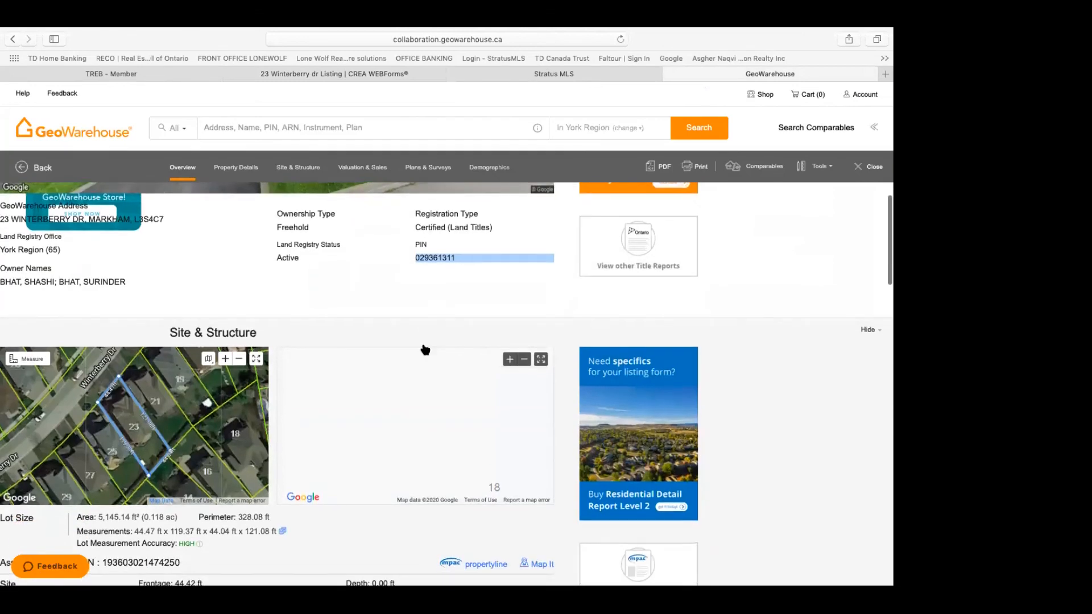
scroll(426, 349, "down", 3)
scroll(426, 349, "down", 8)
scroll(422, 345, "up", 2)
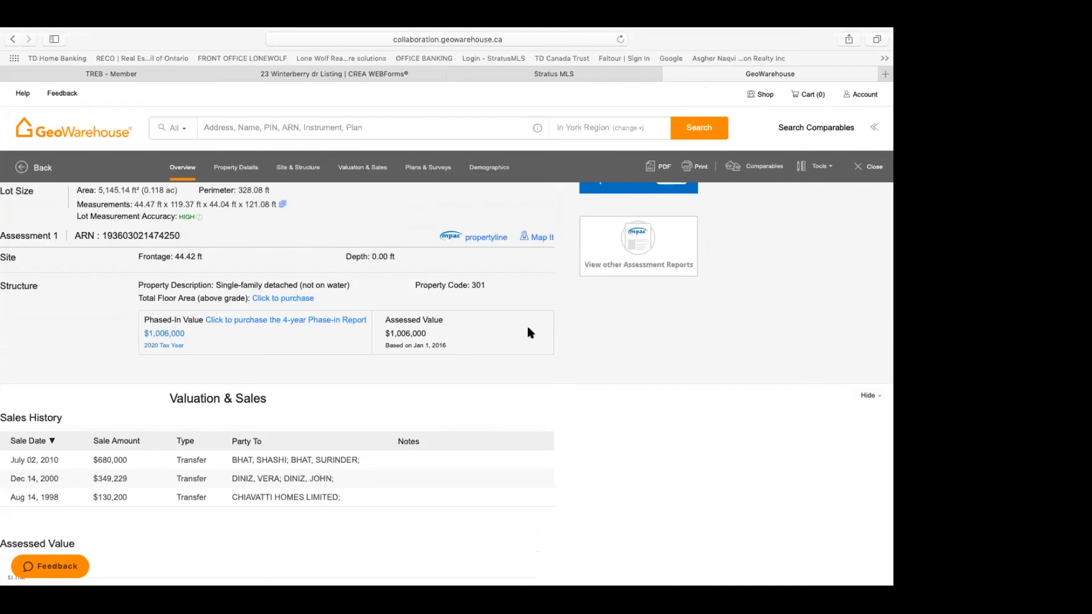
scroll(528, 333, "down", 2)
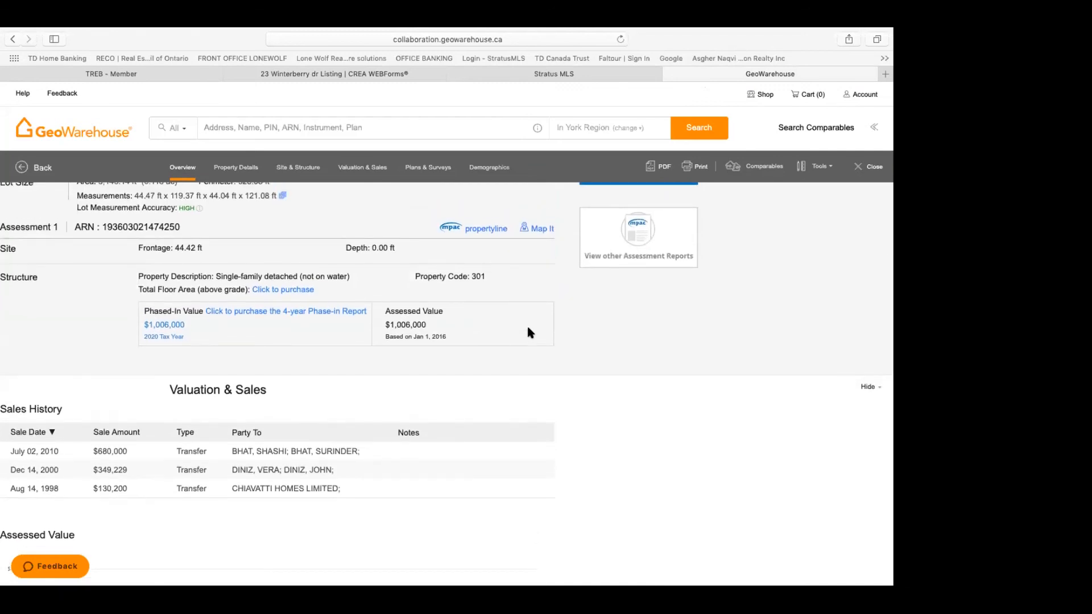
scroll(528, 329, "down", 3)
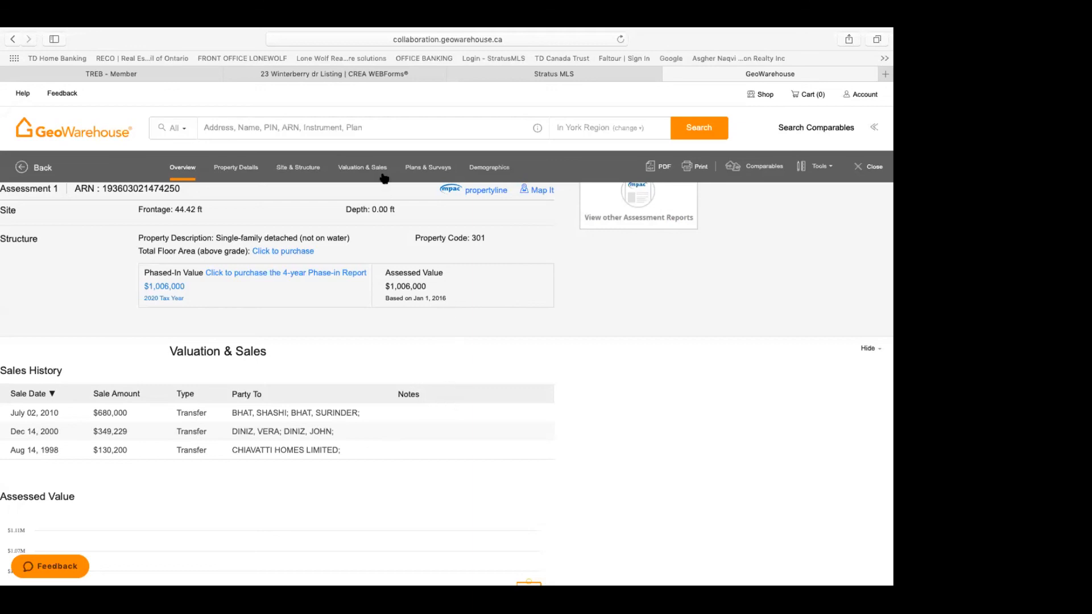
left_click(380, 77)
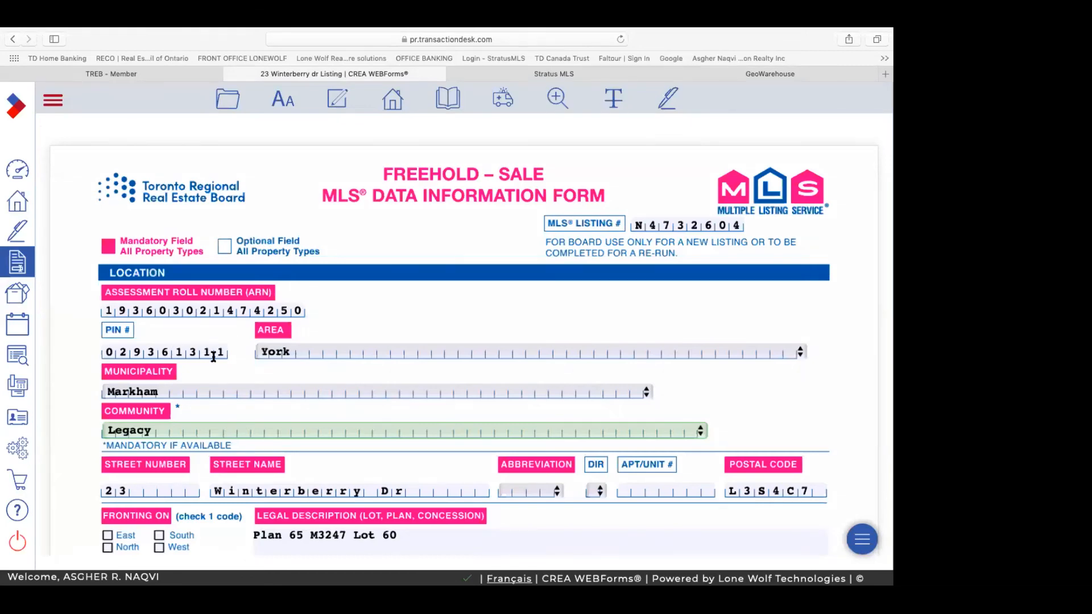
Step: Scroll Form 290's Location section down to the Street Name row
scroll(228, 353, "down", 3)
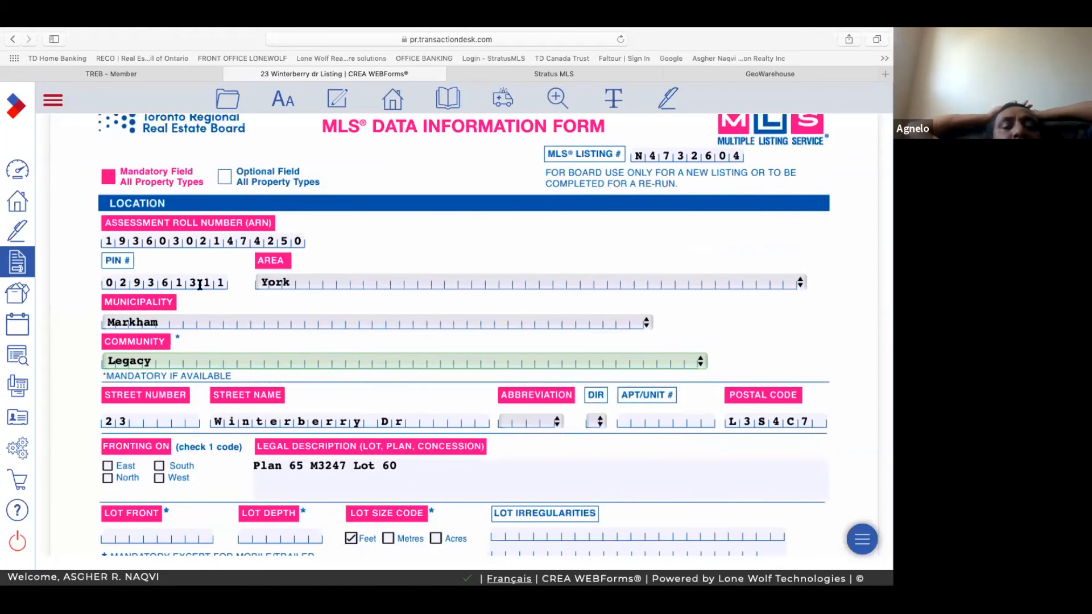
scroll(200, 285, "down", 1)
scroll(200, 285, "down", 1)
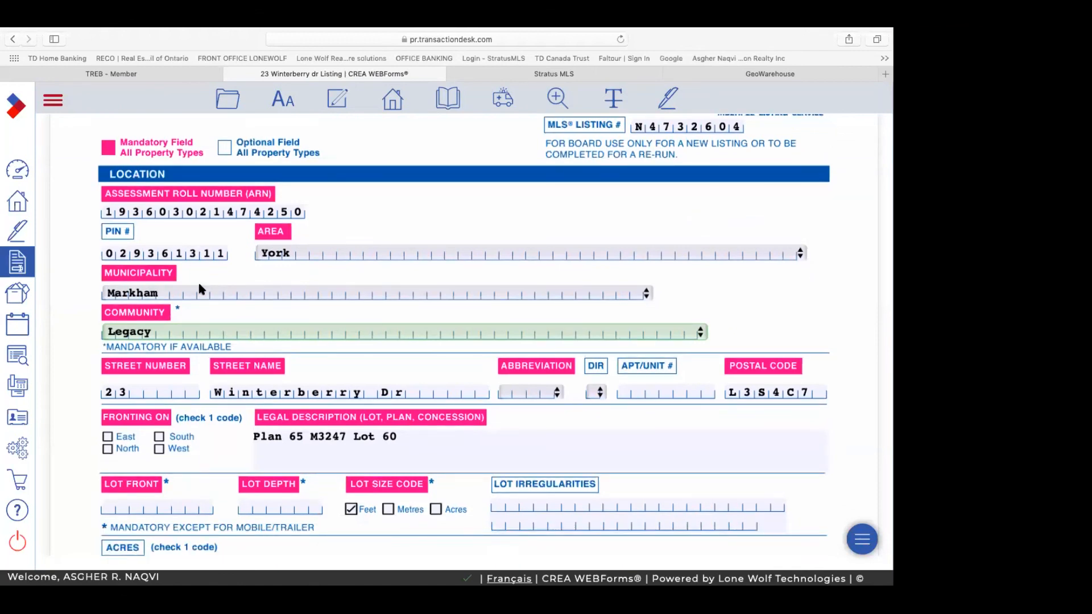
scroll(199, 289, "down", 3)
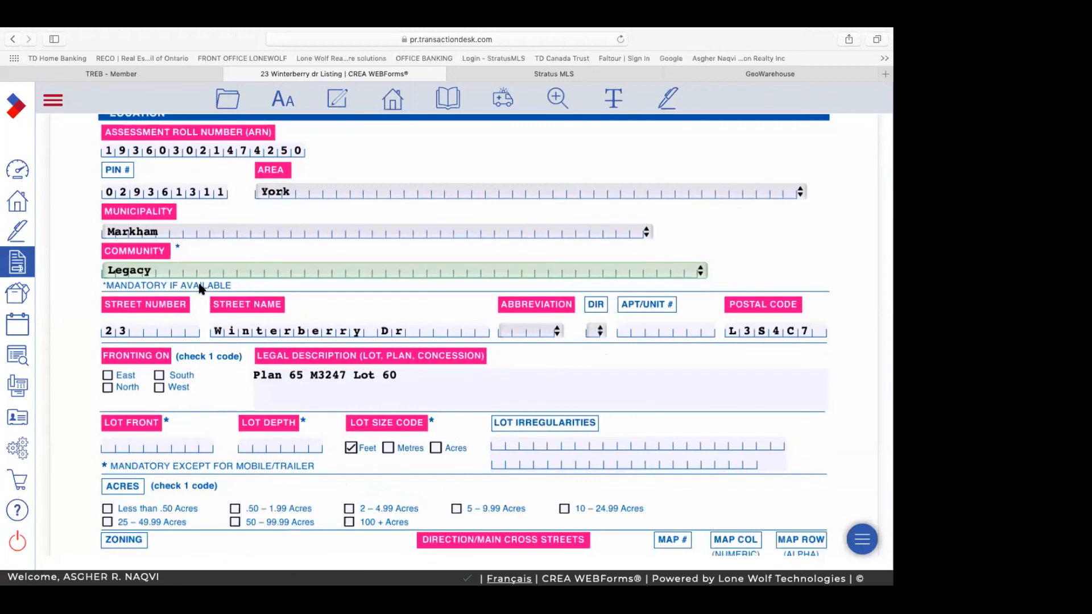
scroll(200, 288, "down", 11)
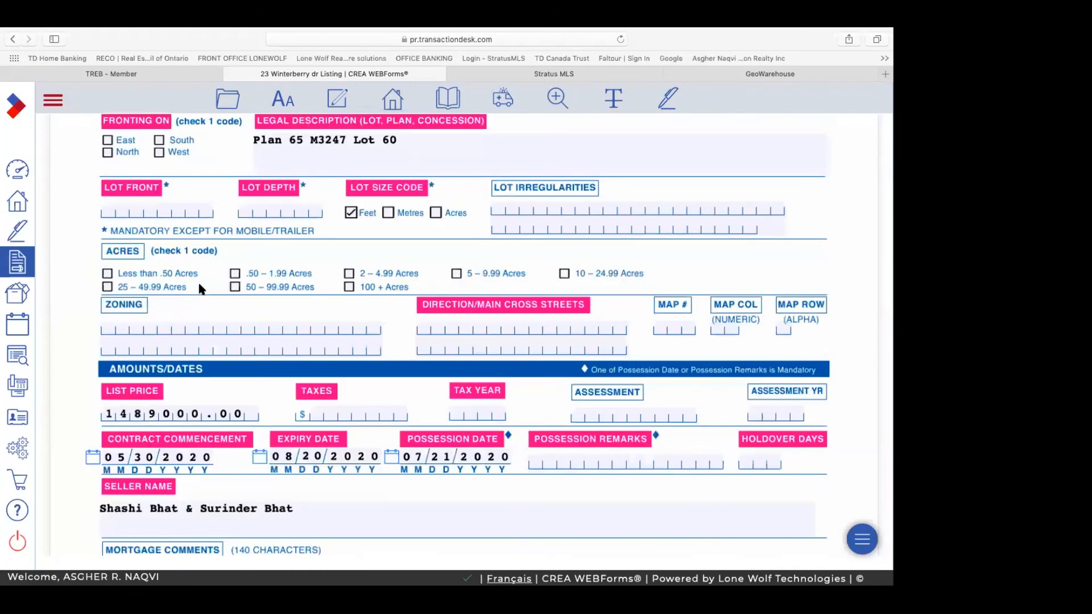
scroll(199, 289, "up", 18)
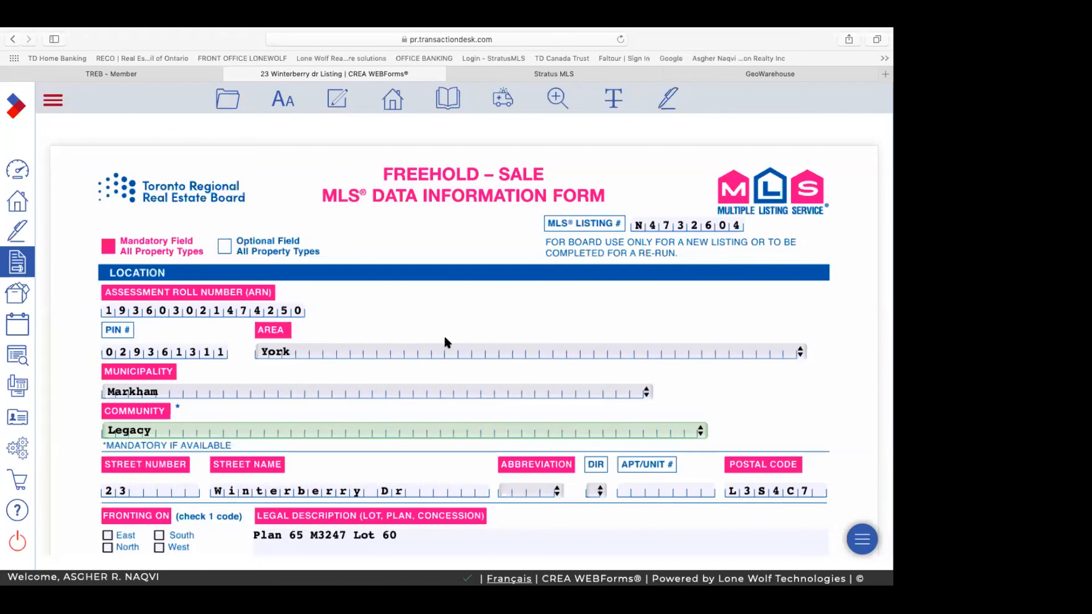
scroll(446, 341, "down", 5)
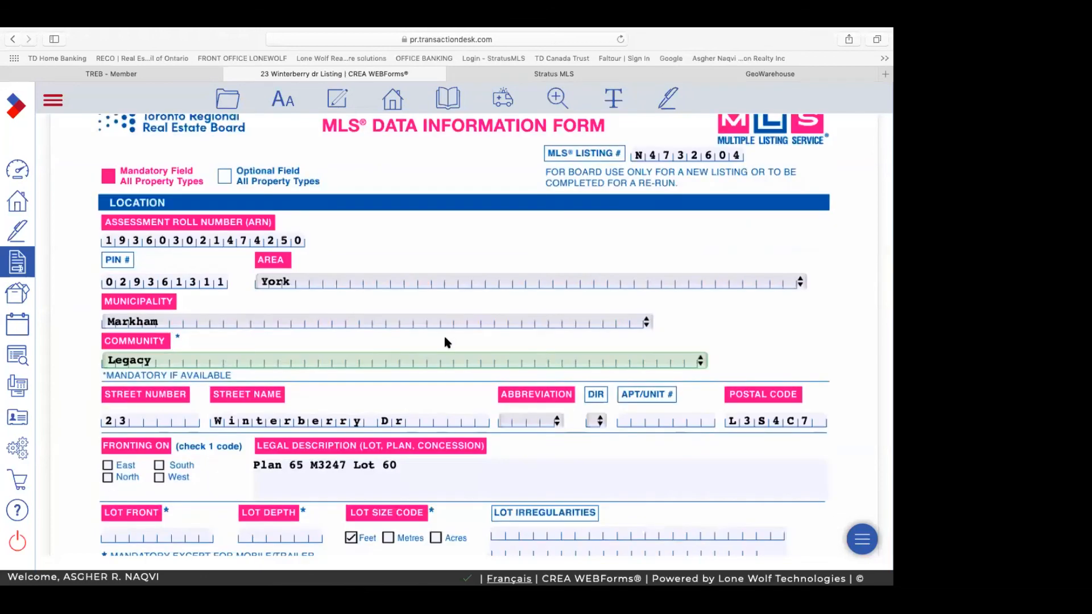
scroll(446, 342, "down", 4)
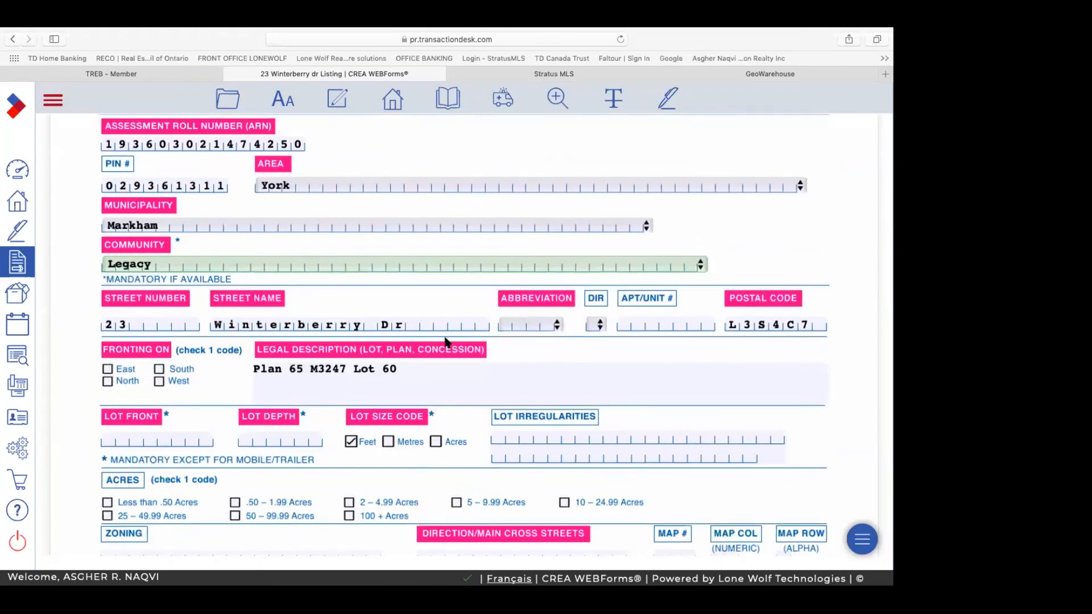
Step: Delete 'Dr' from the Street Name and select Dr as the street abbreviation
left_click(403, 326)
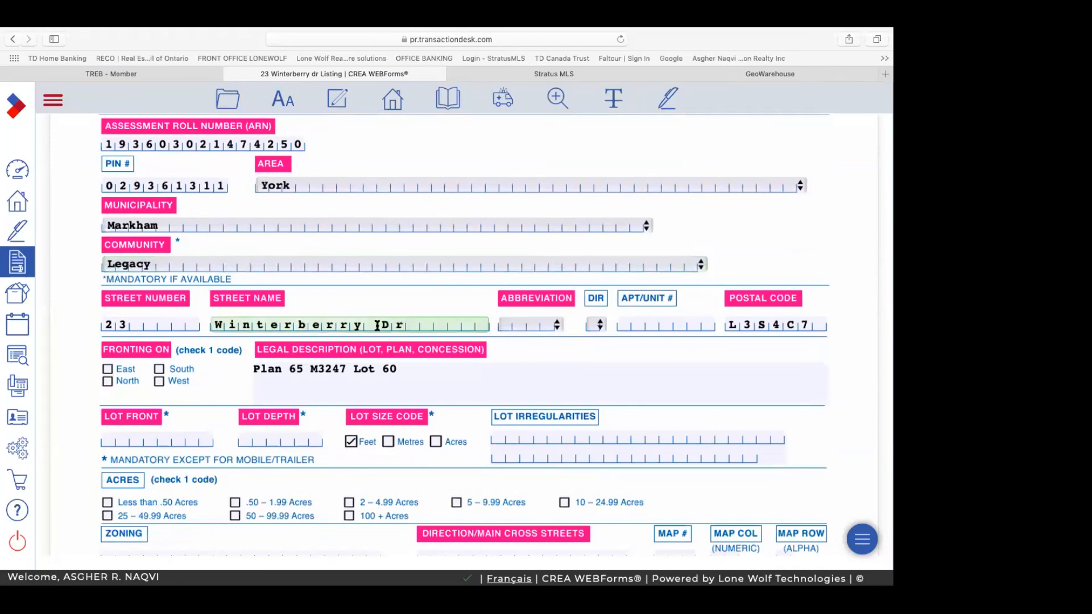
double_click(397, 326)
key("BackSpace")
left_click(558, 326)
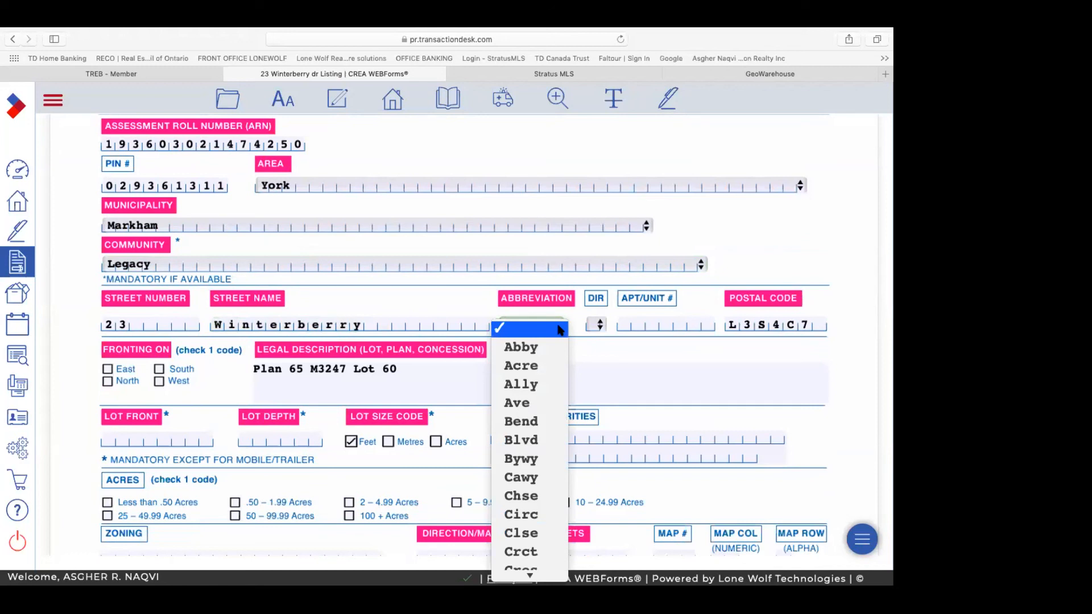
scroll(548, 465, "down", 5)
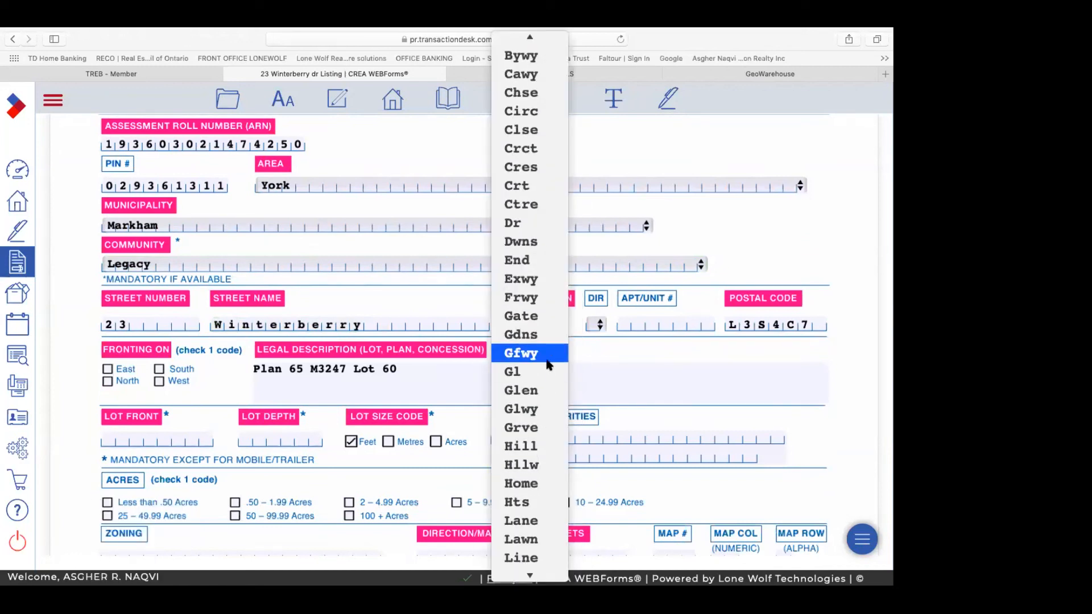
left_click(543, 229)
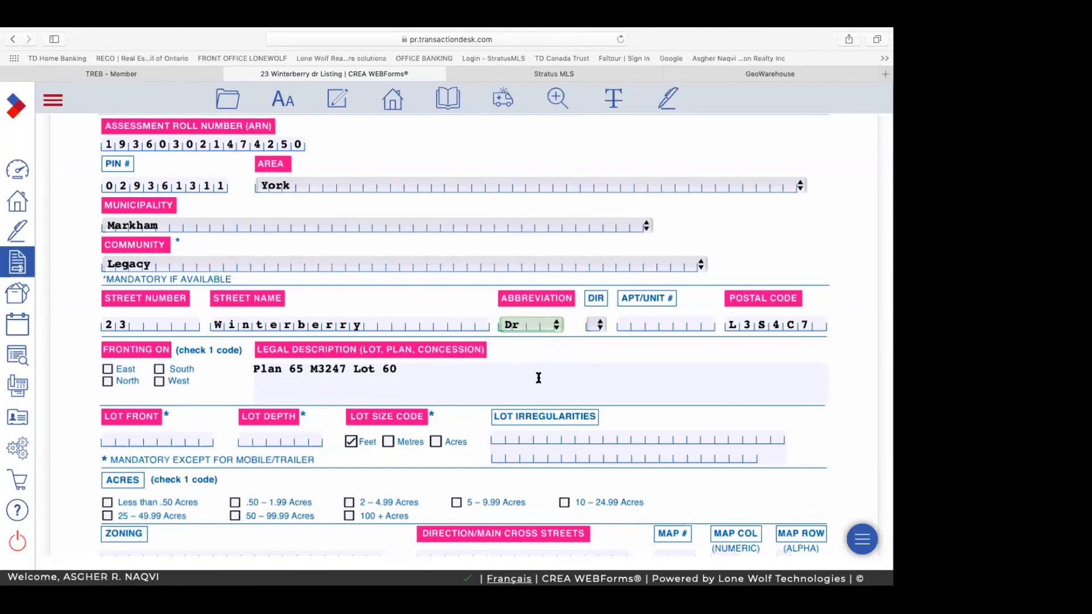
scroll(539, 379, "down", 5)
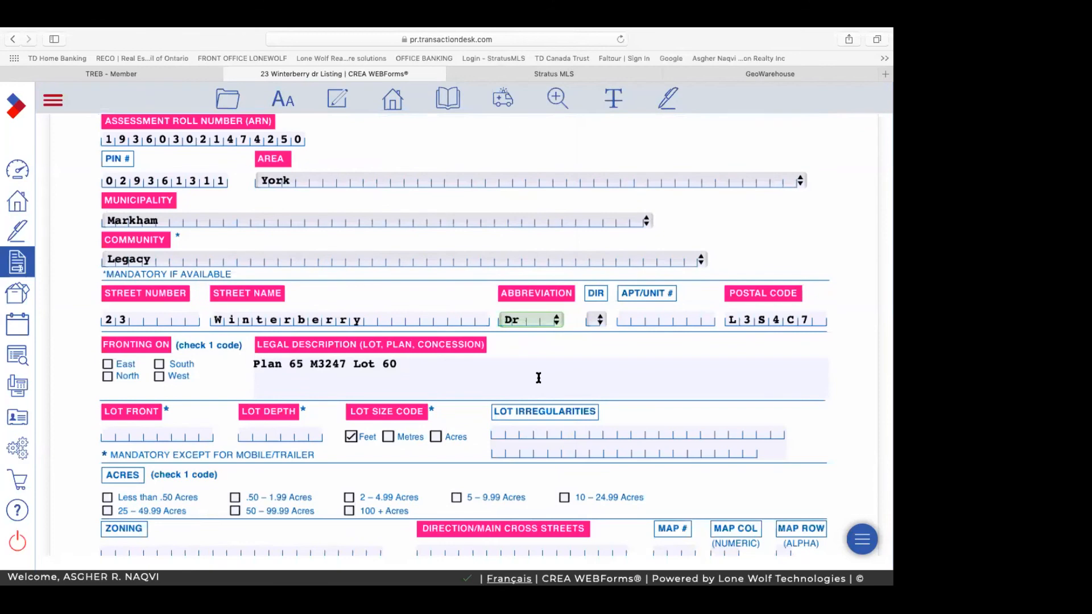
scroll(538, 378, "down", 10)
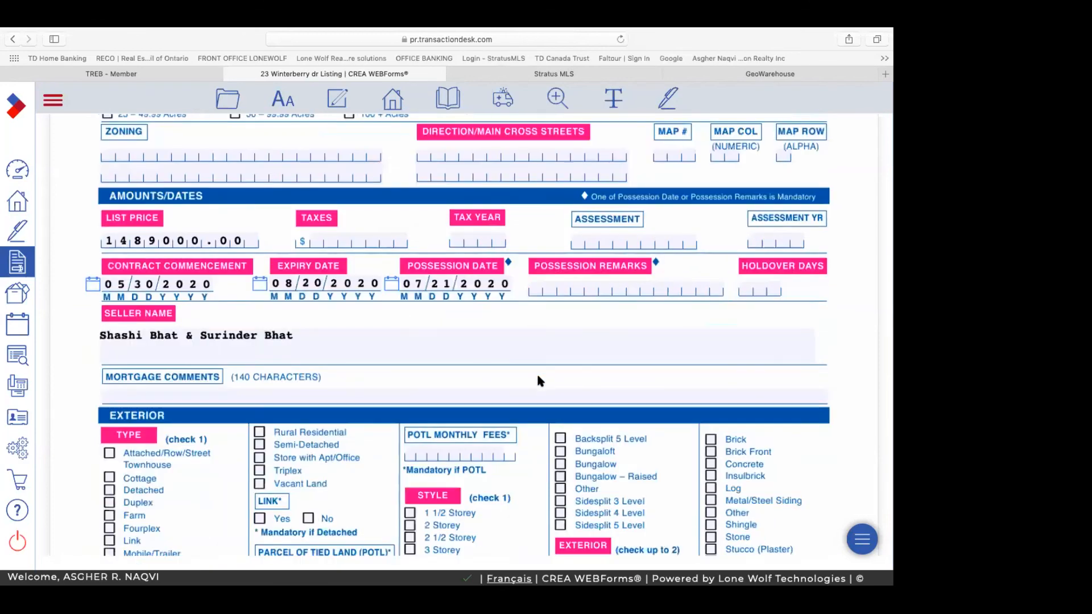
scroll(539, 378, "up", 10)
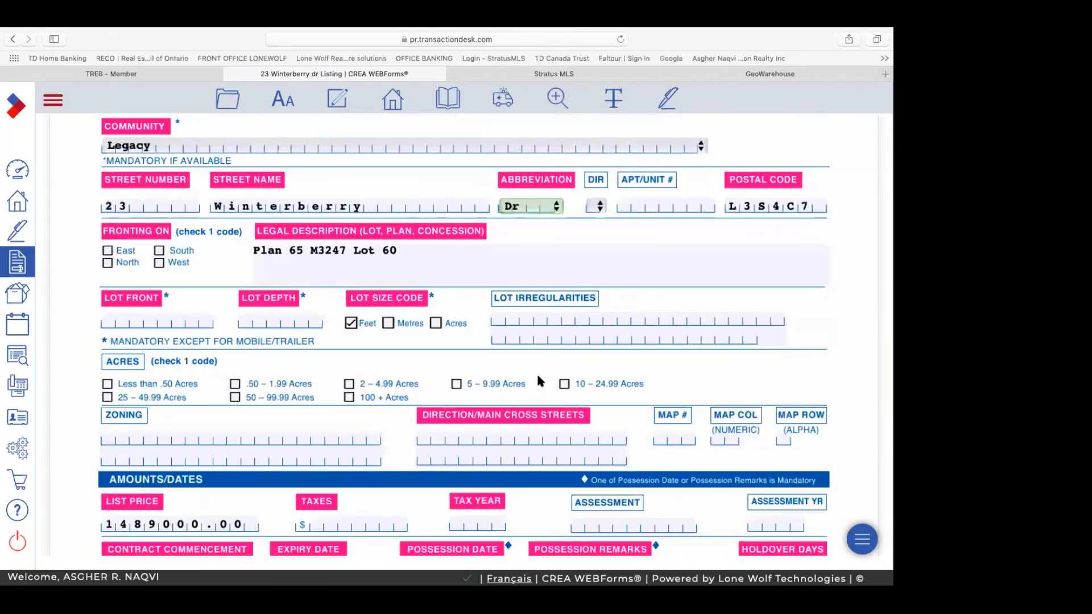
scroll(539, 380, "up", 10)
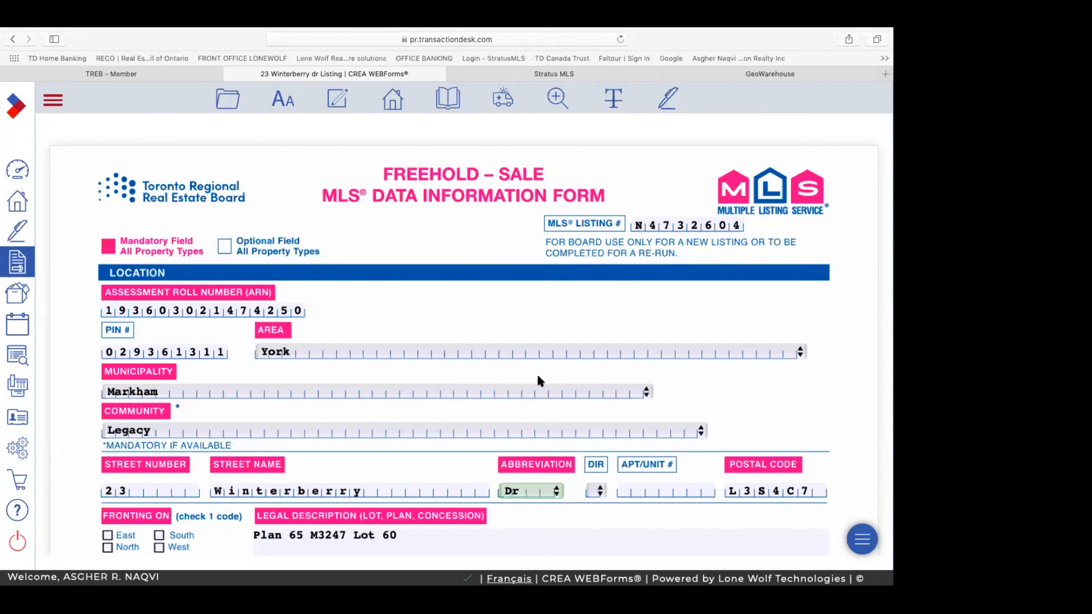
Step: Delete the contents of Form 290's MLS Listing # field
left_click(635, 225)
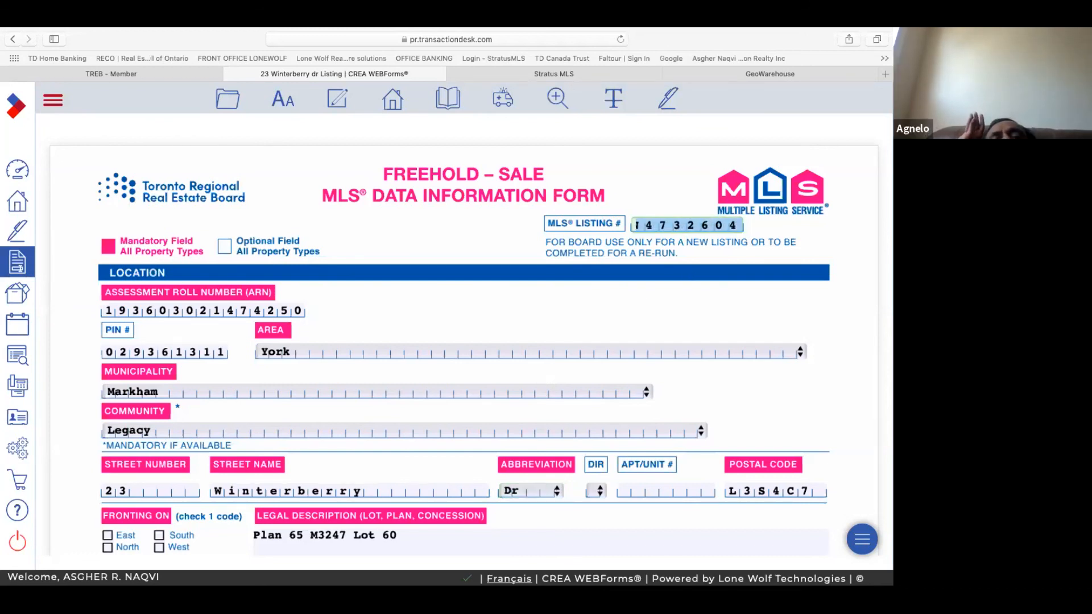
key("BackSpace")
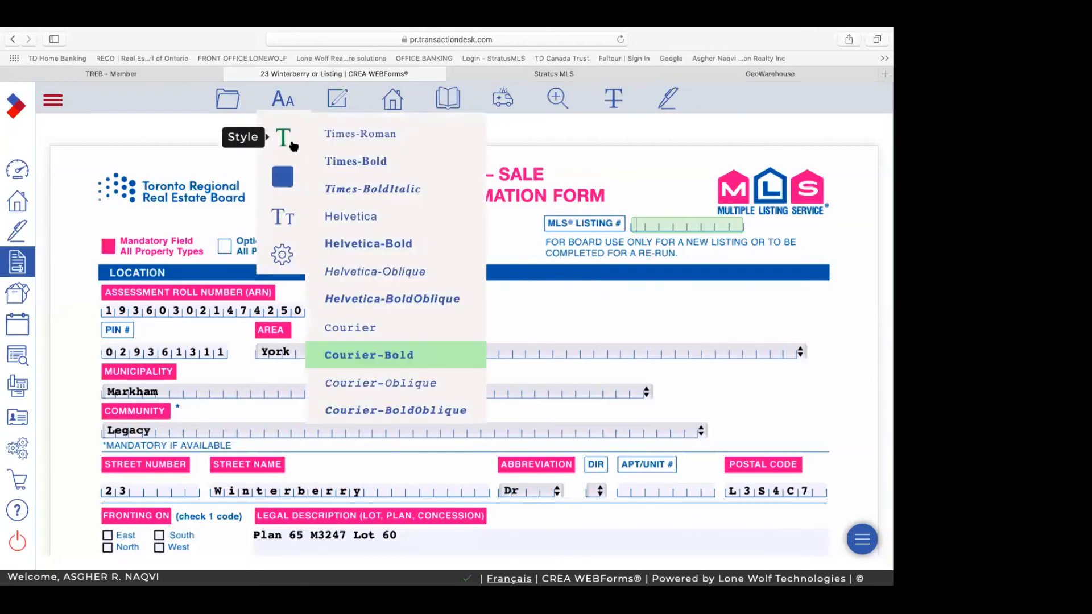
Step: Open (Ontario) 810 - Working with a REALTOR and scroll to its Acknowledgement section
left_click(393, 100)
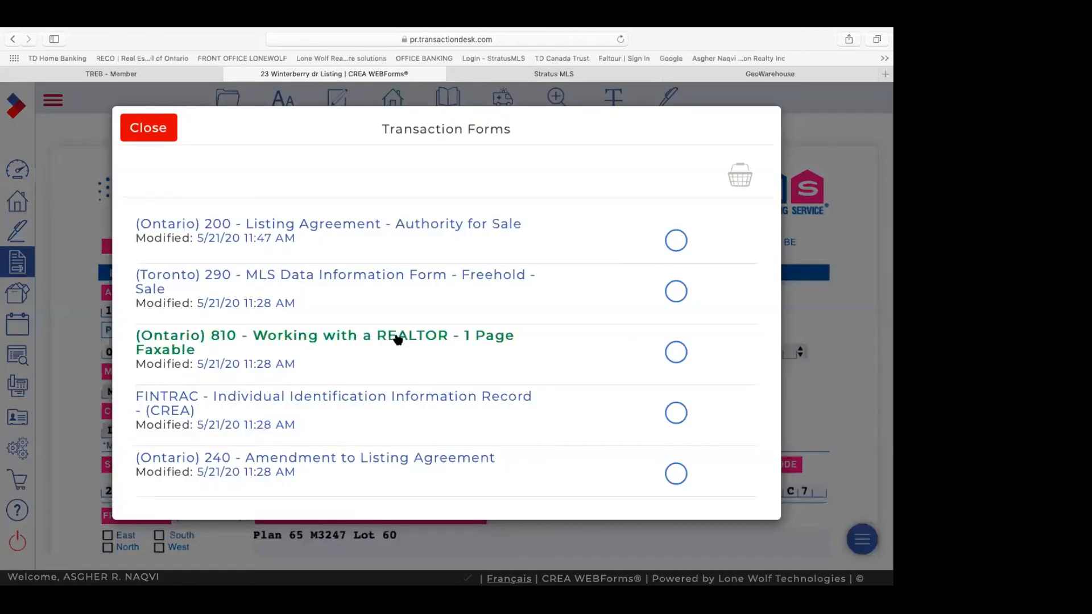
left_click(398, 339)
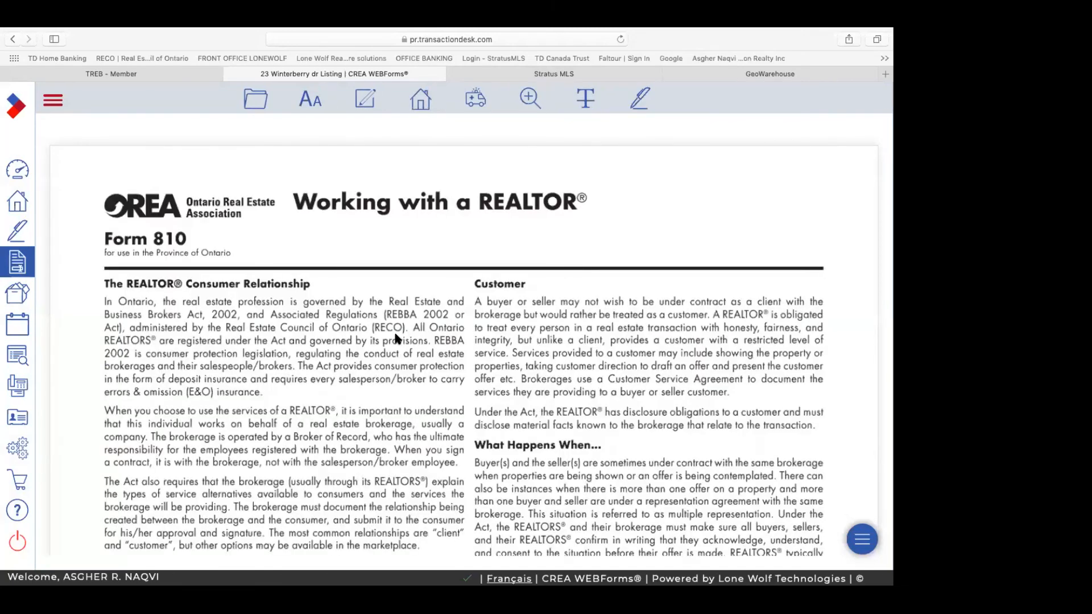
scroll(397, 339, "down", 3)
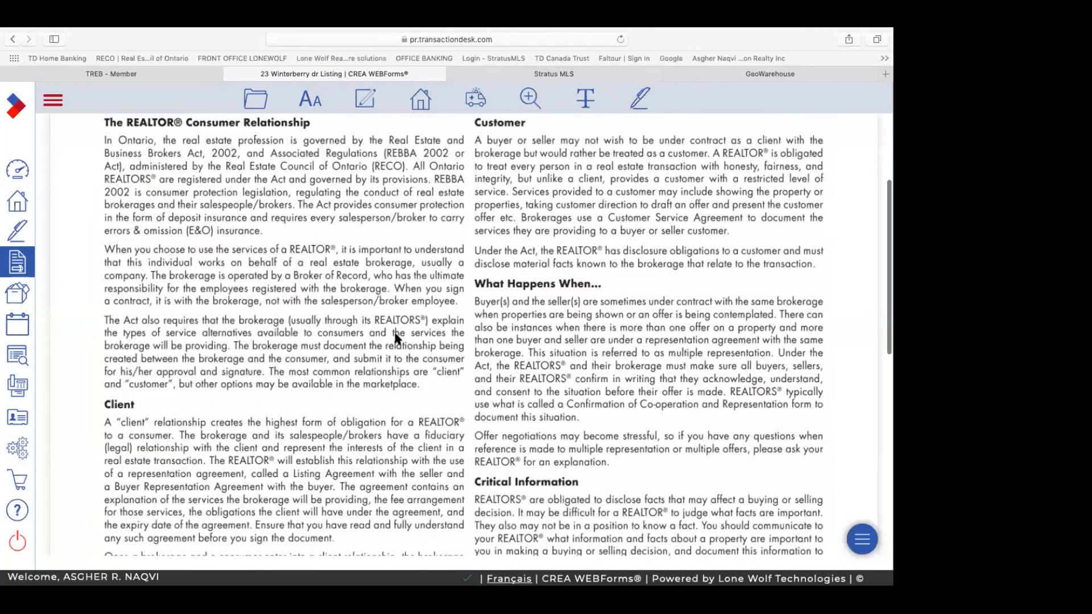
scroll(397, 339, "down", 10)
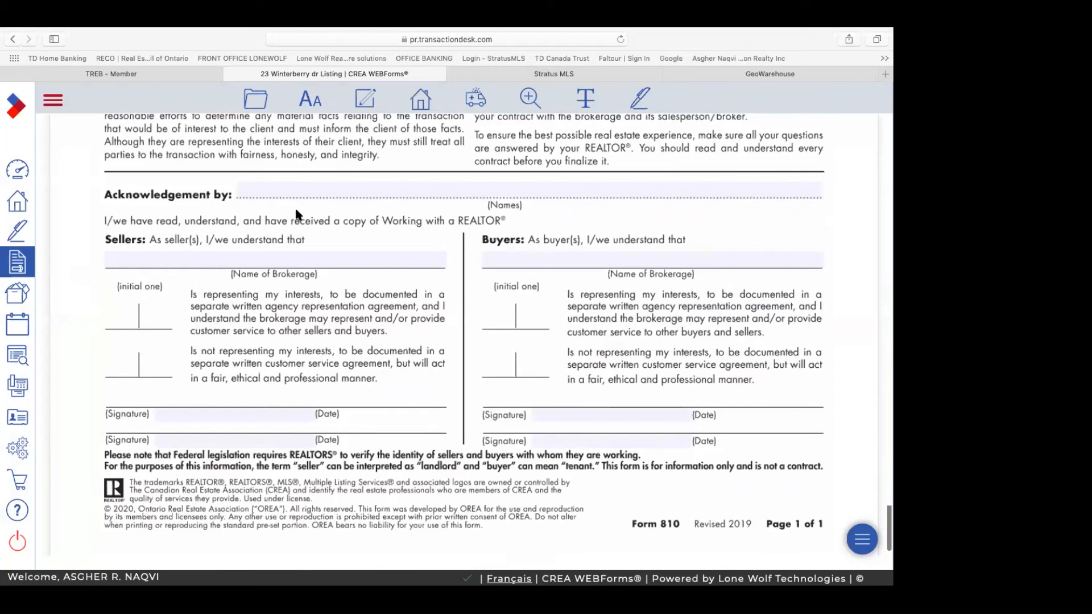
Step: Enter both sellers' full names, joined by 'and', in the Acknowledgement by field, correcting typos
left_click(332, 191)
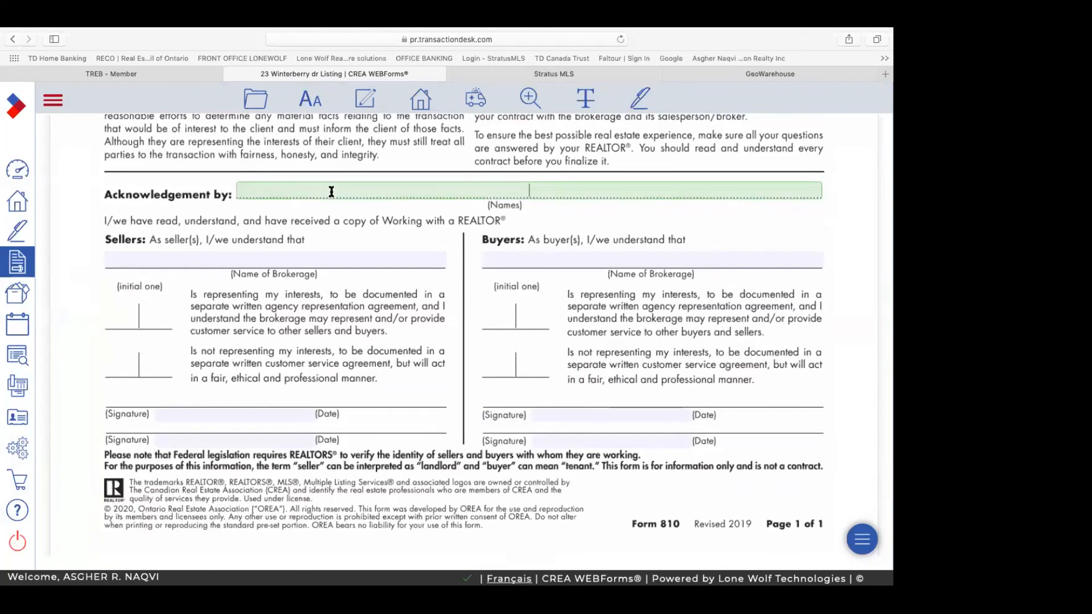
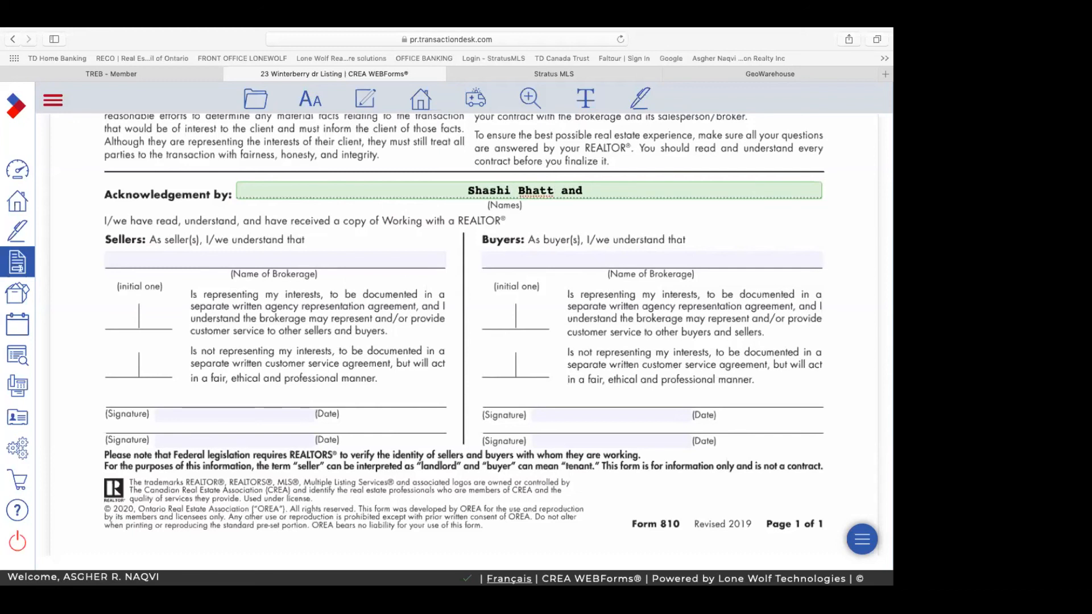
left_click(554, 191)
key("BackSpace")
left_click(602, 190)
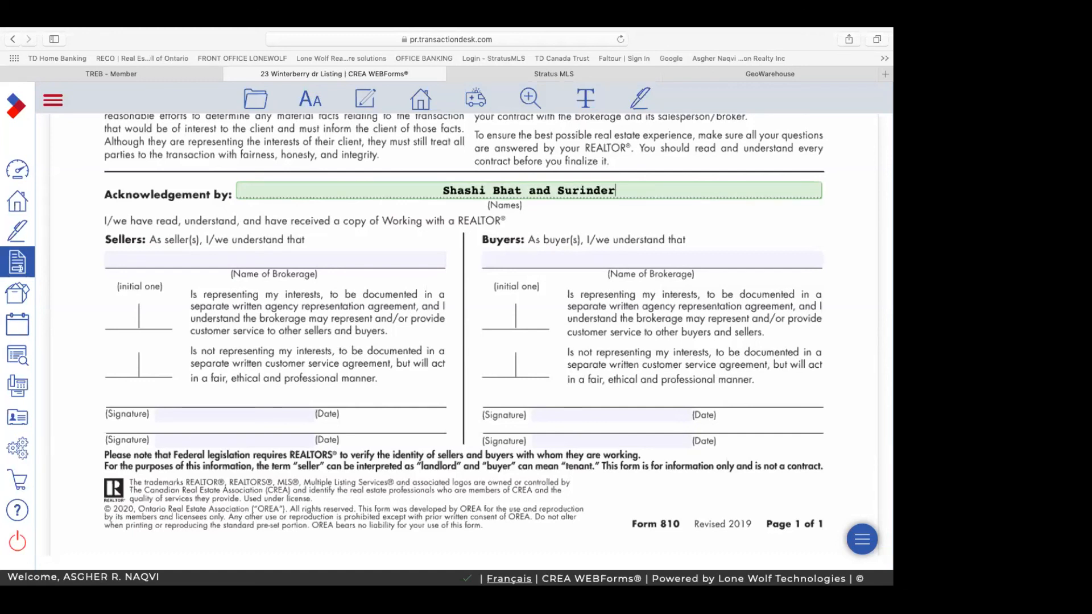
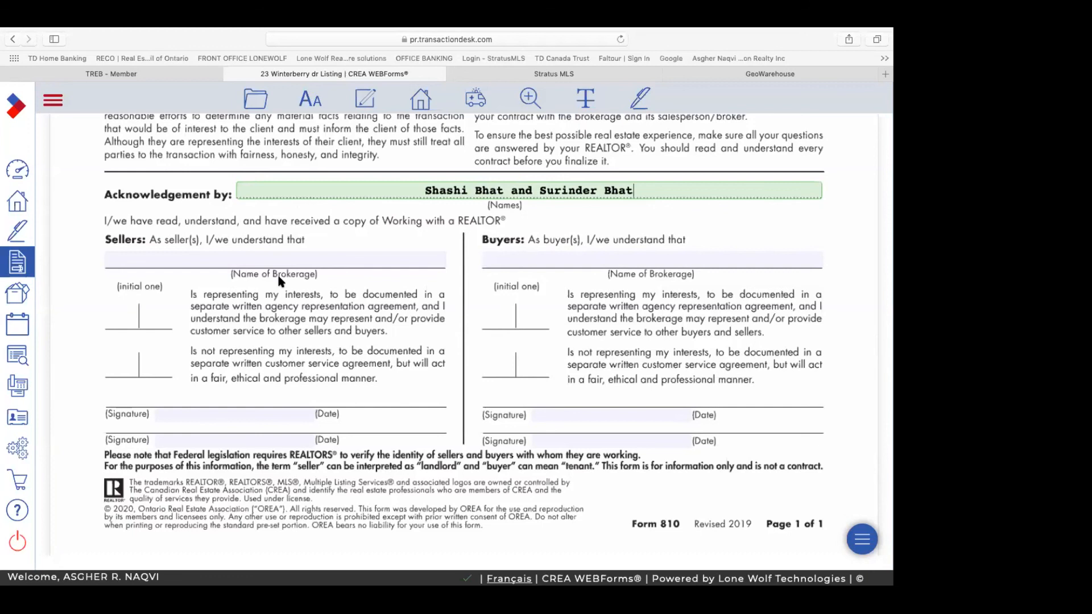
Step: Enter 'Royal Lepage Vision realty Brokerage' in the Sellers Name of Brokerage field
left_click(172, 259)
type("R")
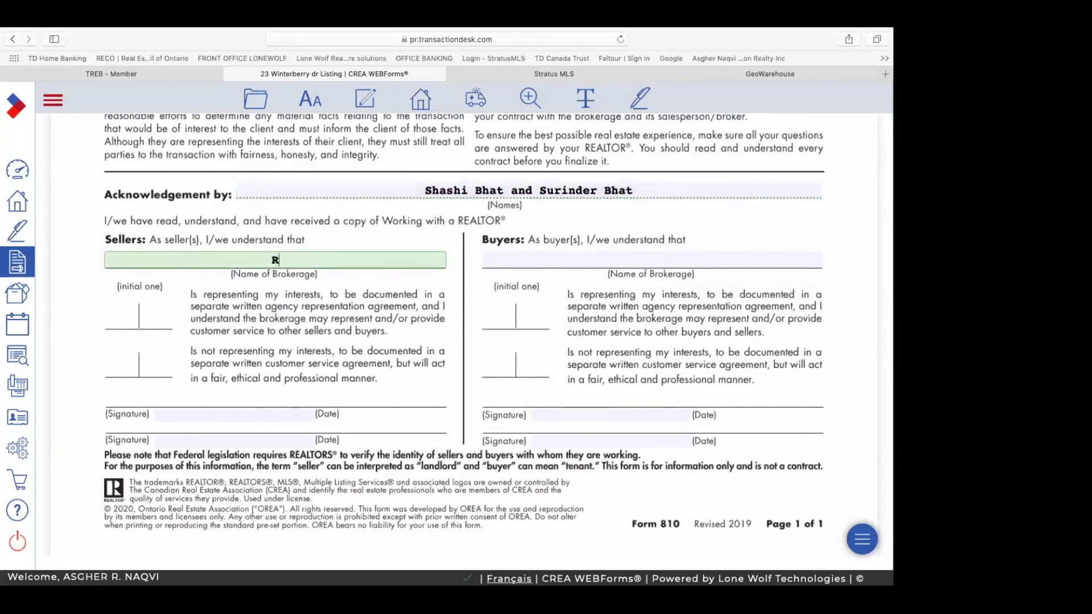
type("oyal Lepage ")
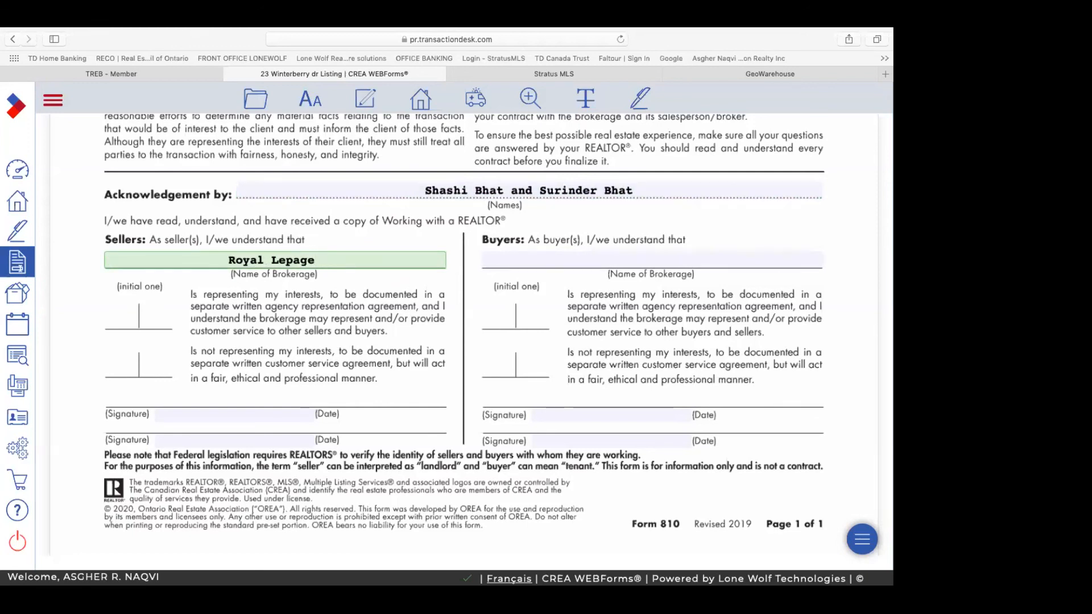
type("Vision realty")
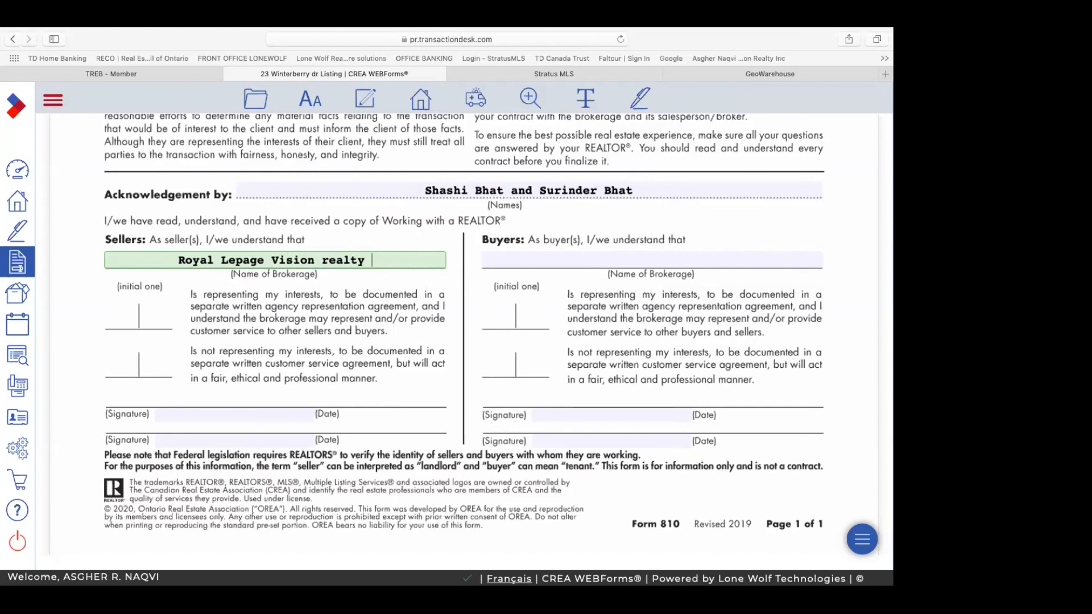
type("Brokerage")
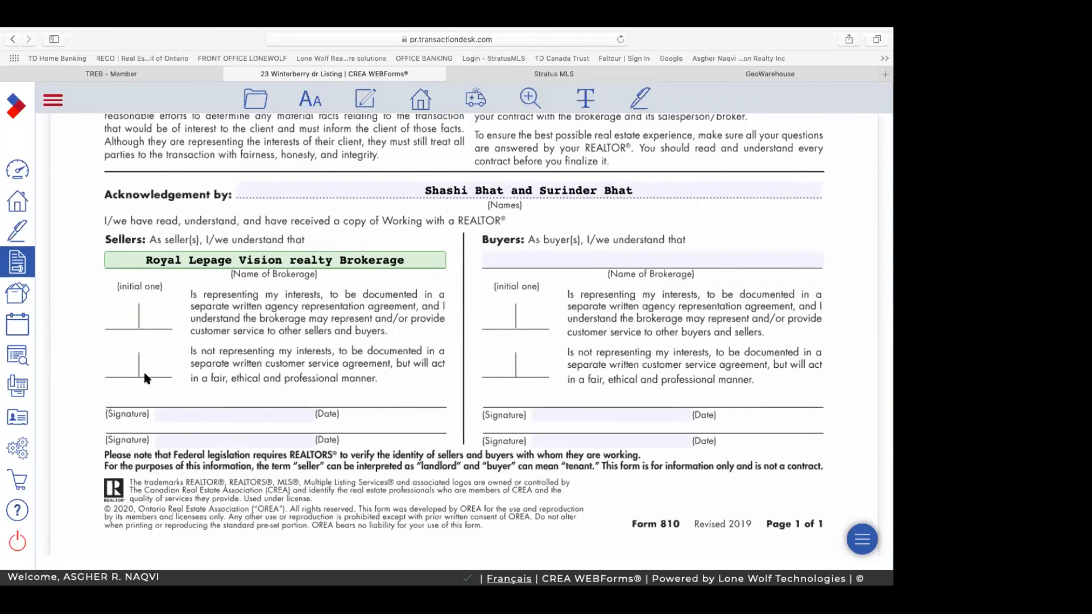
scroll(391, 442, "down", 1)
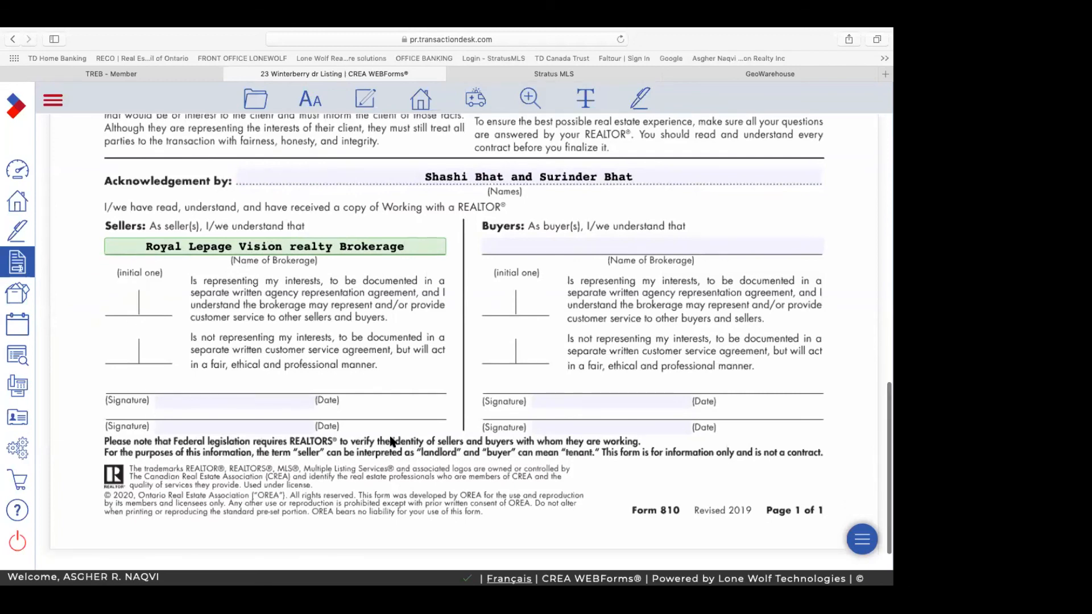
scroll(391, 442, "up", 3)
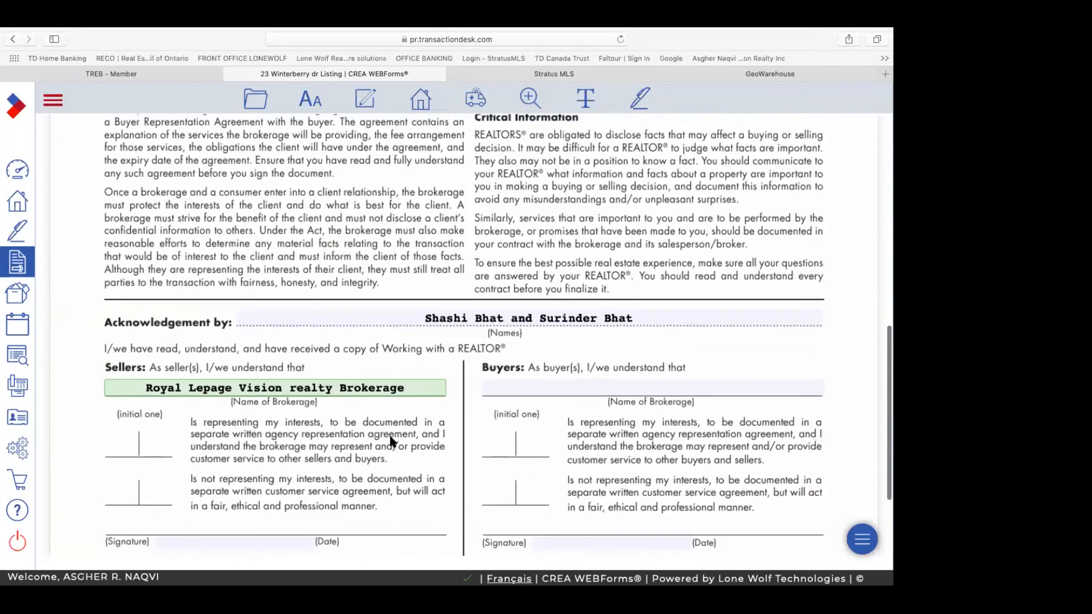
scroll(391, 442, "up", 1)
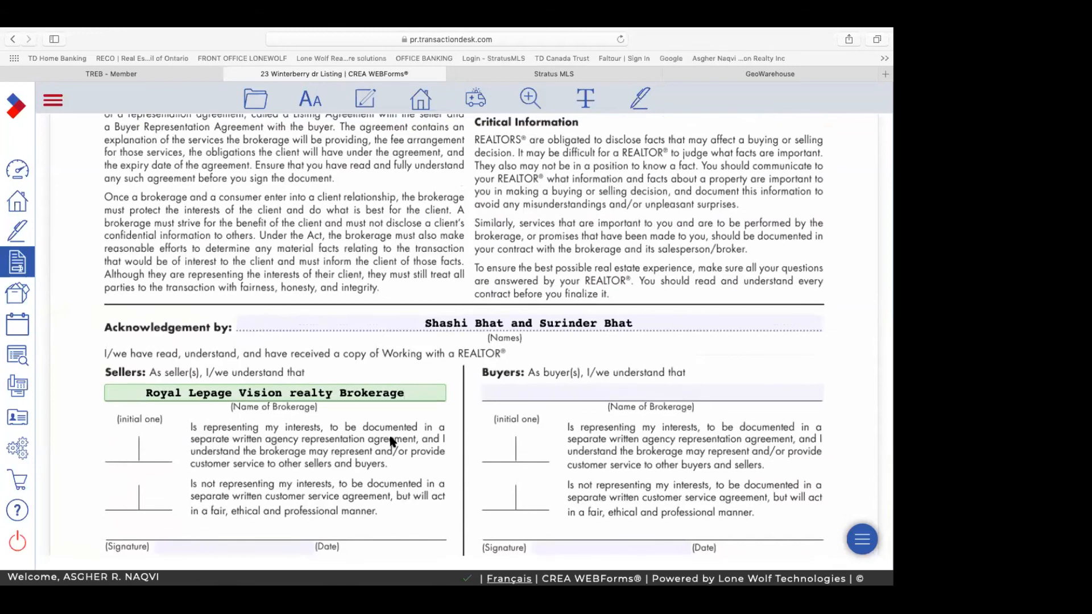
scroll(391, 442, "up", 15)
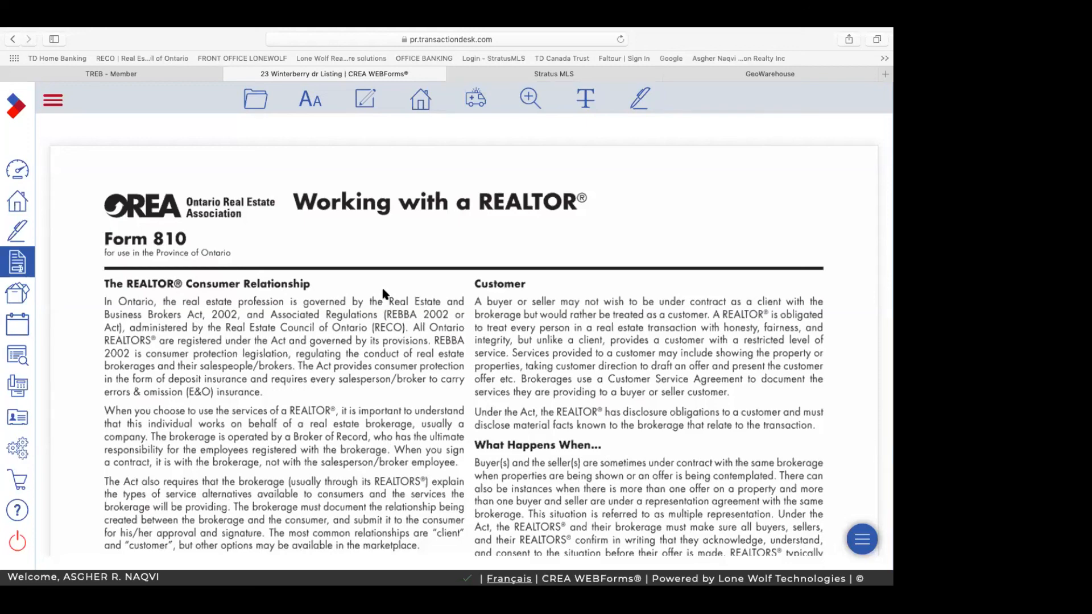
scroll(382, 294, "down", 3)
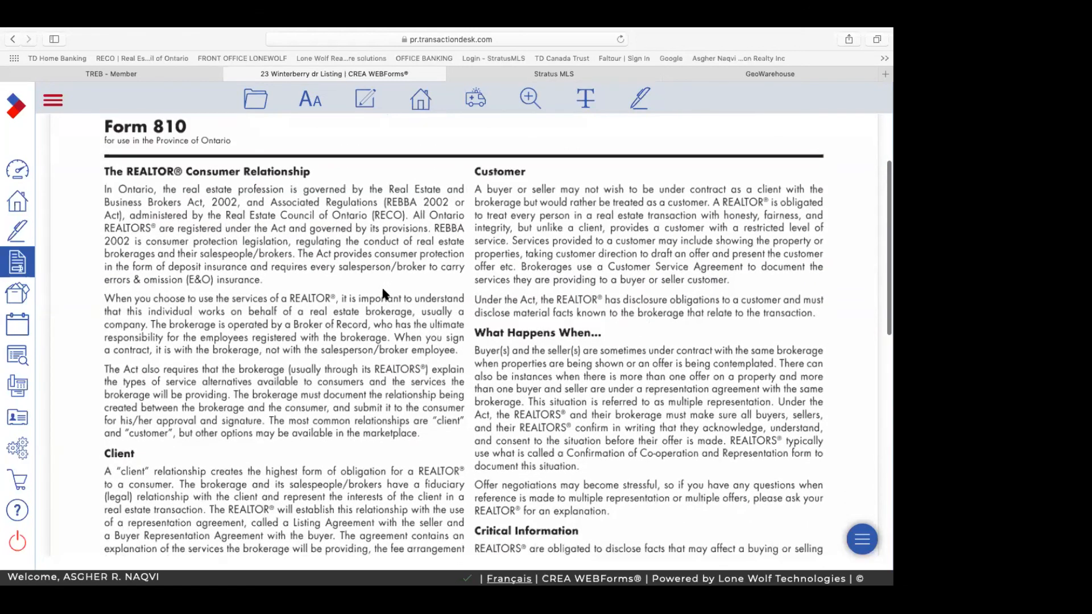
scroll(382, 294, "down", 5)
scroll(383, 294, "up", 8)
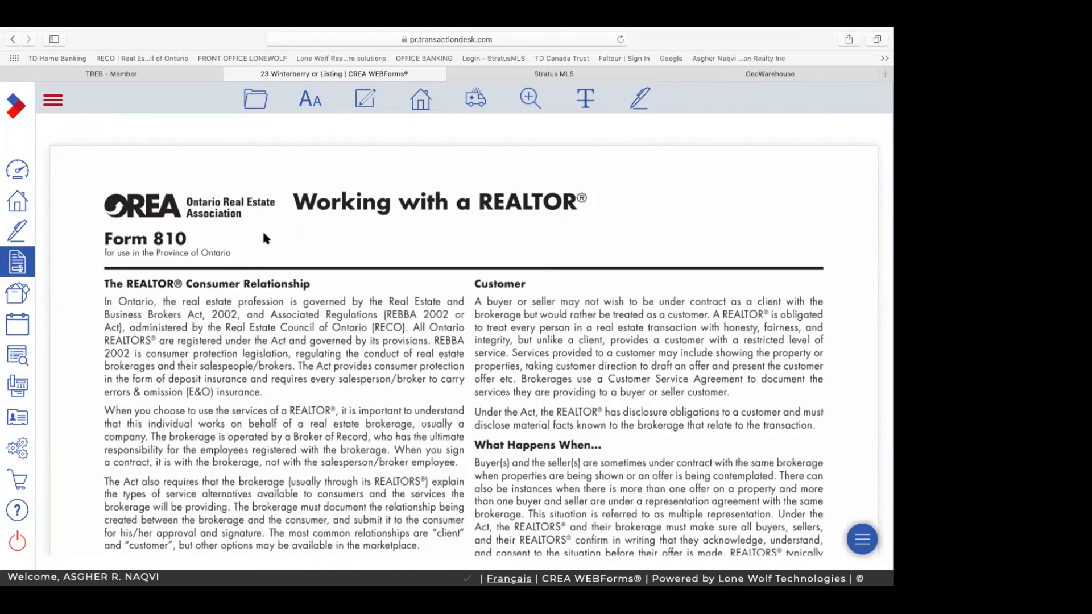
scroll(486, 346, "down", 7)
scroll(486, 345, "down", 9)
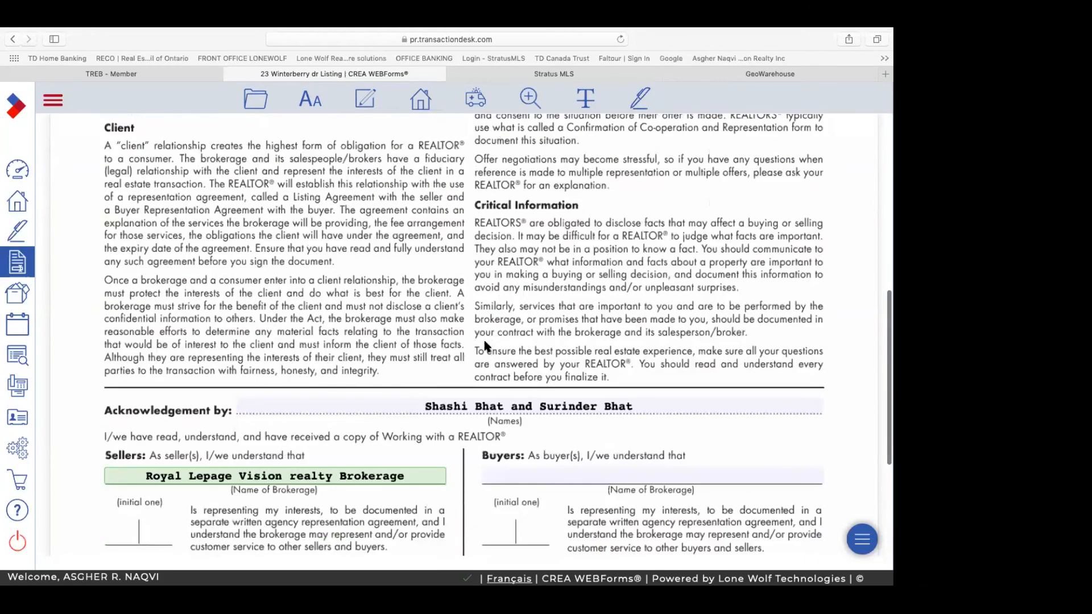
scroll(487, 346, "up", 5)
scroll(485, 344, "up", 11)
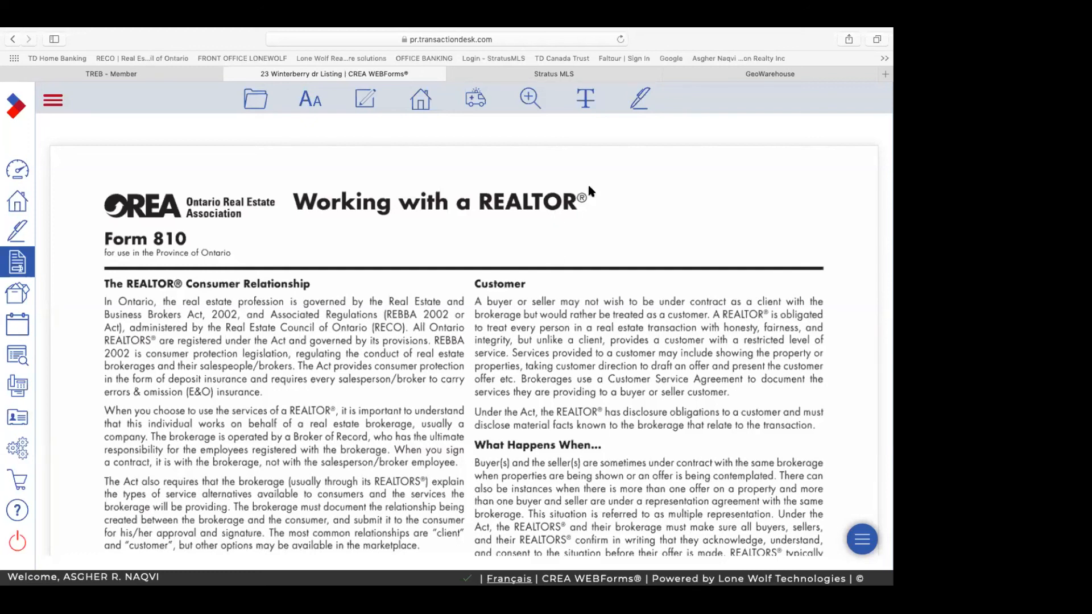
left_click(560, 75)
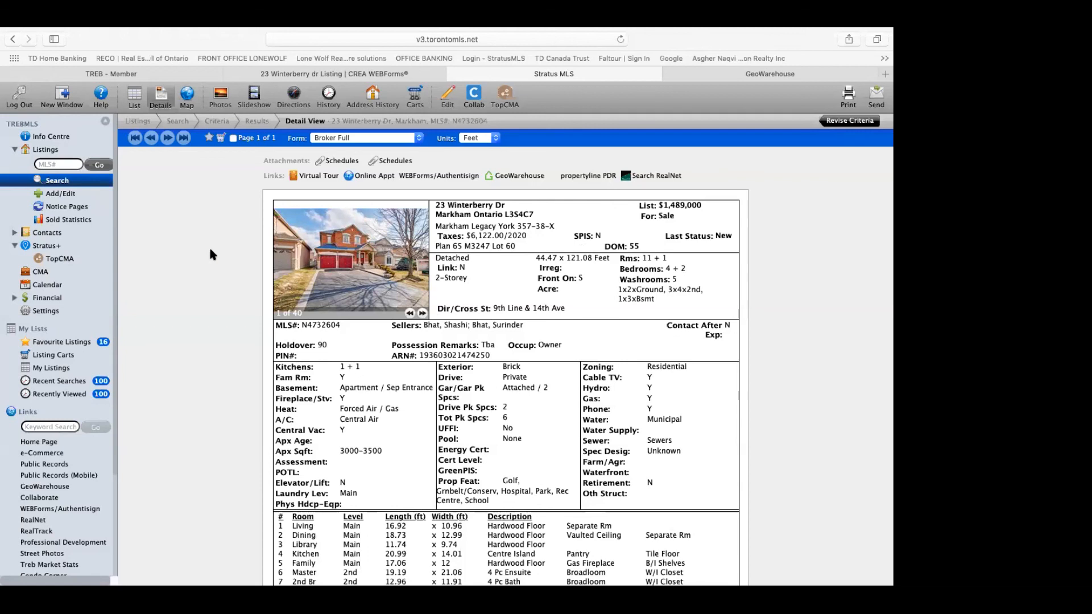
left_click(50, 259)
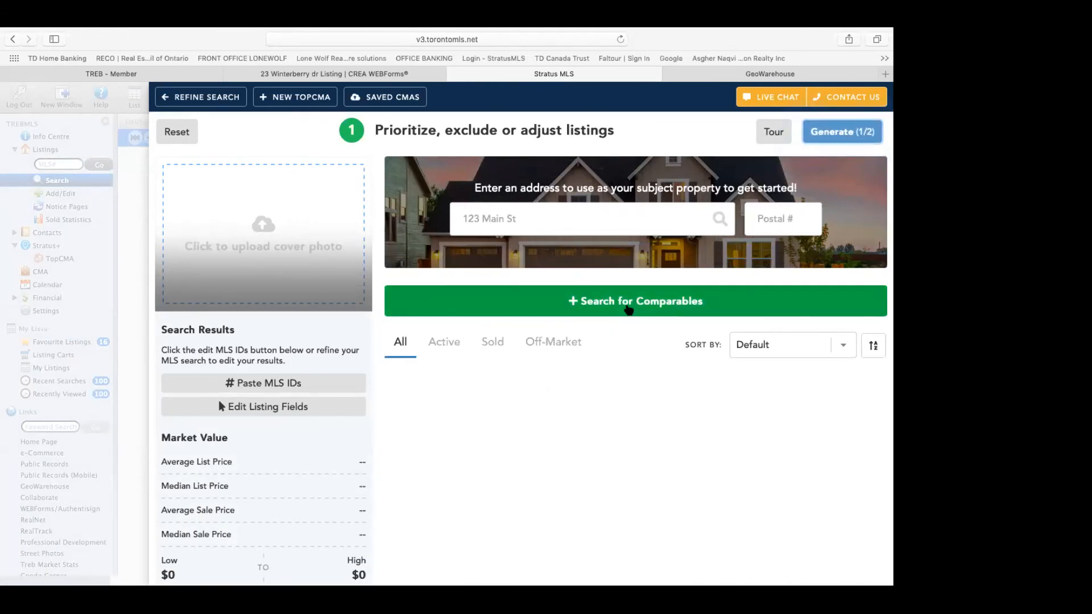
left_click(563, 218)
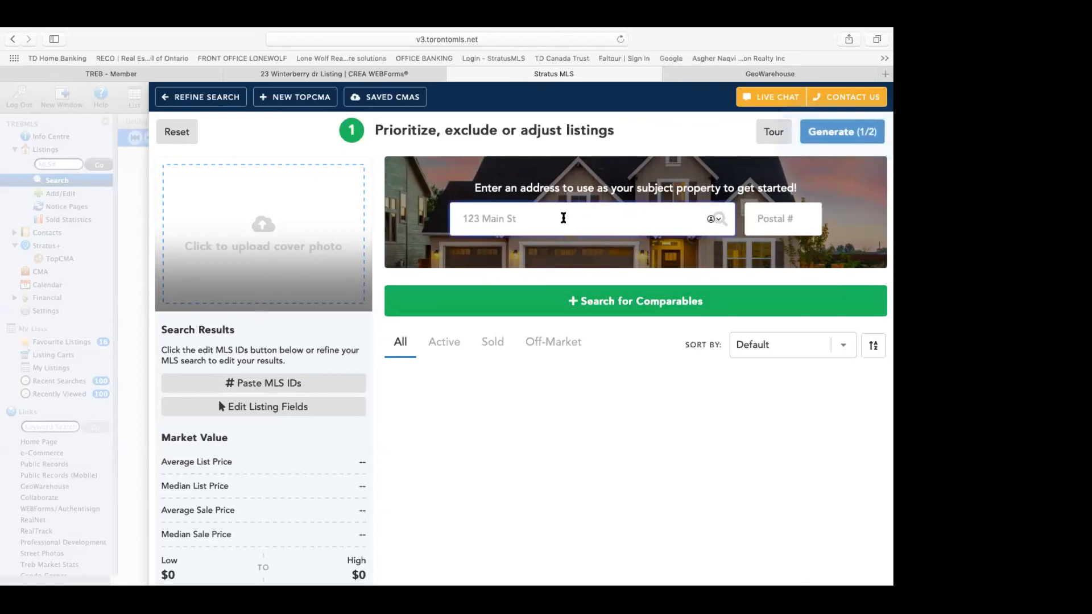
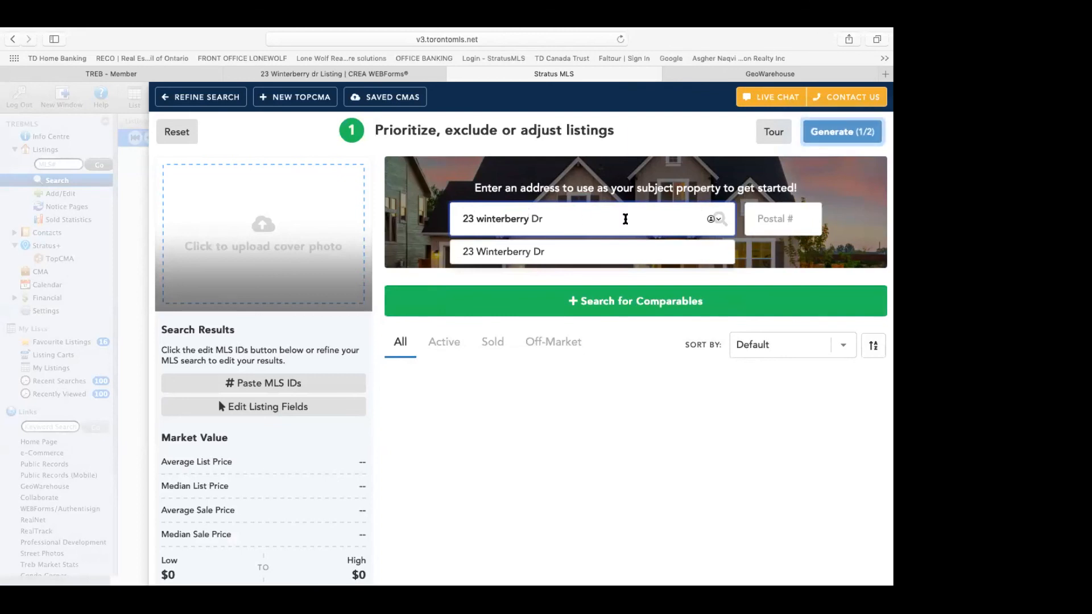
key("Tab")
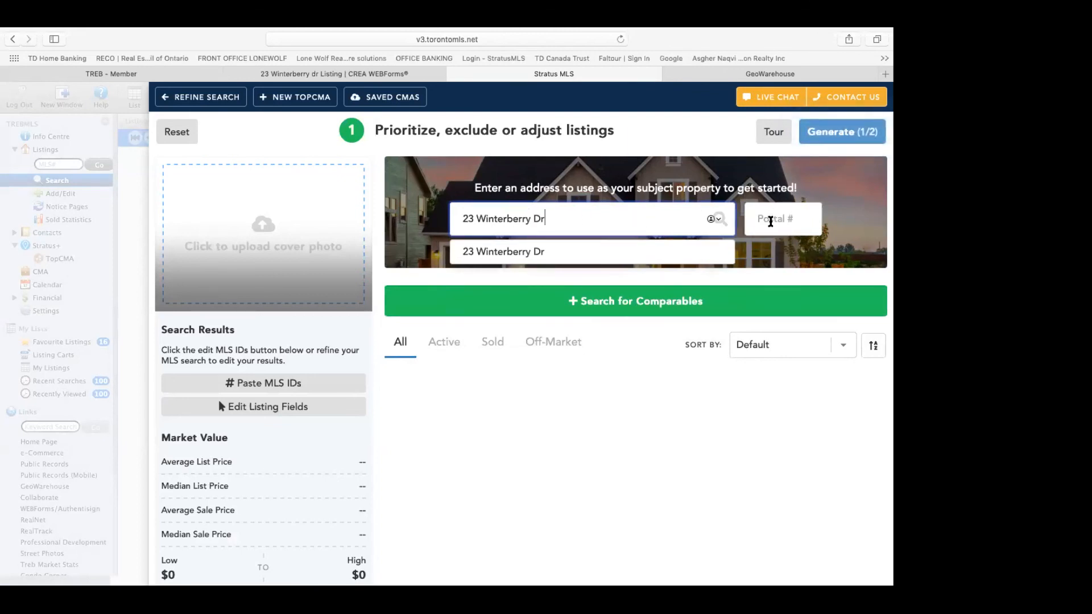
left_click(771, 222)
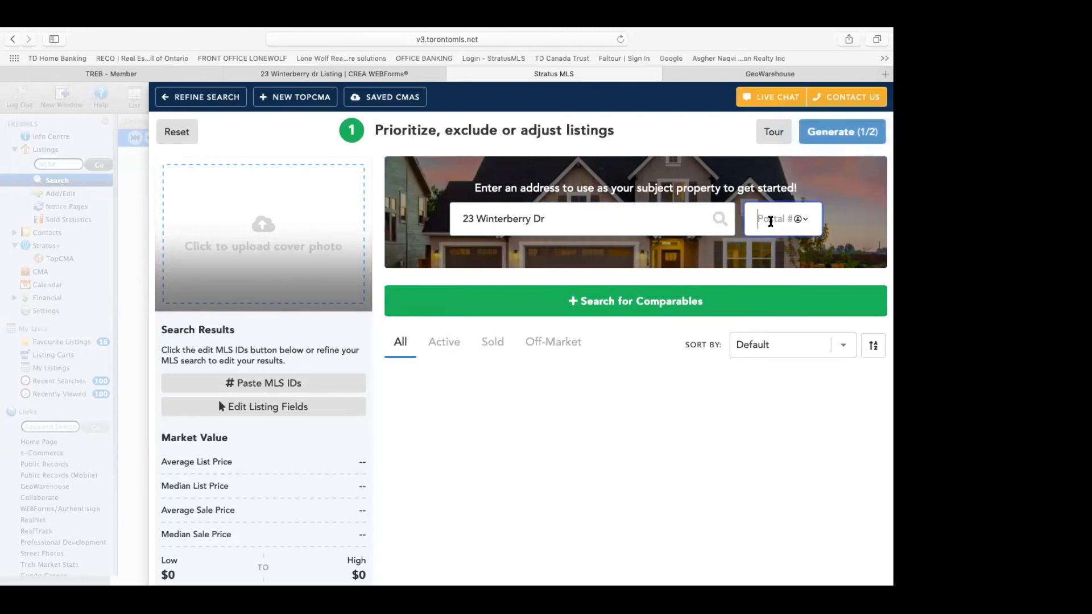
type("L3")
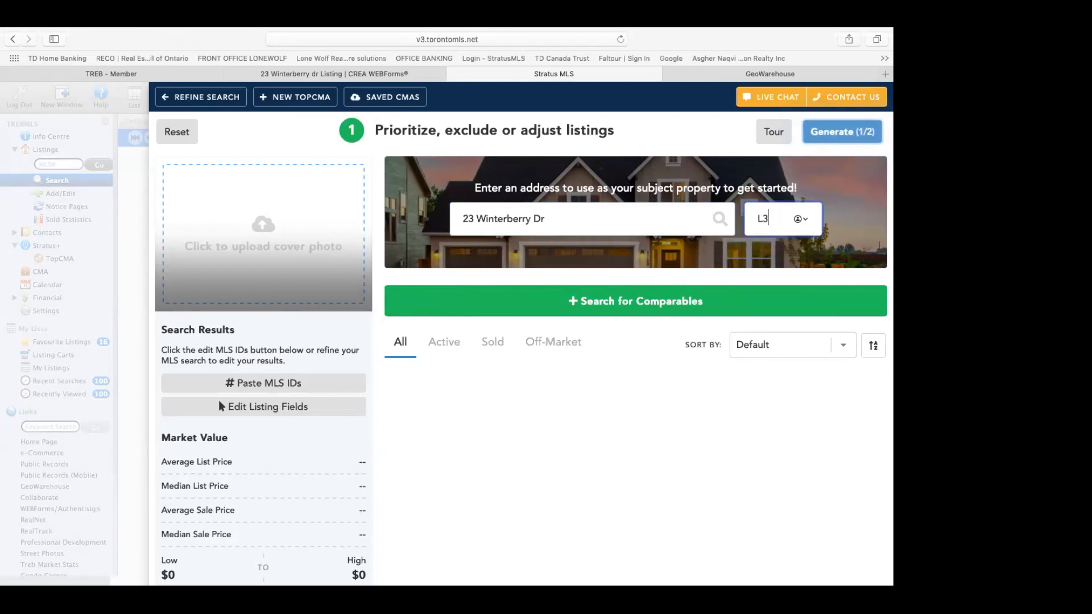
type("S")
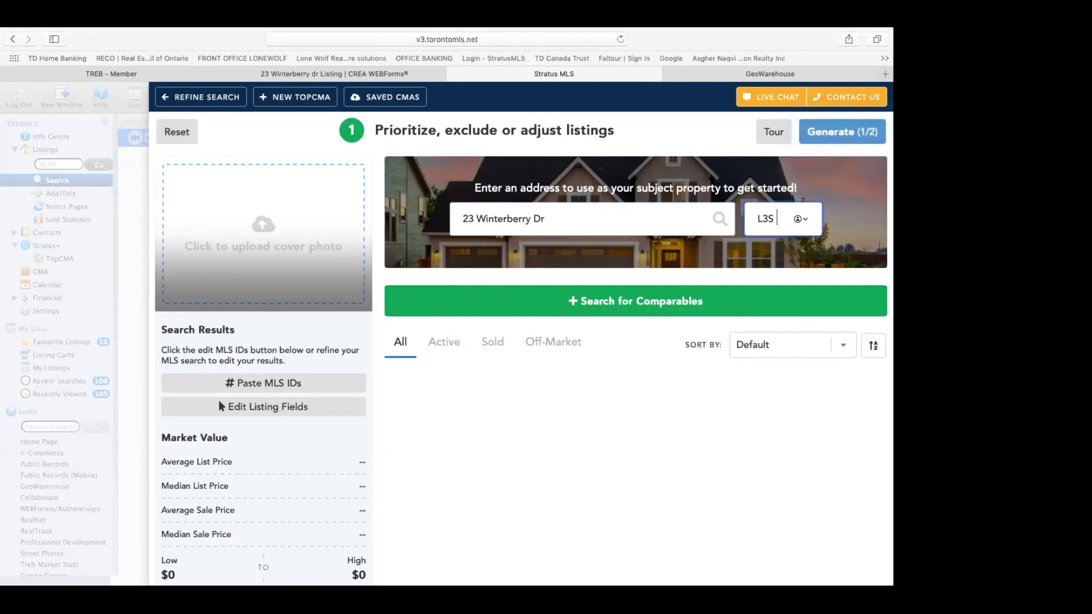
type(" 4C7")
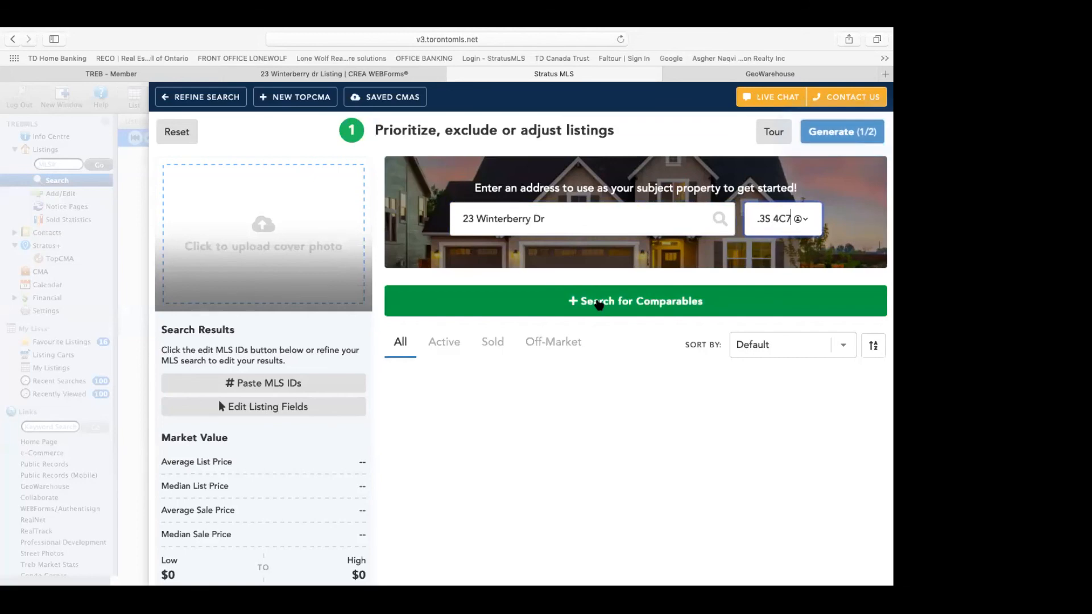
left_click(599, 306)
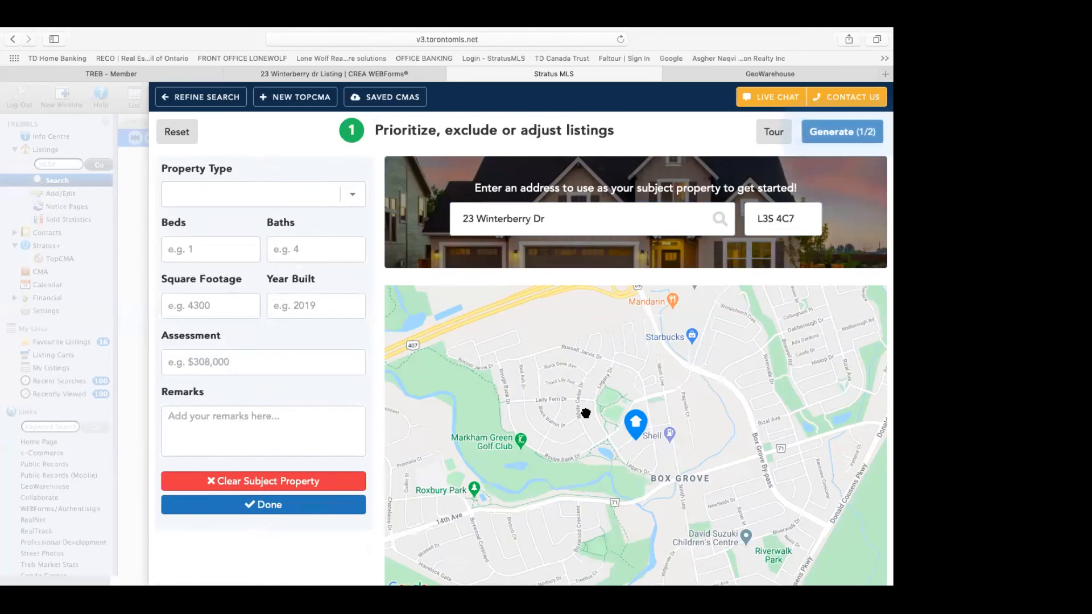
Step: Open the comparable finder and narrow its search radius from 5 km to about 3.33 km
scroll(585, 414, "down", 5)
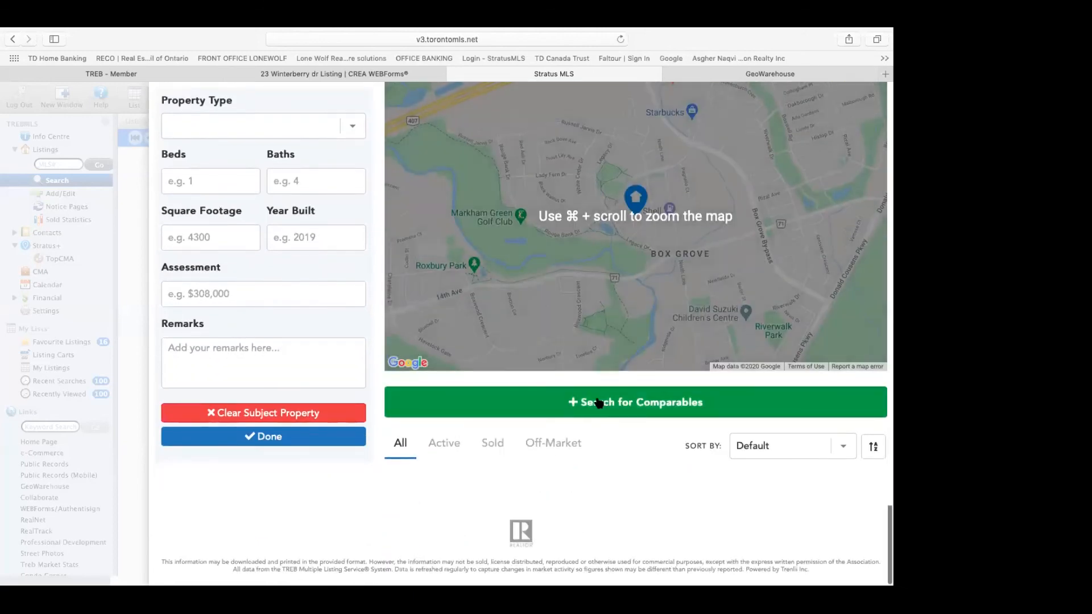
left_click(599, 404)
scroll(556, 430, "down", 3)
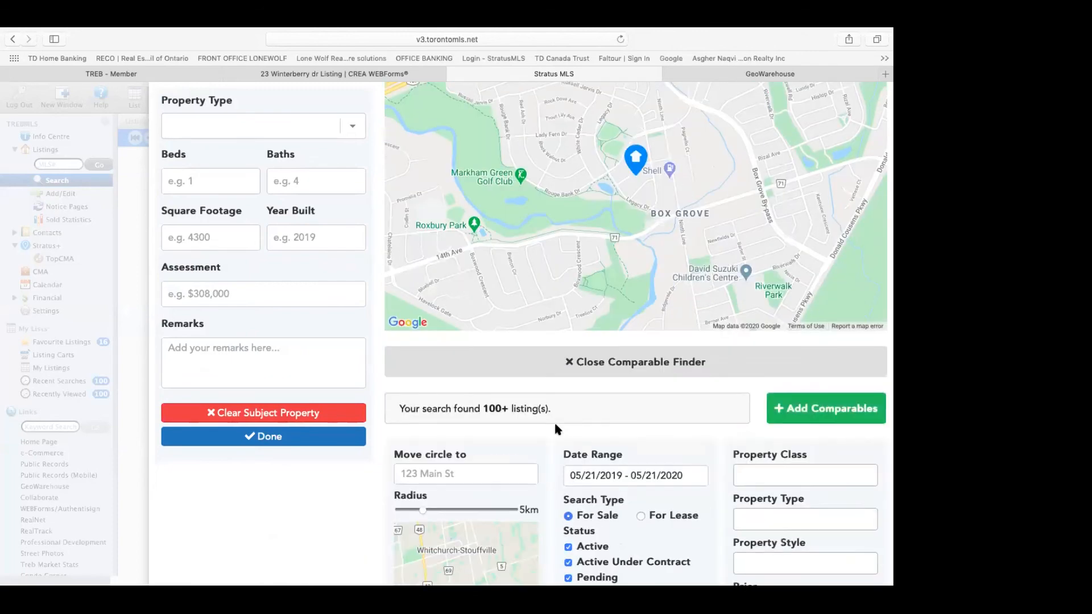
scroll(510, 382, "down", 10)
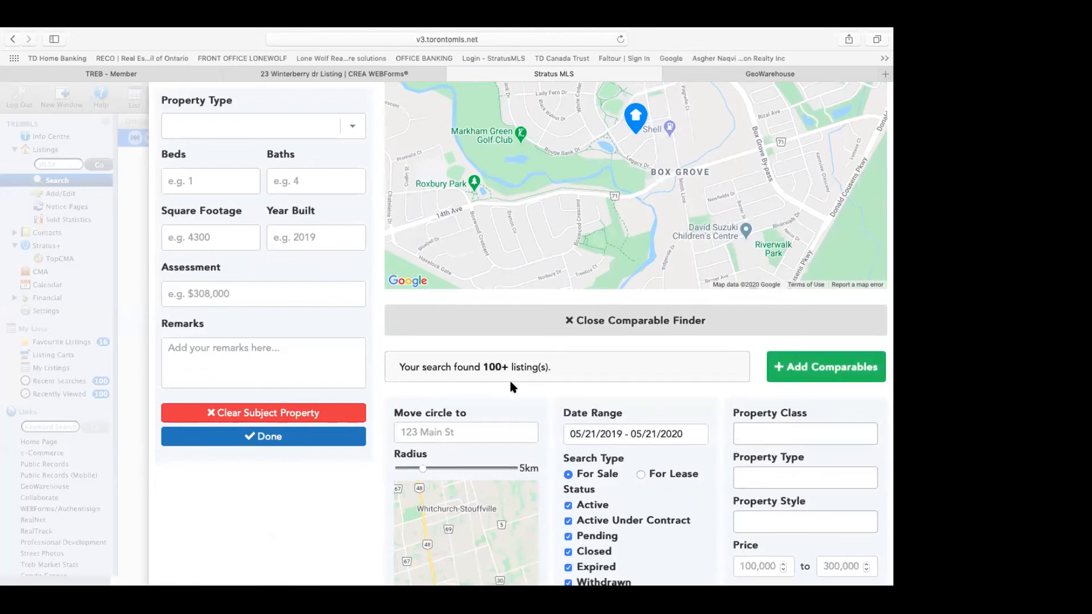
scroll(510, 386, "down", 6)
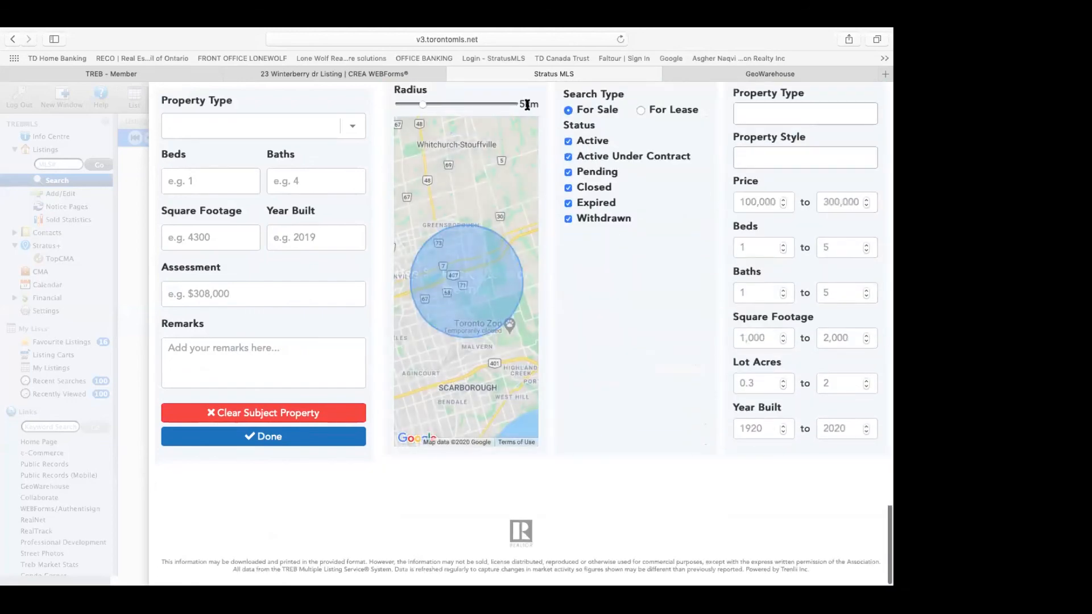
left_click_drag(421, 104, 412, 104)
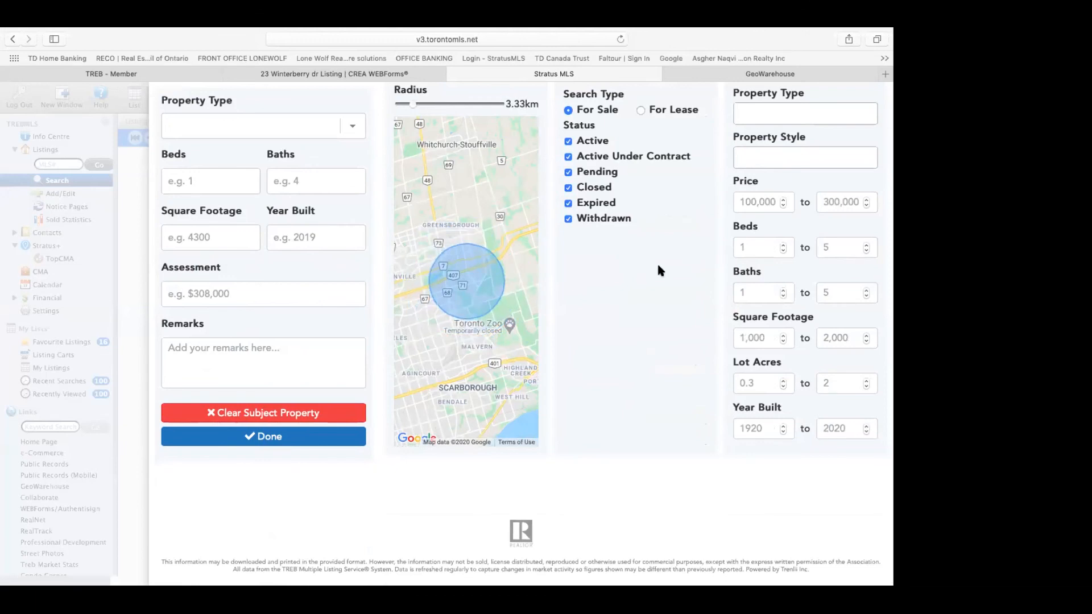
scroll(658, 268, "up", 3)
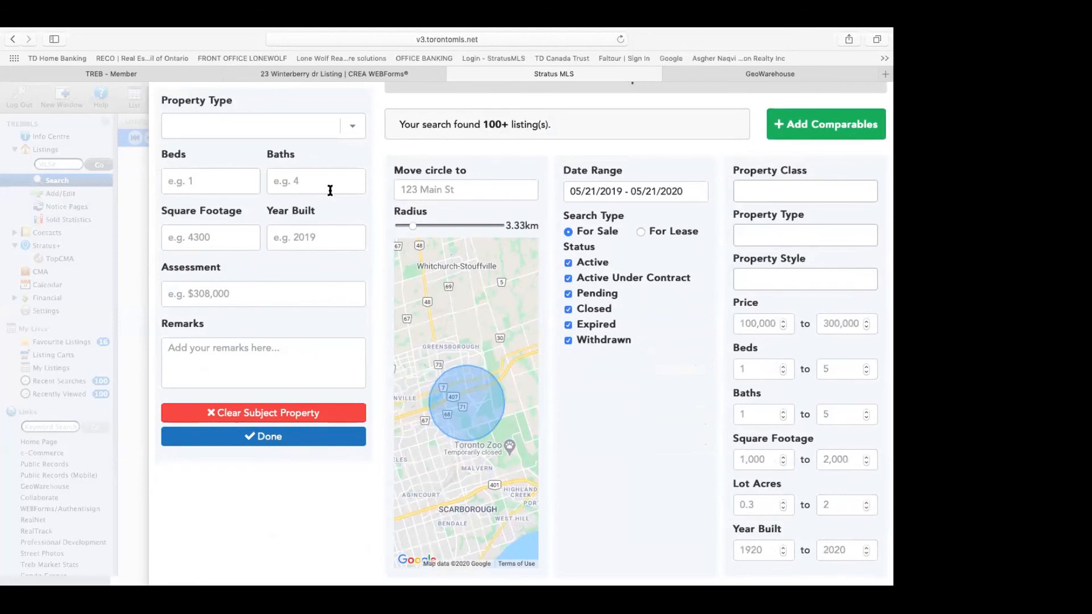
scroll(432, 148, "up", 2)
left_click(264, 123)
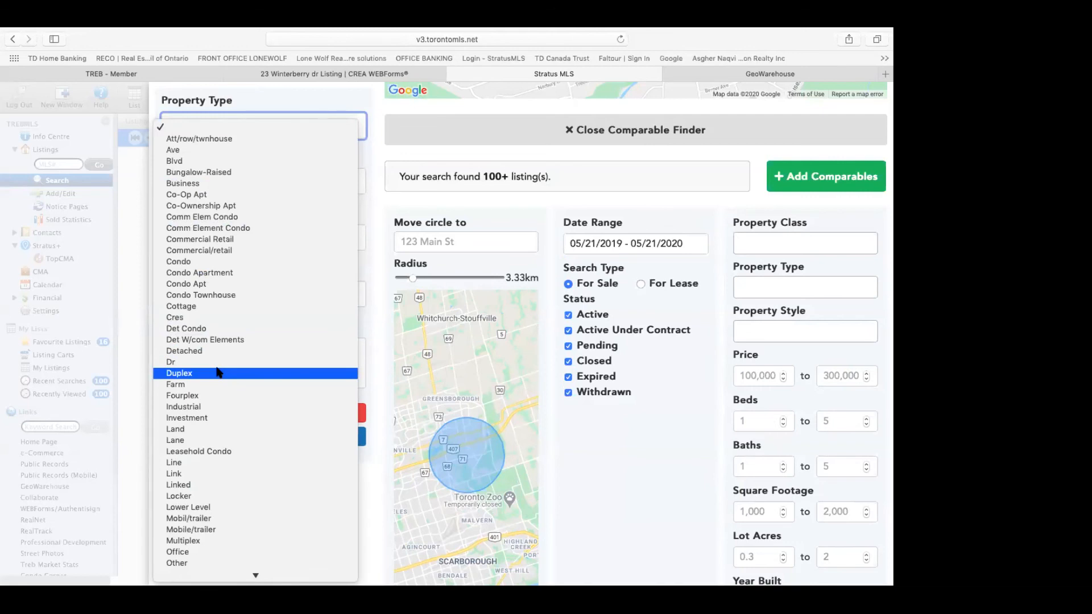
Step: Set the subject property to a Detached home with 4 beds and save the details
left_click(207, 351)
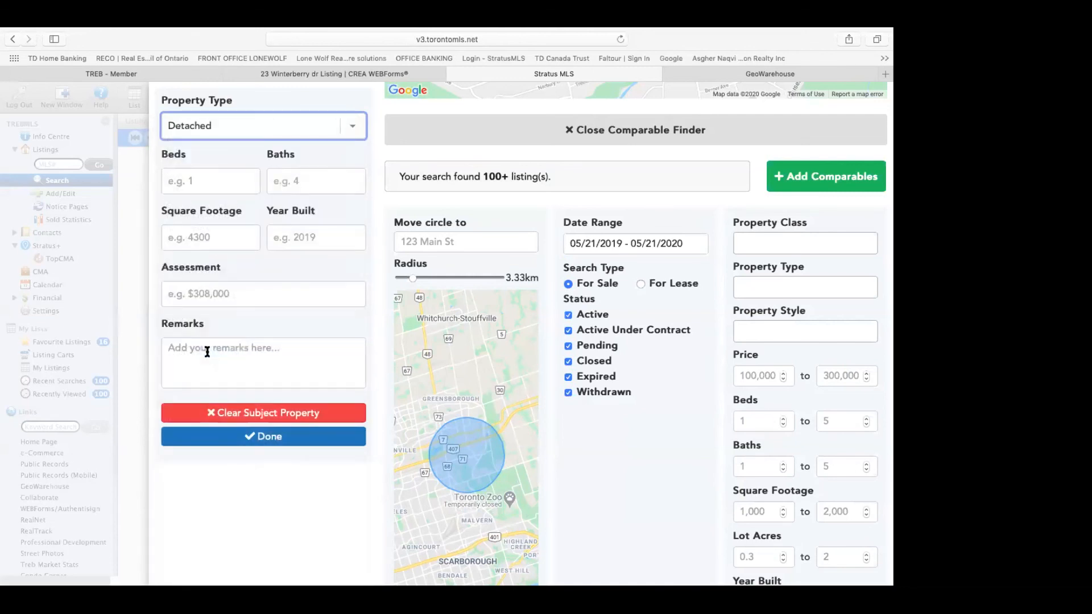
left_click(210, 185)
type("4")
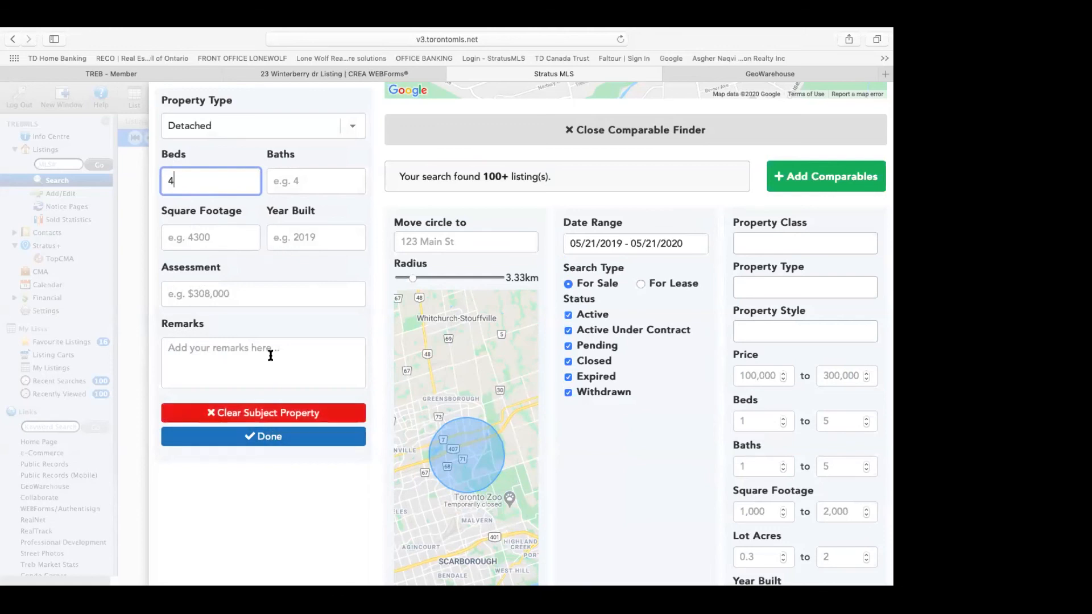
scroll(271, 355, "up", 1)
scroll(270, 355, "up", 10)
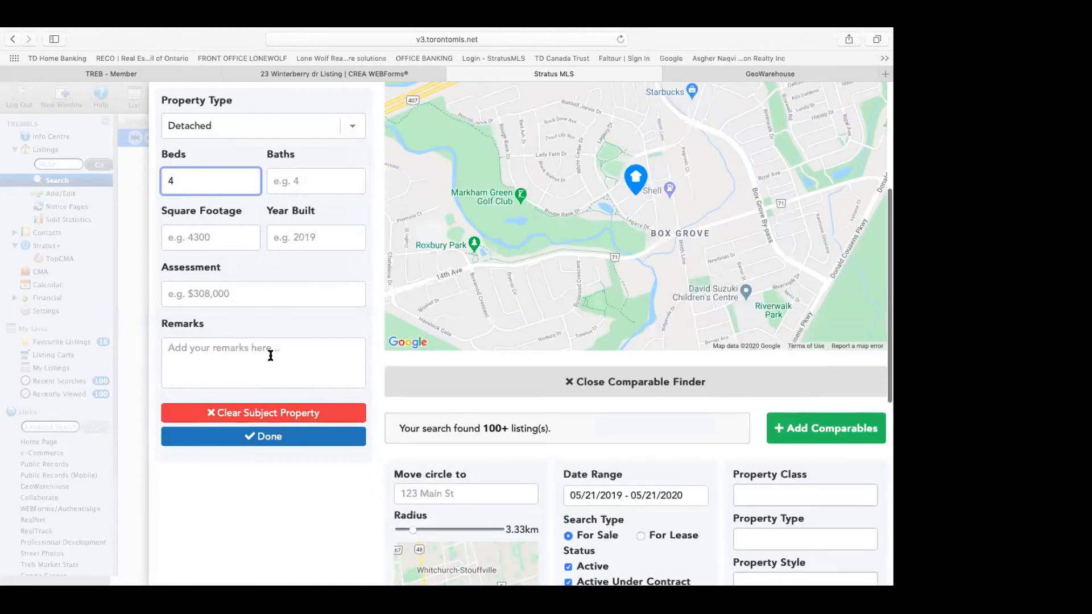
left_click(268, 442)
scroll(520, 398, "down", 8)
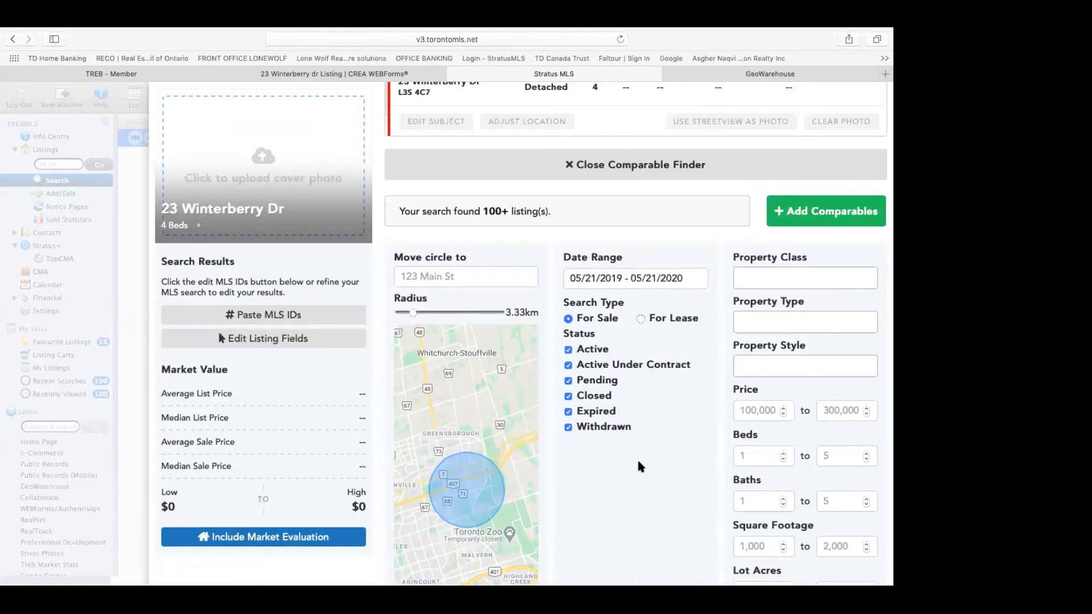
scroll(641, 466, "down", 5)
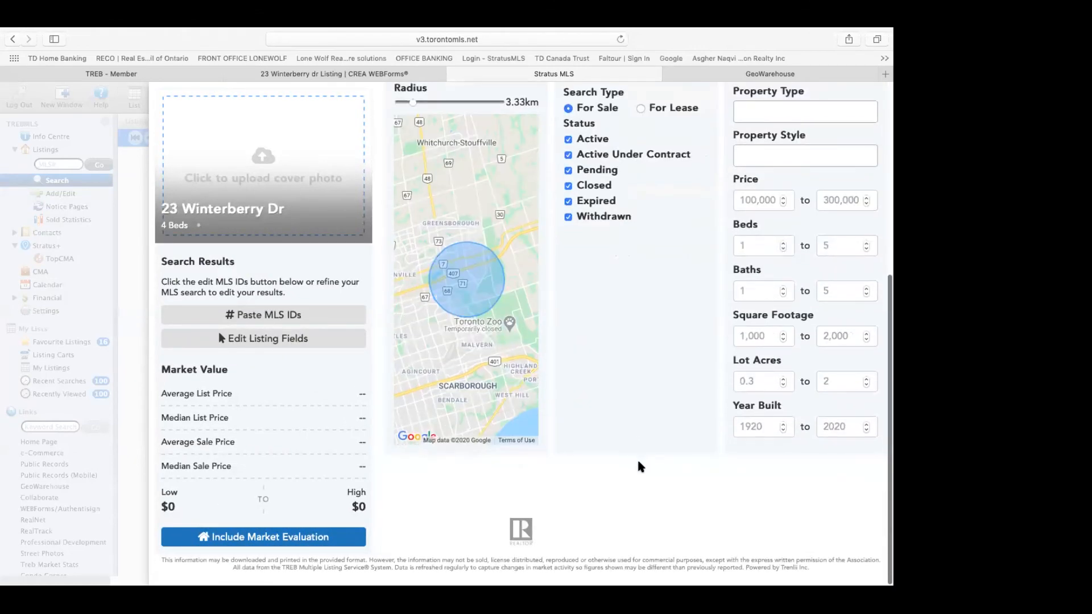
scroll(641, 466, "up", 5)
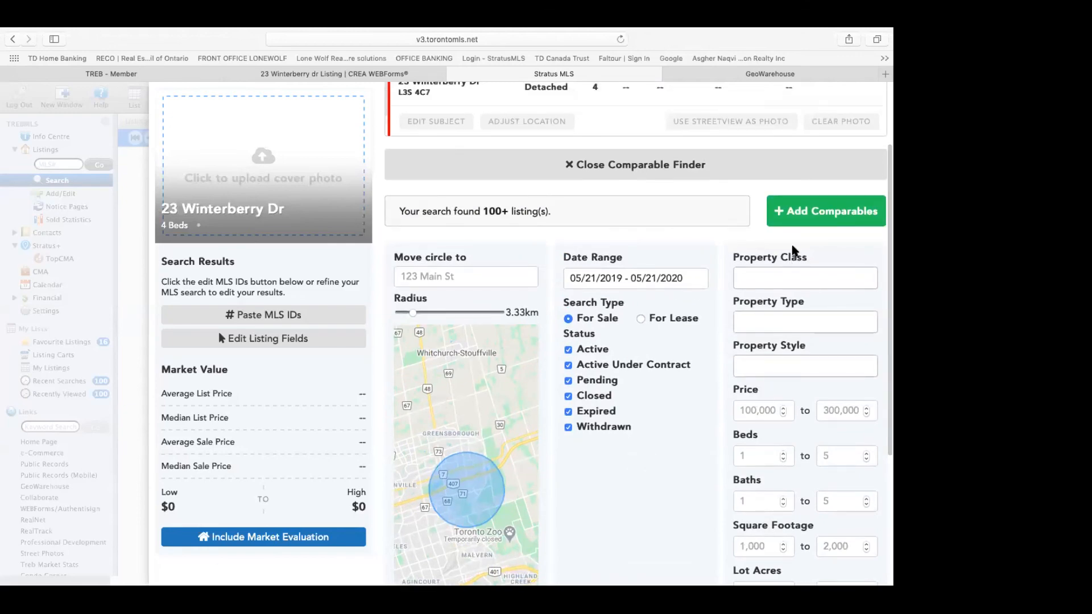
left_click(806, 213)
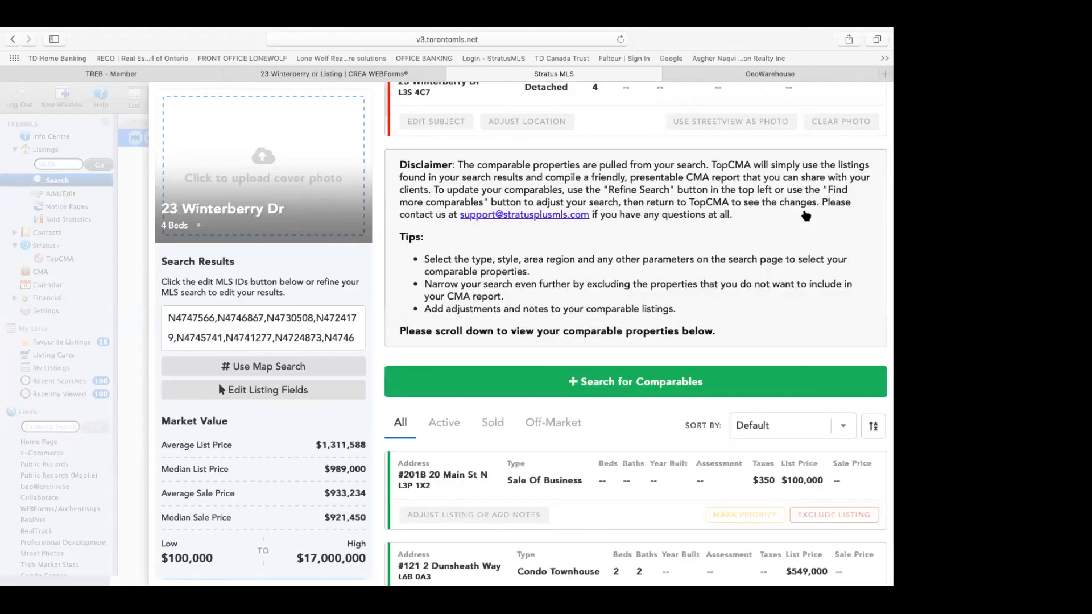
scroll(584, 359, "down", 4)
scroll(584, 358, "down", 2)
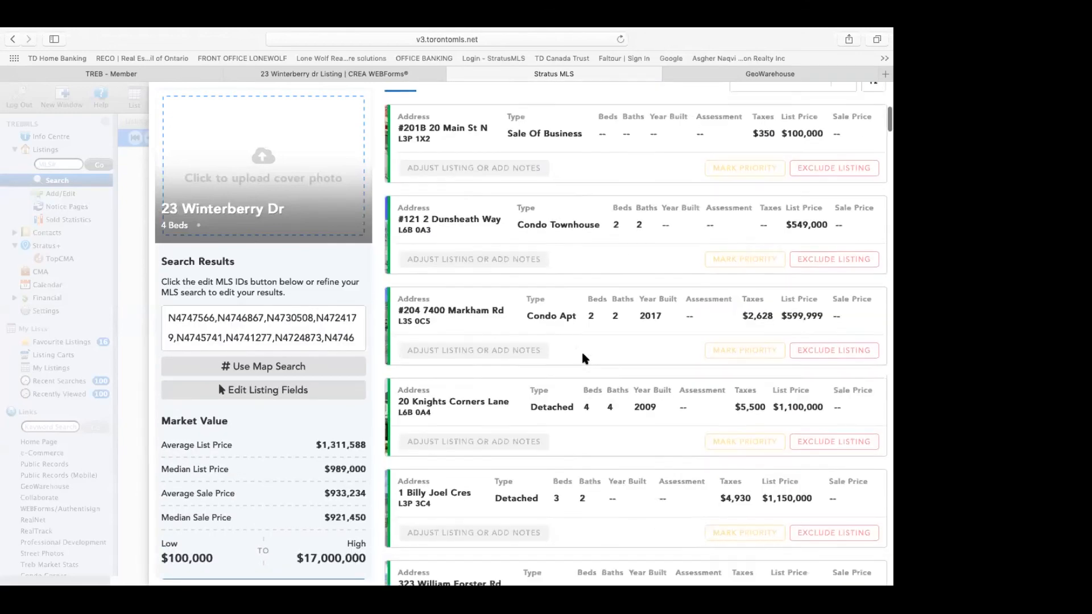
scroll(569, 361, "up", 1)
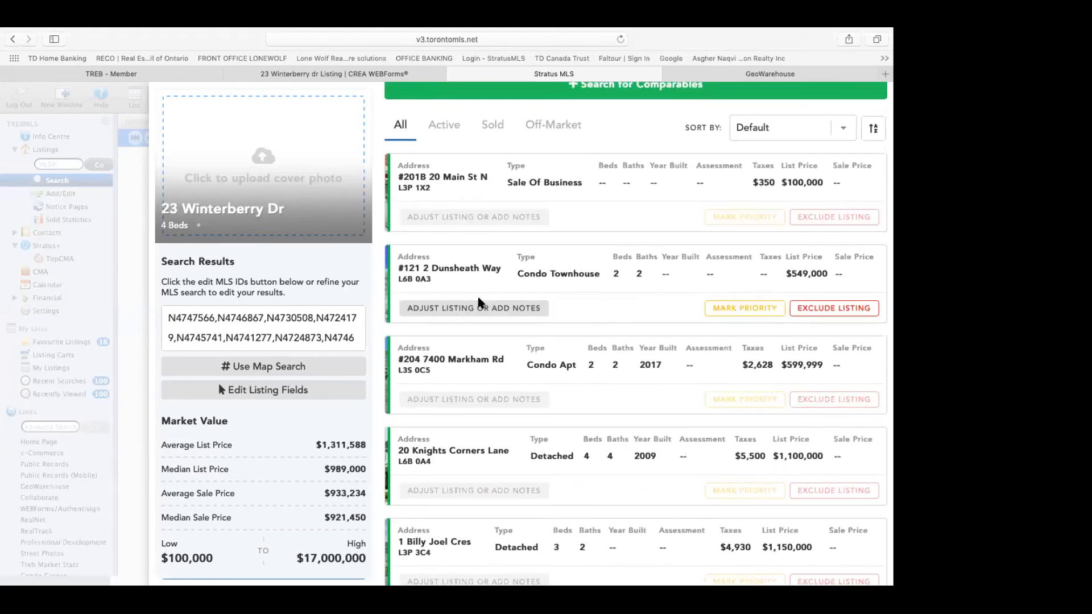
scroll(493, 380, "down", 5)
scroll(492, 379, "down", 7)
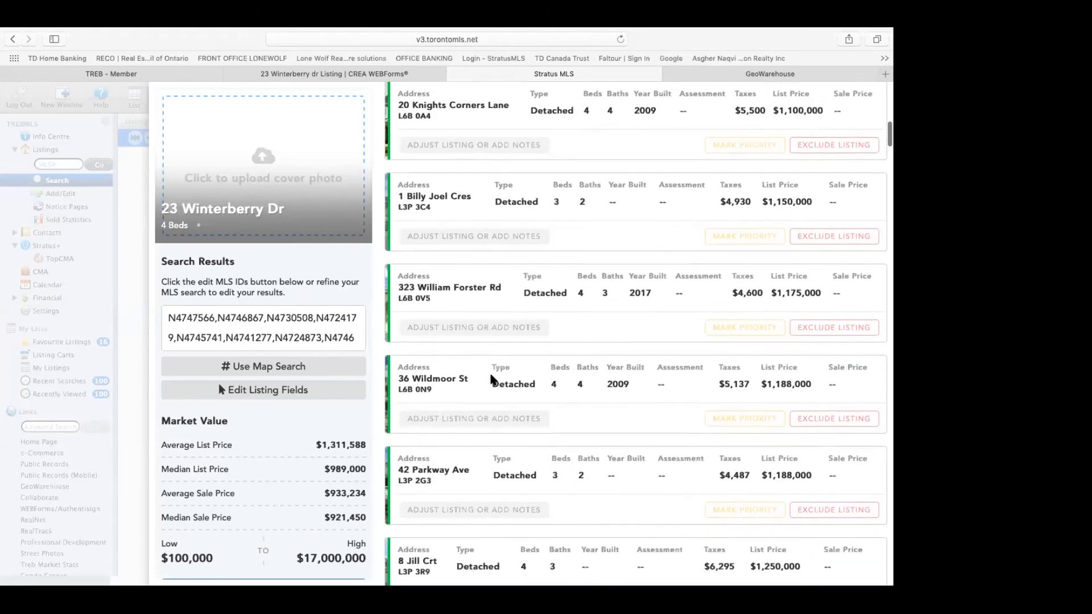
scroll(697, 322, "up", 1)
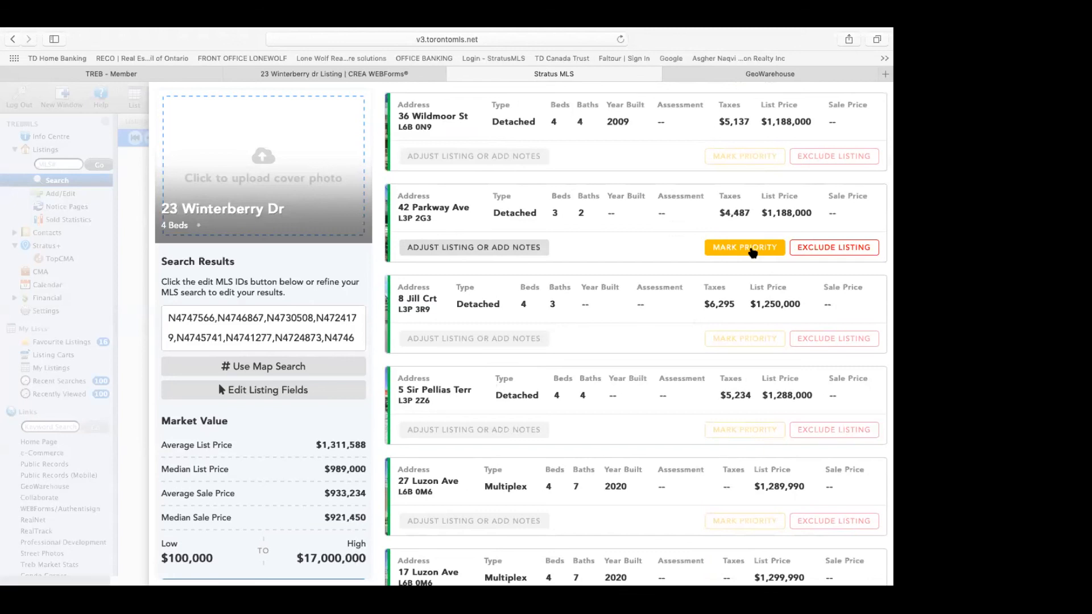
left_click(752, 252)
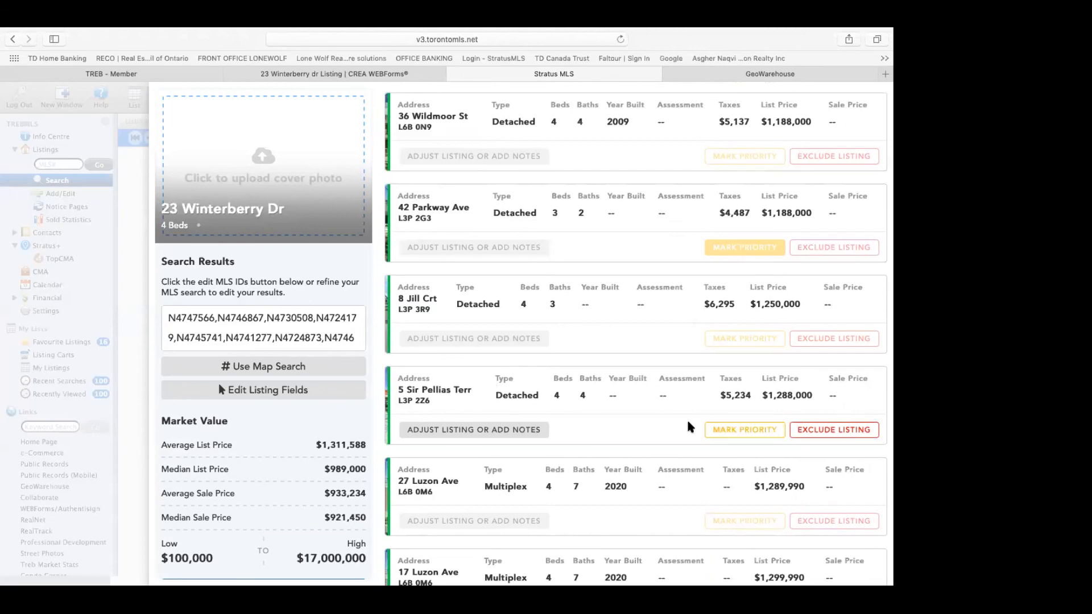
scroll(690, 427, "down", 3)
scroll(690, 427, "down", 5)
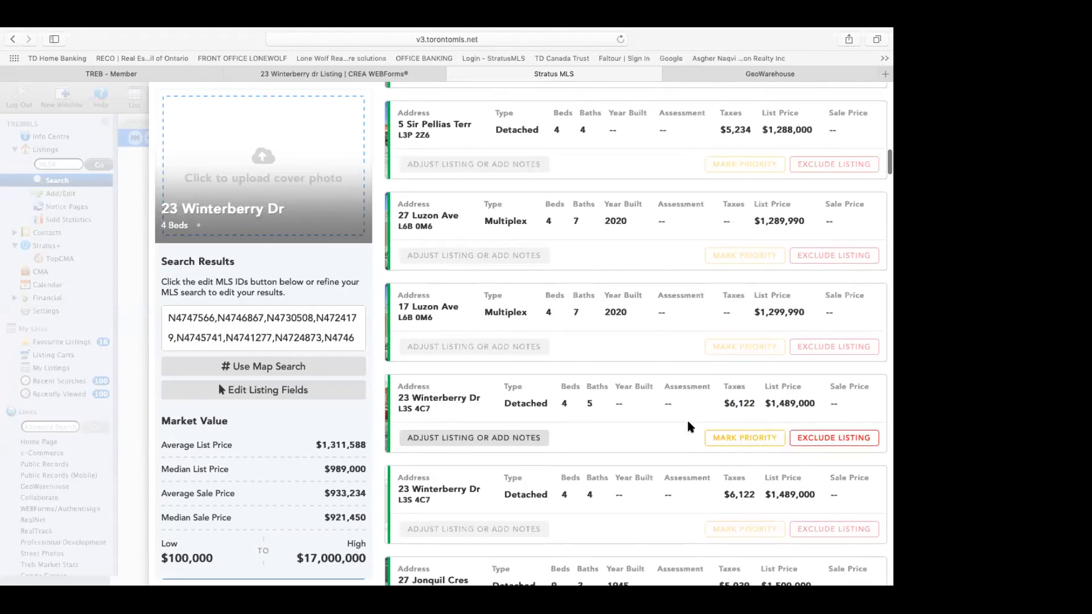
scroll(690, 426, "down", 6)
scroll(690, 427, "down", 7)
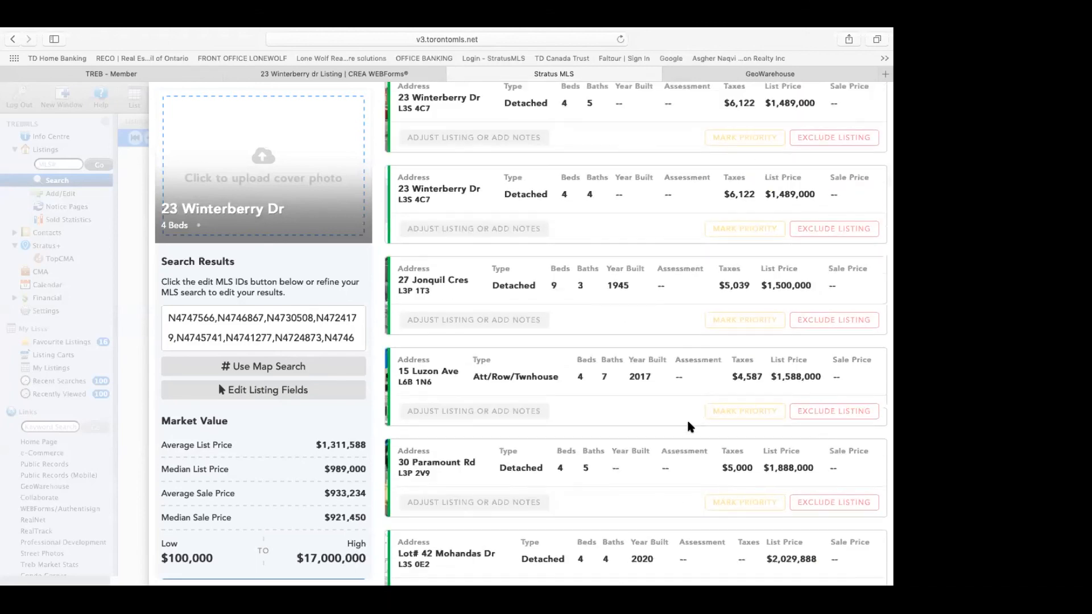
scroll(690, 427, "down", 8)
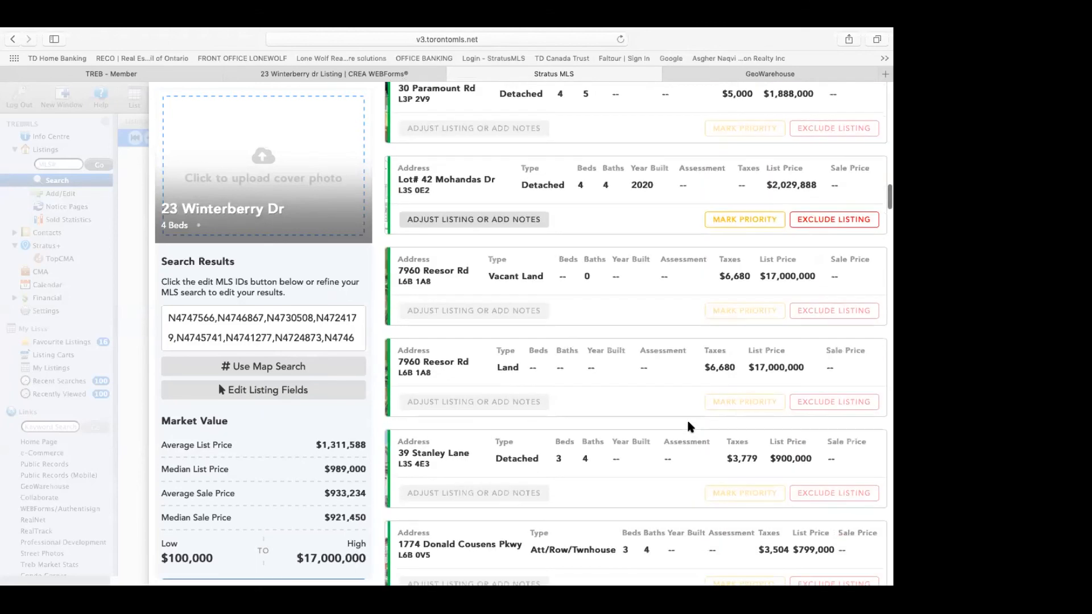
scroll(690, 426, "down", 2)
scroll(690, 427, "down", 9)
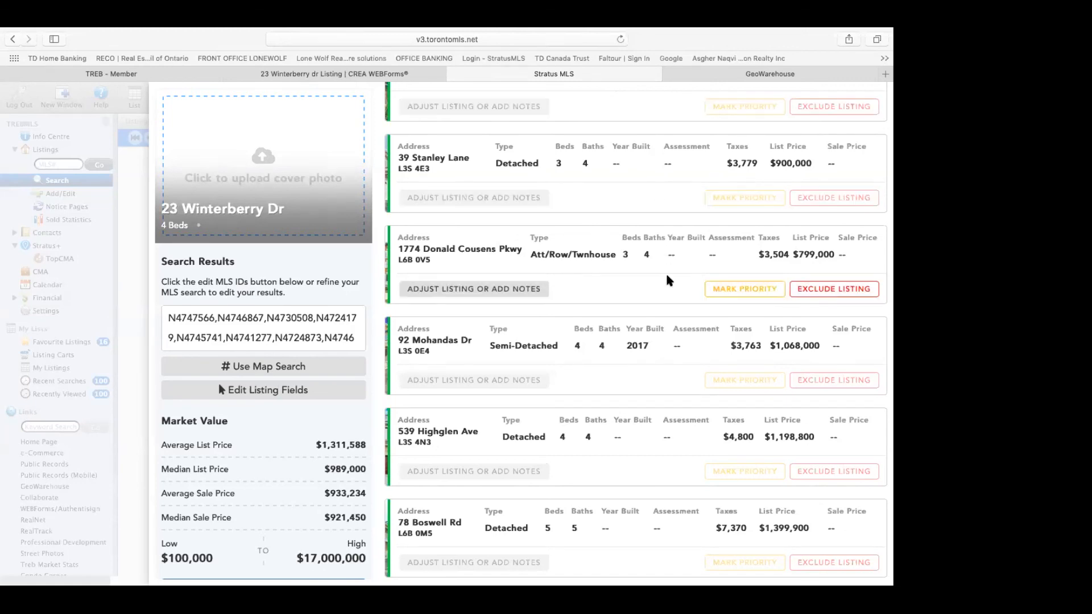
scroll(668, 280, "down", 3)
scroll(668, 280, "down", 10)
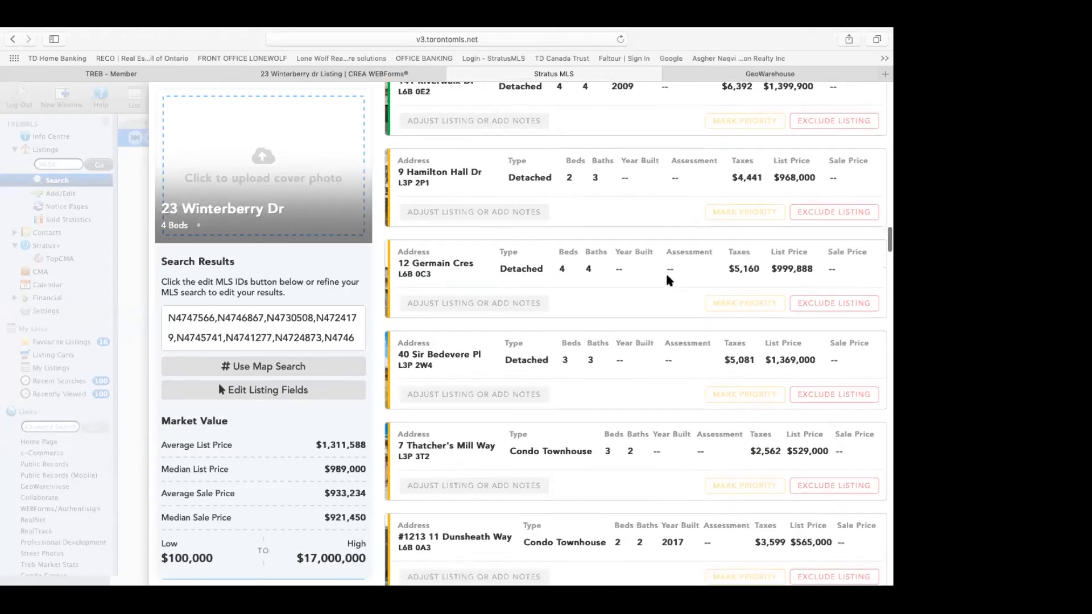
scroll(668, 281, "up", 20)
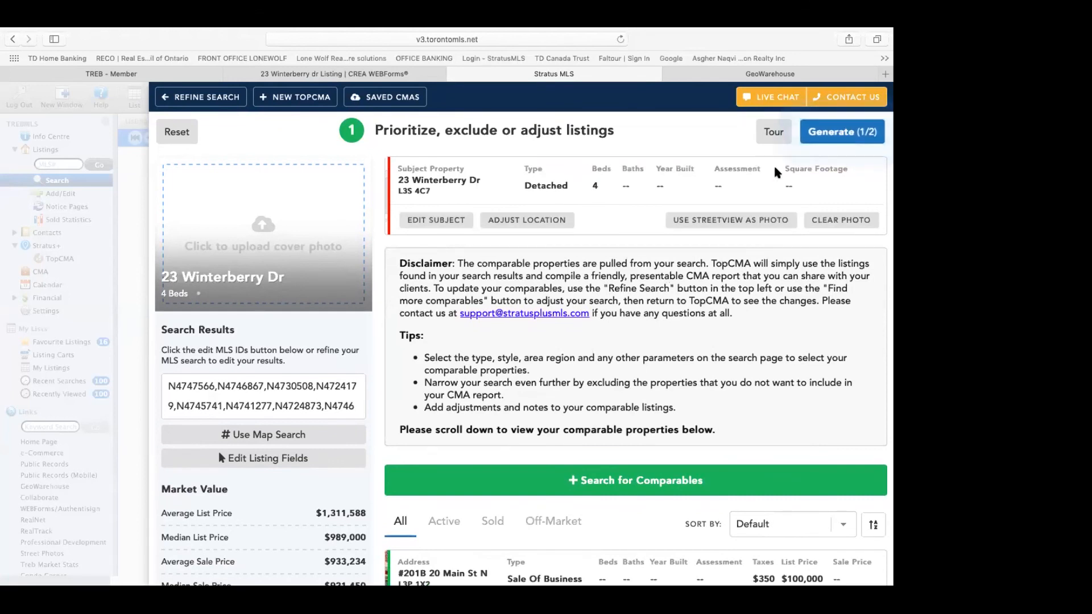
Step: Generate the CMA report and open it via View and Customize my Report
left_click(835, 134)
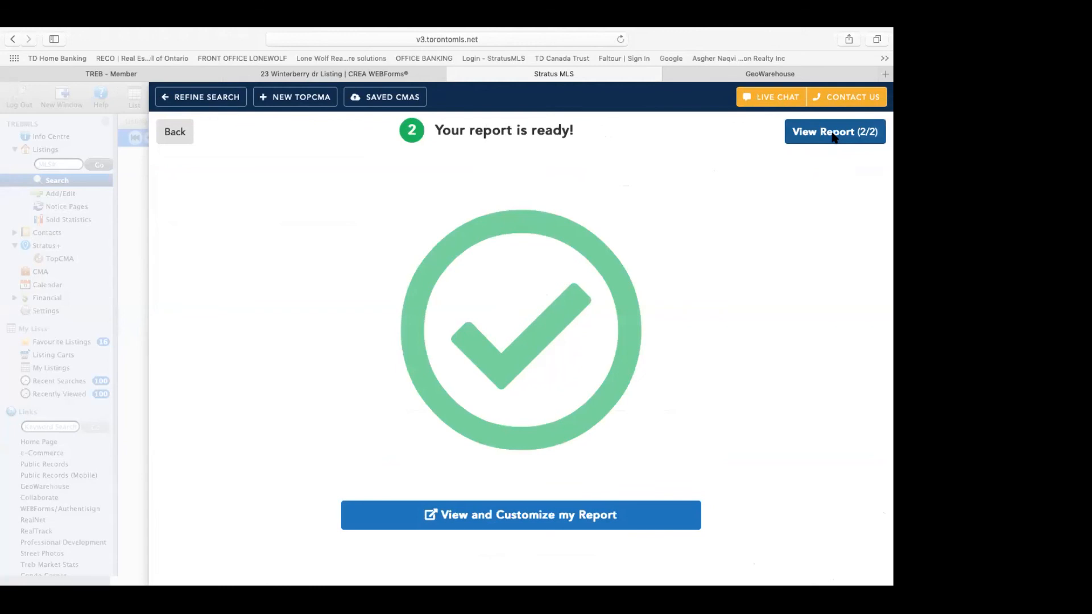
scroll(732, 313, "down", 5)
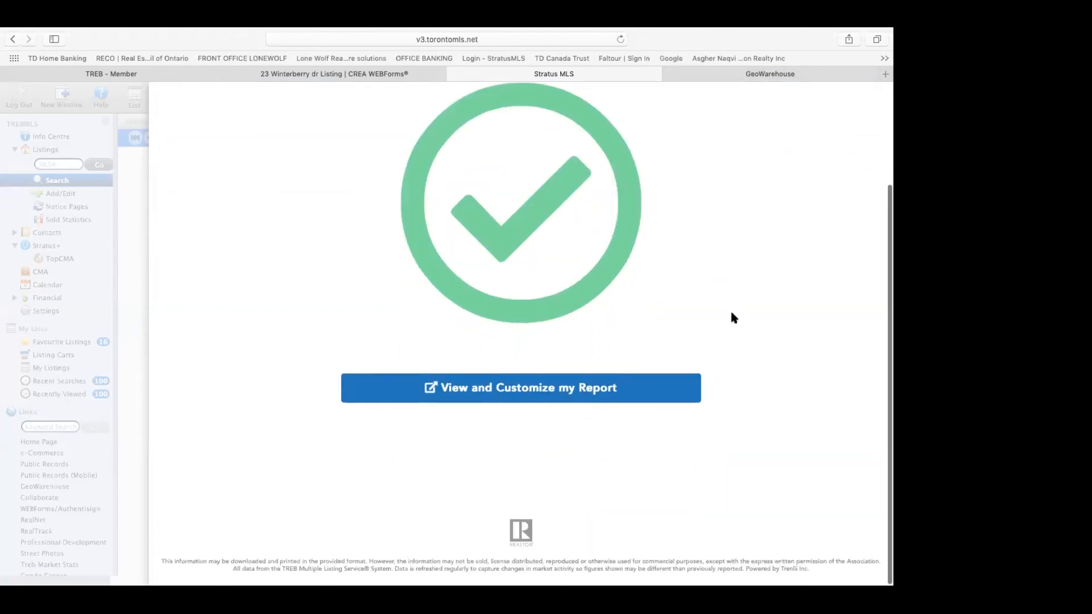
mouse_move(562, 392)
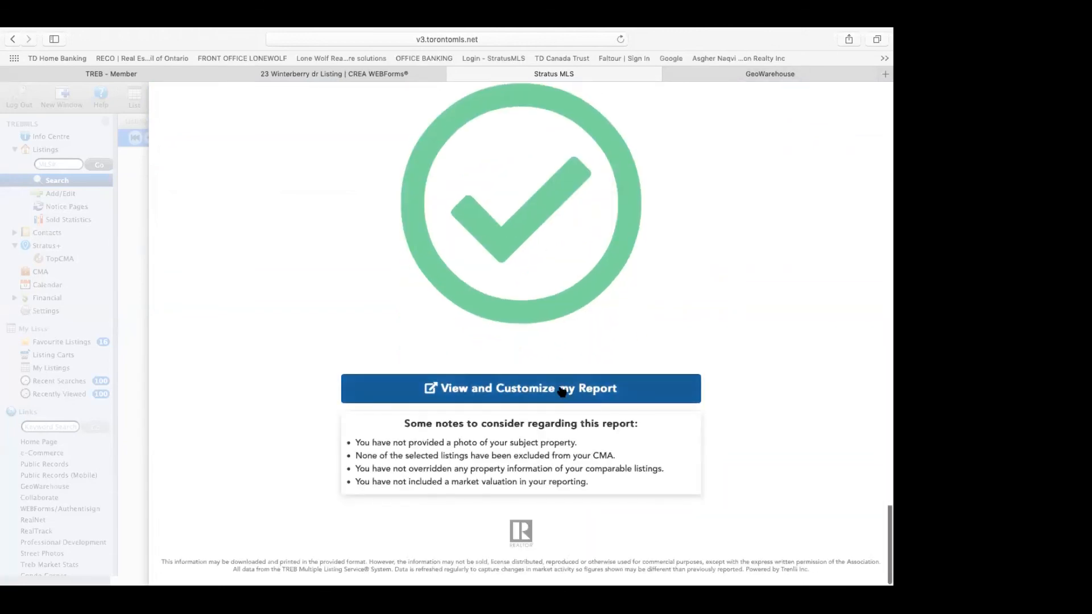
left_click(562, 391)
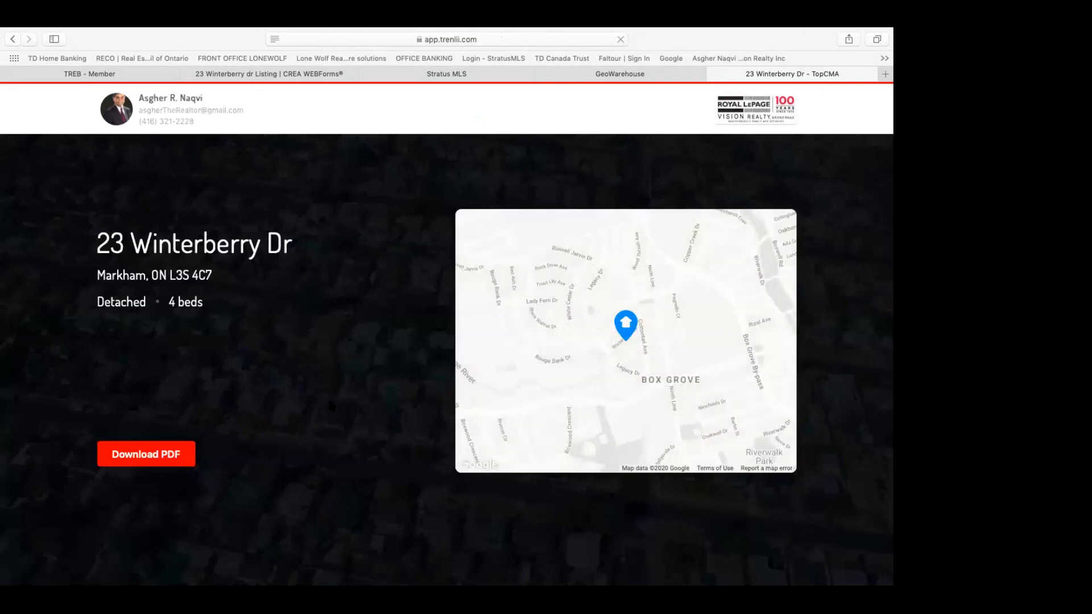
scroll(331, 405, "down", 15)
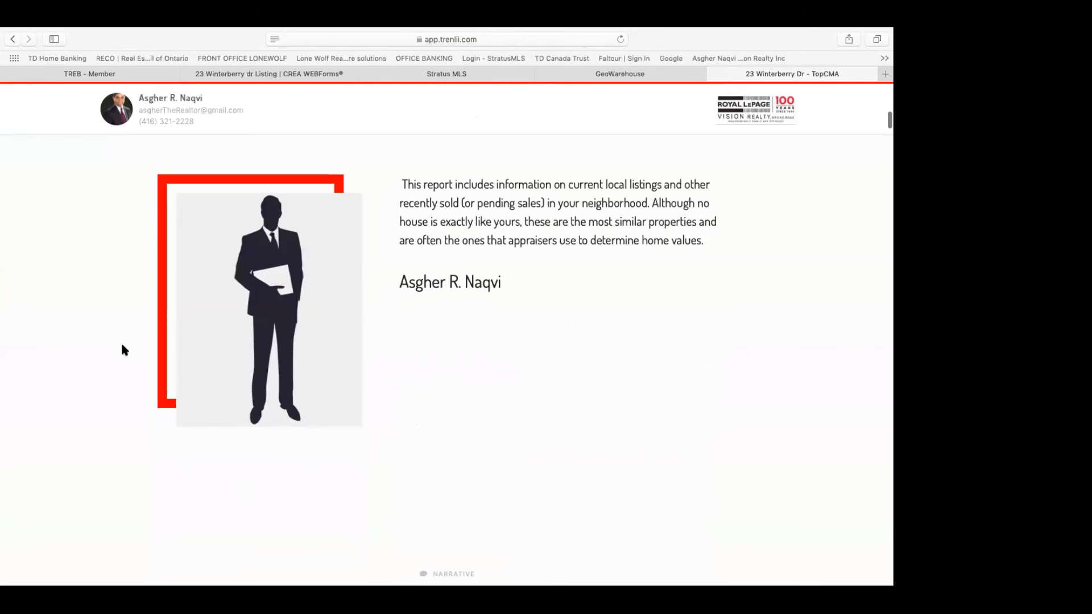
scroll(604, 380, "down", 10)
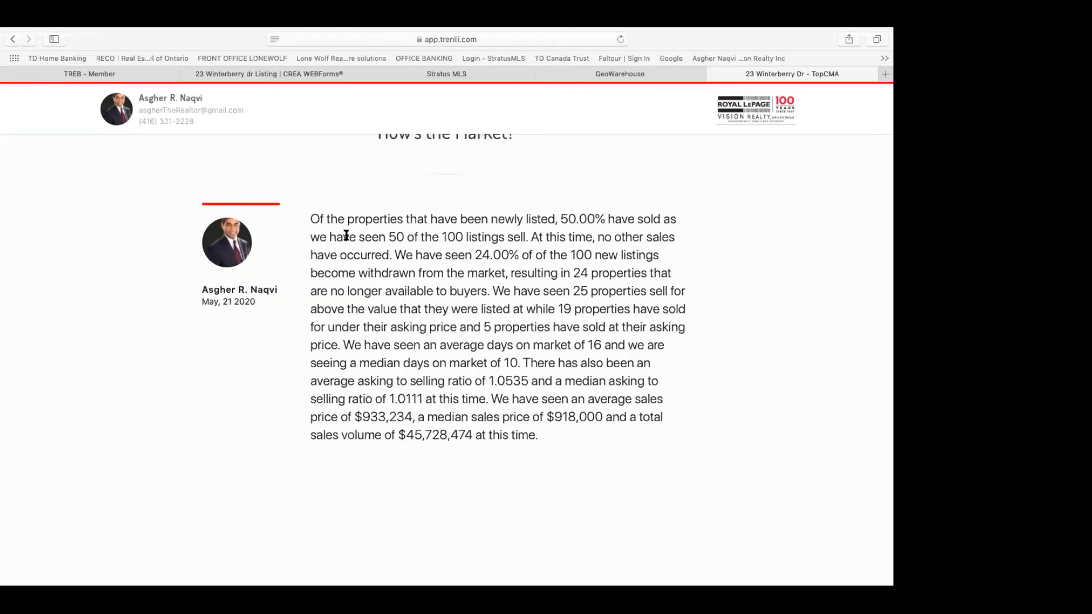
scroll(349, 249, "up", 2)
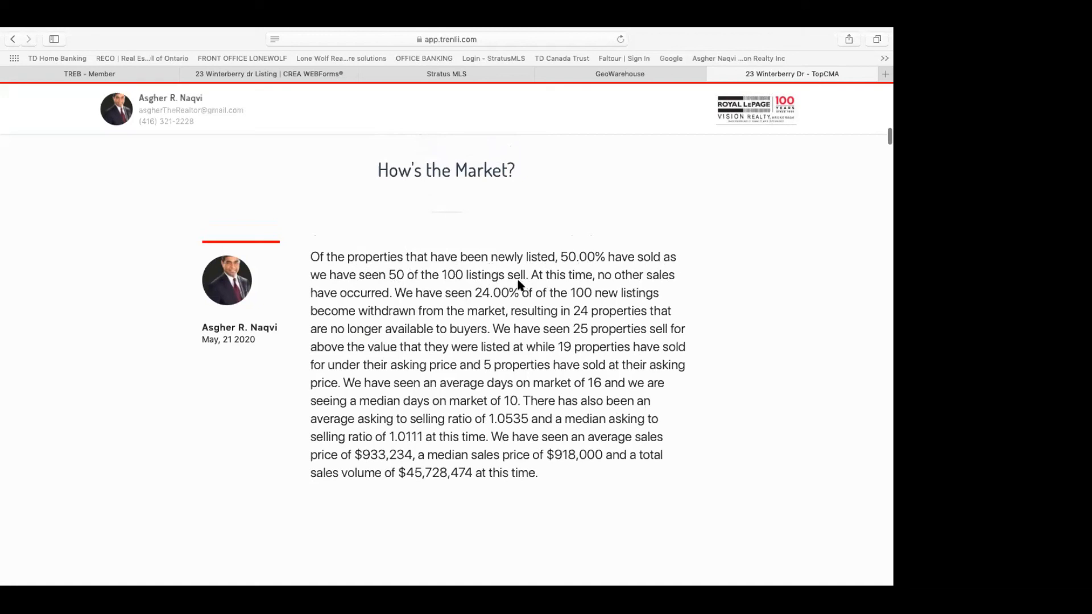
scroll(596, 327, "down", 5)
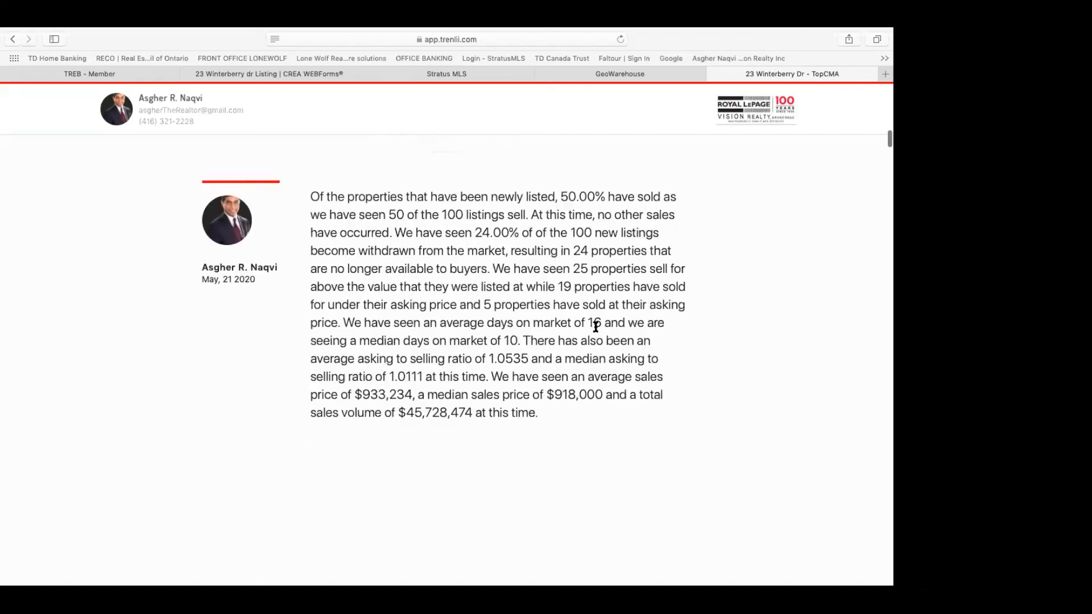
scroll(596, 327, "down", 5)
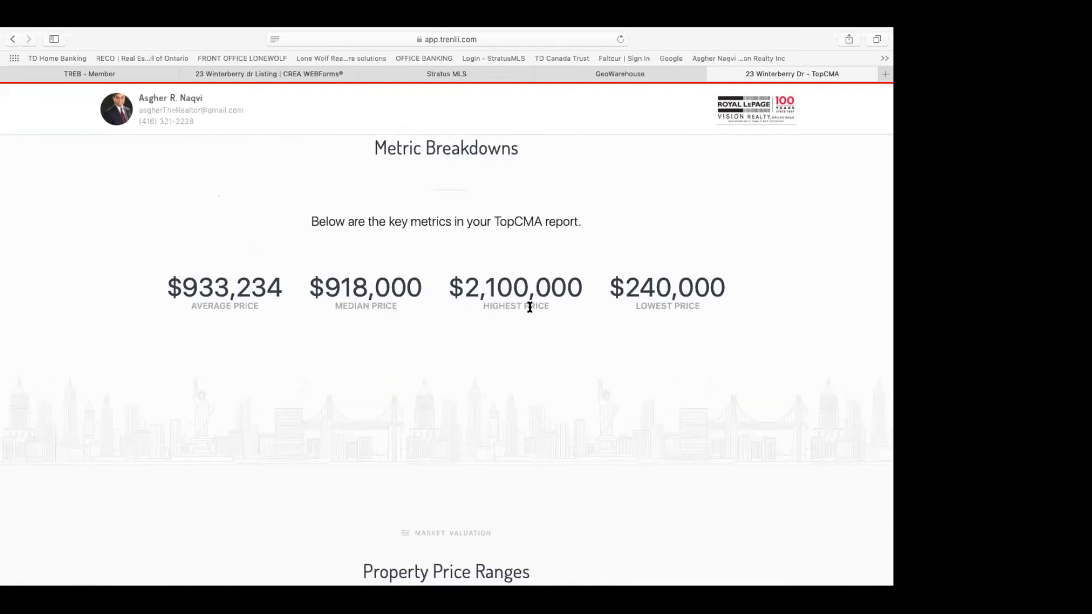
scroll(529, 307, "down", 5)
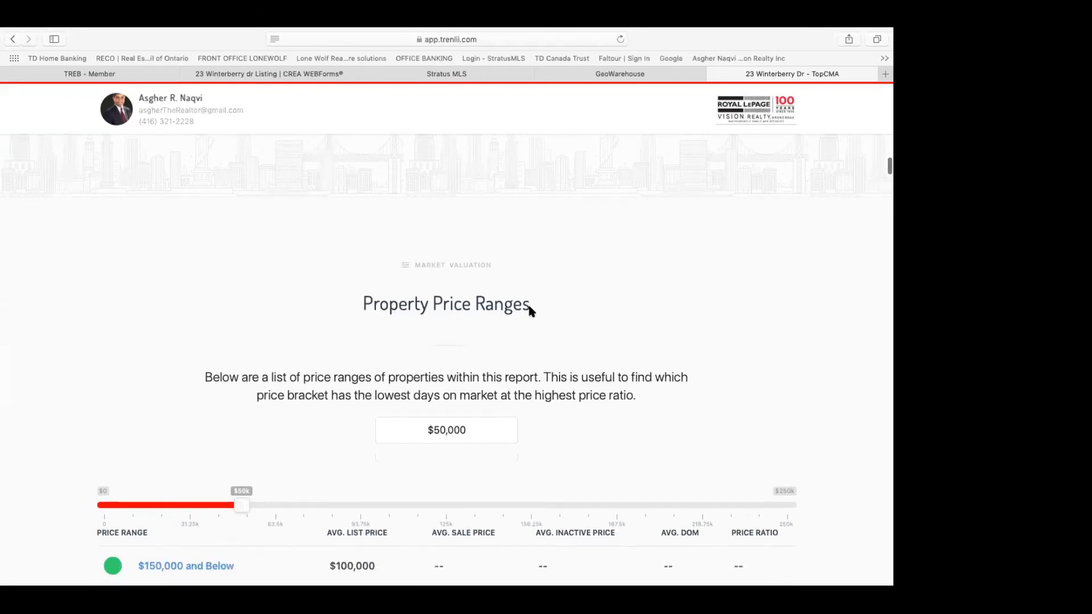
scroll(529, 310, "down", 5)
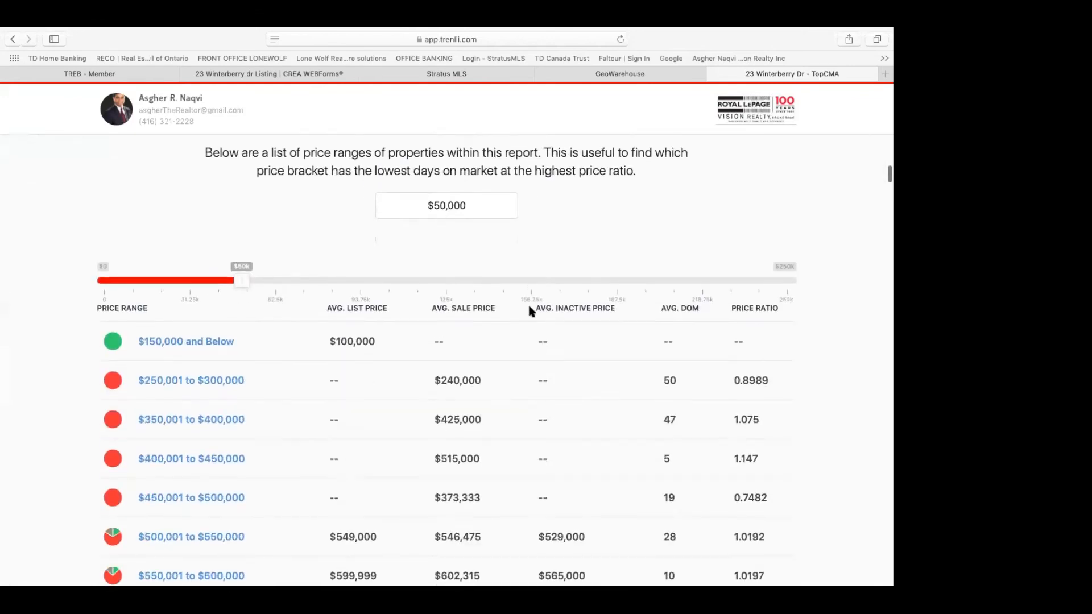
scroll(529, 310, "down", 5)
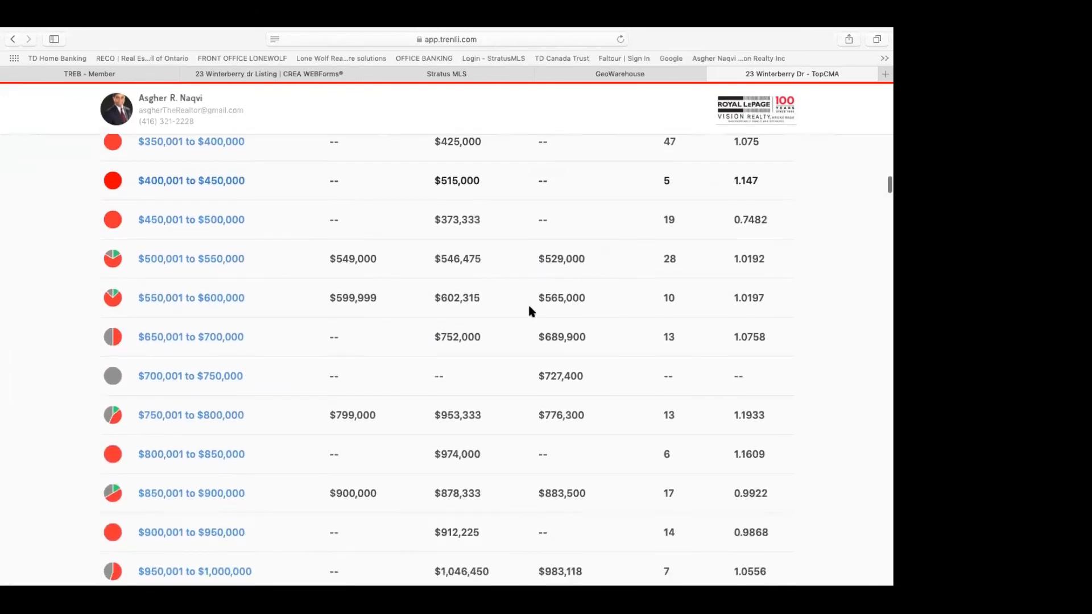
scroll(528, 311, "down", 9)
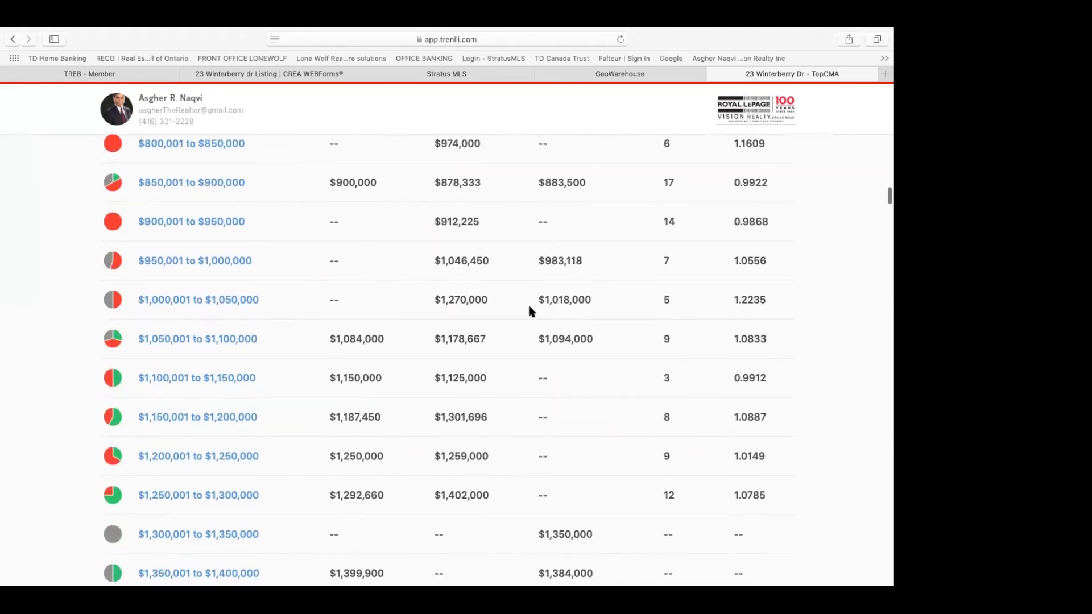
scroll(528, 310, "down", 7)
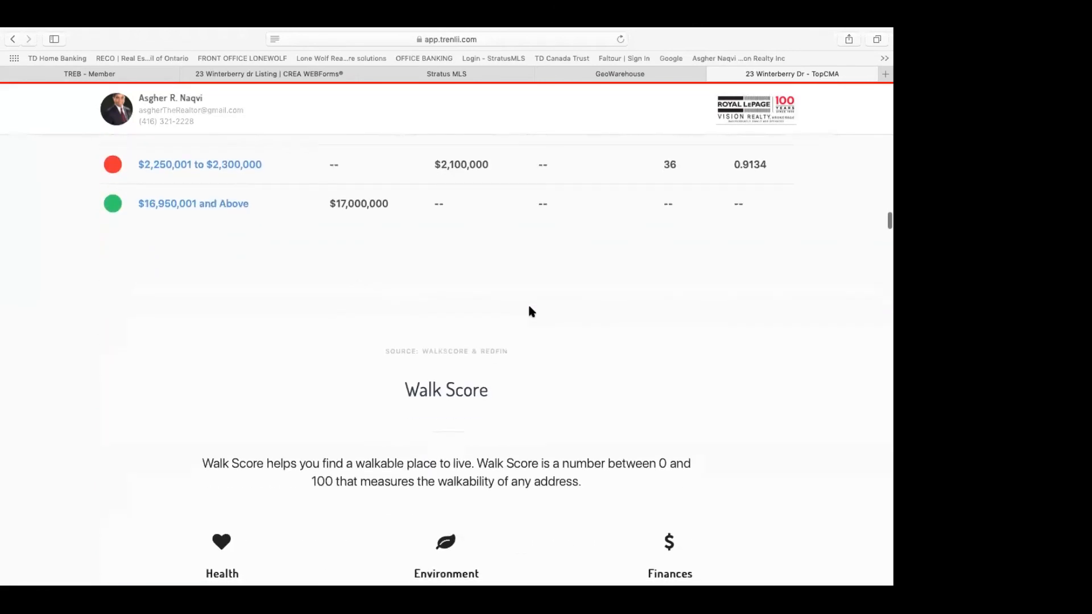
scroll(529, 311, "down", 5)
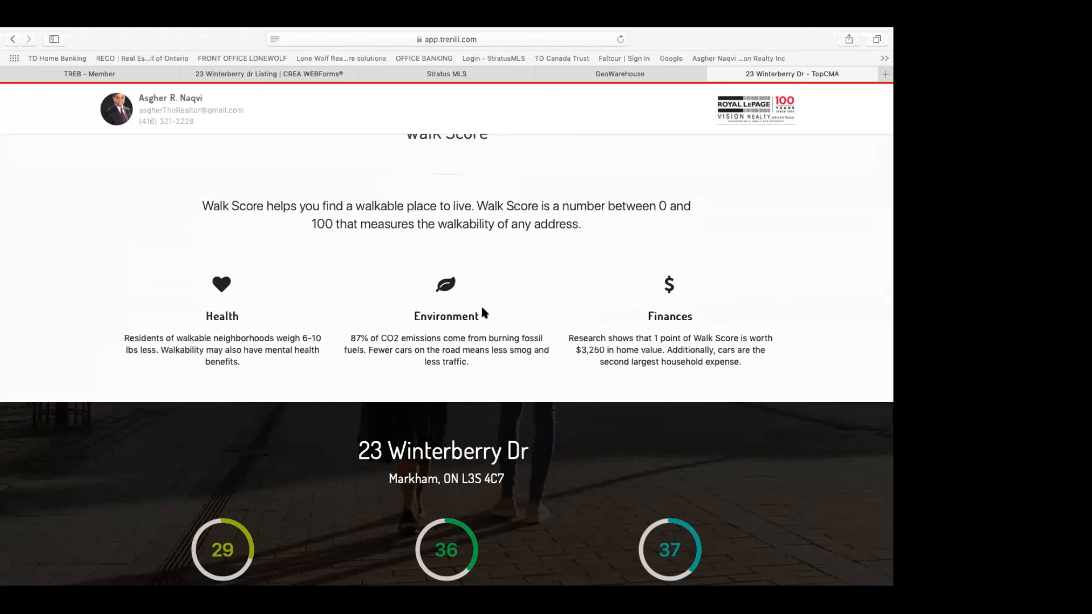
scroll(593, 332, "down", 5)
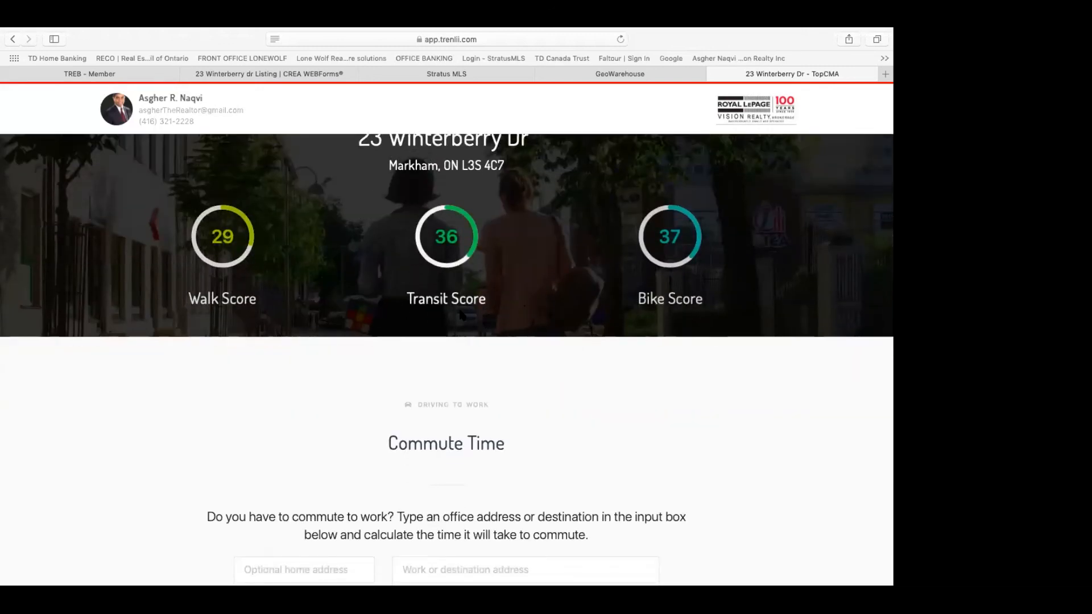
scroll(594, 305, "down", 6)
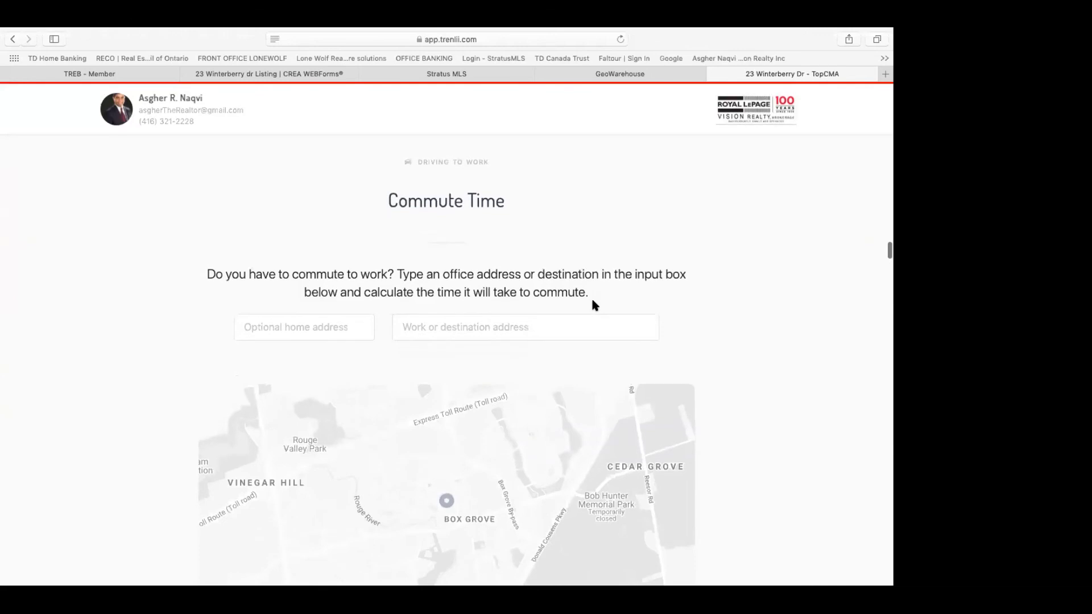
scroll(593, 303, "down", 1)
scroll(586, 300, "up", 1)
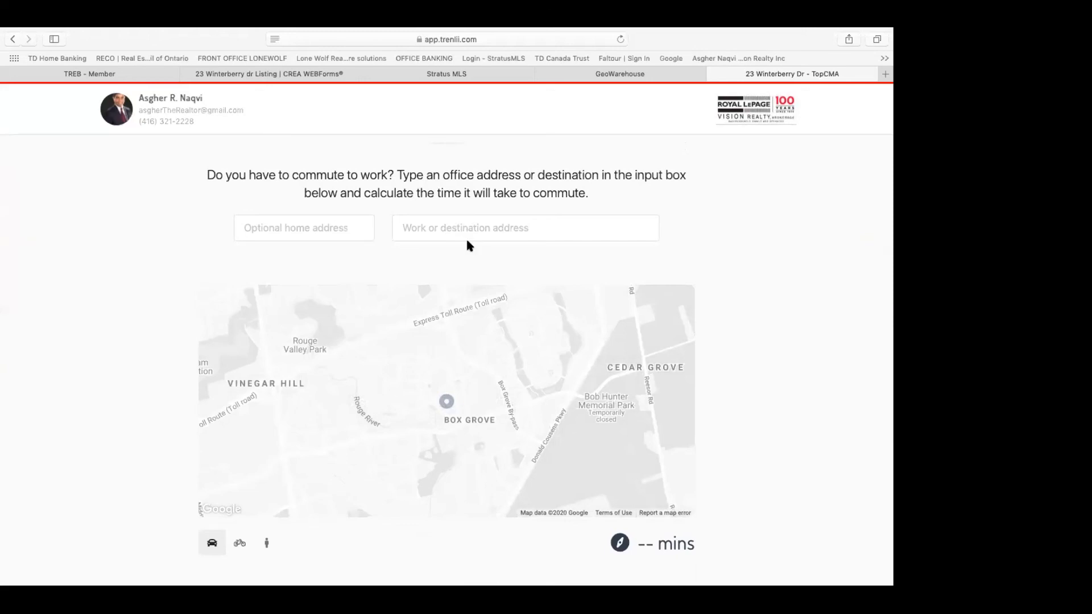
scroll(466, 237, "down", 5)
scroll(467, 241, "down", 5)
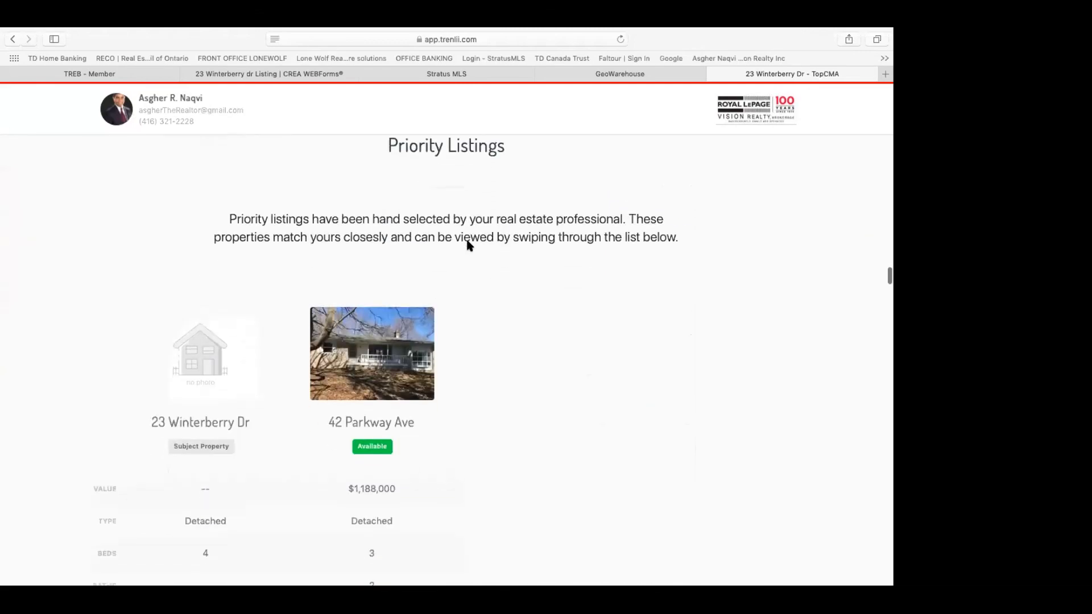
scroll(467, 245, "down", 1)
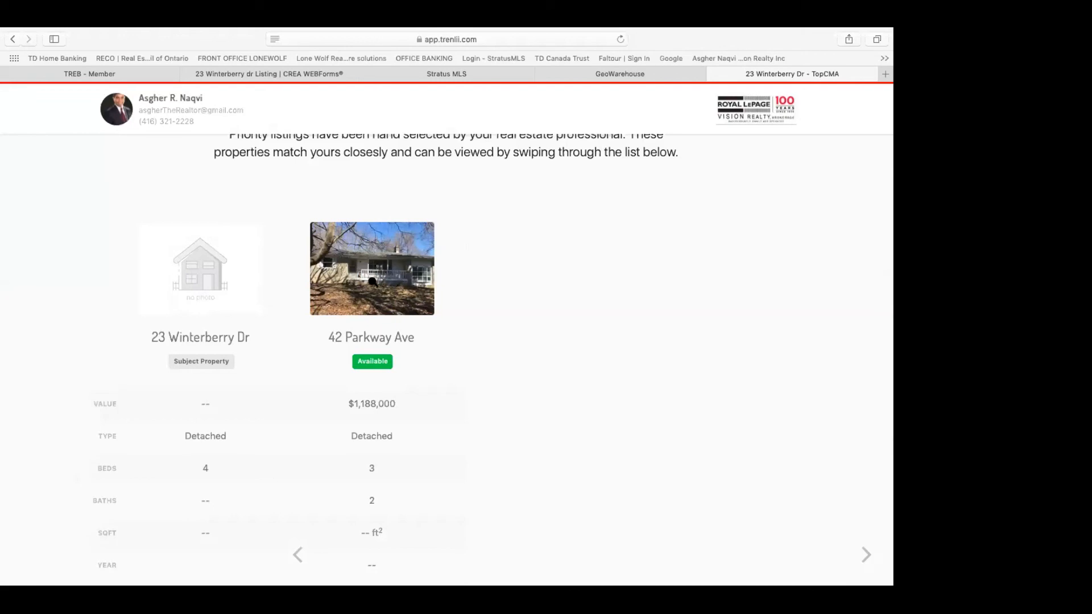
scroll(571, 330, "down", 15)
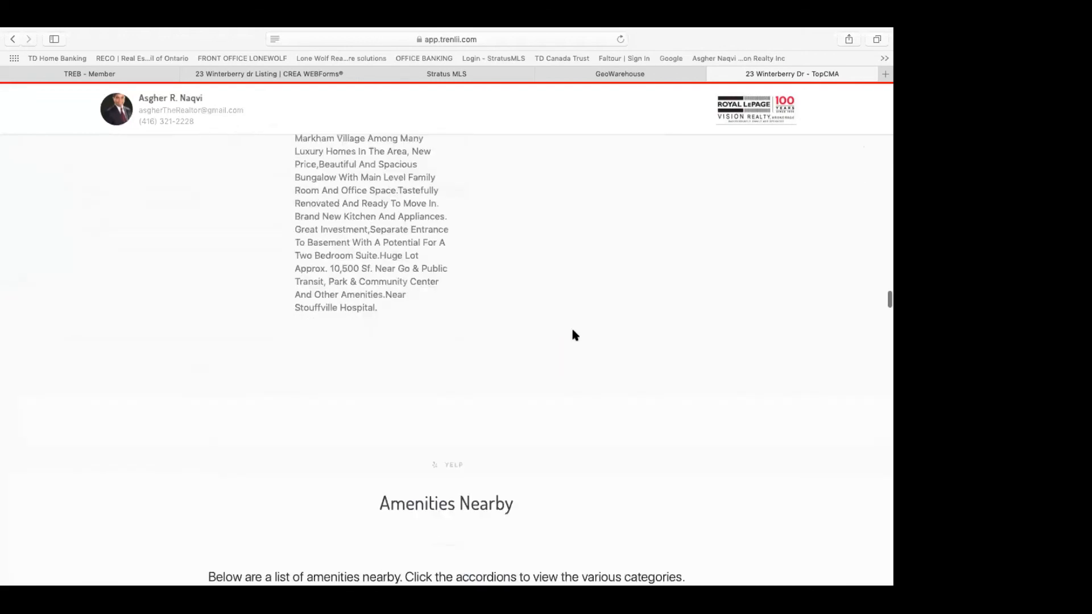
Step: Review Area Activity, the $5,657/month affordability estimate and the 186 All Comparables listings
scroll(573, 331, "down", 5)
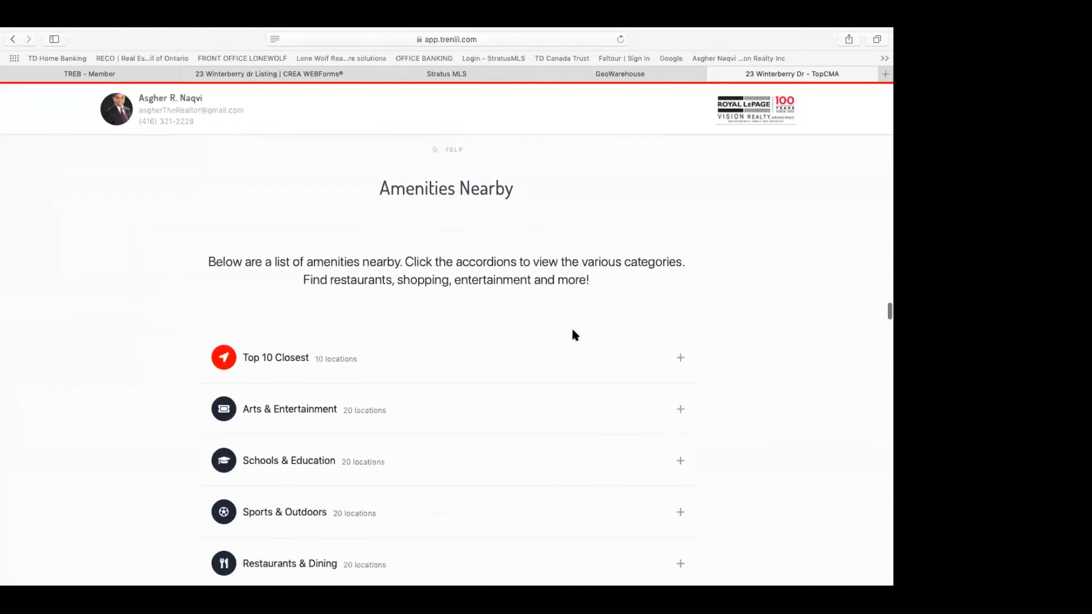
scroll(573, 334, "up", 2)
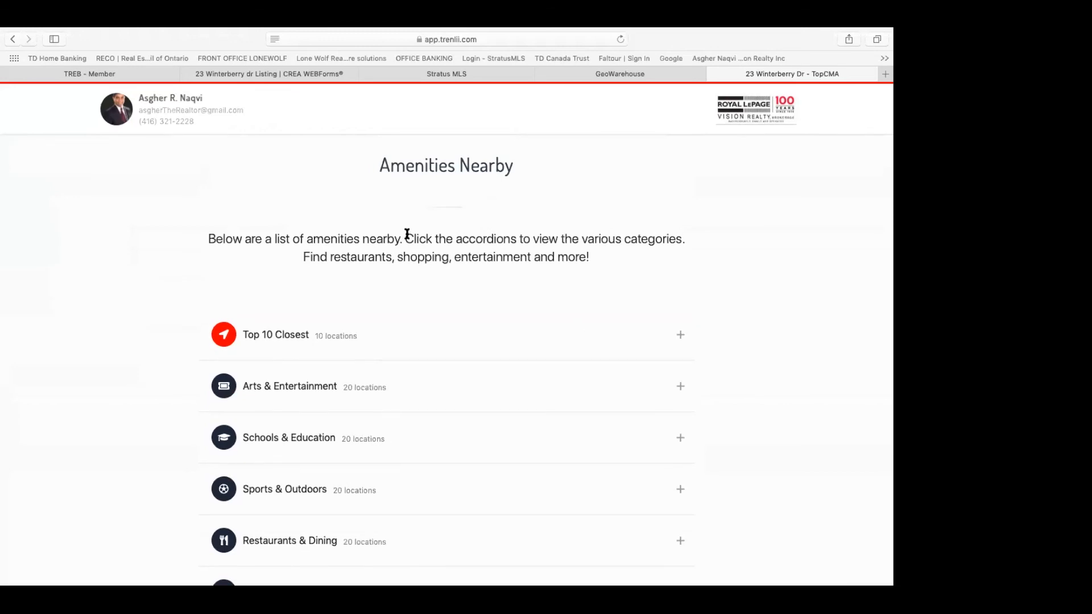
scroll(481, 315, "down", 3)
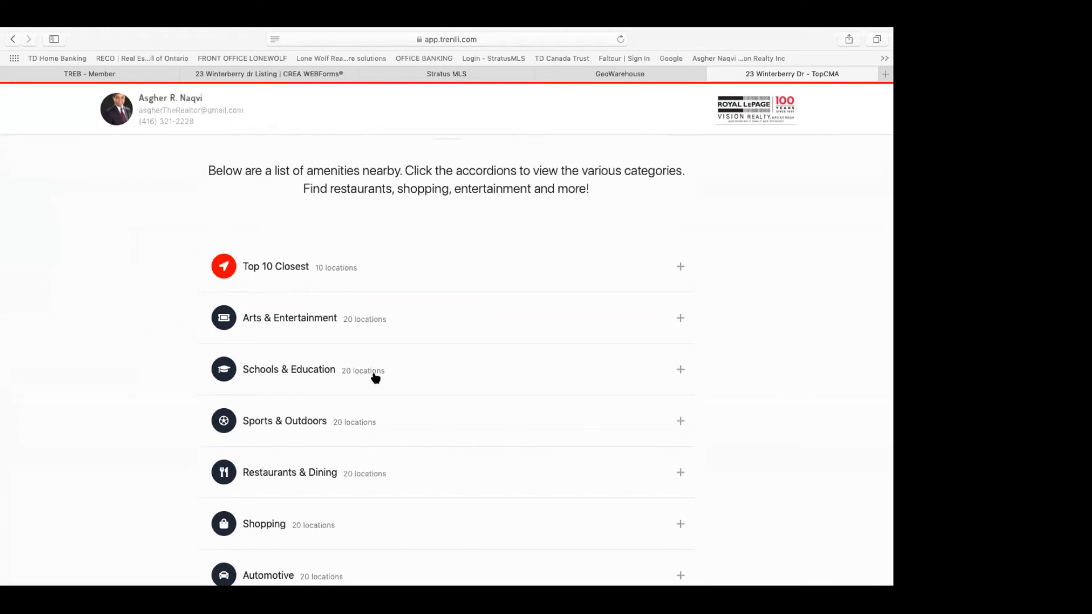
scroll(375, 378, "down", 5)
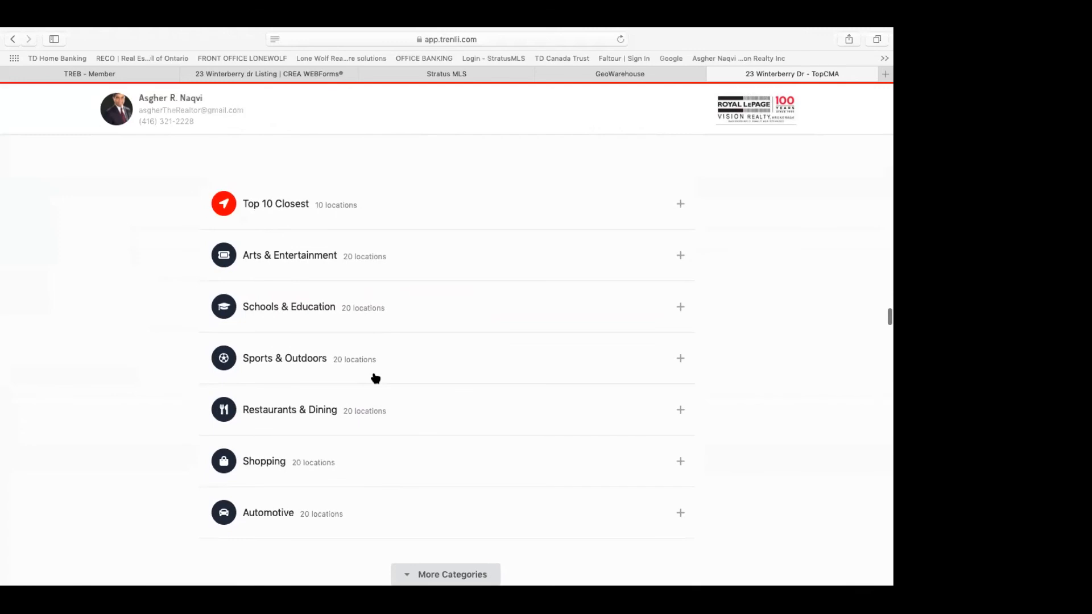
scroll(375, 378, "down", 7)
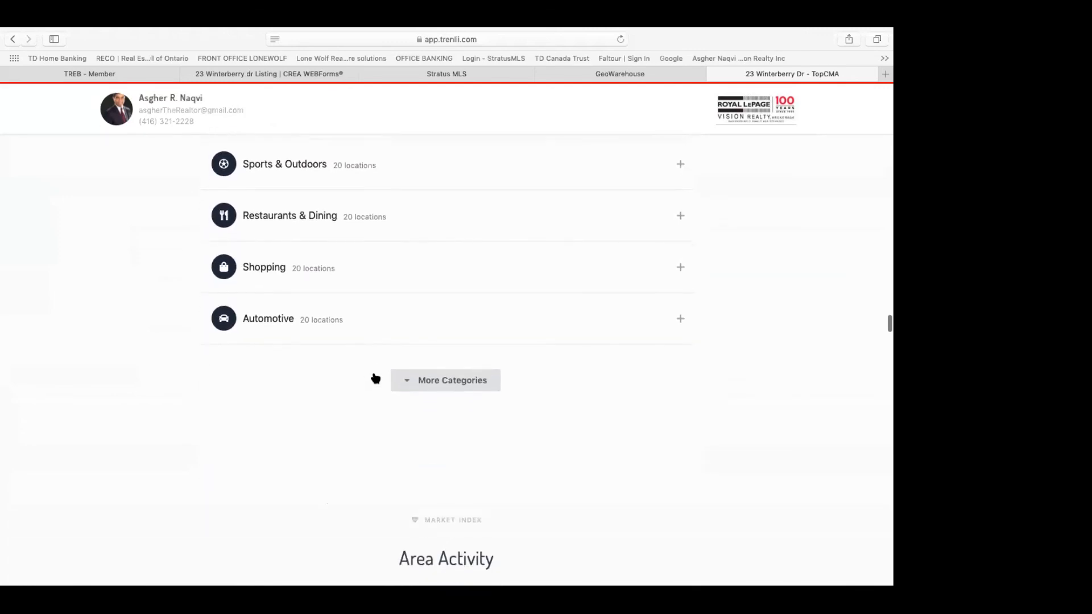
scroll(375, 378, "down", 8)
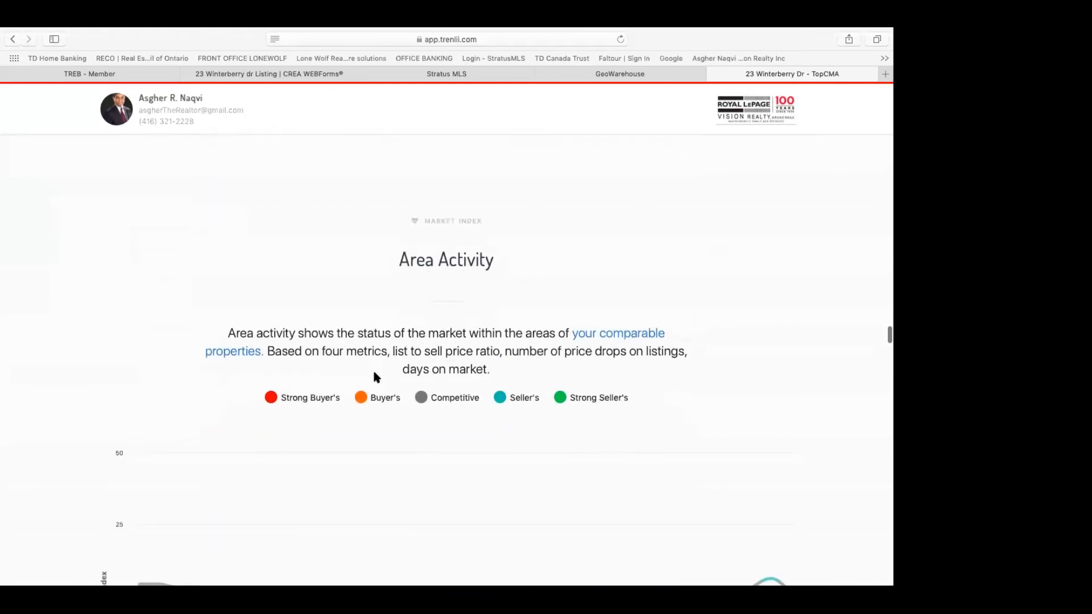
scroll(375, 377, "down", 7)
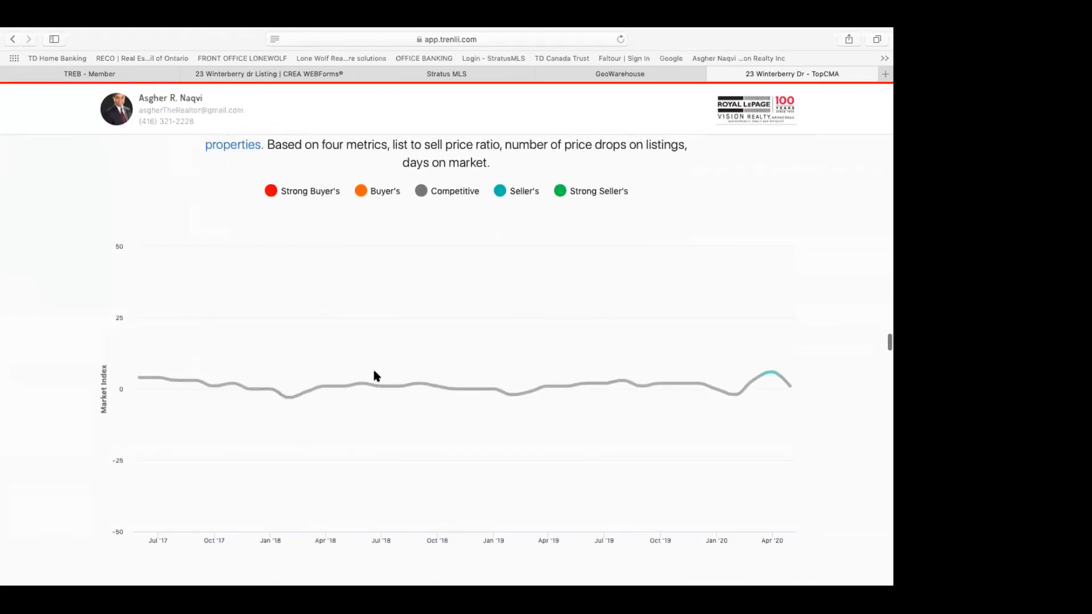
scroll(376, 376, "down", 10)
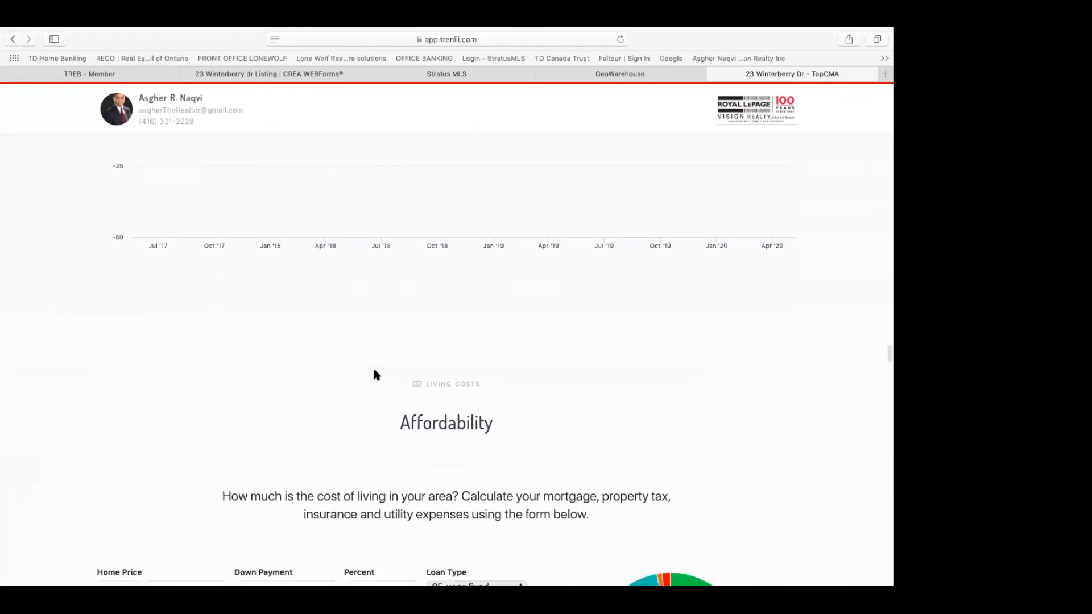
scroll(375, 374, "down", 15)
scroll(376, 375, "up", 7)
scroll(373, 375, "down", 20)
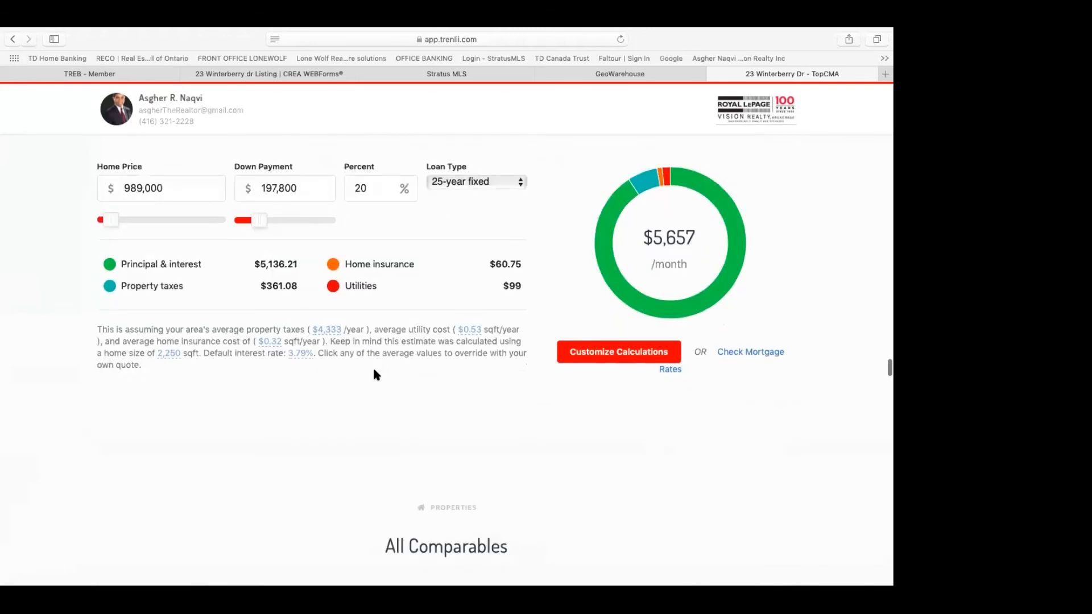
scroll(376, 373, "down", 11)
scroll(375, 363, "down", 15)
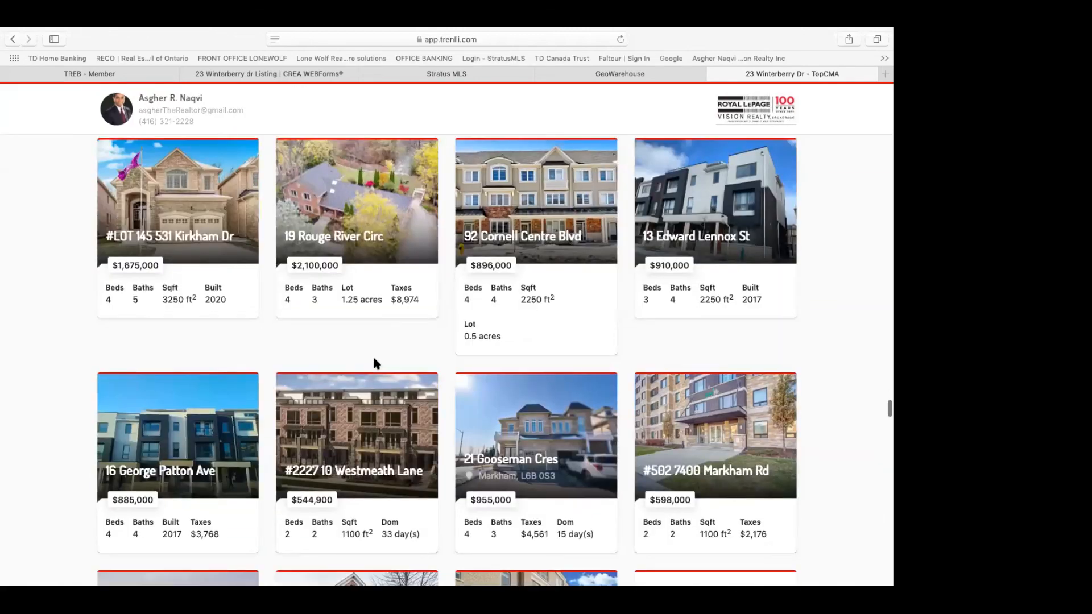
scroll(374, 364, "down", 20)
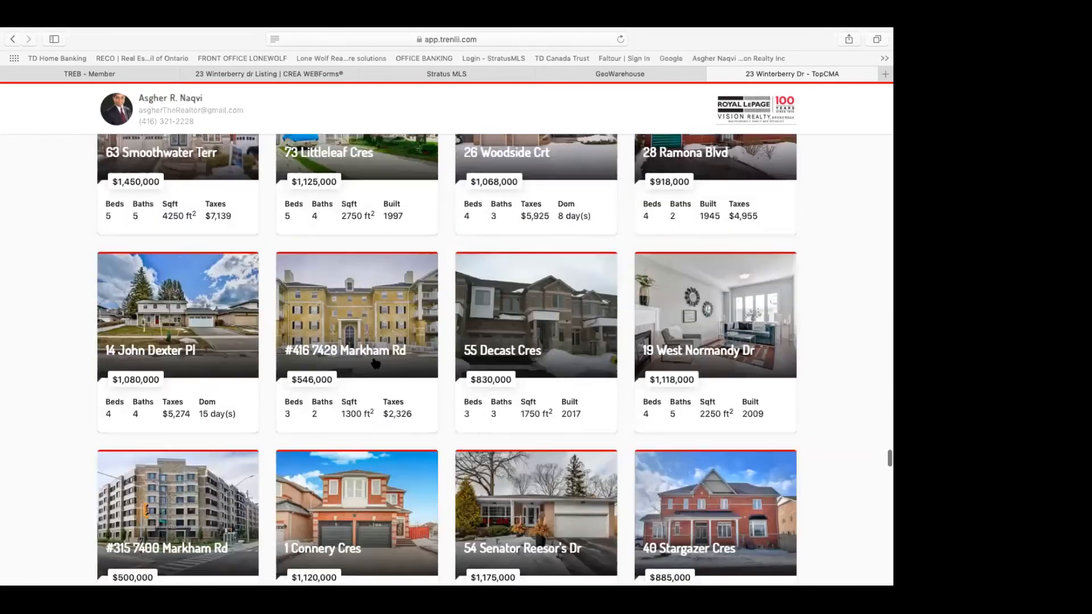
scroll(375, 363, "down", 20)
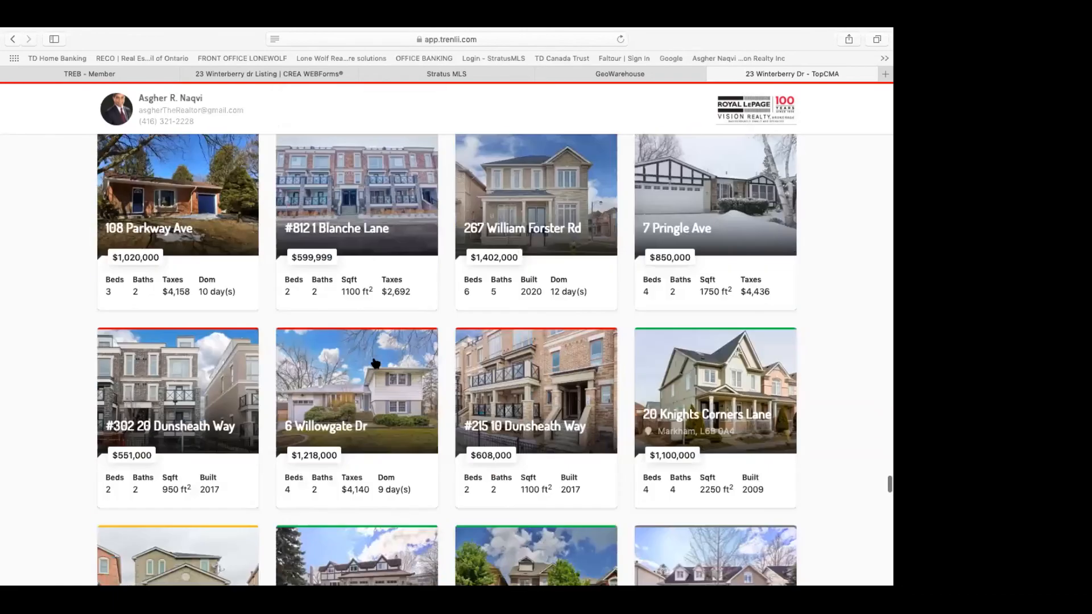
scroll(375, 363, "down", 20)
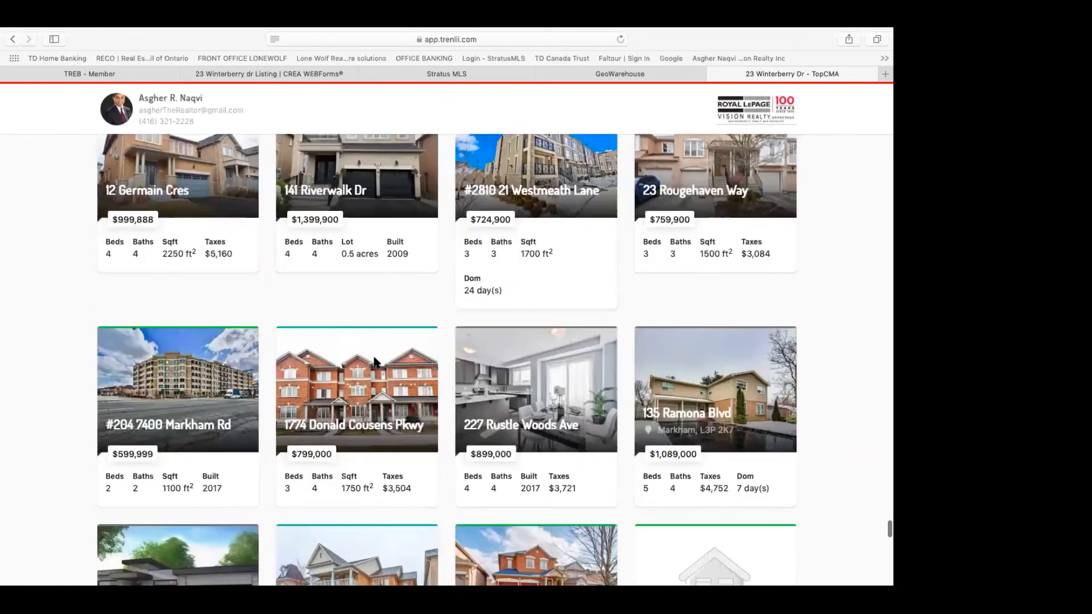
scroll(374, 349, "down", 20)
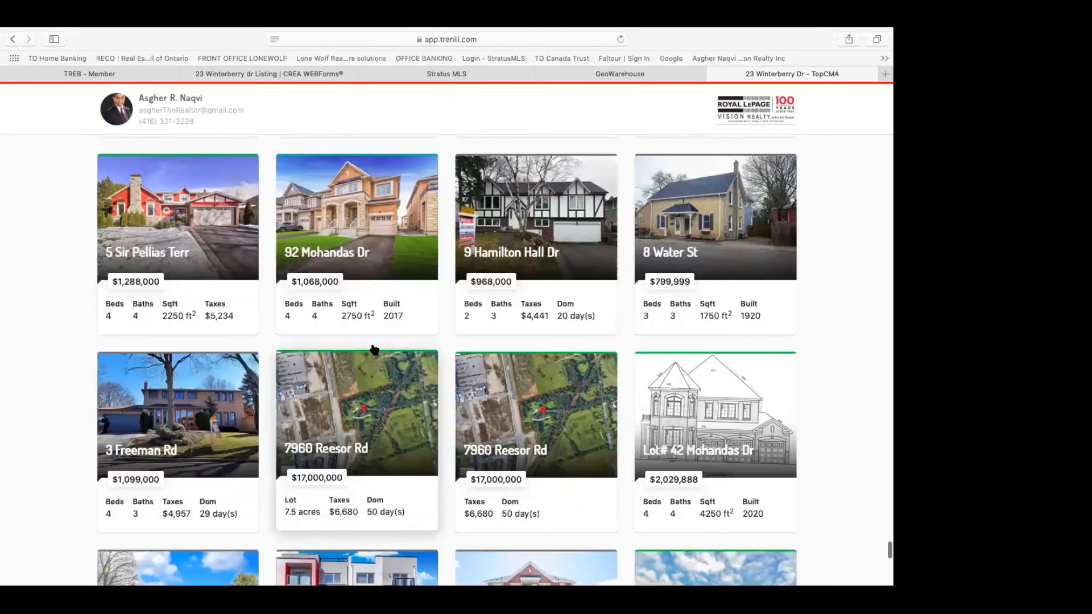
scroll(373, 349, "up", 20)
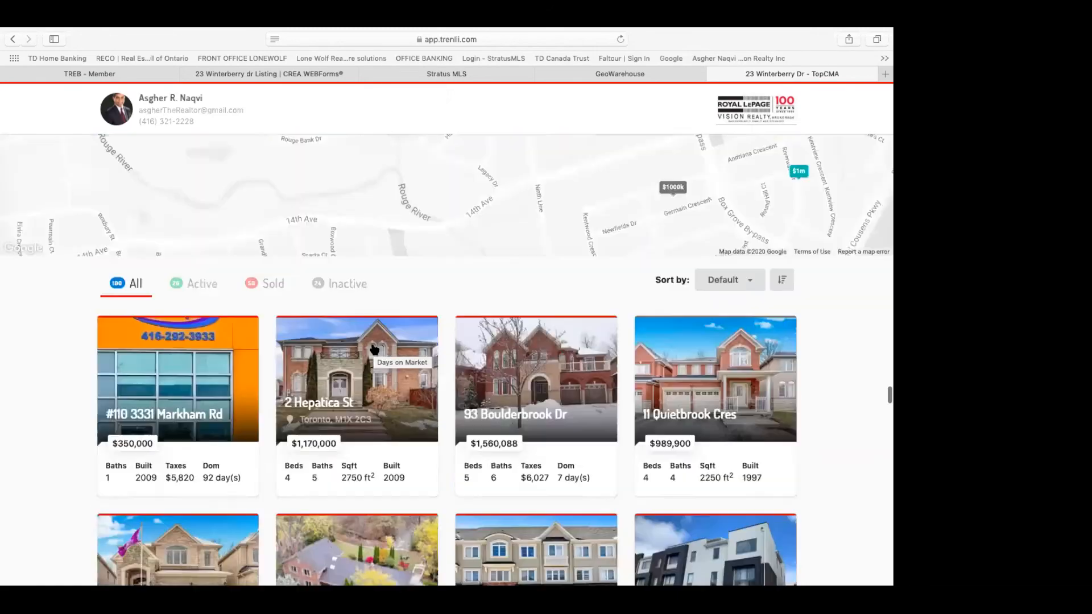
Step: Expand Top 10 Closest to list nearby amenities, led by Pizza Nova and KFC at 0.36 miles
scroll(374, 345, "up", 4)
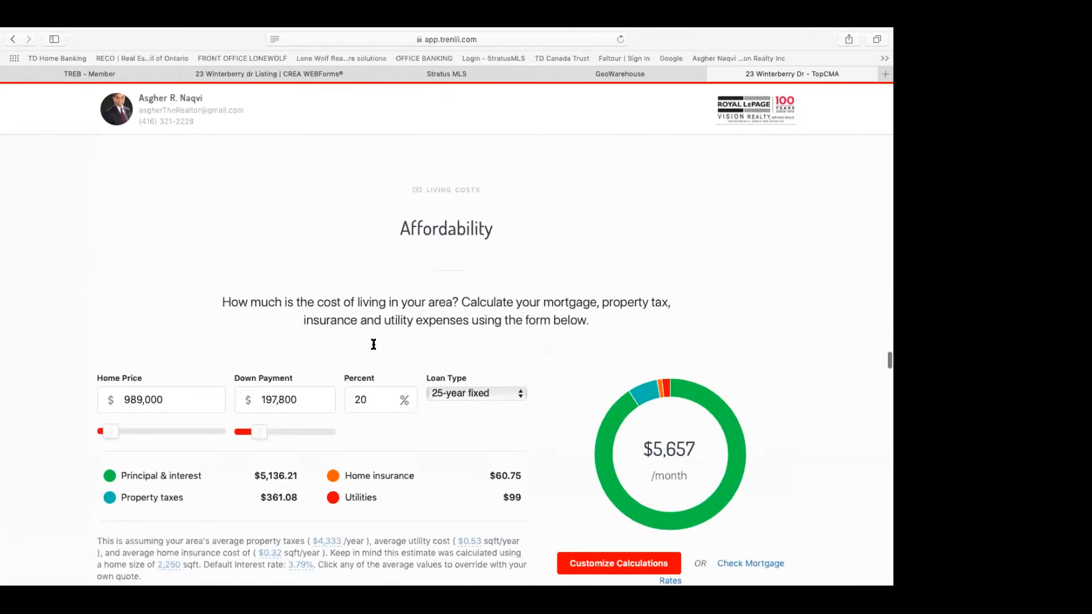
scroll(374, 349, "up", 11)
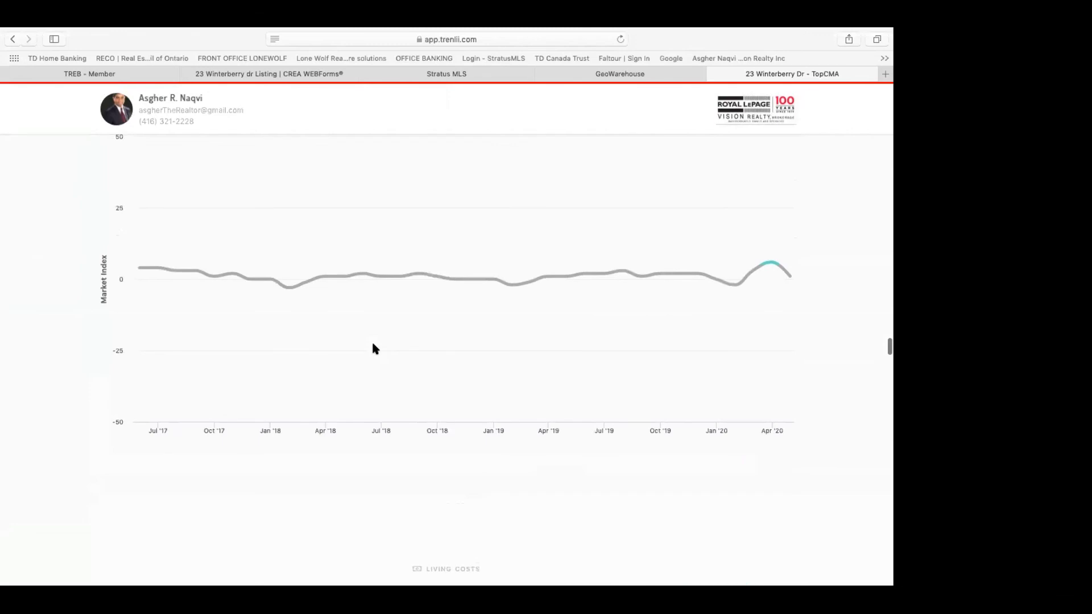
scroll(374, 348, "up", 10)
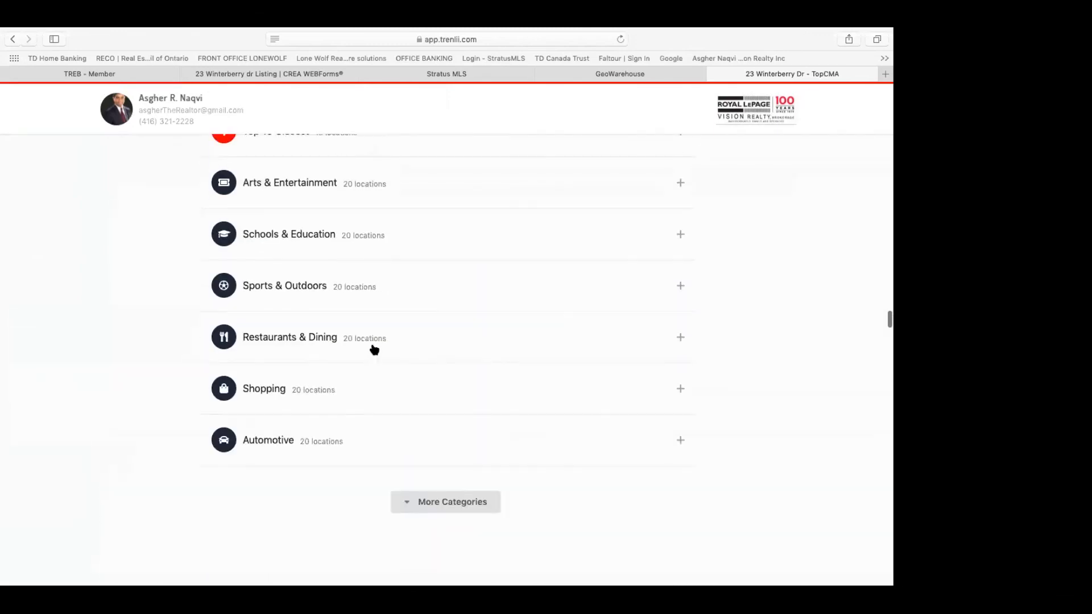
scroll(380, 365, "up", 2)
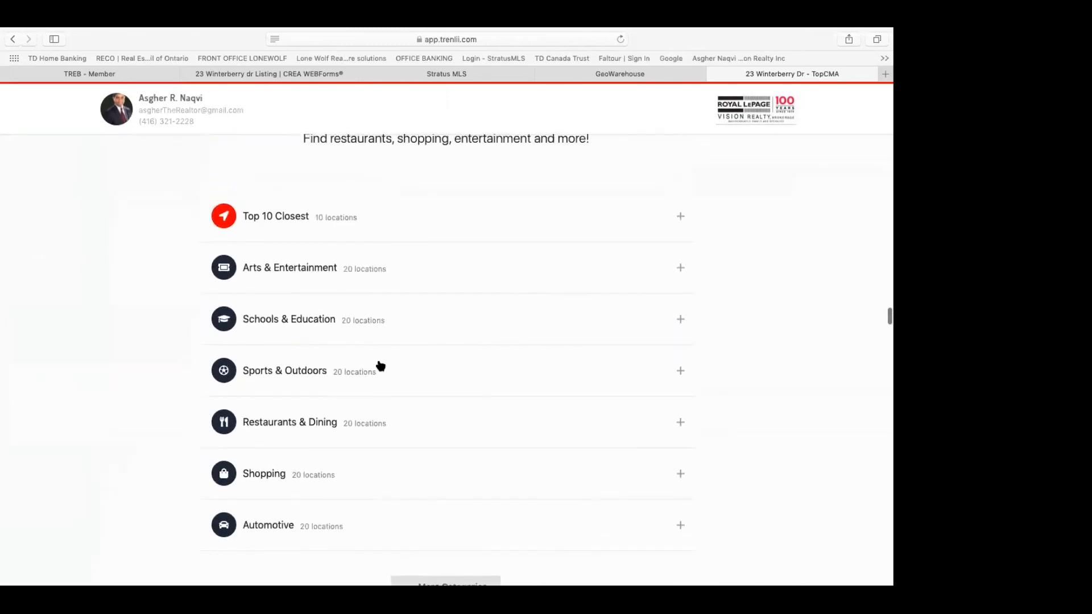
left_click(303, 236)
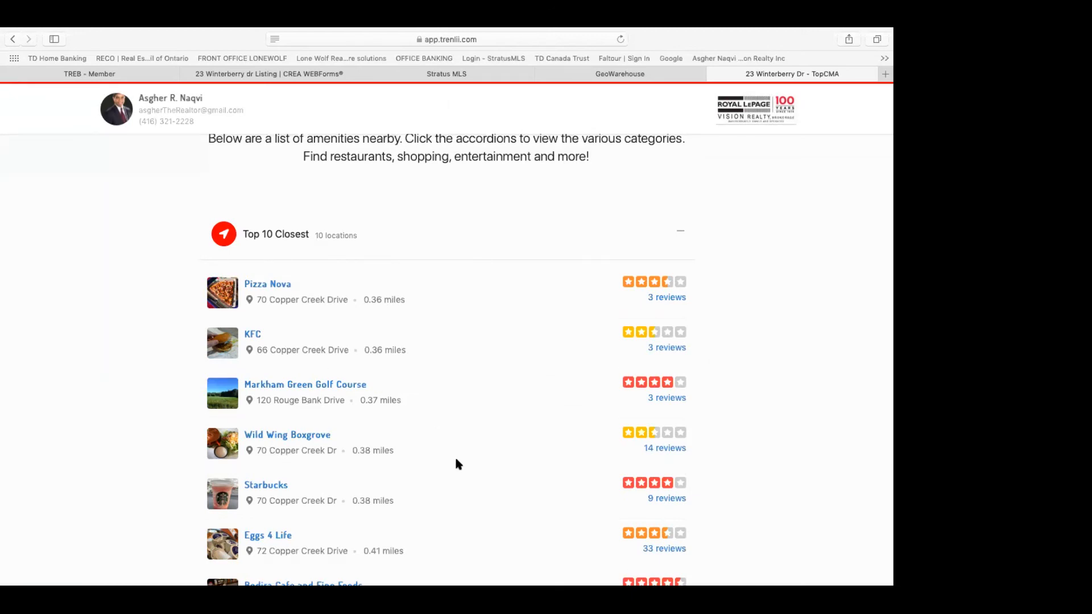
scroll(455, 462, "down", 3)
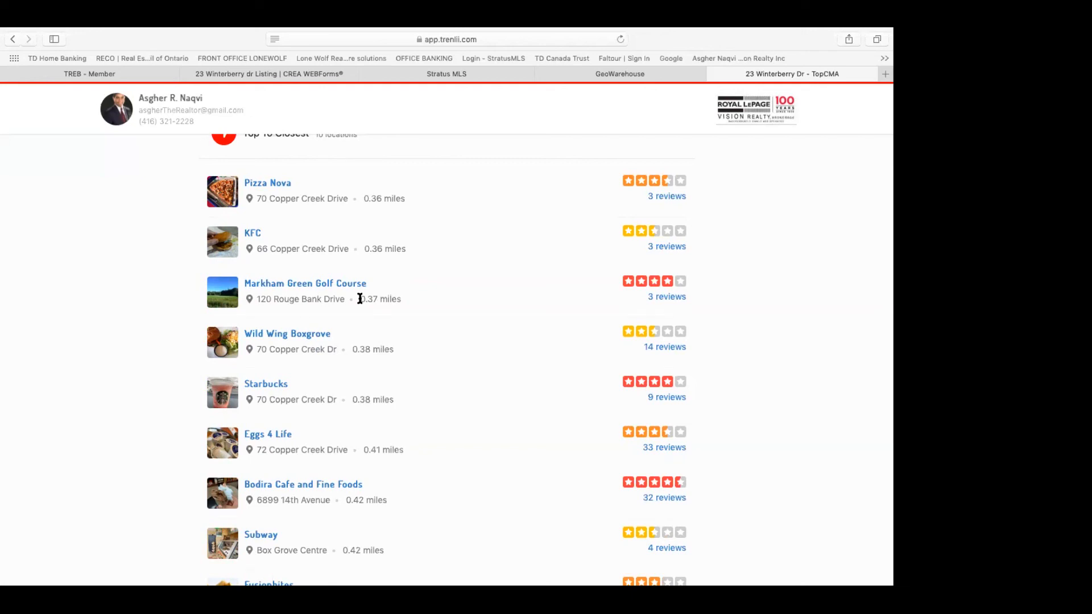
scroll(442, 262, "up", 20)
scroll(442, 265, "up", 15)
Step: Scroll past the contact bar and About Me section, returning to the summary with the Box Grove map
scroll(442, 263, "up", 20)
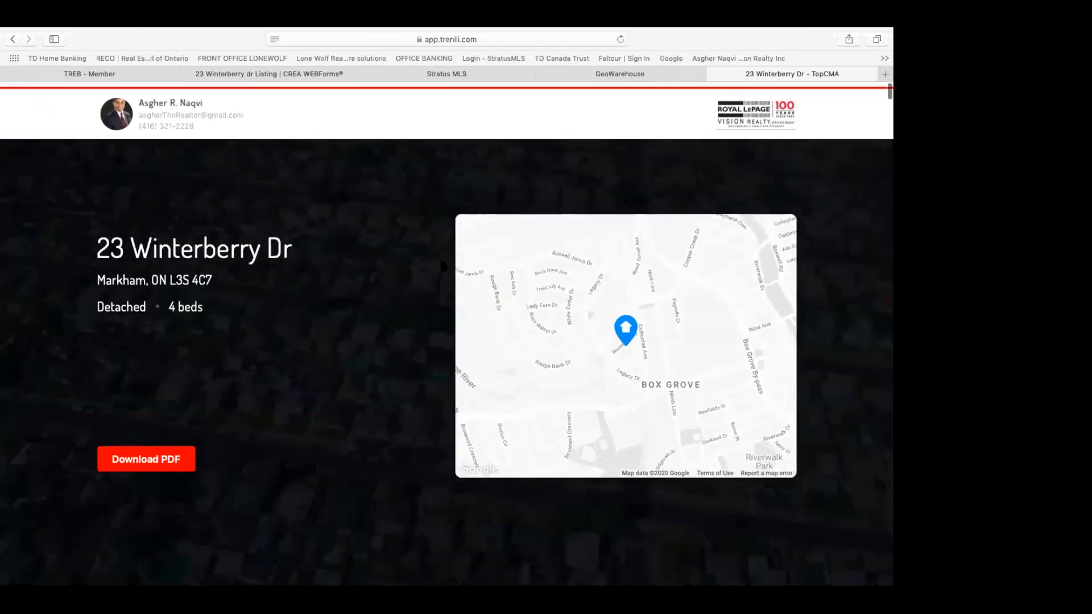
scroll(439, 257, "down", 1)
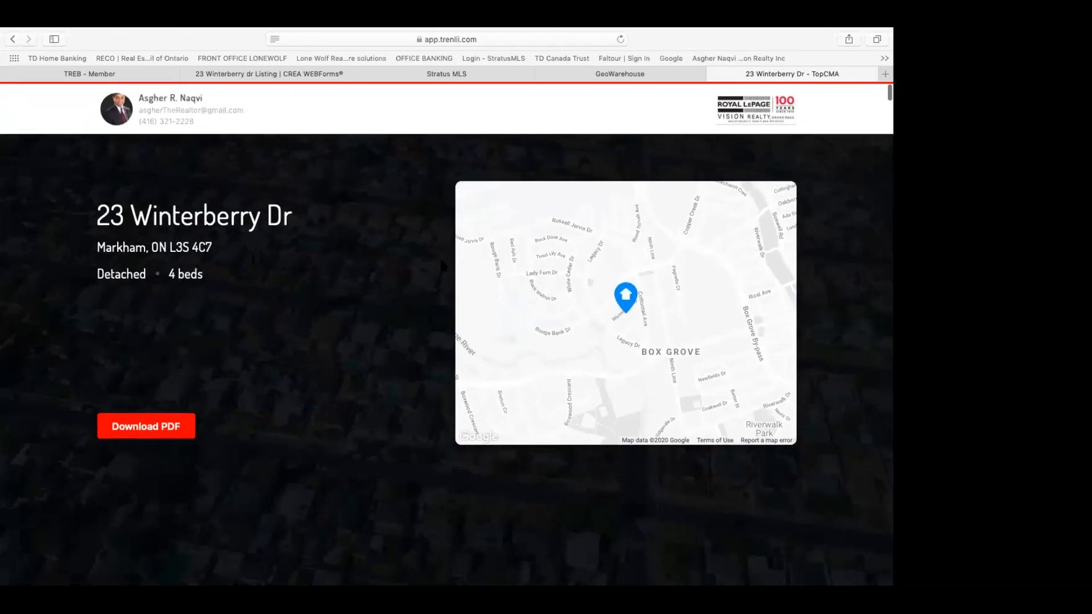
scroll(442, 263, "up", 1)
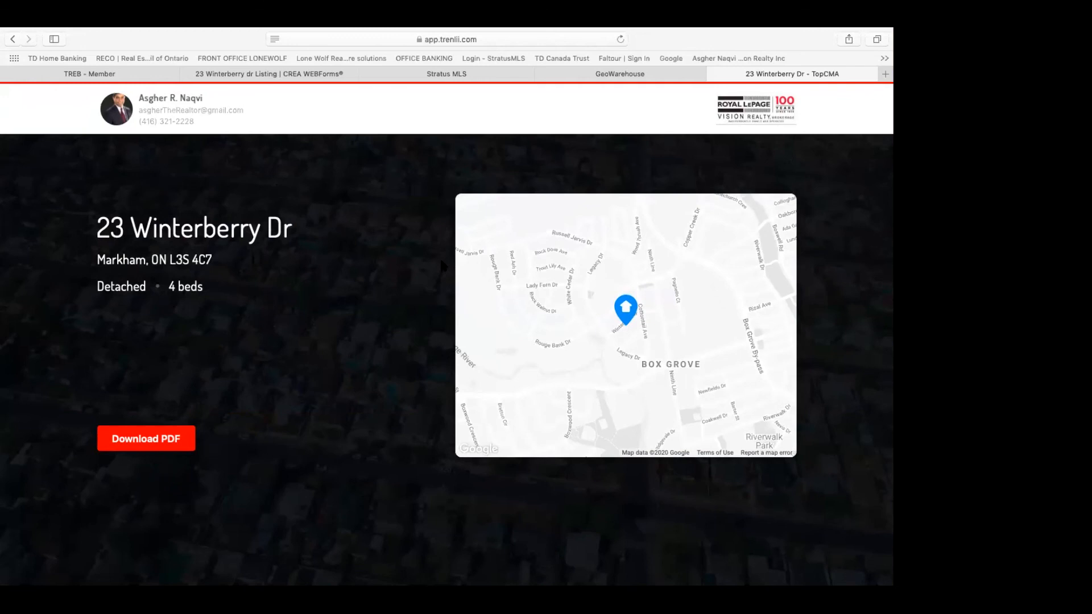
scroll(442, 262, "down", 3)
scroll(442, 265, "up", 3)
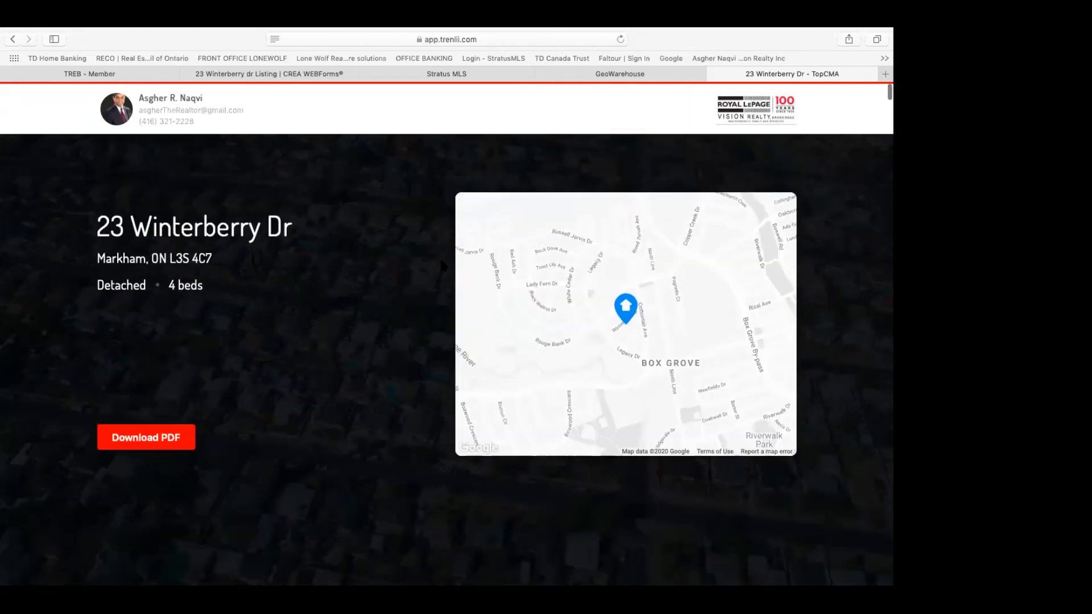
scroll(441, 266, "down", 3)
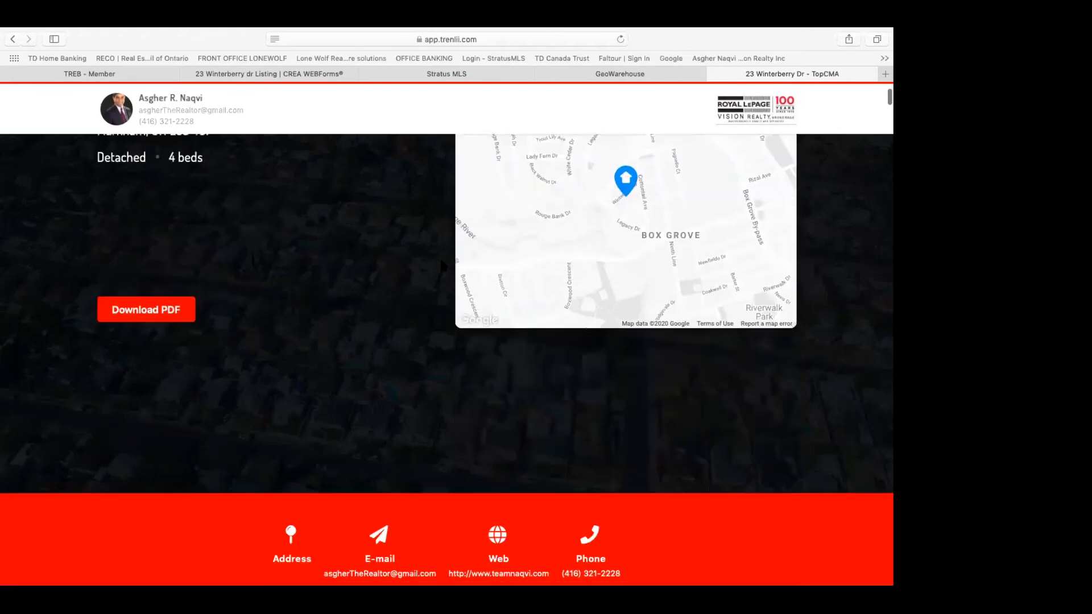
scroll(441, 262, "down", 3)
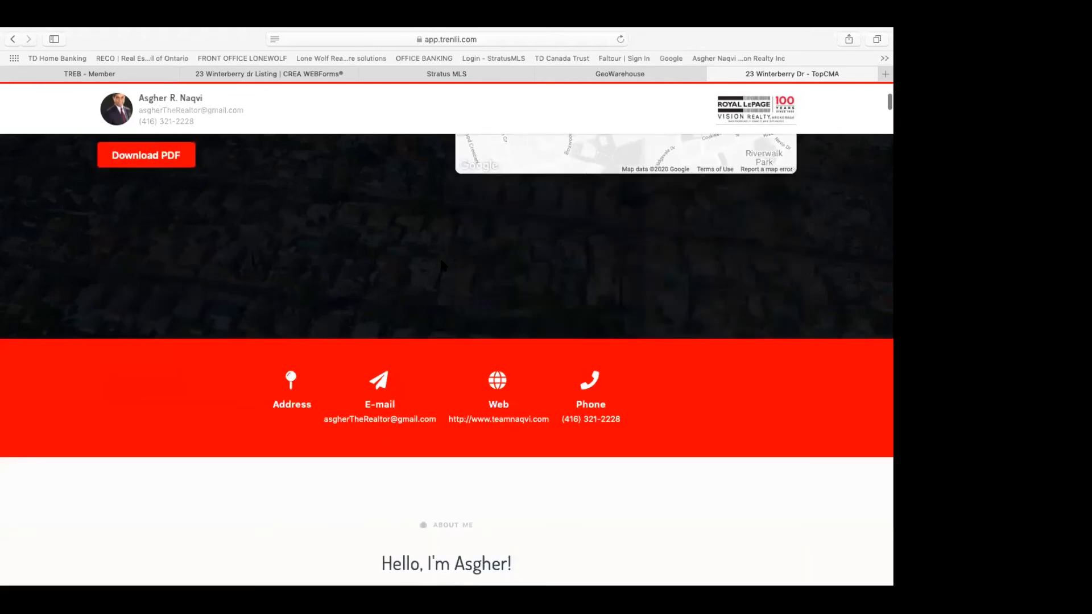
scroll(442, 266, "down", 6)
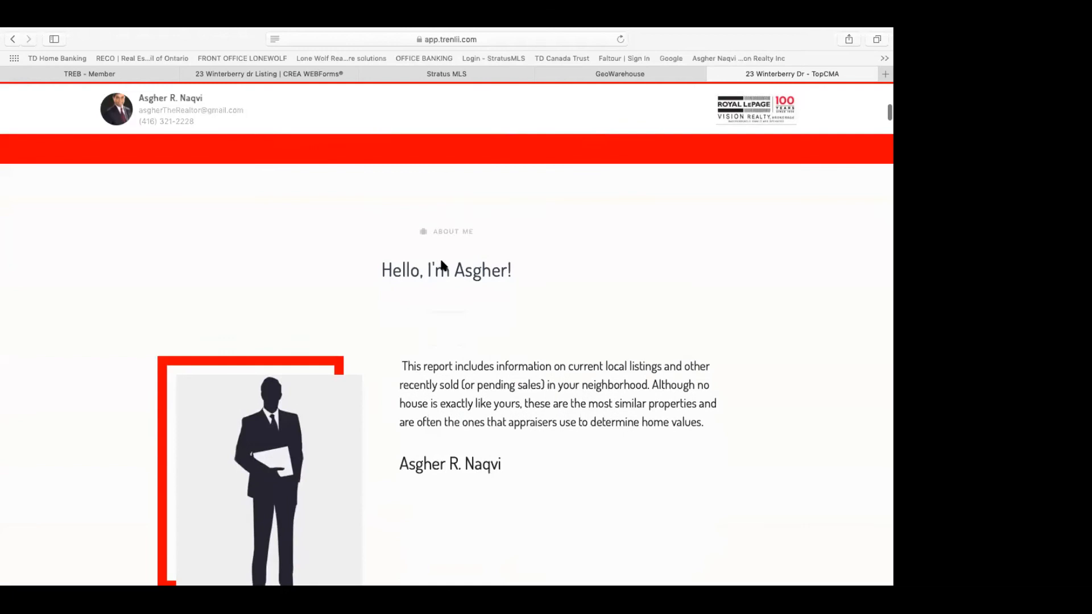
scroll(441, 265, "down", 10)
scroll(442, 263, "up", 20)
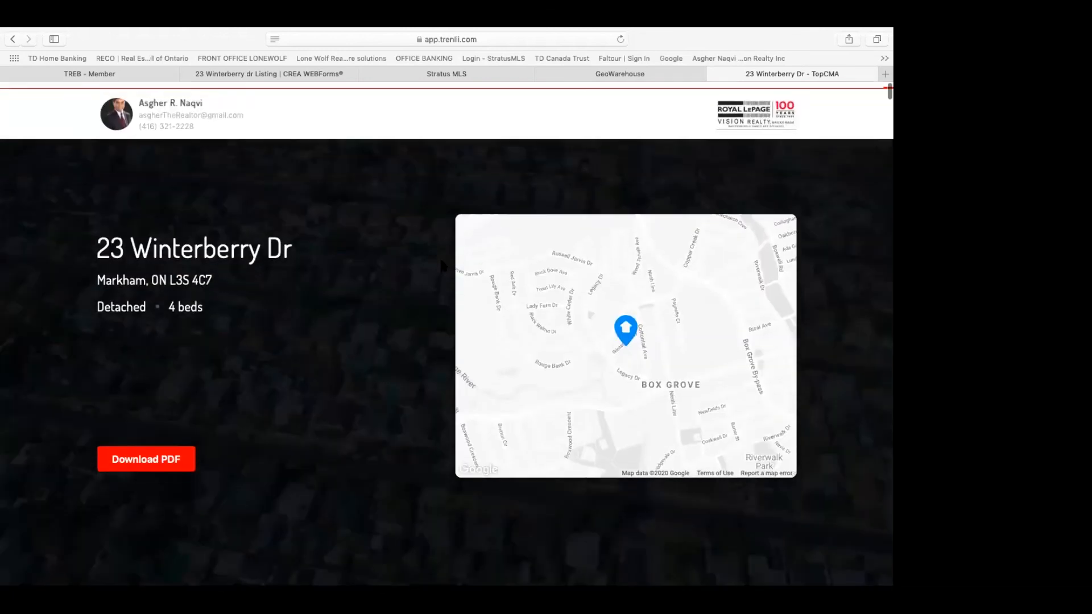
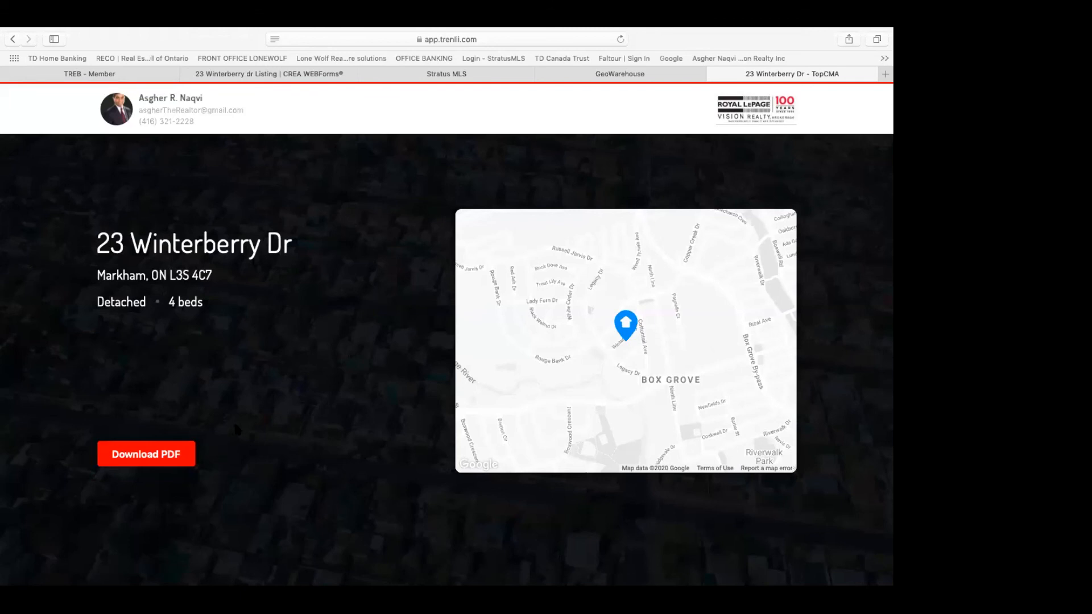
left_click(165, 456)
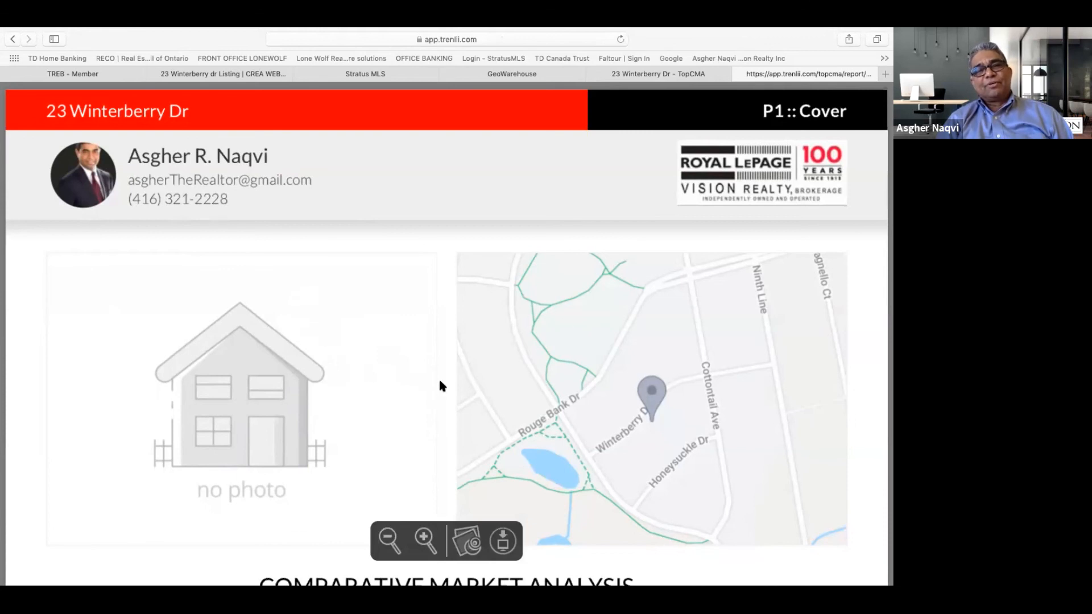
scroll(439, 385, "down", 1)
scroll(439, 386, "down", 3)
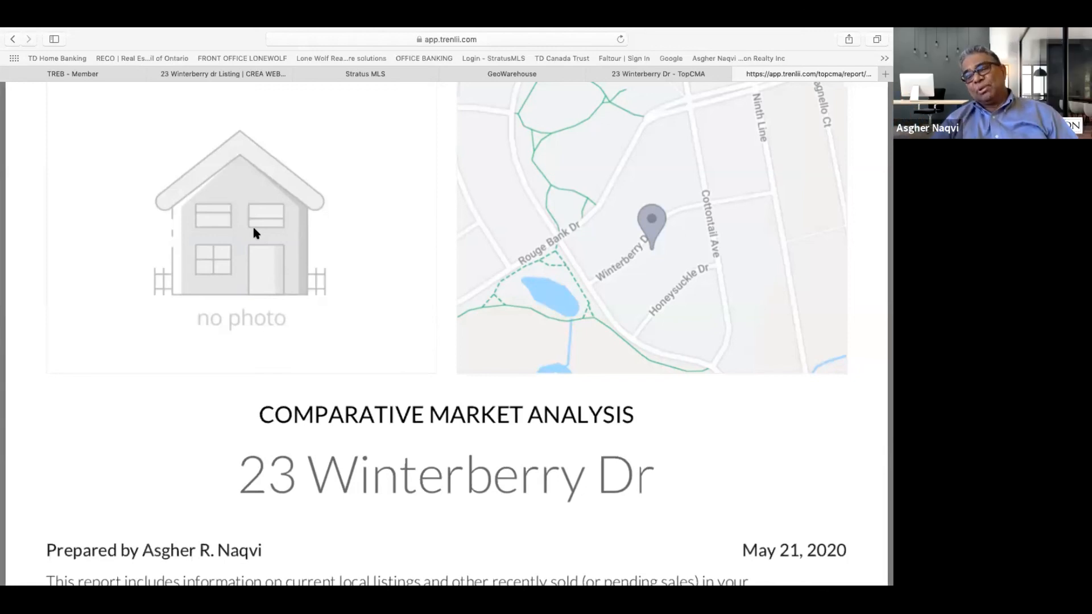
Step: Scroll the report past the Active and Sold Listings pages to the P9 Inactive Listings table
scroll(254, 229, "down", 5)
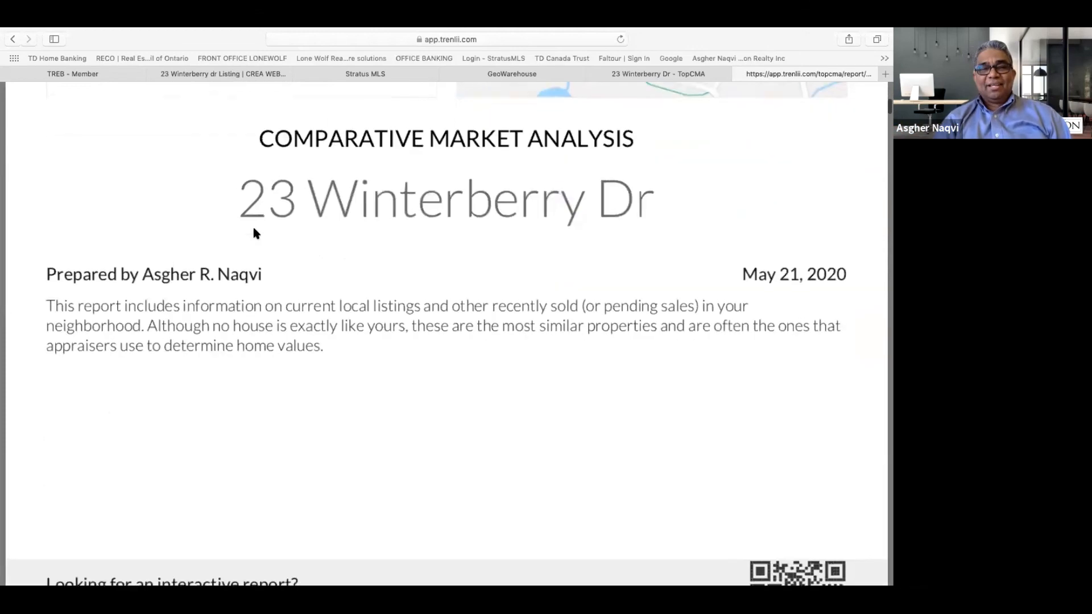
scroll(253, 228, "down", 6)
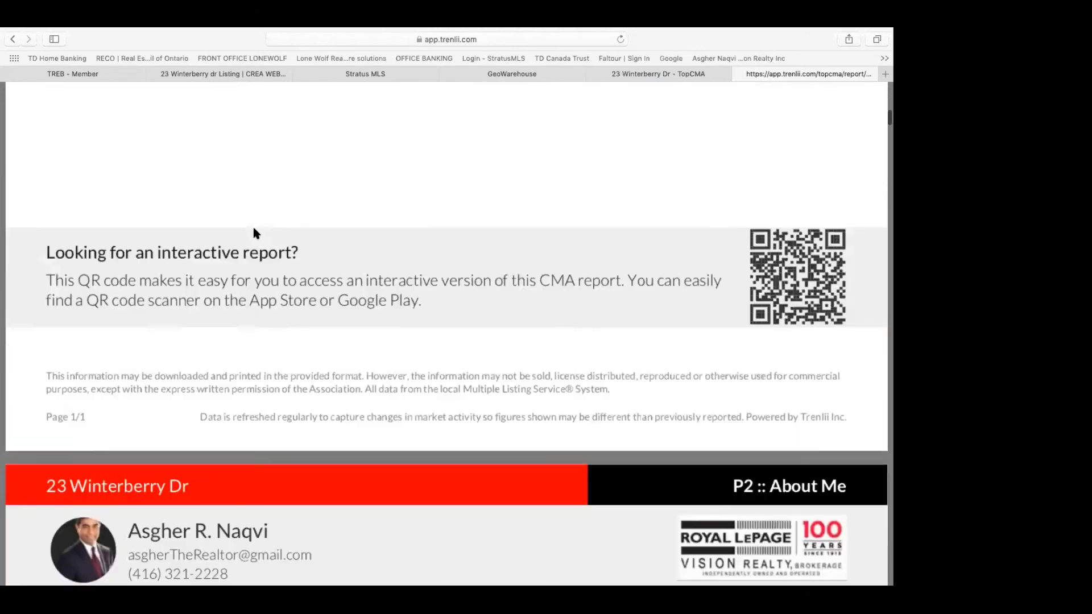
scroll(253, 230, "down", 10)
scroll(253, 229, "down", 12)
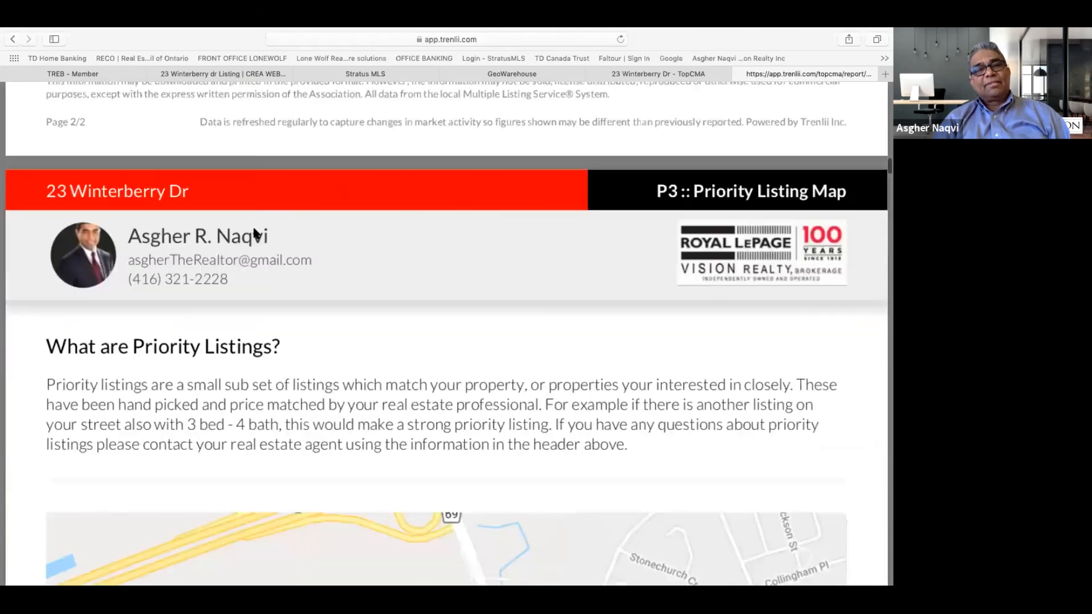
scroll(254, 232, "down", 12)
scroll(254, 232, "down", 14)
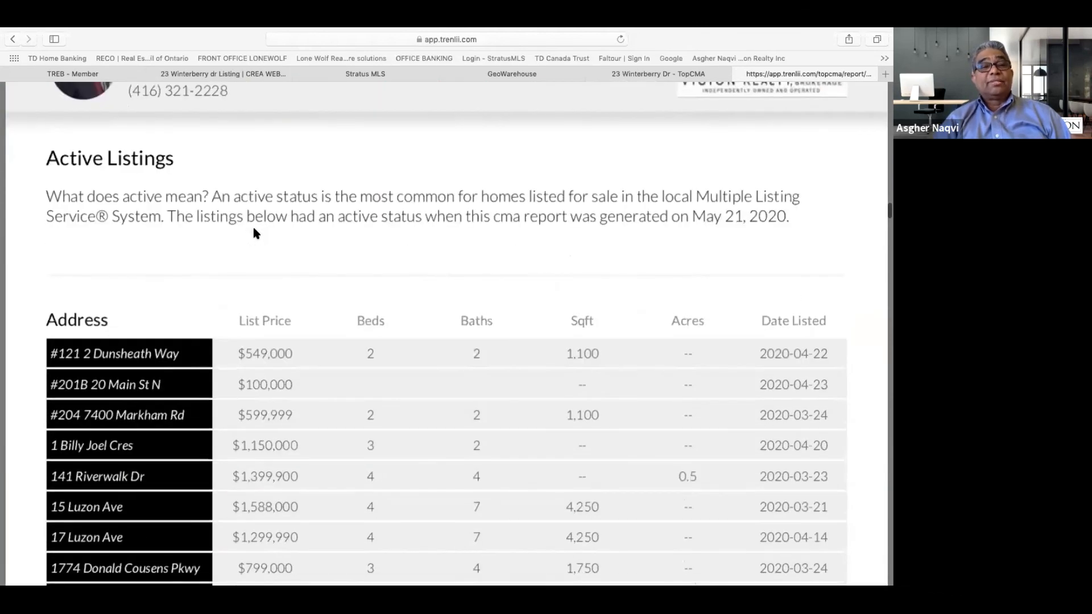
scroll(254, 232, "down", 15)
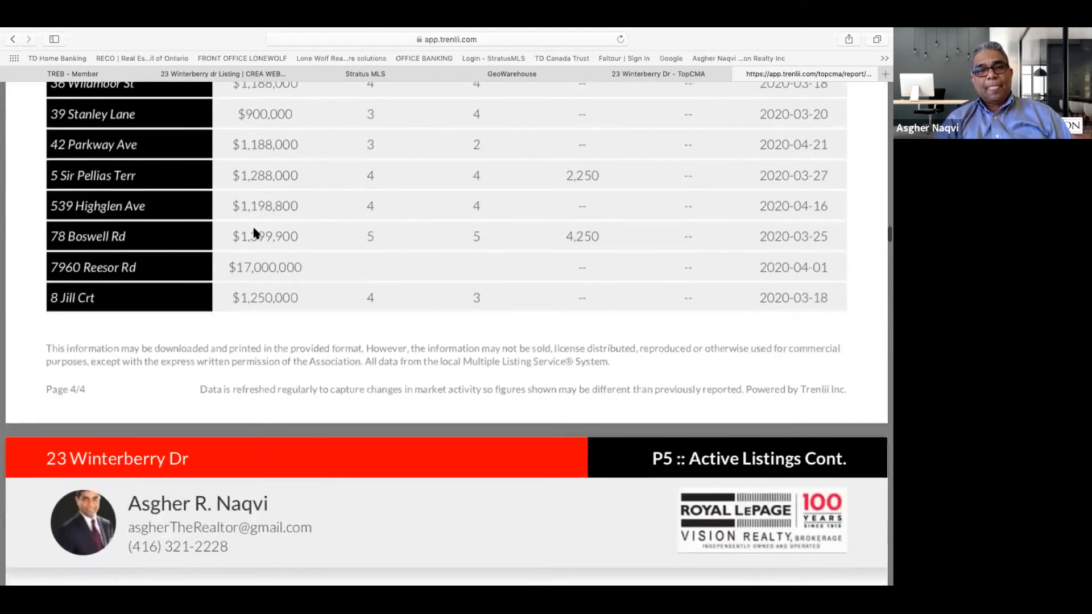
scroll(253, 232, "down", 15)
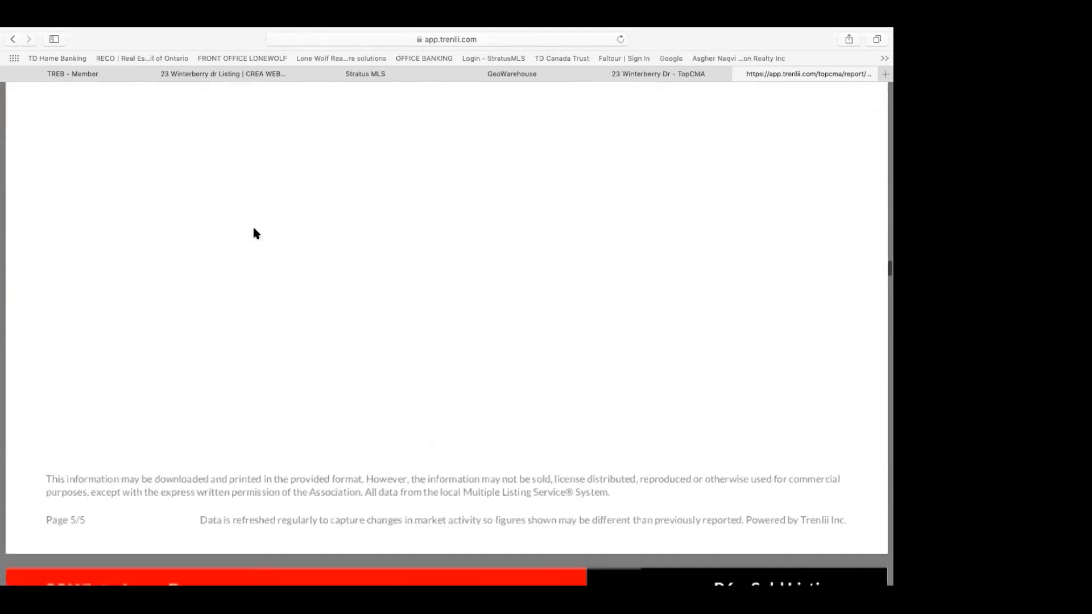
scroll(254, 232, "down", 15)
scroll(253, 232, "down", 15)
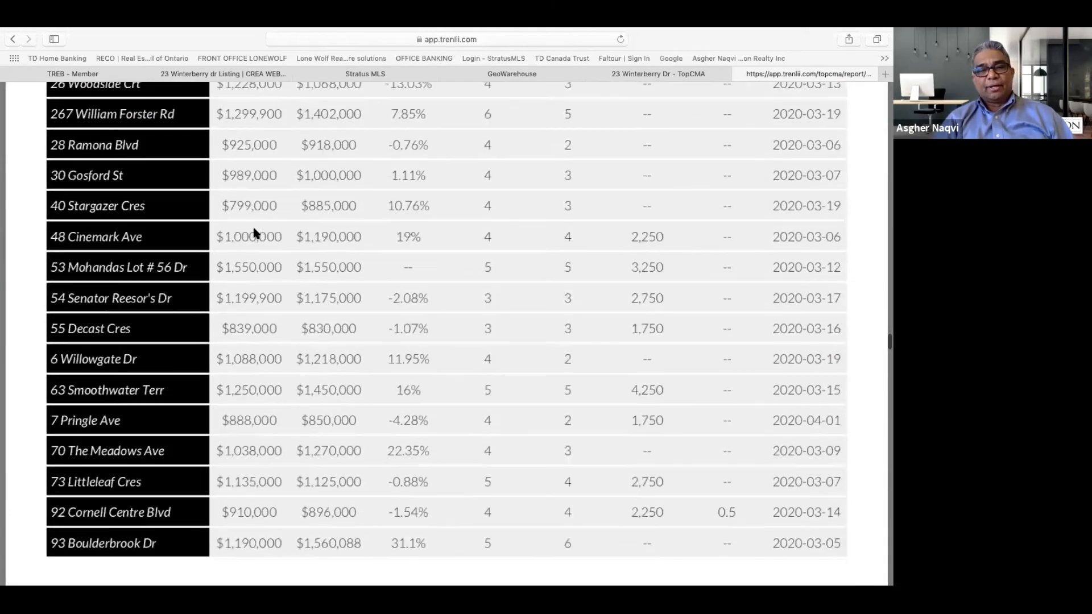
scroll(253, 232, "down", 15)
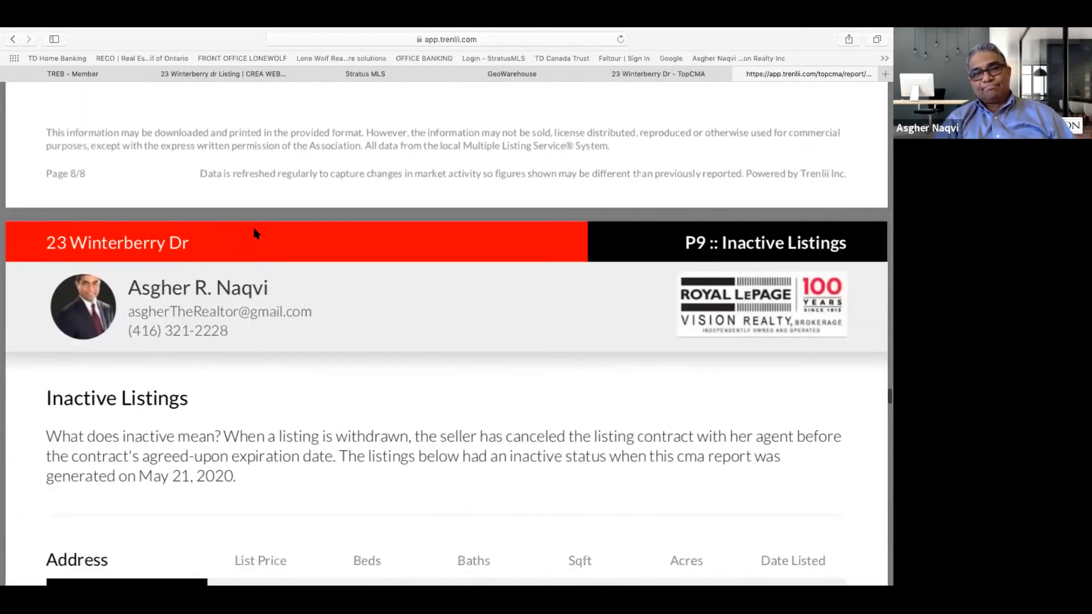
scroll(255, 232, "down", 15)
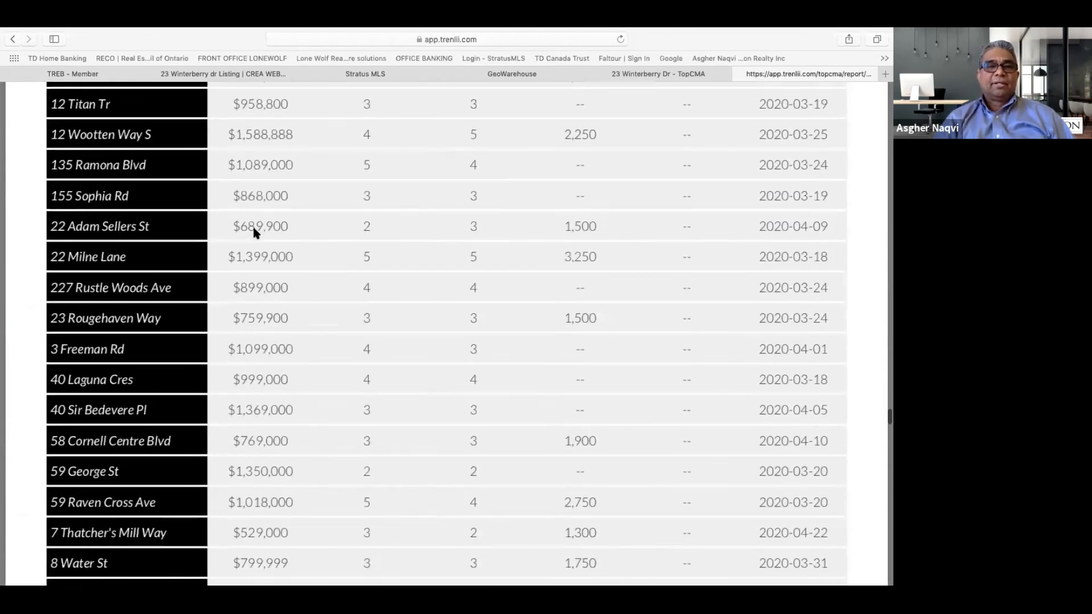
scroll(254, 233, "down", 15)
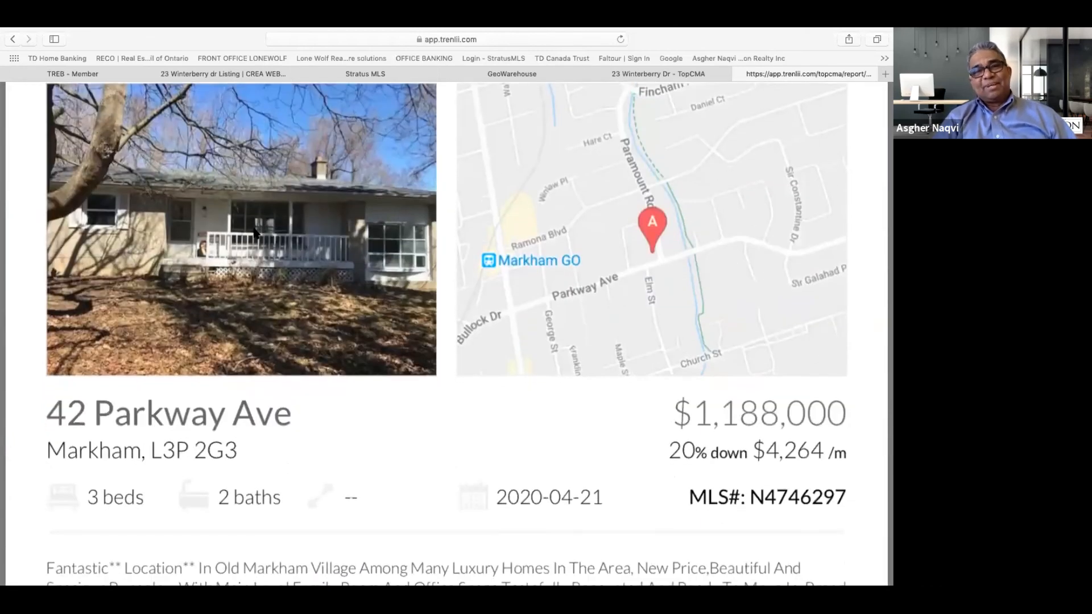